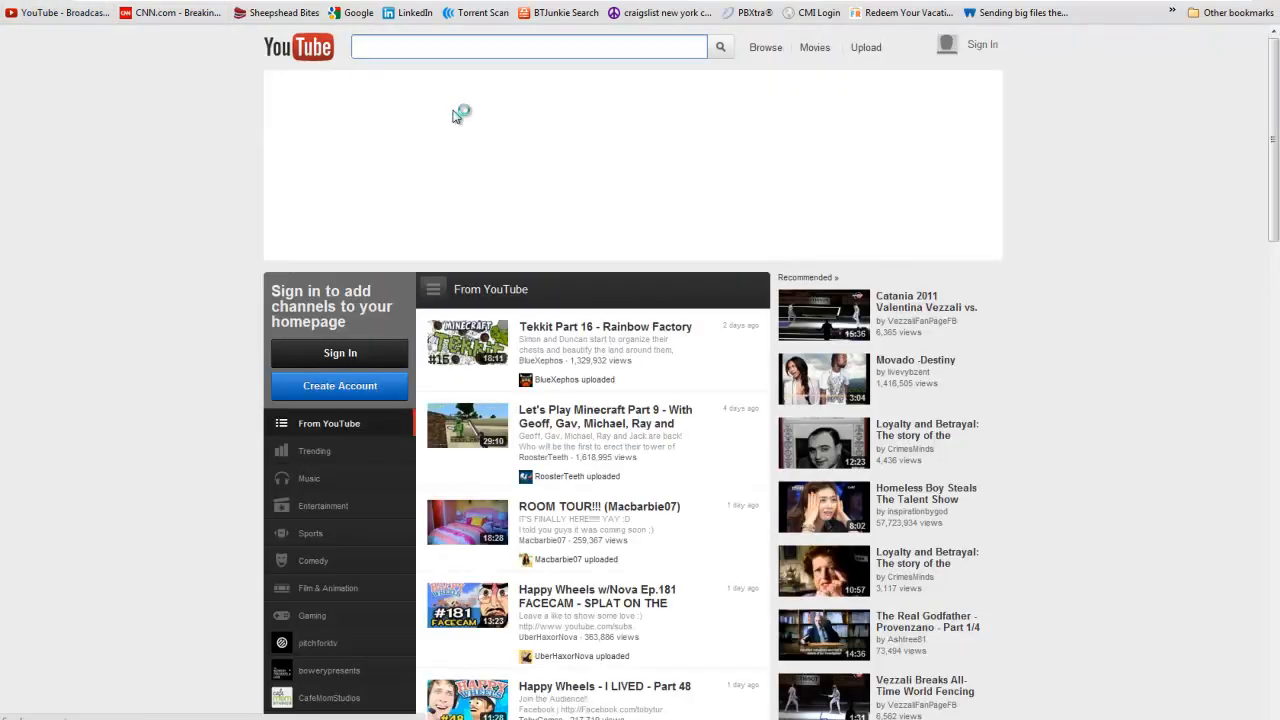
Search YouTube for "10 things you must know in excel", and switch to the Excel workbook.
{"action": "type", "text": "10 thing"}
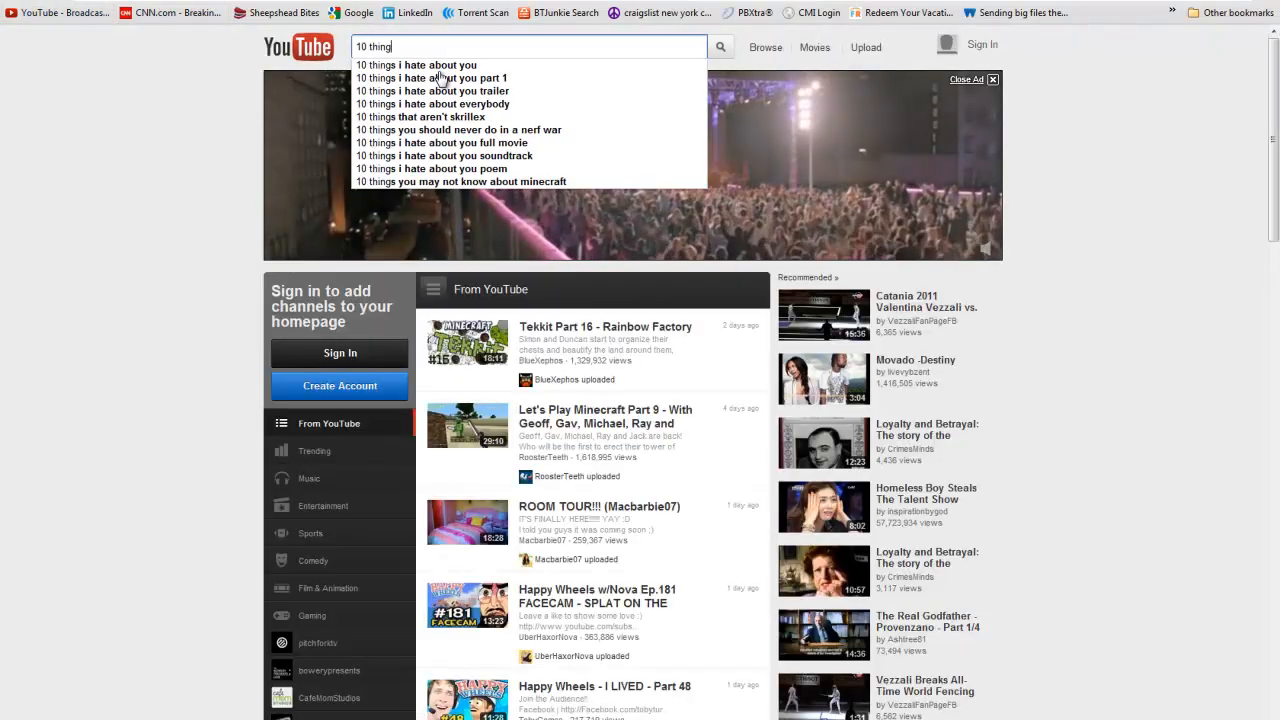
{"action": "type", "text": "s you must know in excel"}
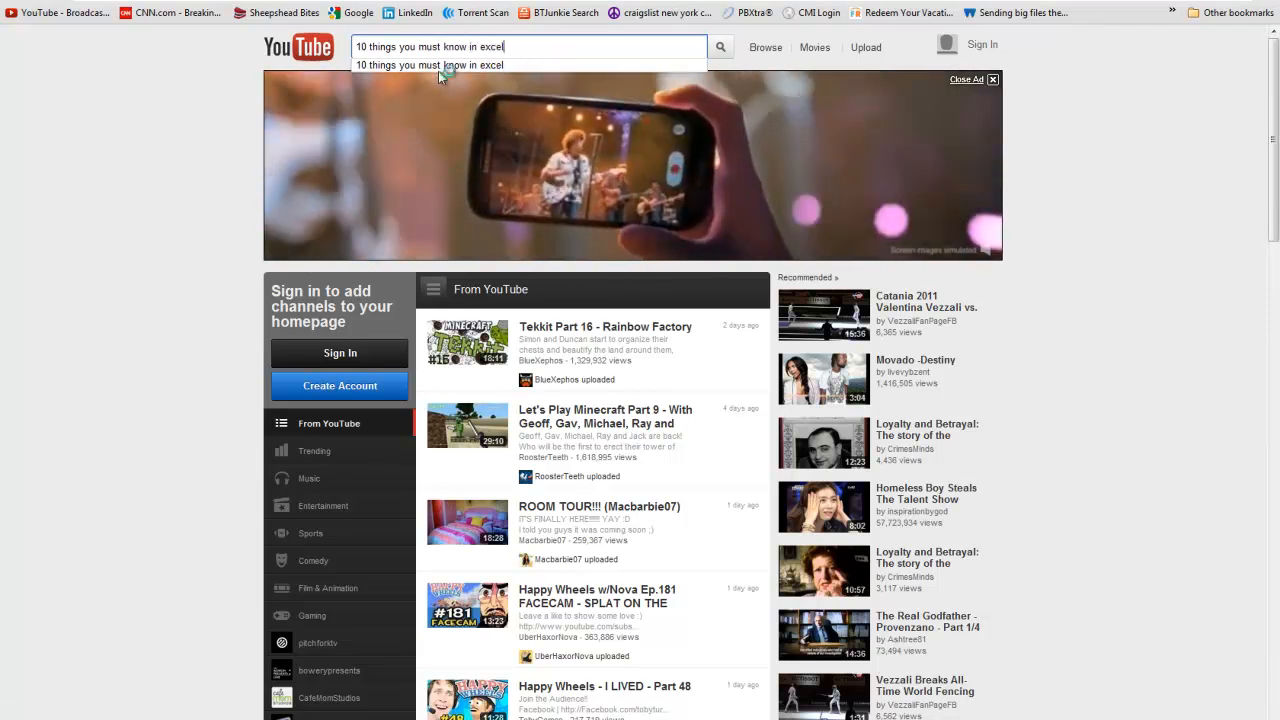
{"action": "key", "text": "Return"}
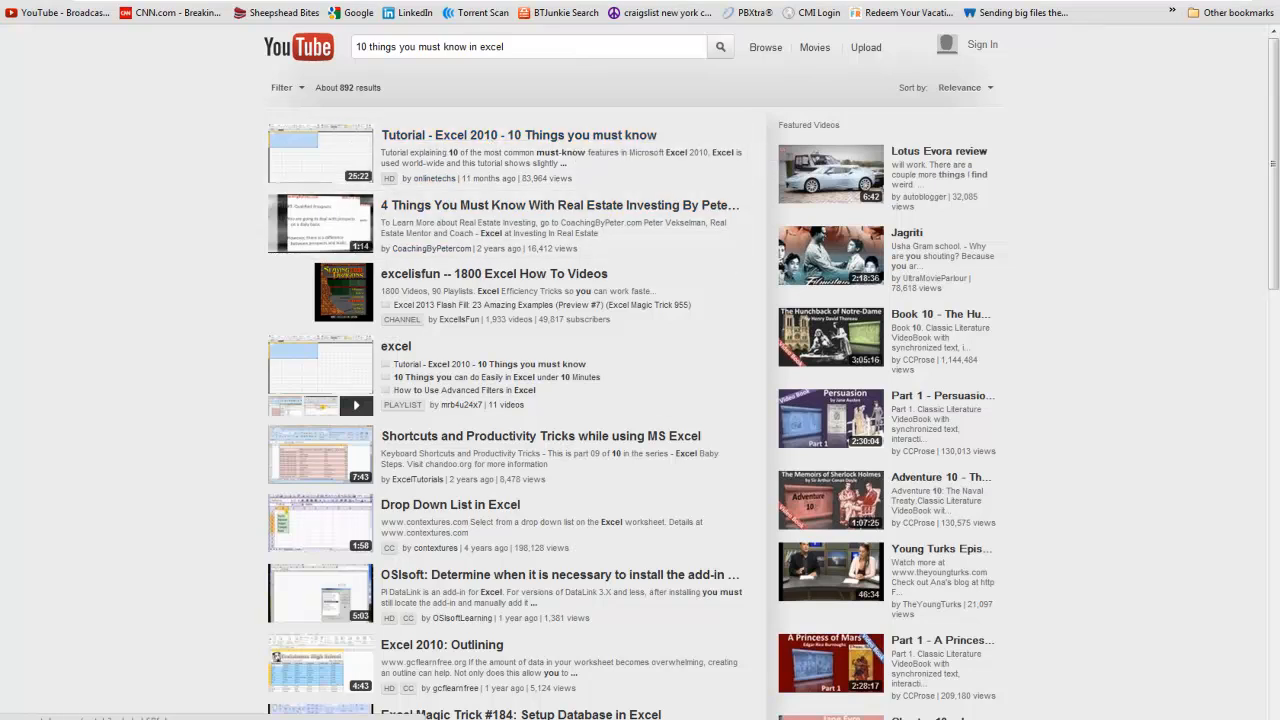
{"action": "left_click", "coordinate": [254, 700]}
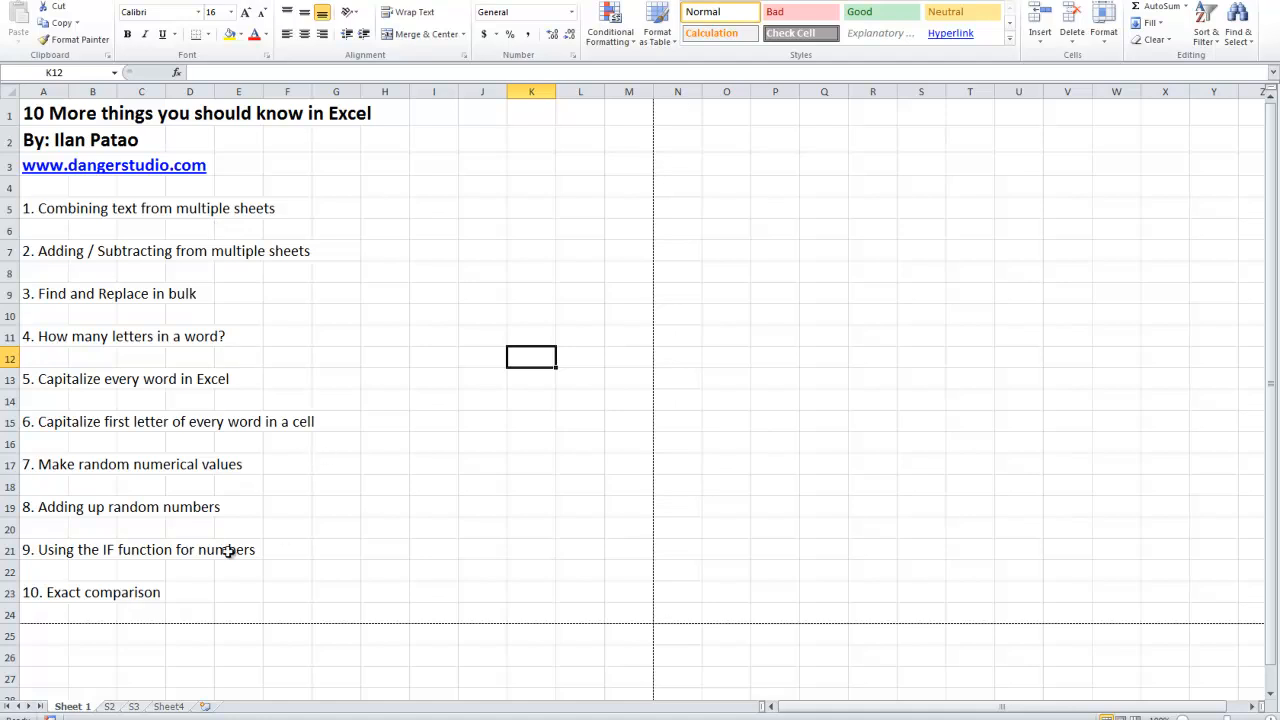
{"action": "left_click_drag", "start_coordinate": [622, 613], "coordinate": [551, 569]}
{"action": "left_click", "coordinate": [281, 323]}
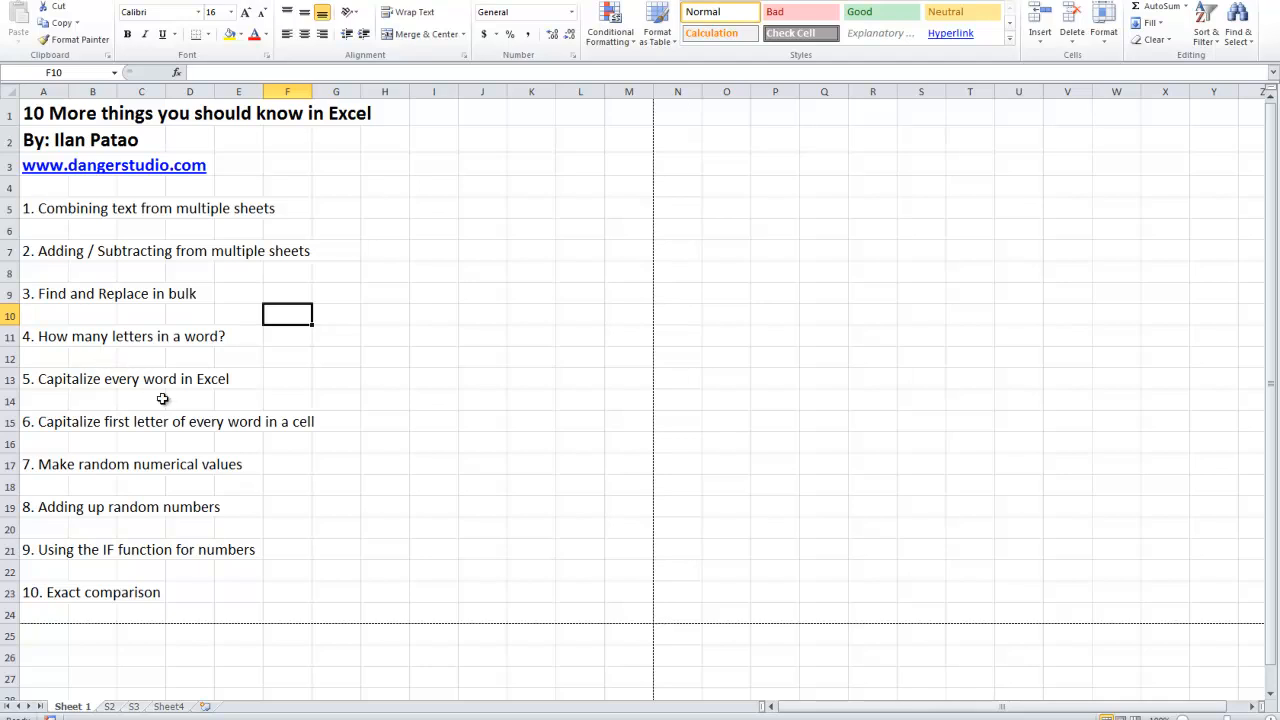
{"action": "left_click", "coordinate": [122, 359]}
{"action": "left_click", "coordinate": [406, 358]}
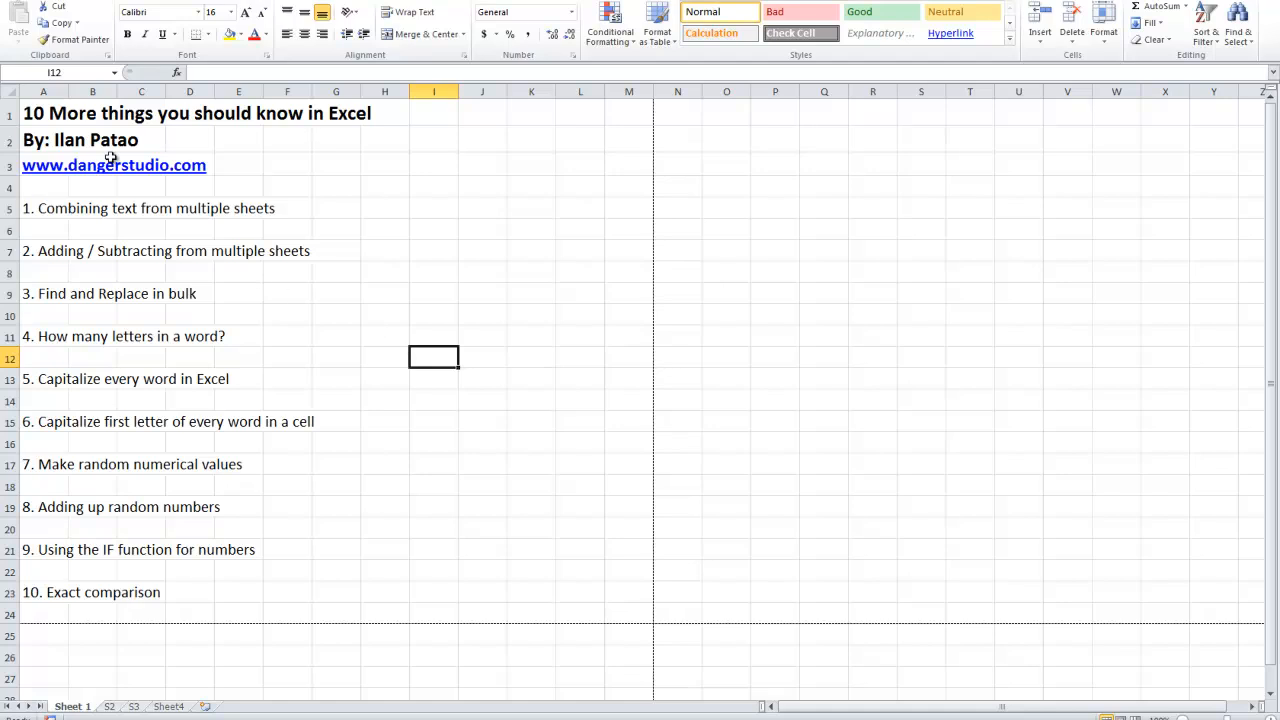
{"action": "left_click", "coordinate": [9, 208]}
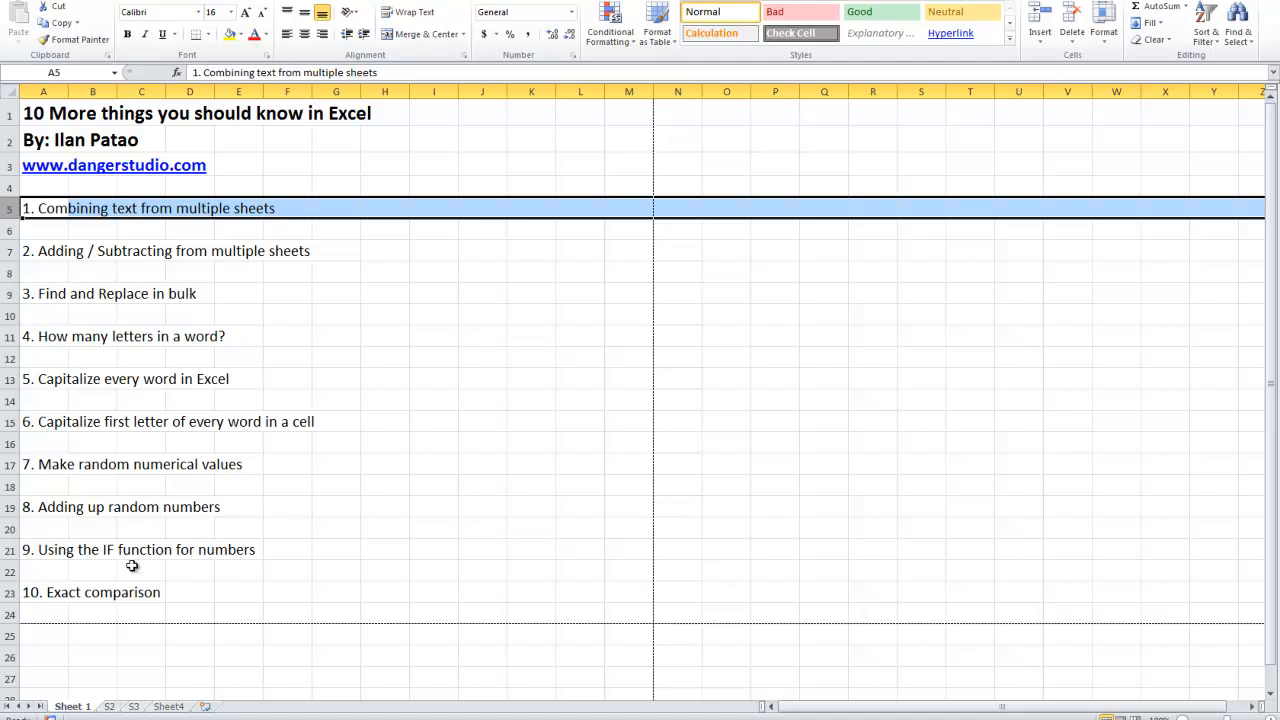
Delete the worksheets S2, S3 and Sheet4, keeping only Sheet 1.
{"action": "right_click", "coordinate": [112, 707]}
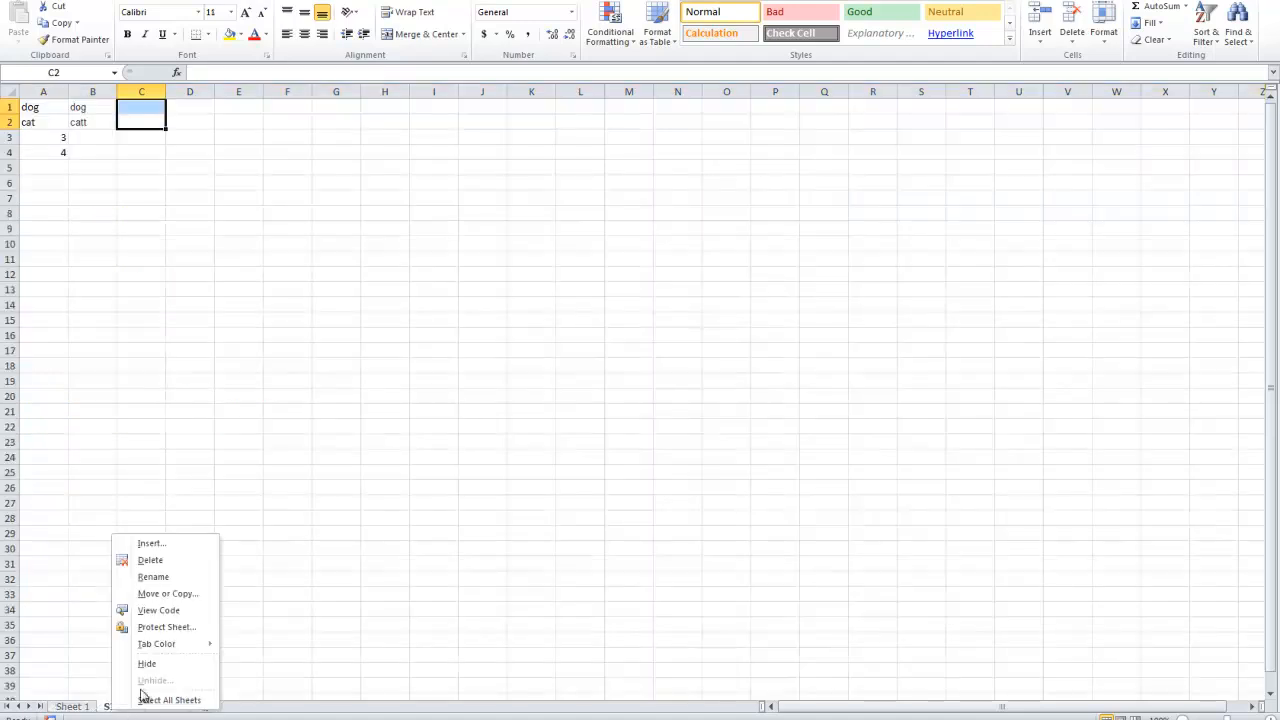
{"action": "left_click", "coordinate": [153, 561]}
{"action": "left_click", "coordinate": [610, 390]}
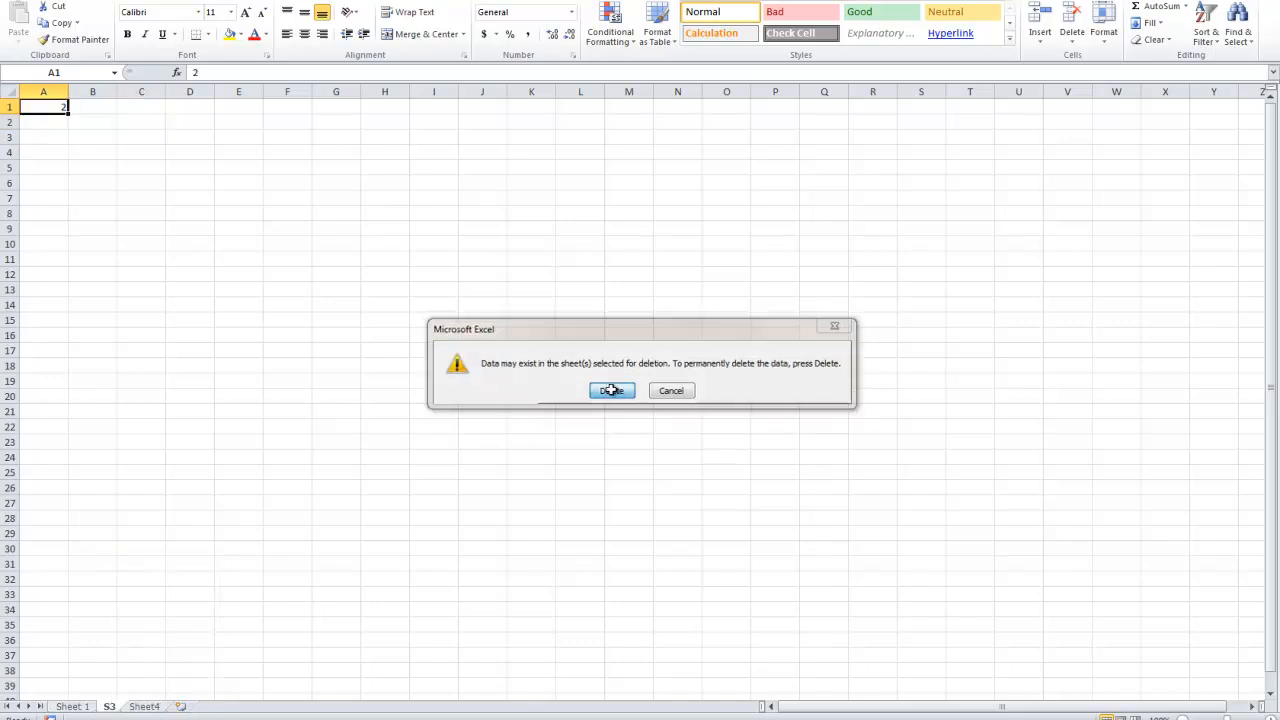
{"action": "right_click", "coordinate": [110, 707]}
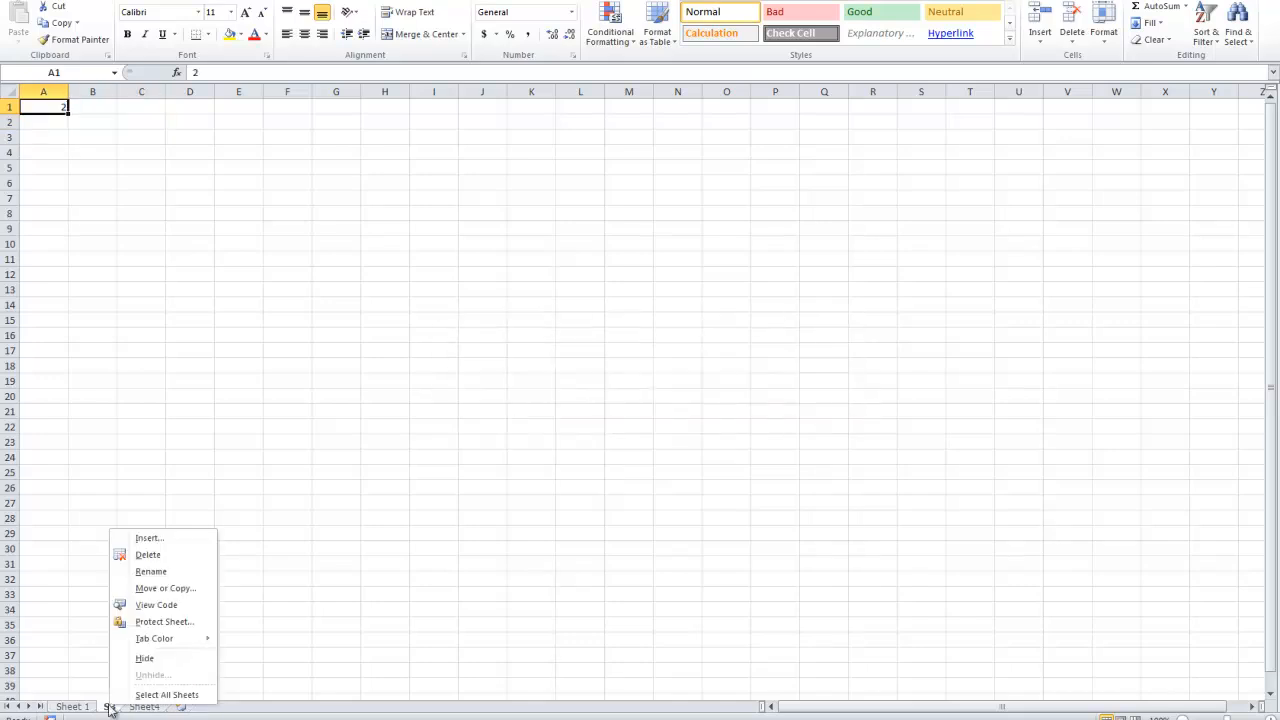
{"action": "left_click", "coordinate": [147, 554]}
{"action": "left_click", "coordinate": [612, 390]}
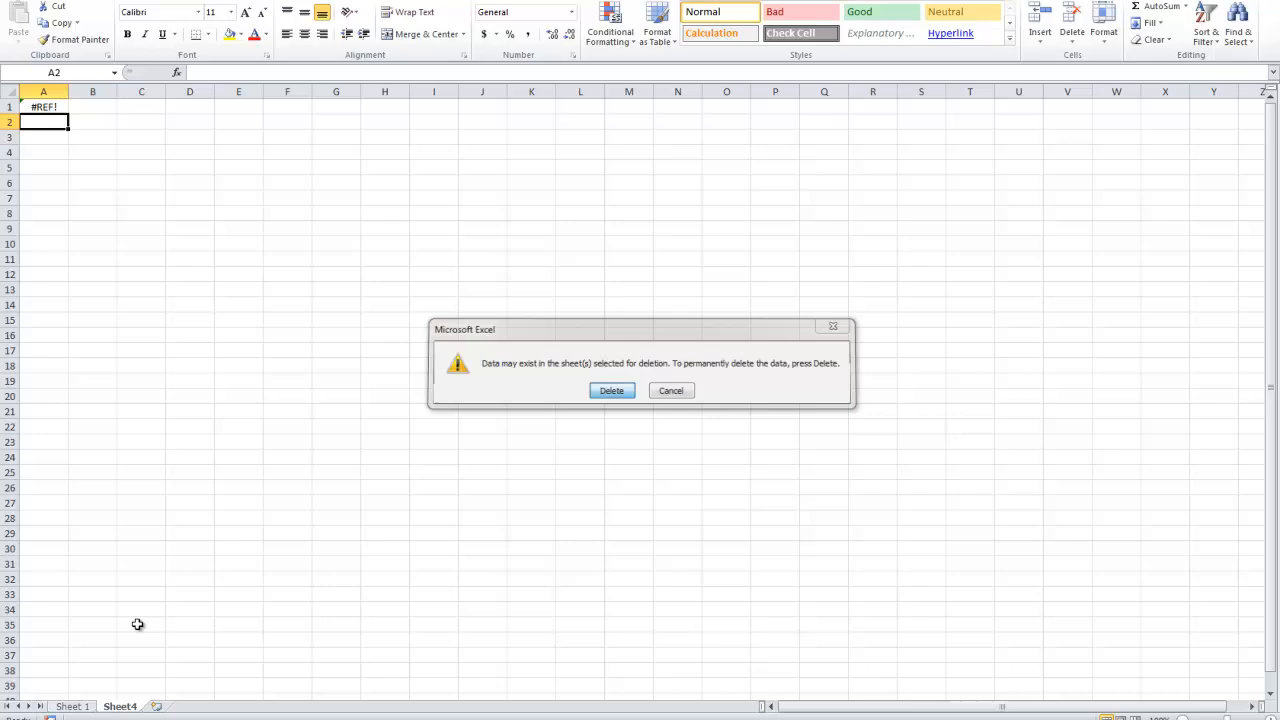
{"action": "right_click", "coordinate": [120, 706]}
{"action": "left_click", "coordinate": [150, 552]}
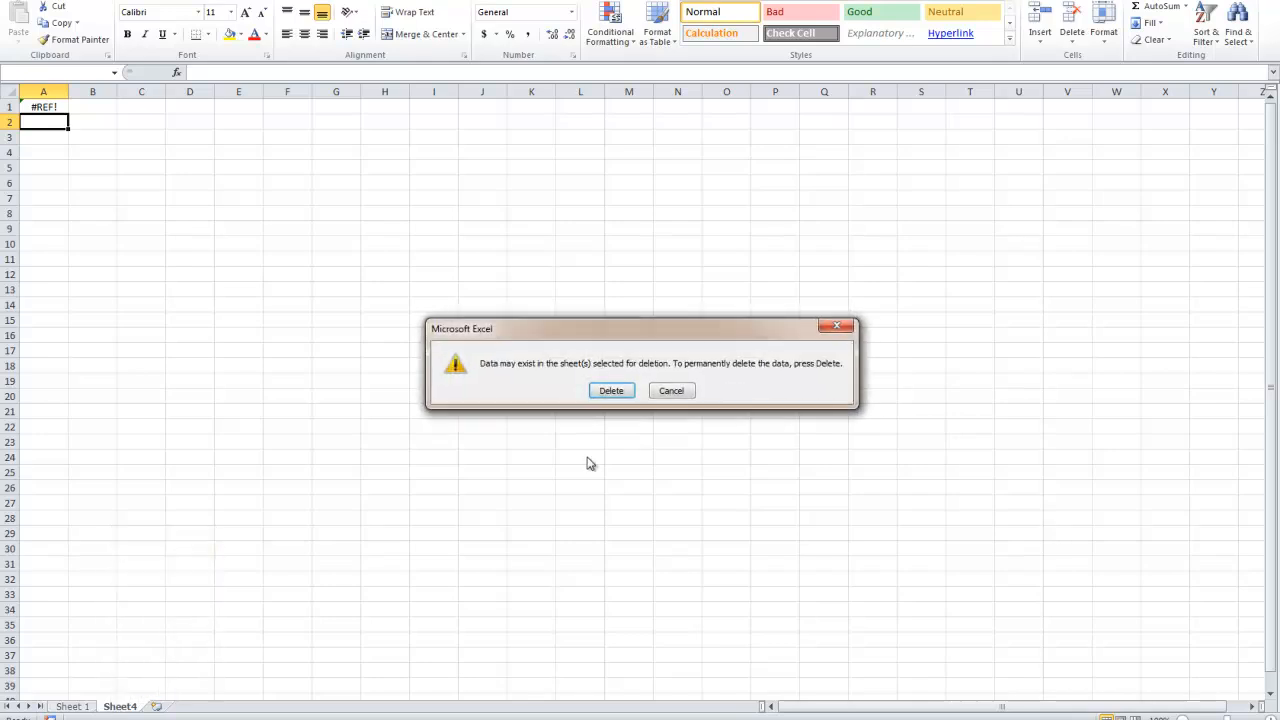
{"action": "left_click", "coordinate": [608, 390]}
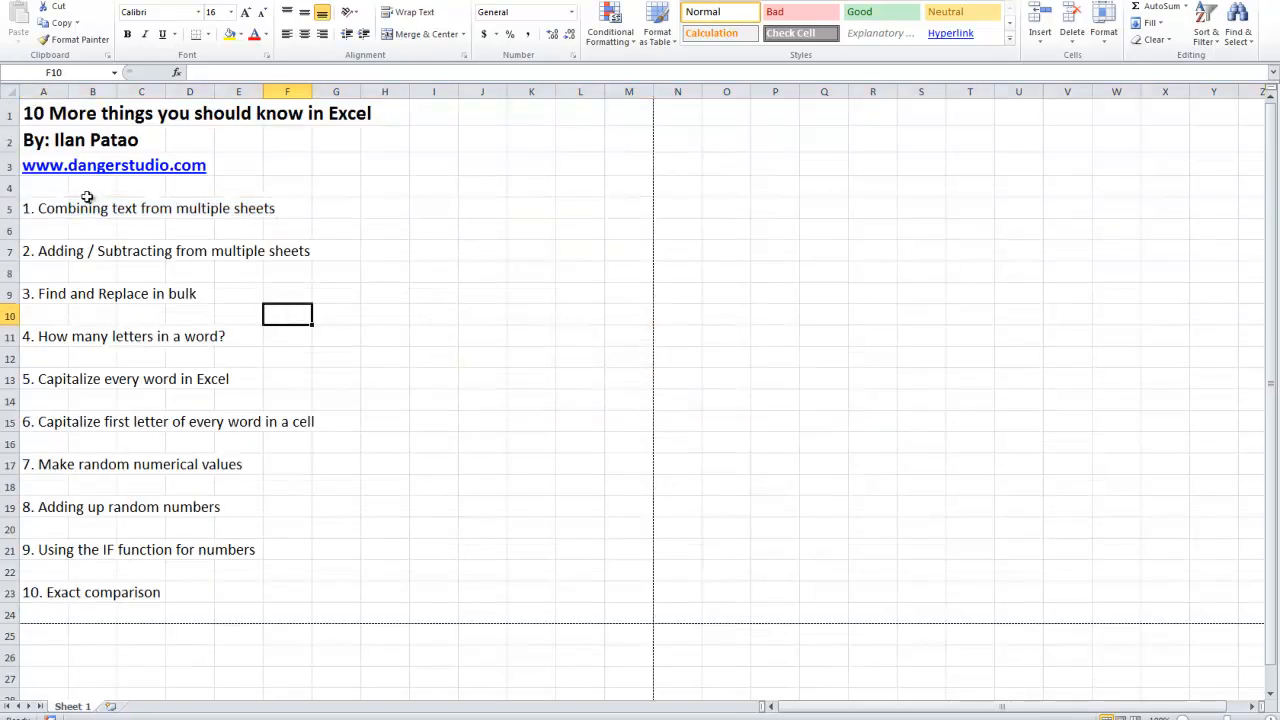
Go through the numbered topic list on Sheet 1, highlighting the entries one at a time and returning to the first topic.
{"action": "left_click_drag", "start_coordinate": [33, 206], "coordinate": [567, 206]}
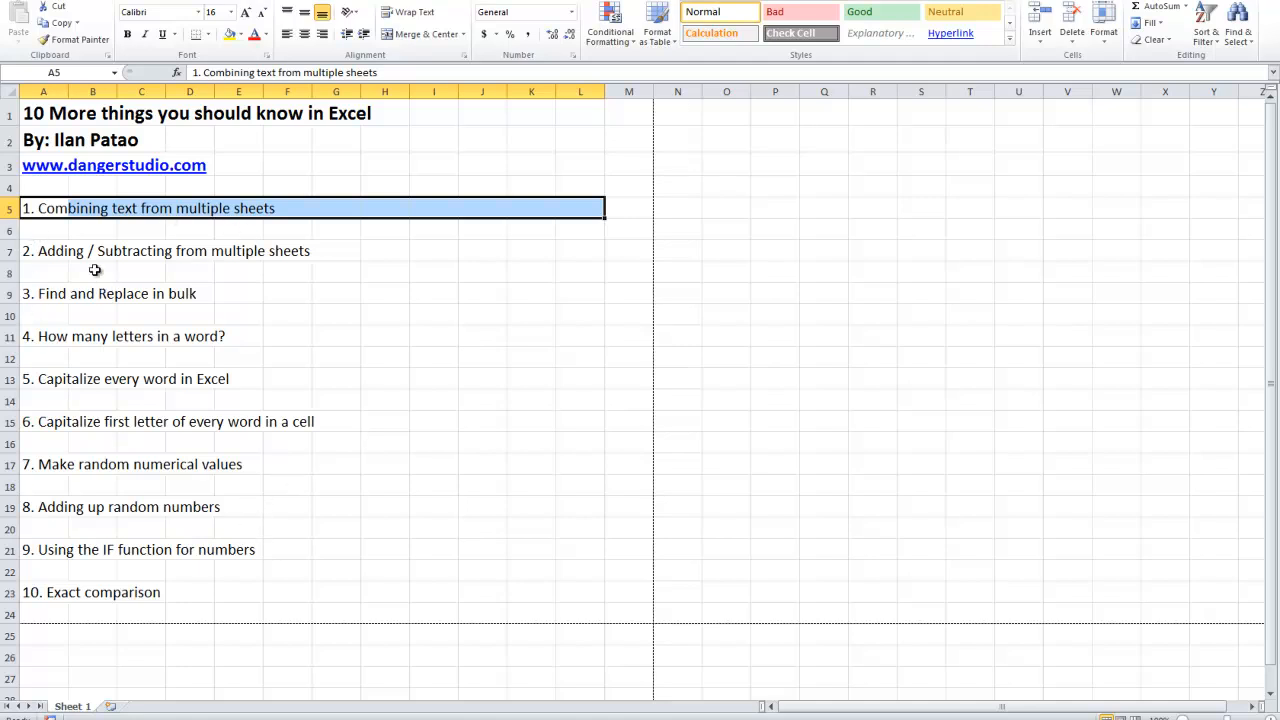
{"action": "left_click_drag", "start_coordinate": [29, 249], "coordinate": [466, 251]}
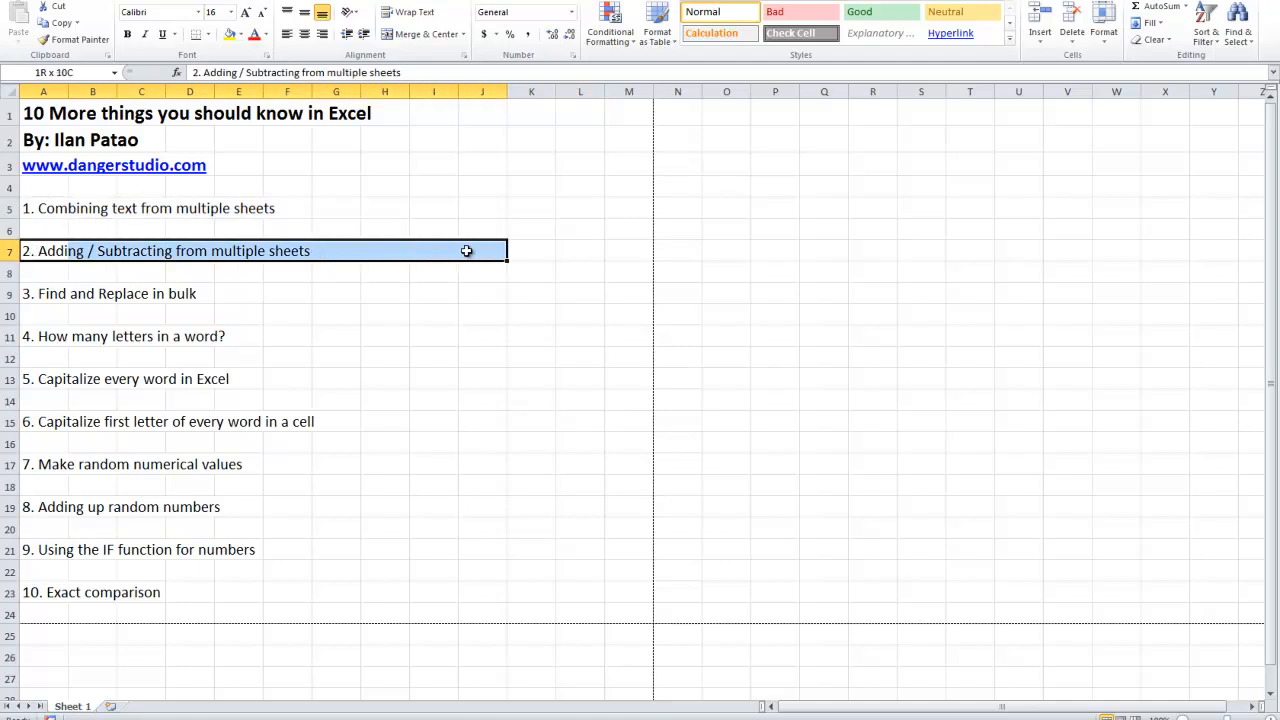
{"action": "left_click_drag", "start_coordinate": [44, 293], "coordinate": [551, 292]}
{"action": "left_click_drag", "start_coordinate": [40, 338], "coordinate": [571, 338]}
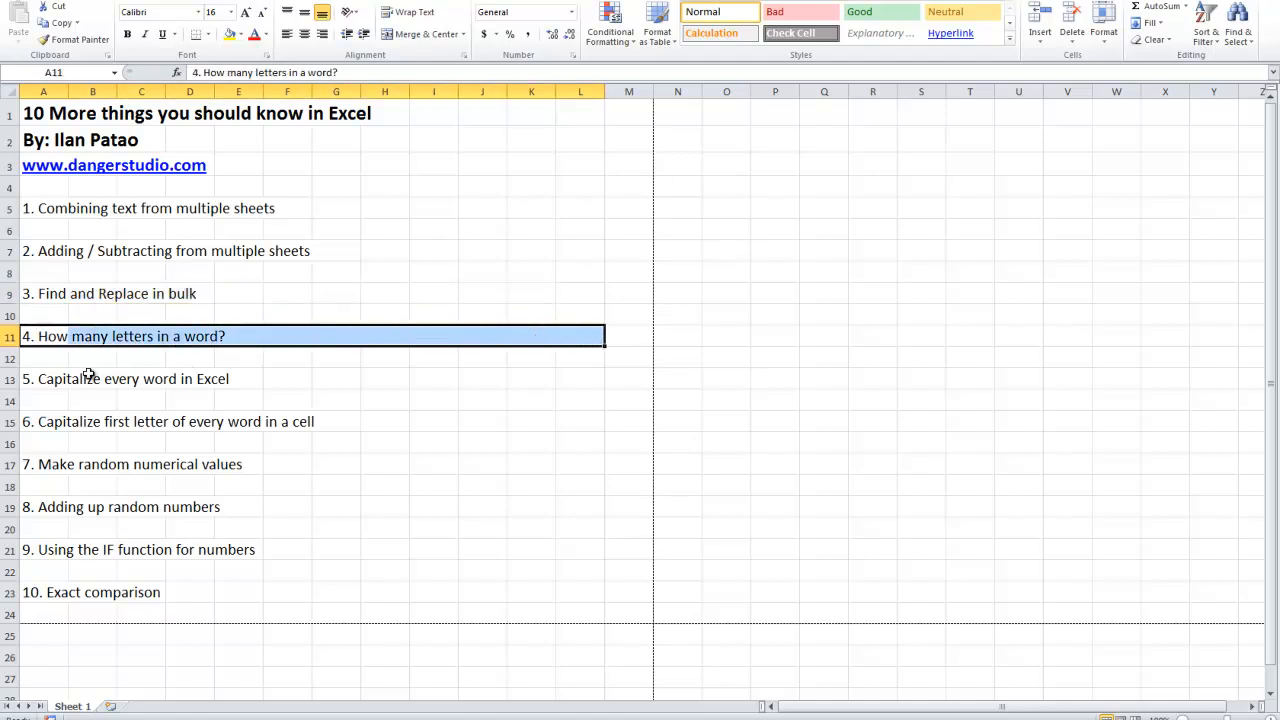
{"action": "left_click_drag", "start_coordinate": [55, 381], "coordinate": [528, 378]}
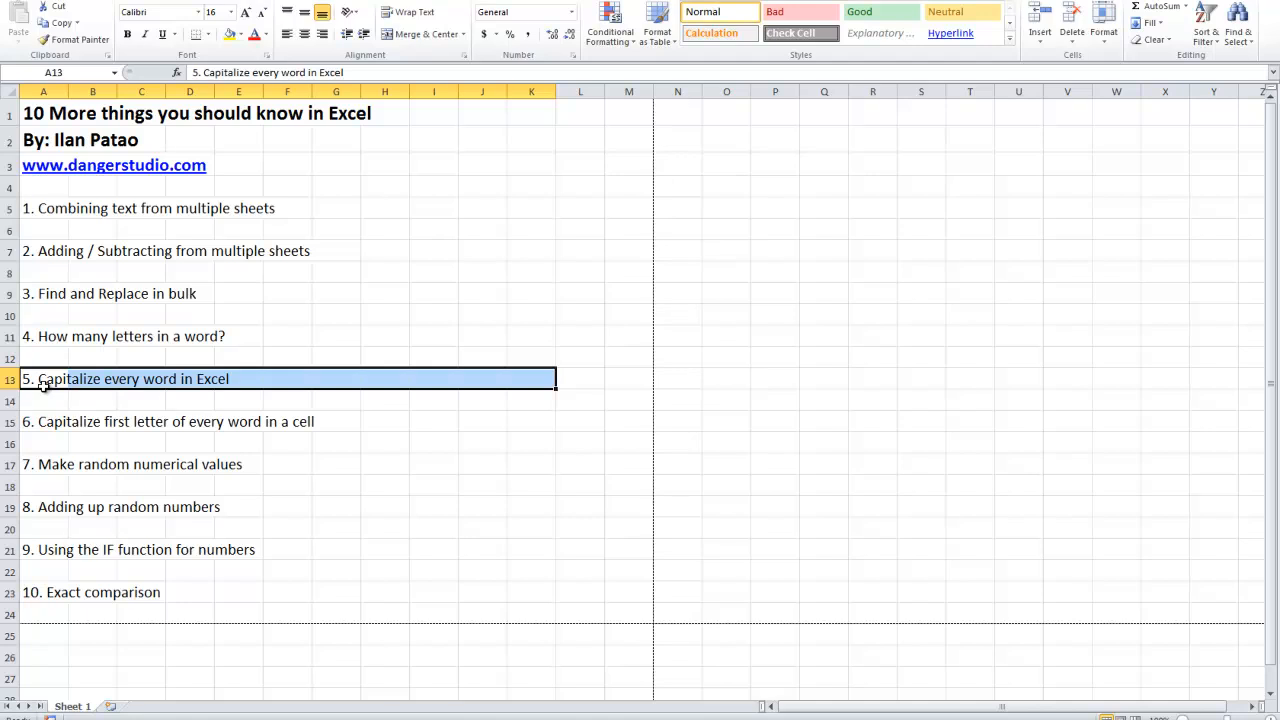
{"action": "left_click_drag", "start_coordinate": [58, 383], "coordinate": [466, 449]}
{"action": "left_click_drag", "start_coordinate": [50, 463], "coordinate": [286, 482]}
{"action": "left_click_drag", "start_coordinate": [57, 508], "coordinate": [503, 506]}
{"action": "left_click_drag", "start_coordinate": [46, 551], "coordinate": [487, 550]}
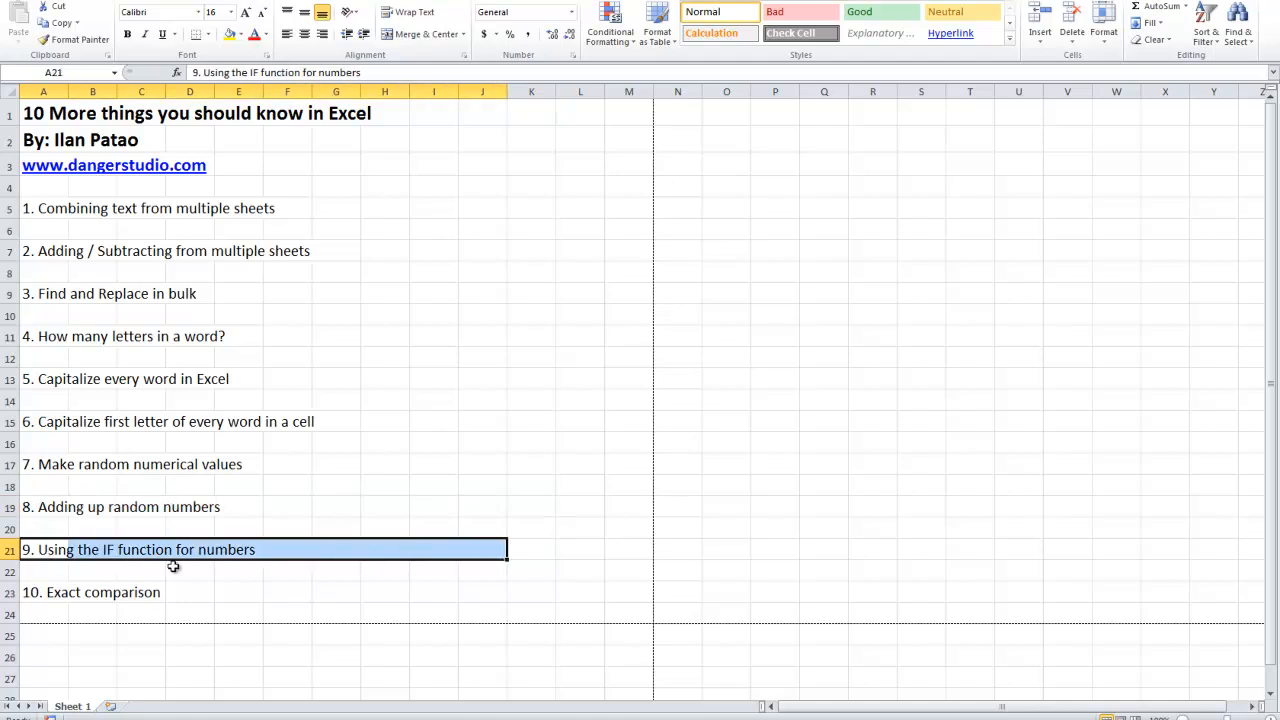
{"action": "left_click_drag", "start_coordinate": [228, 550], "coordinate": [377, 409]}
{"action": "left_click", "coordinate": [303, 322]}
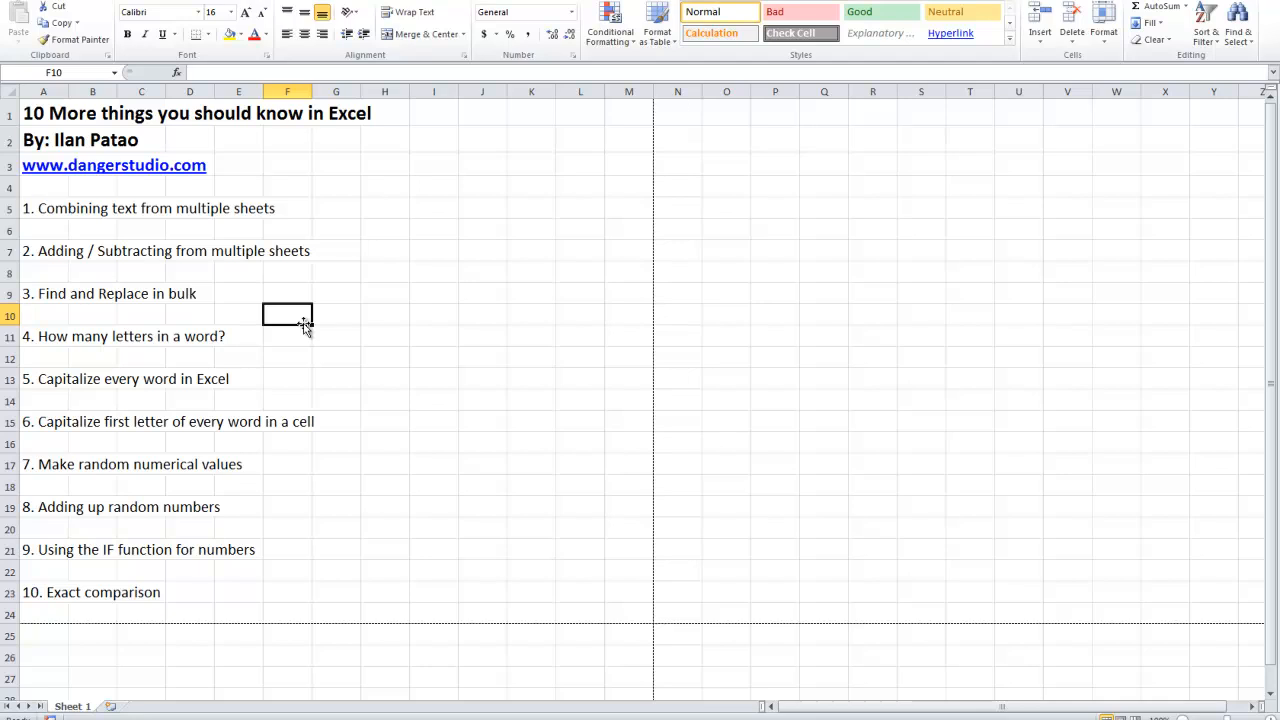
{"action": "left_click_drag", "start_coordinate": [58, 207], "coordinate": [283, 208]}
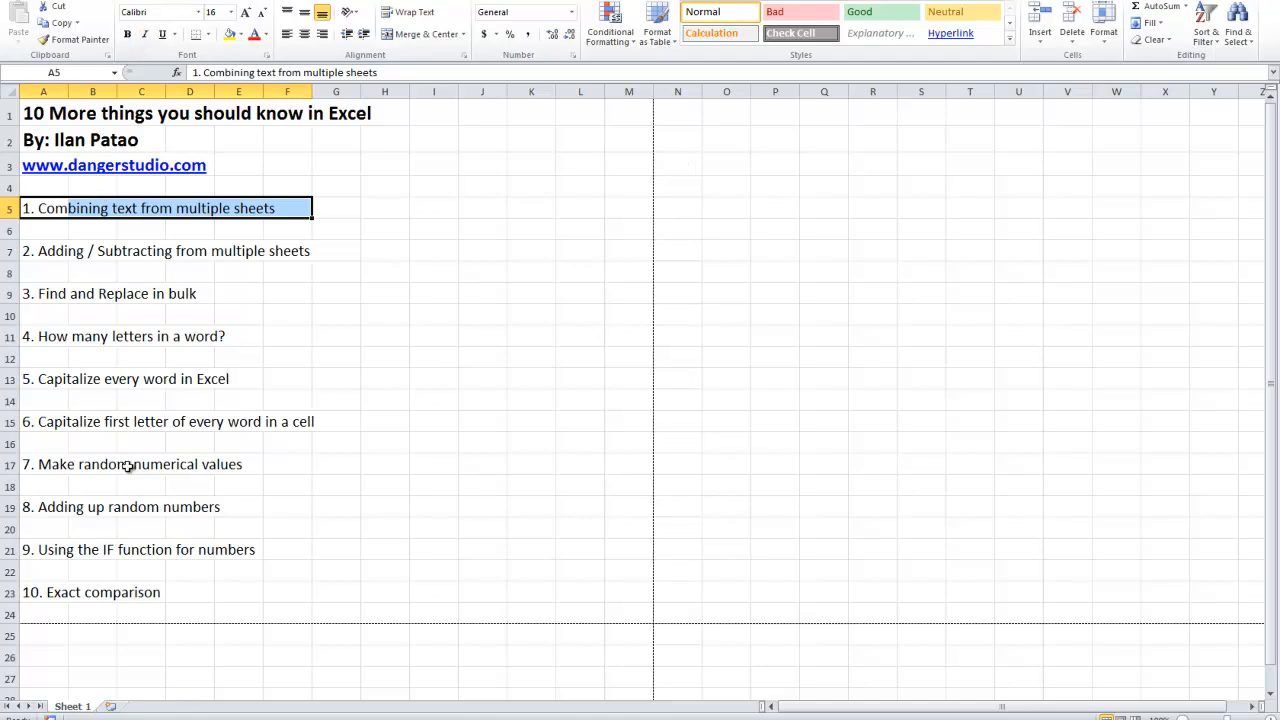
Add two new worksheets after Sheet 1 and name them S1 and S2.
{"action": "left_click", "coordinate": [112, 708]}
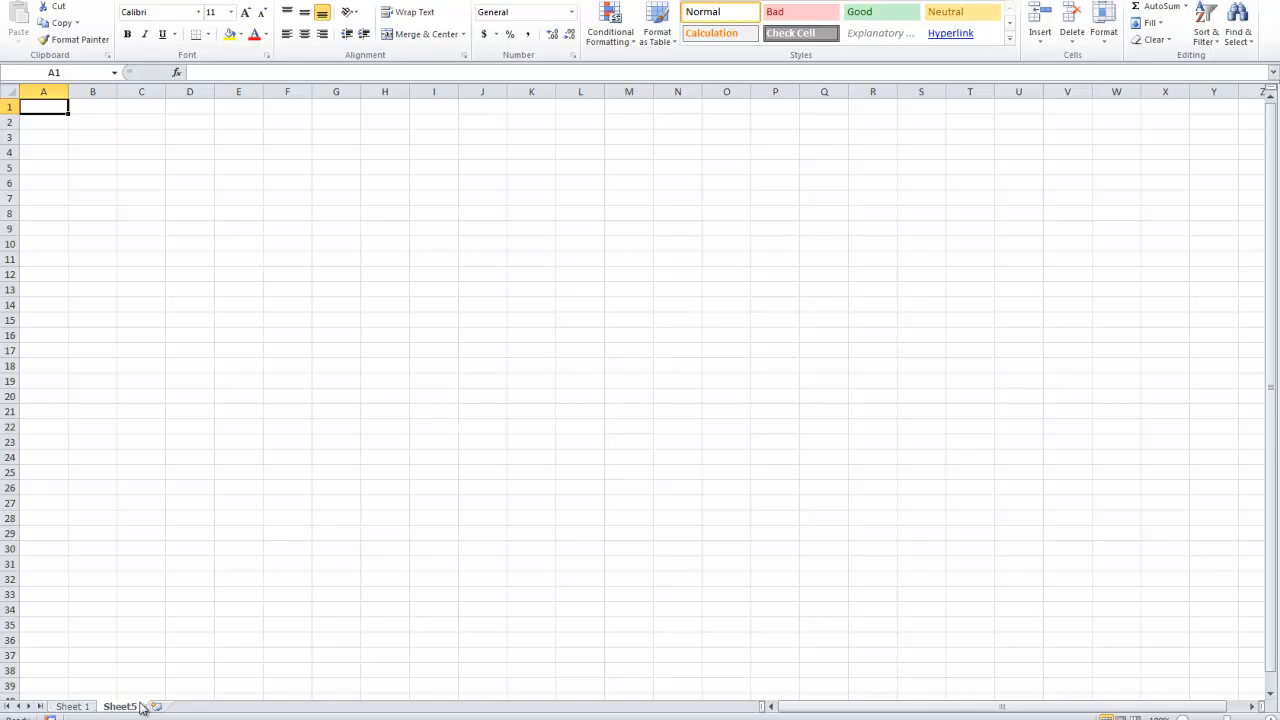
{"action": "double_click", "coordinate": [121, 707]}
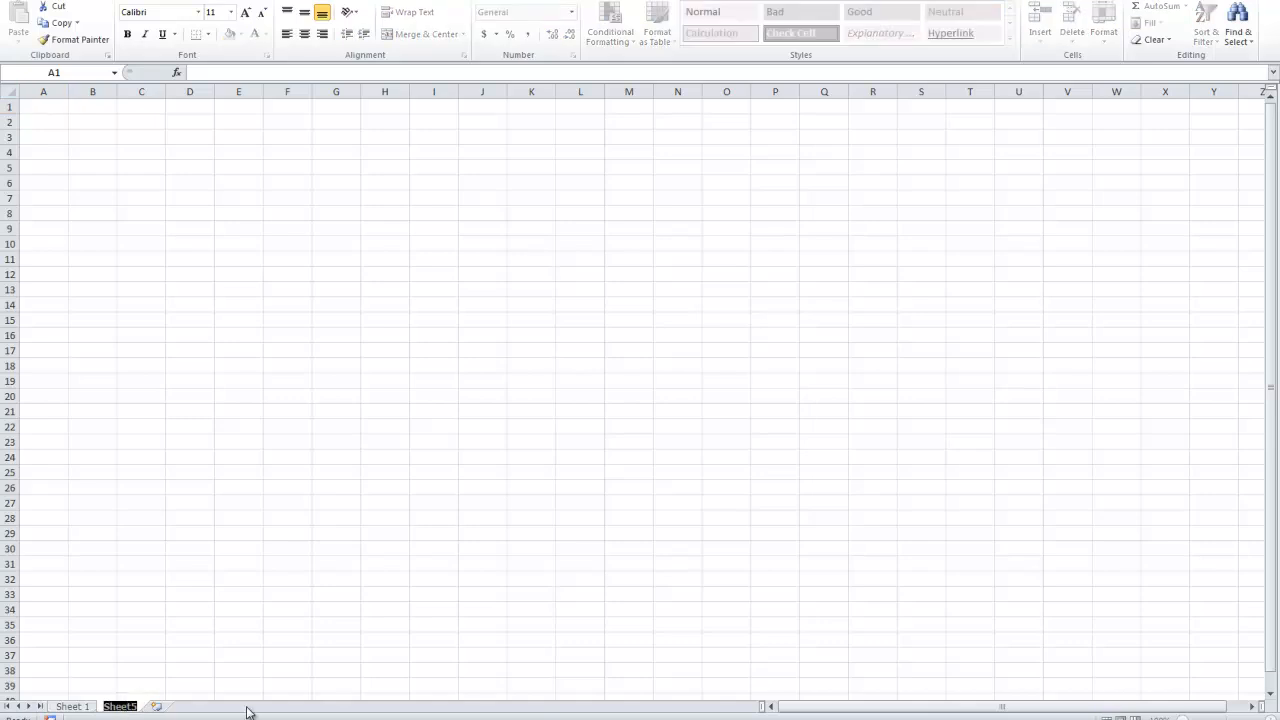
{"action": "type", "text": "S1"}
{"action": "left_click", "coordinate": [182, 684]}
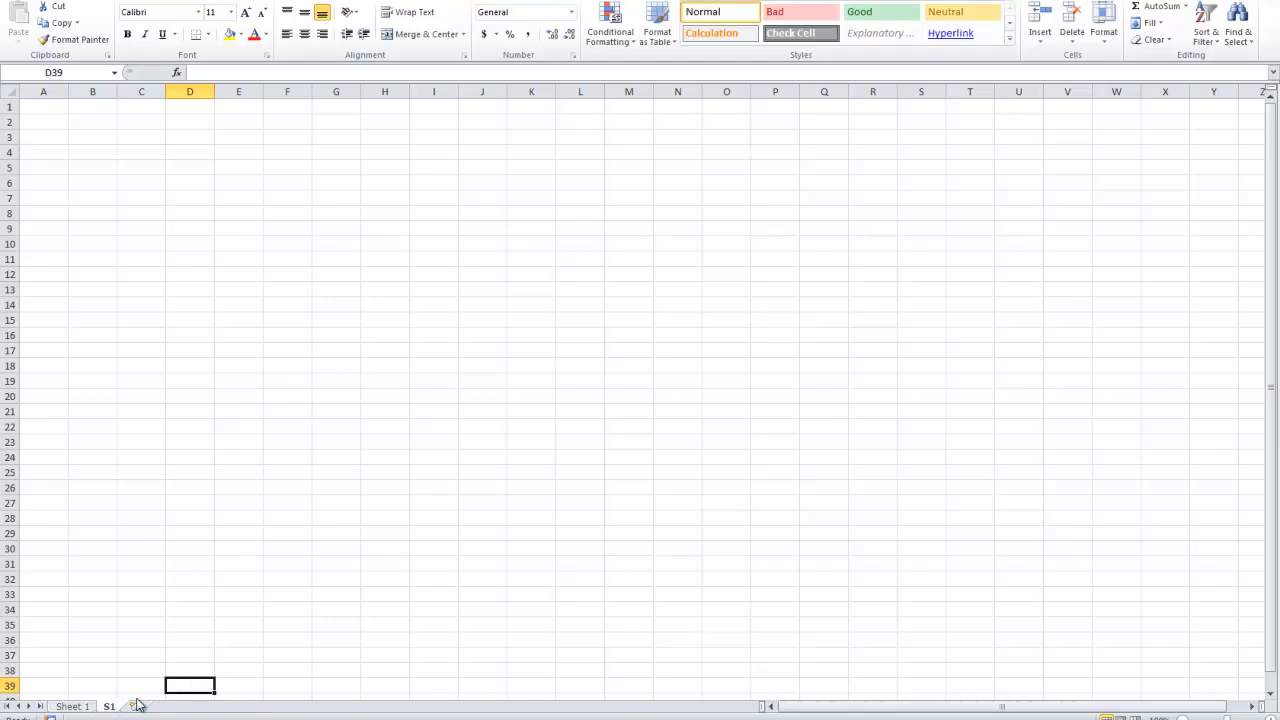
{"action": "left_click", "coordinate": [136, 708]}
{"action": "double_click", "coordinate": [143, 706]}
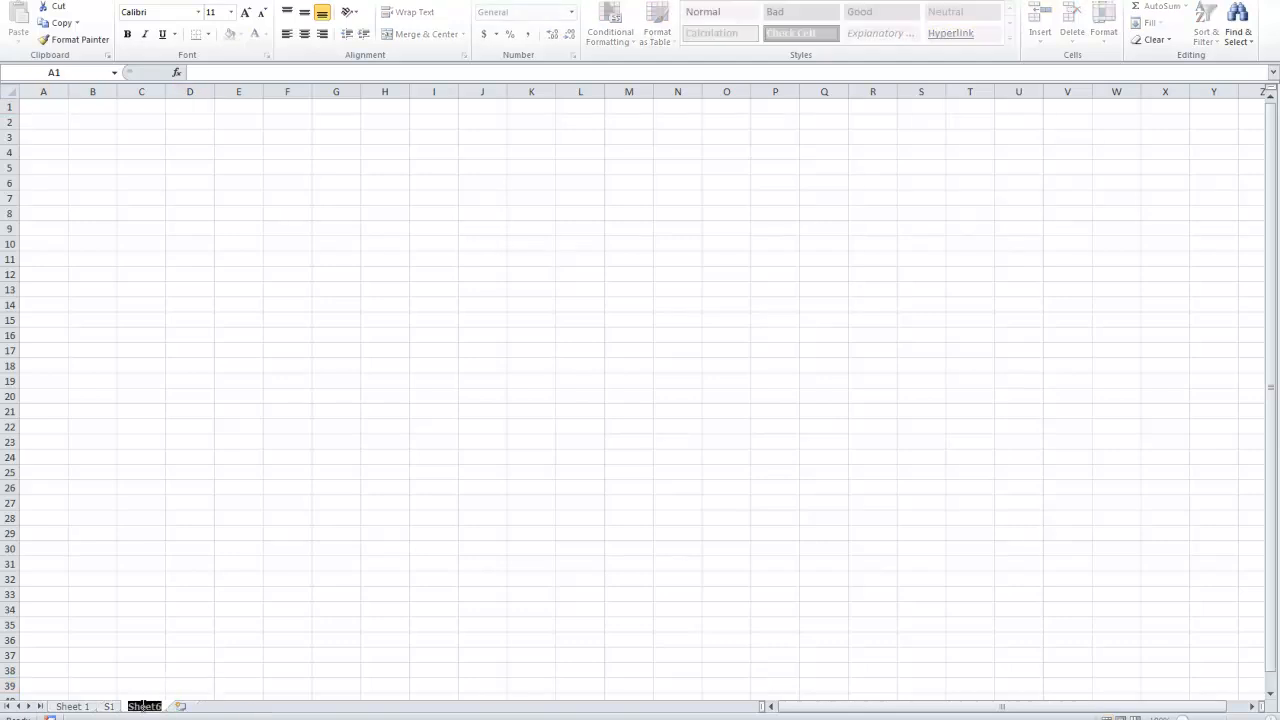
{"action": "type", "text": "S2"}
Enter "hot" in cell A1 of sheet S1 and "dog" in cell A1 of sheet S2.
{"action": "left_click", "coordinate": [110, 707]}
{"action": "left_click", "coordinate": [43, 118]}
{"action": "left_click", "coordinate": [42, 108]}
{"action": "type", "text": "hot"}
{"action": "key", "text": "Return"}
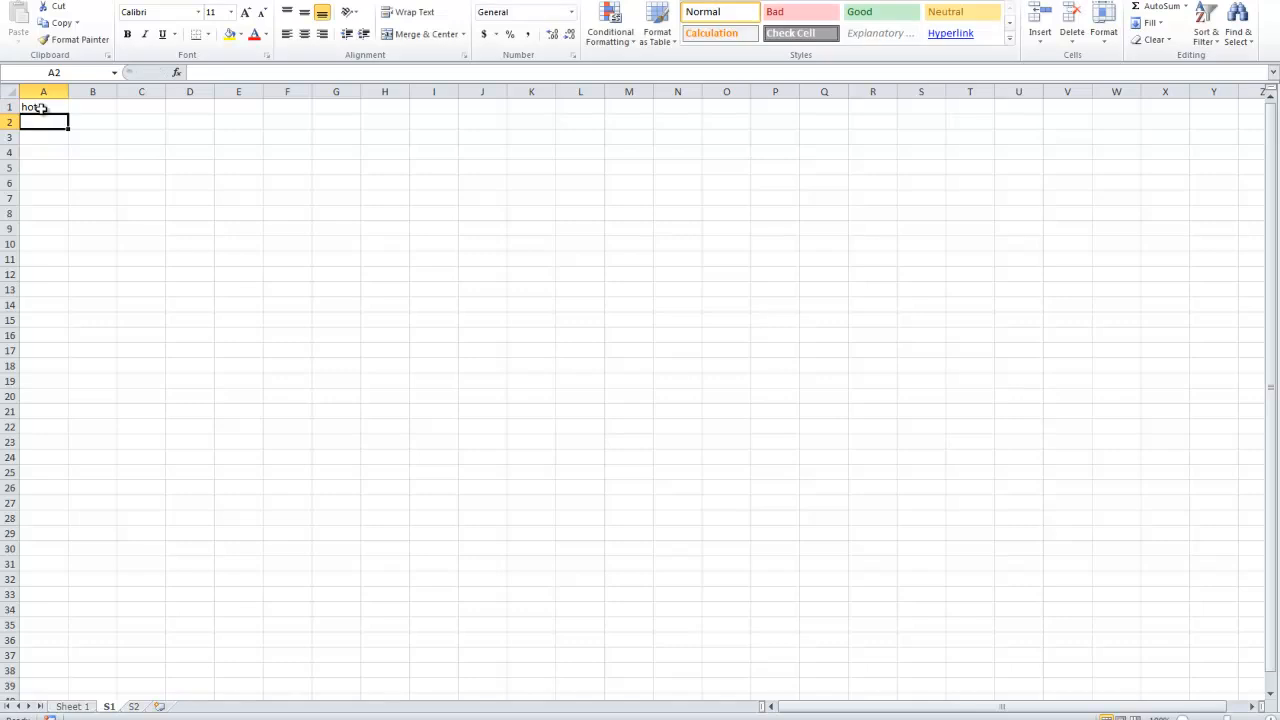
{"action": "left_click", "coordinate": [134, 707]}
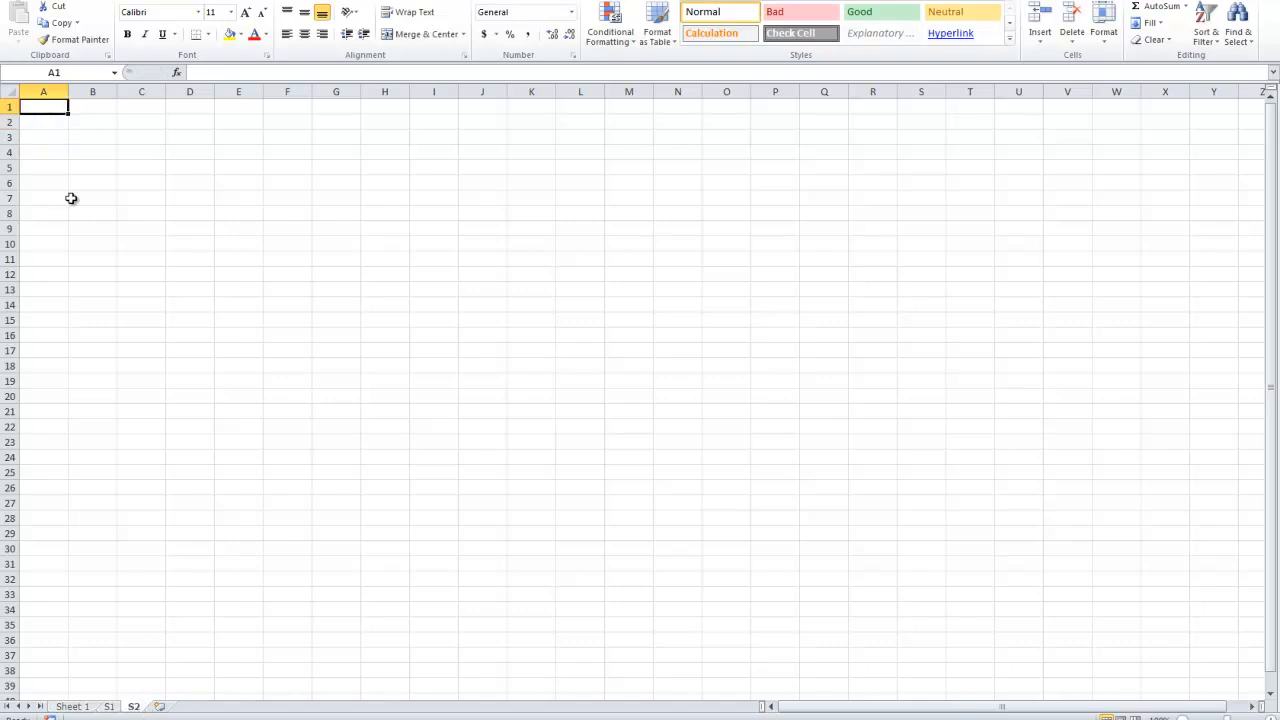
{"action": "type", "text": "dog"}
Enter "corn" in cell A2 of sheet S1 and "dog" in cell A2 of sheet S2.
{"action": "left_click", "coordinate": [109, 707]}
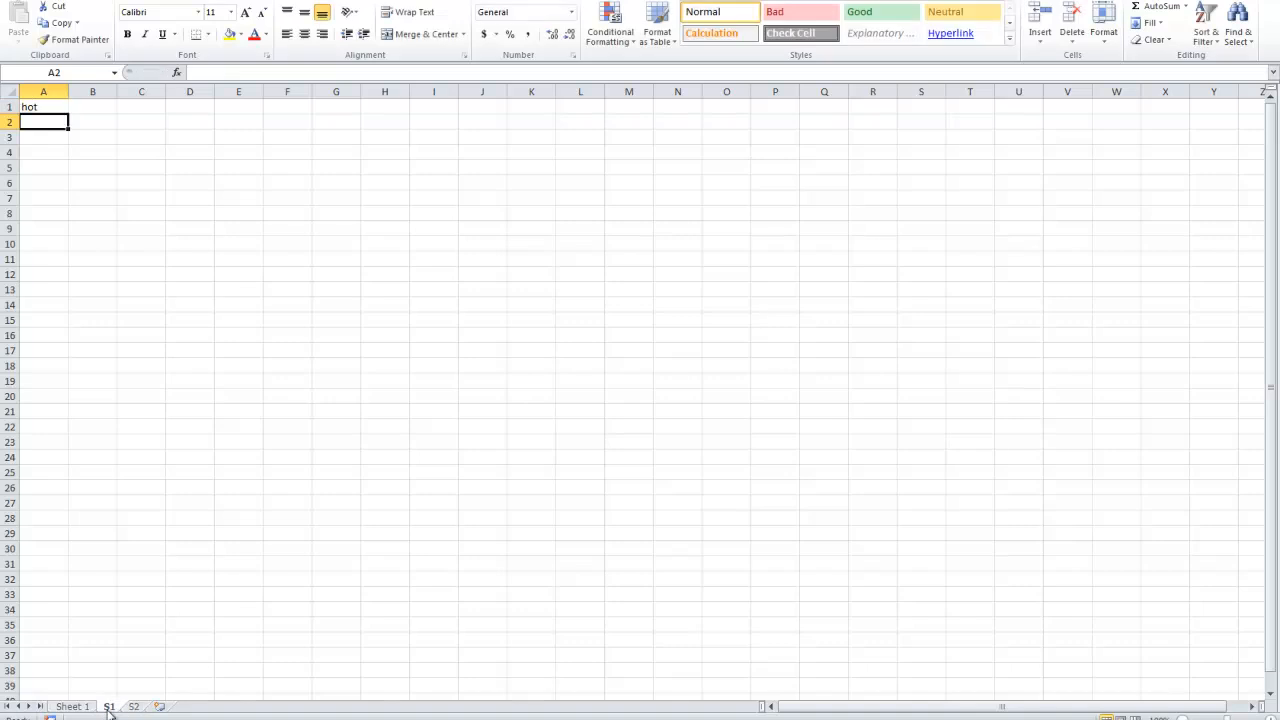
{"action": "type", "text": "corn"}
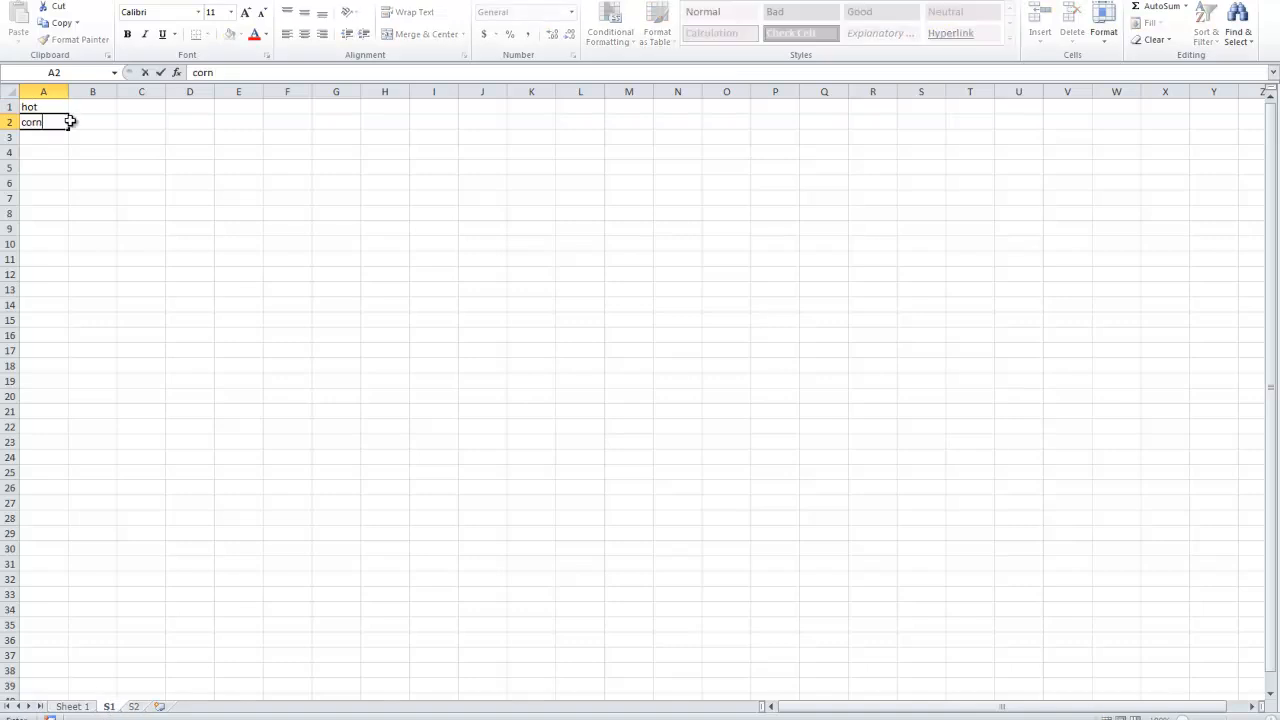
{"action": "left_click", "coordinate": [133, 707]}
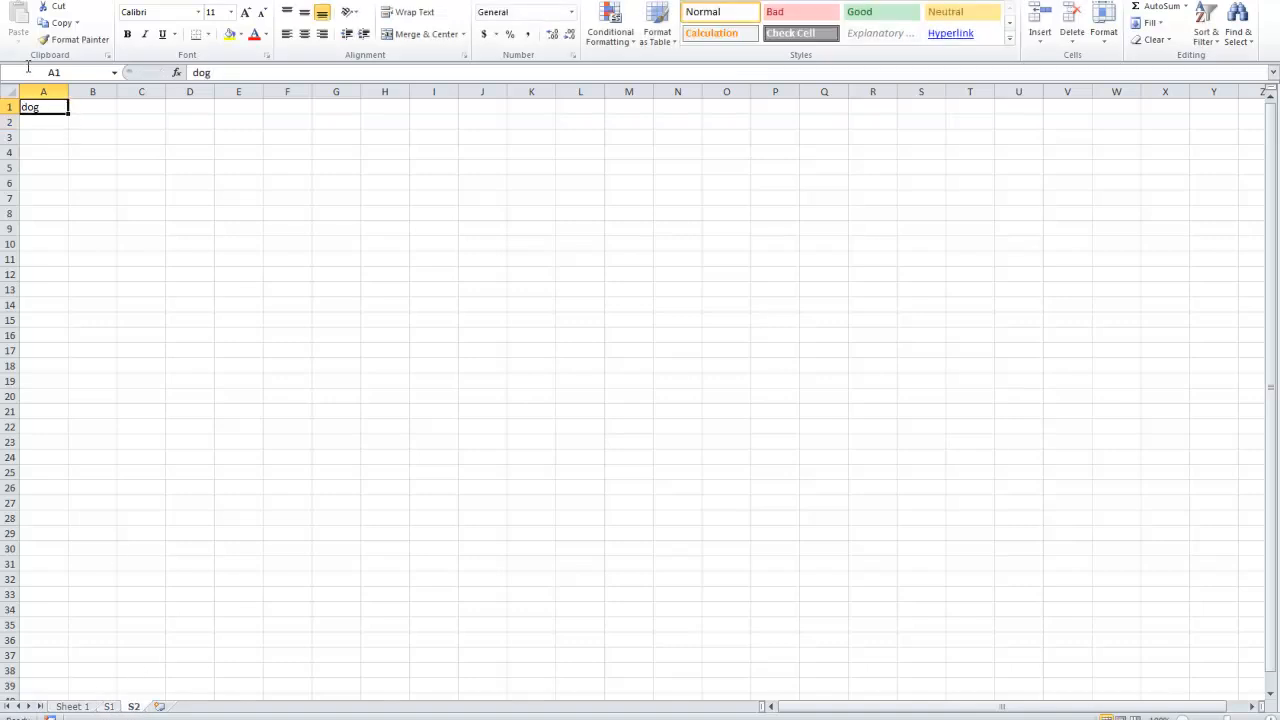
{"action": "left_click", "coordinate": [39, 121]}
{"action": "type", "text": "dog"}
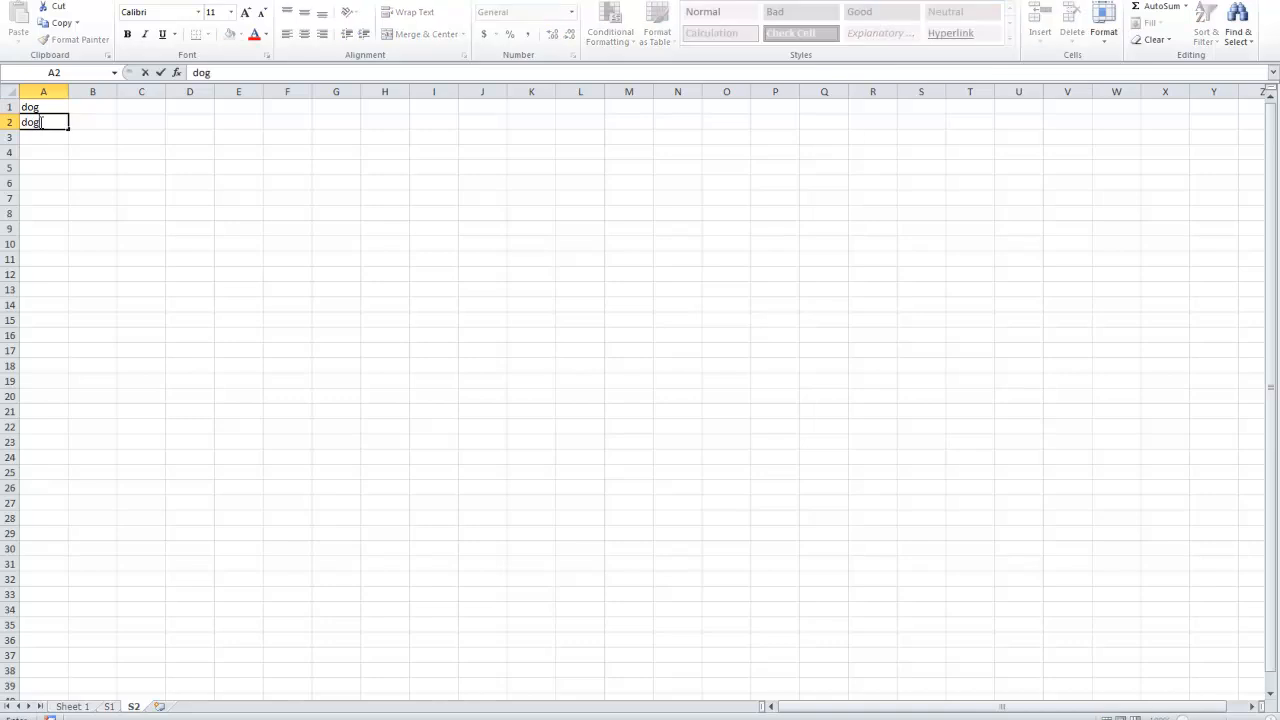
{"action": "left_click", "coordinate": [126, 226]}
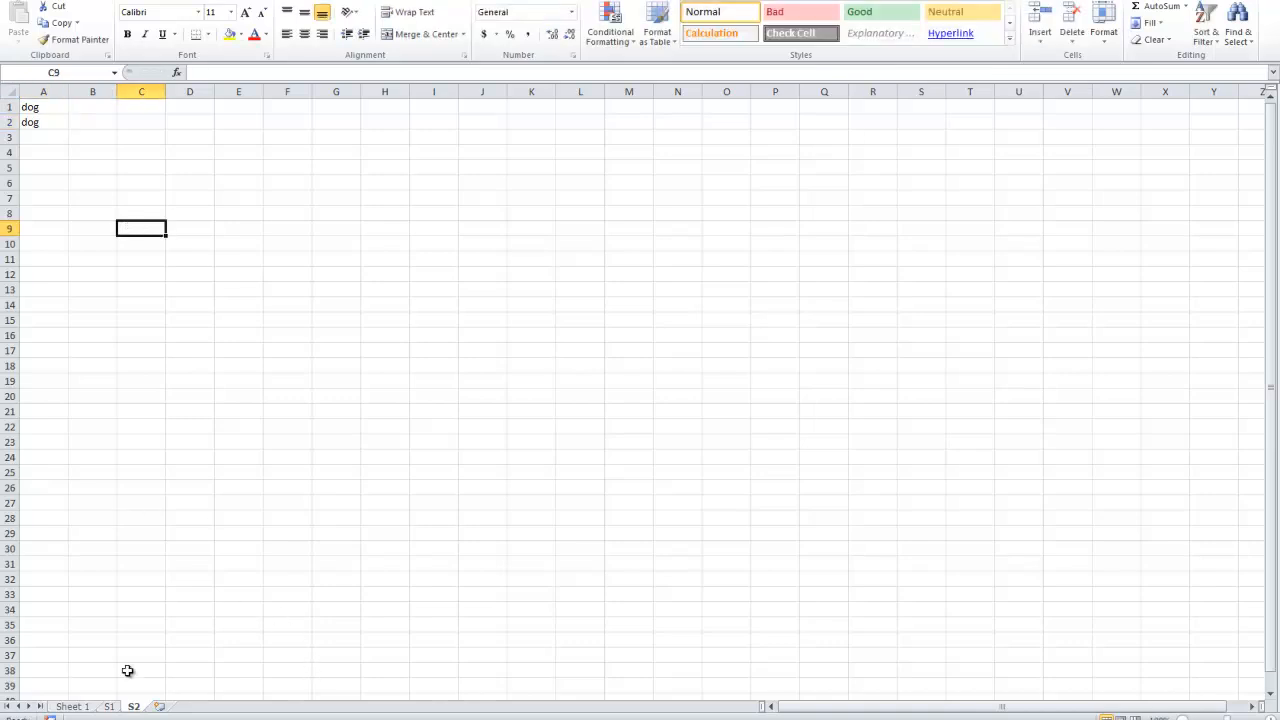
Compare the words in cells A1 and A2 on sheets S1 and S2.
{"action": "left_click", "coordinate": [110, 707]}
{"action": "left_click_drag", "start_coordinate": [47, 106], "coordinate": [40, 126]}
{"action": "left_click", "coordinate": [128, 707]}
{"action": "left_click_drag", "start_coordinate": [37, 106], "coordinate": [38, 118]}
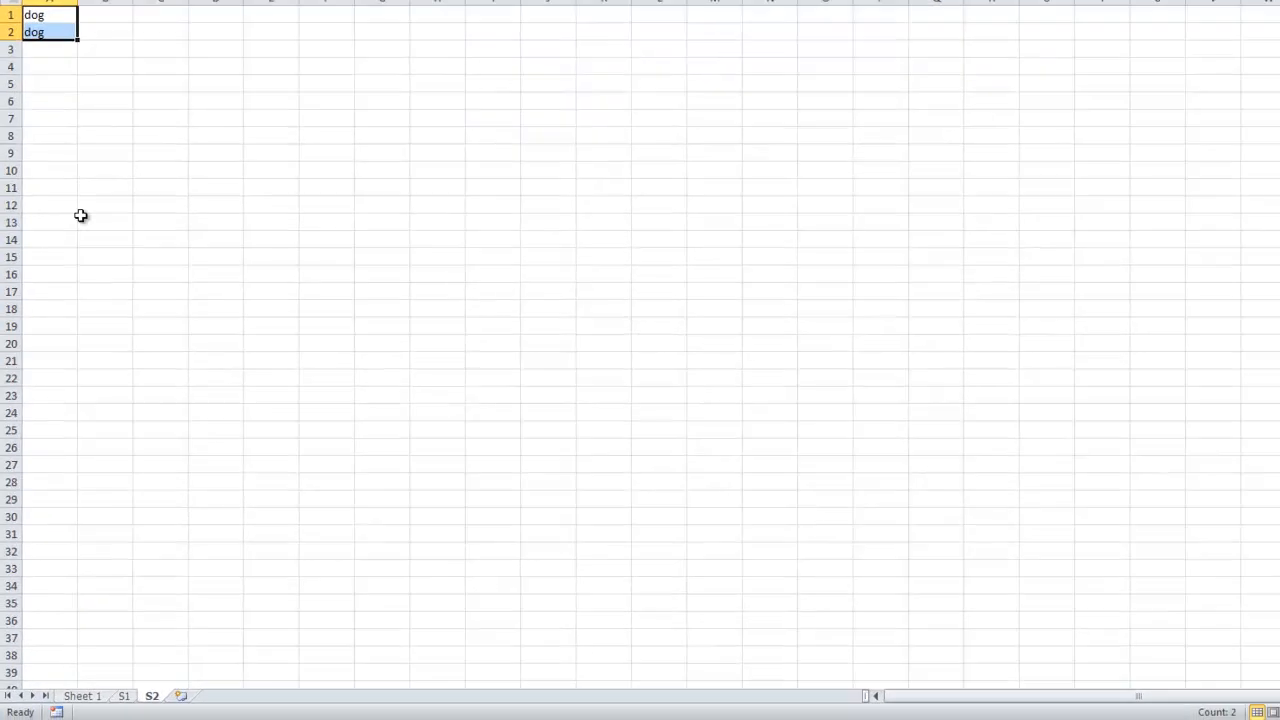
{"action": "left_click", "coordinate": [111, 706]}
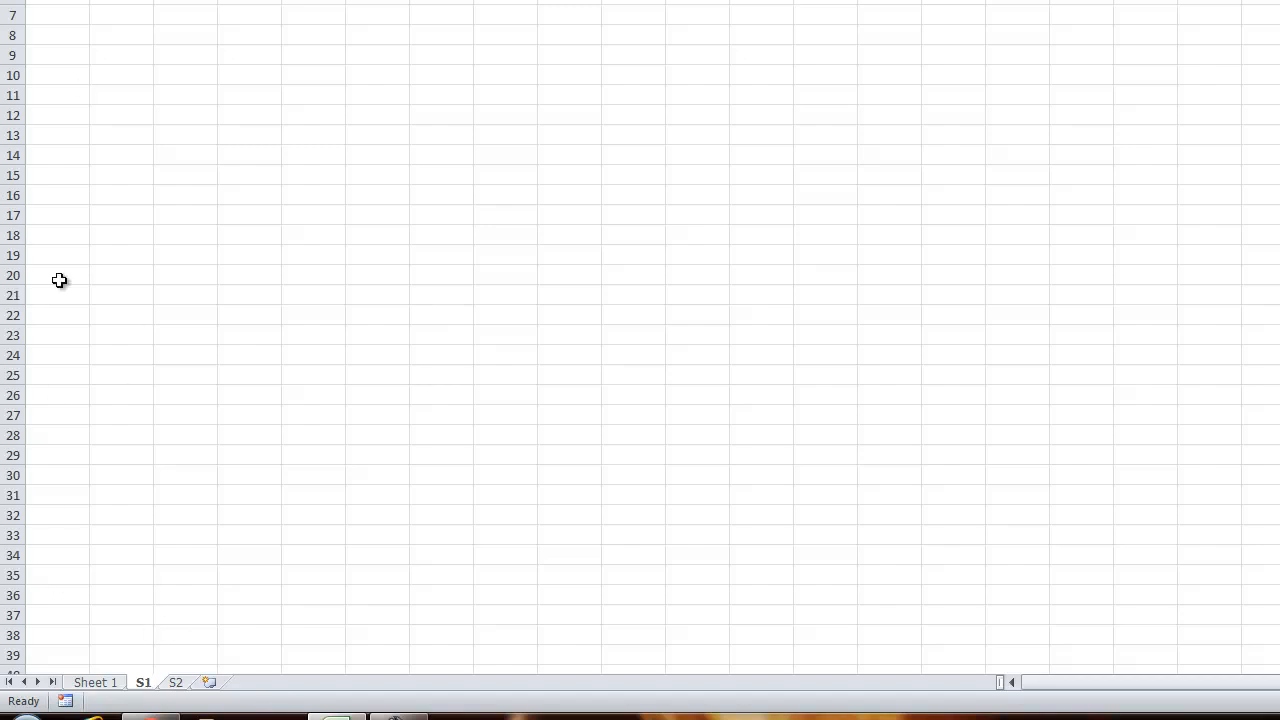
{"action": "left_click", "coordinate": [176, 684]}
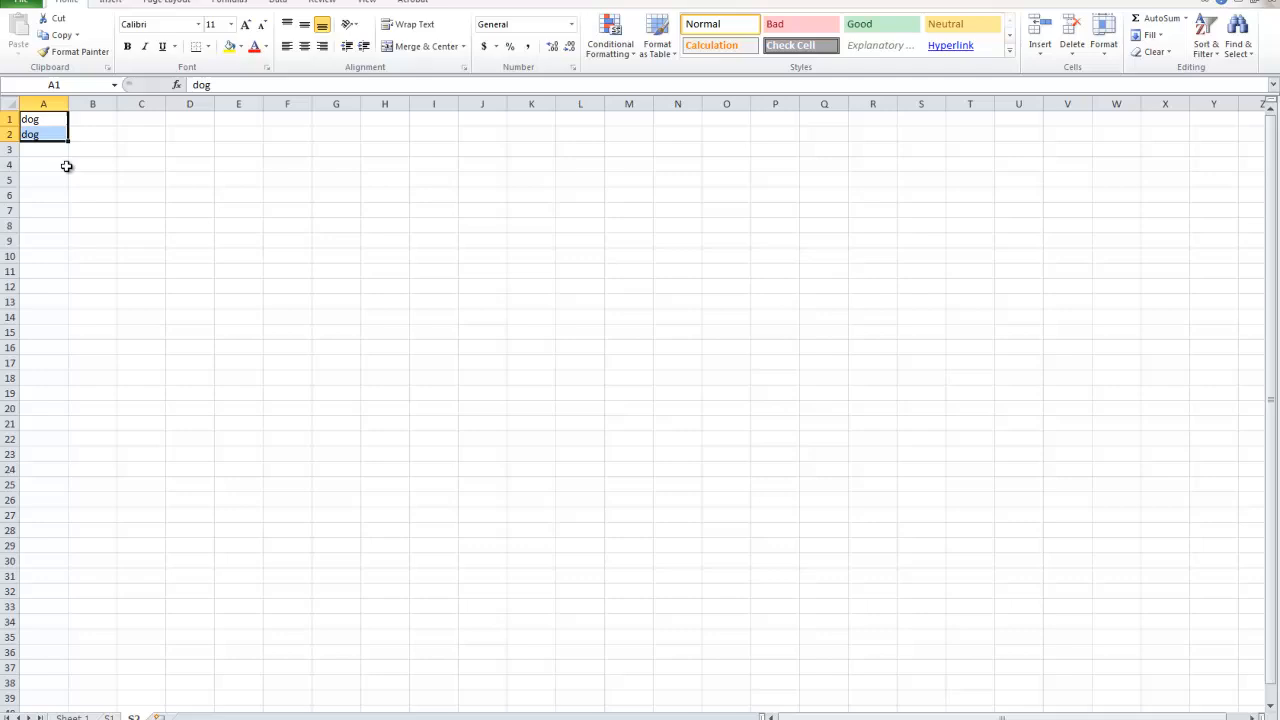
{"action": "left_click", "coordinate": [70, 180]}
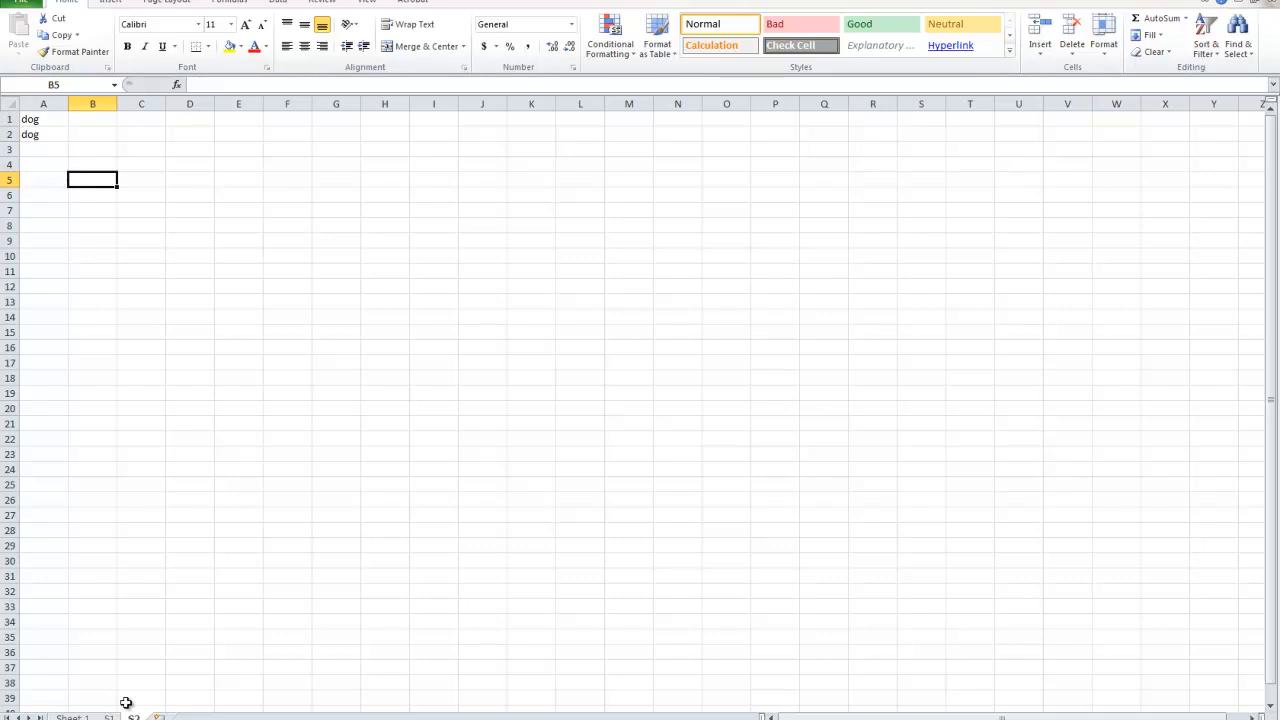
Add a new worksheet after S2 and name it S3.
{"action": "left_click_drag", "start_coordinate": [29, 120], "coordinate": [36, 133]}
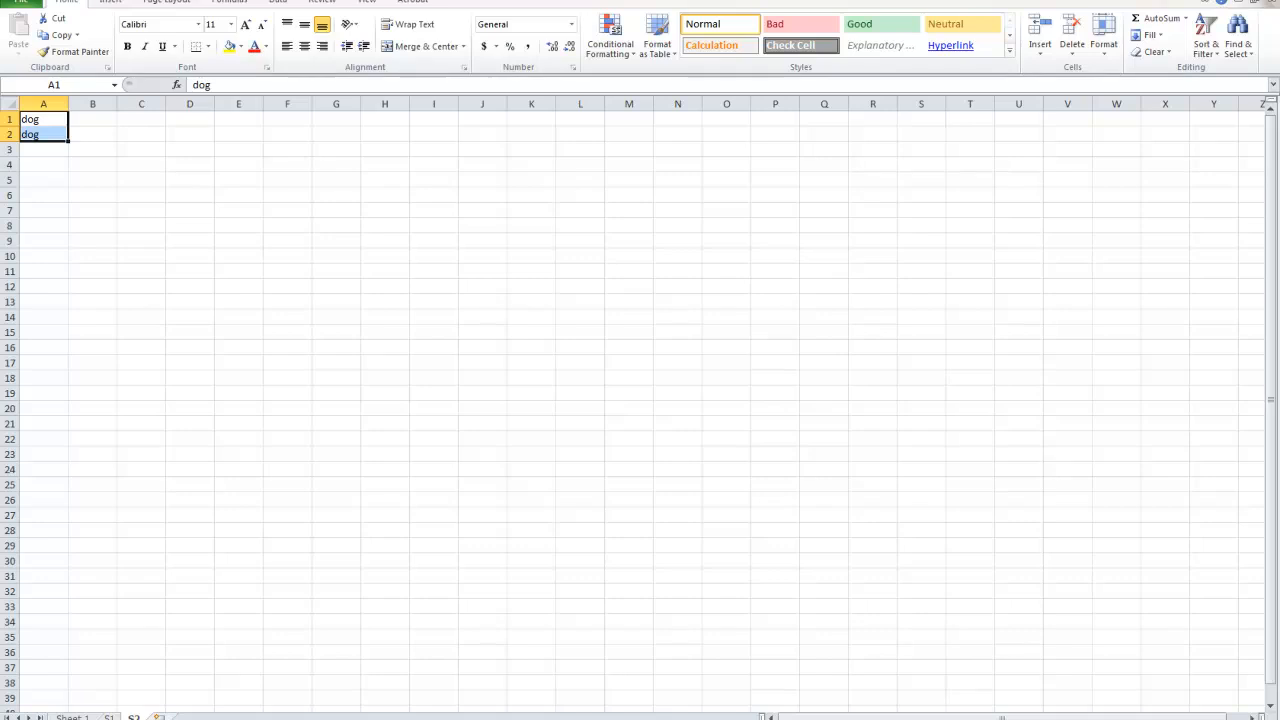
{"action": "left_click", "coordinate": [158, 717]}
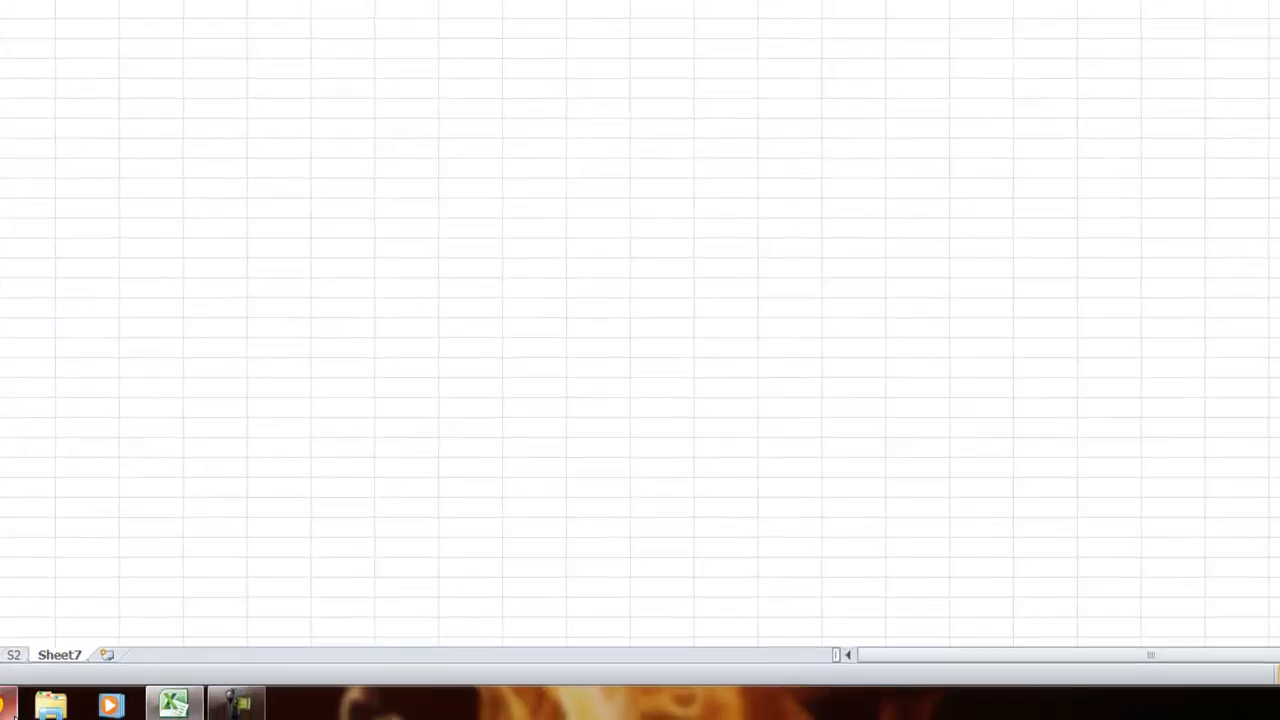
{"action": "double_click", "coordinate": [64, 651]}
{"action": "type", "text": "s"}
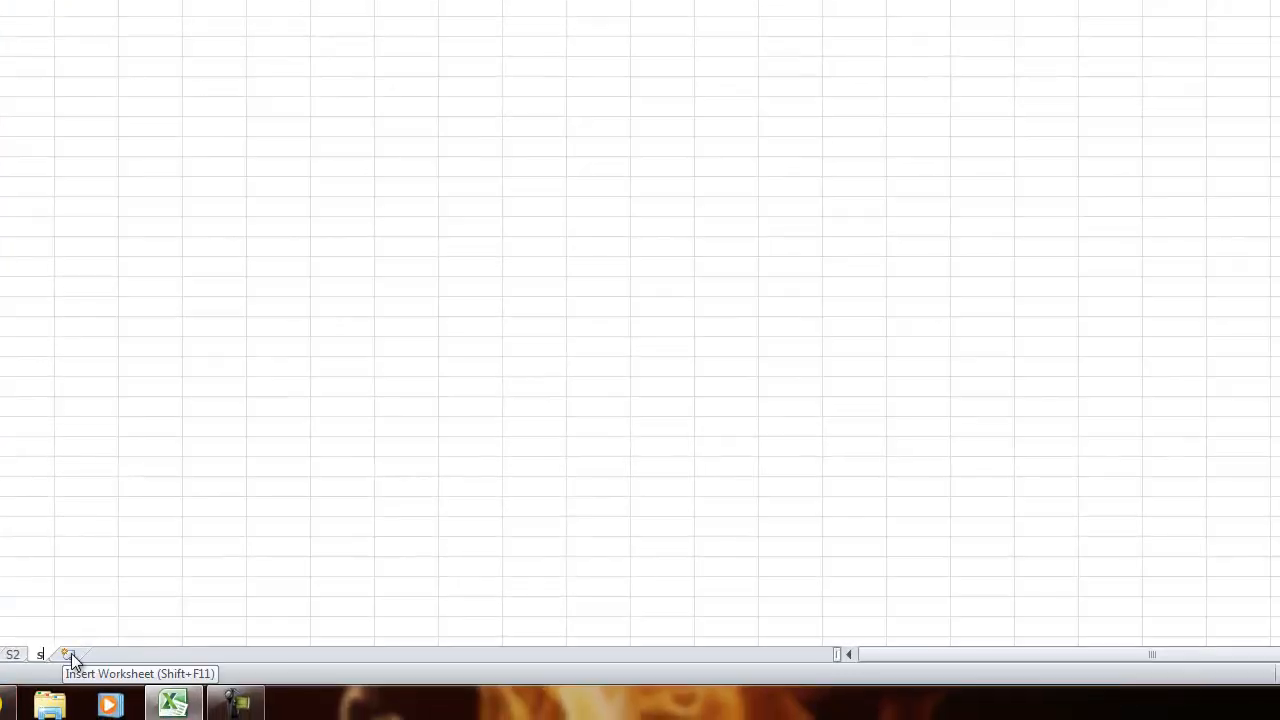
{"action": "type", "text": "3"}
{"action": "key", "text": "Return"}
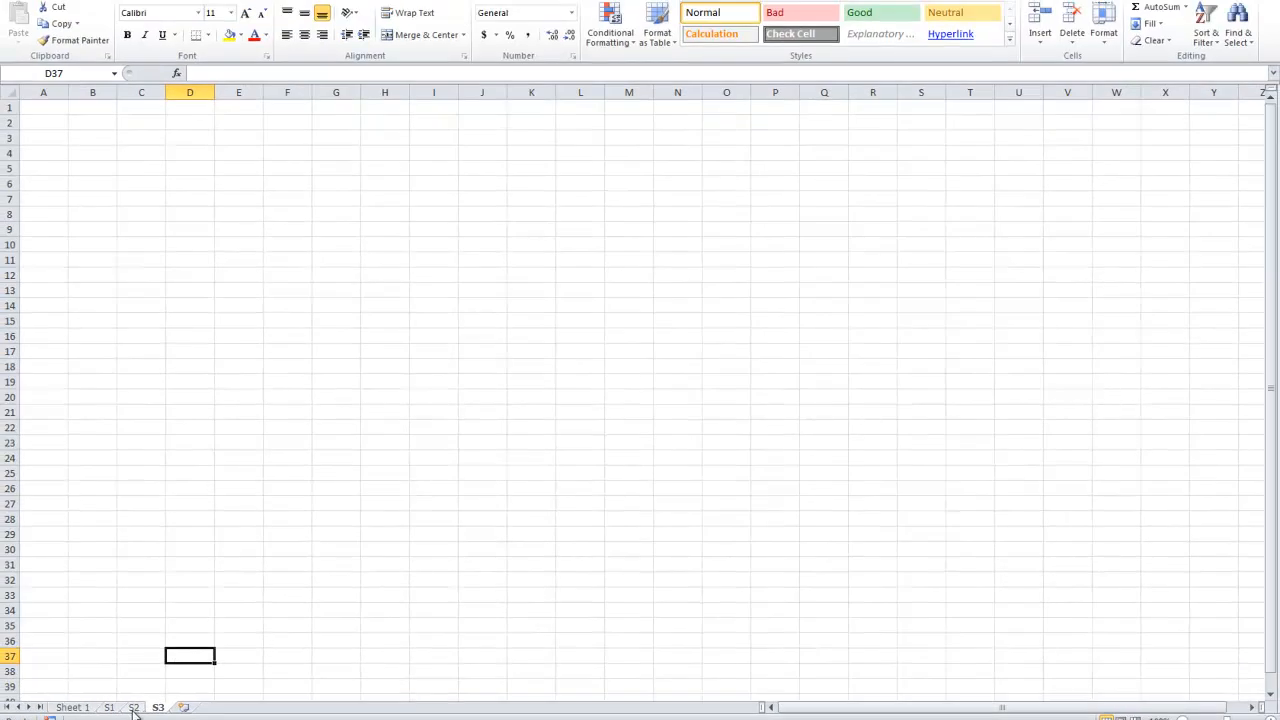
Start a CONCATENATE formula in cell A1 of sheet S3 with (S1!A1) as its first text argument.
{"action": "left_click", "coordinate": [133, 707]}
{"action": "left_click", "coordinate": [109, 707]}
{"action": "left_click", "coordinate": [128, 707]}
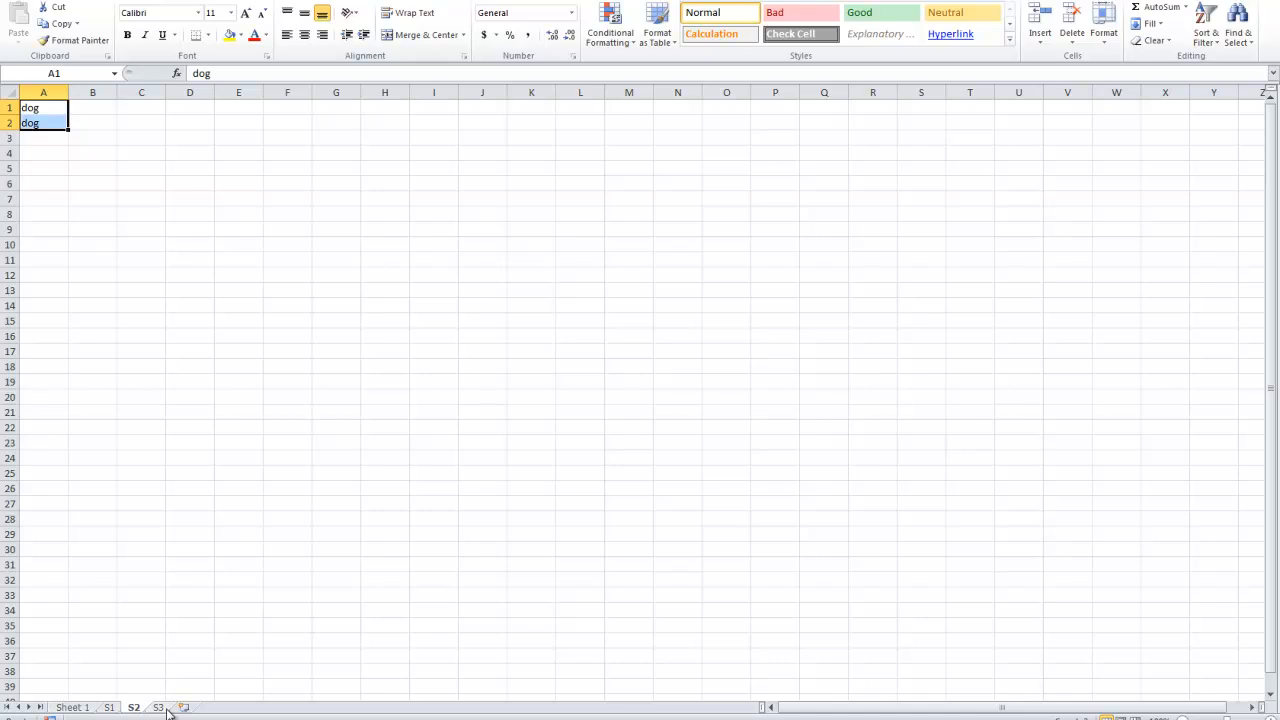
{"action": "left_click", "coordinate": [159, 707]}
{"action": "left_click", "coordinate": [38, 108]}
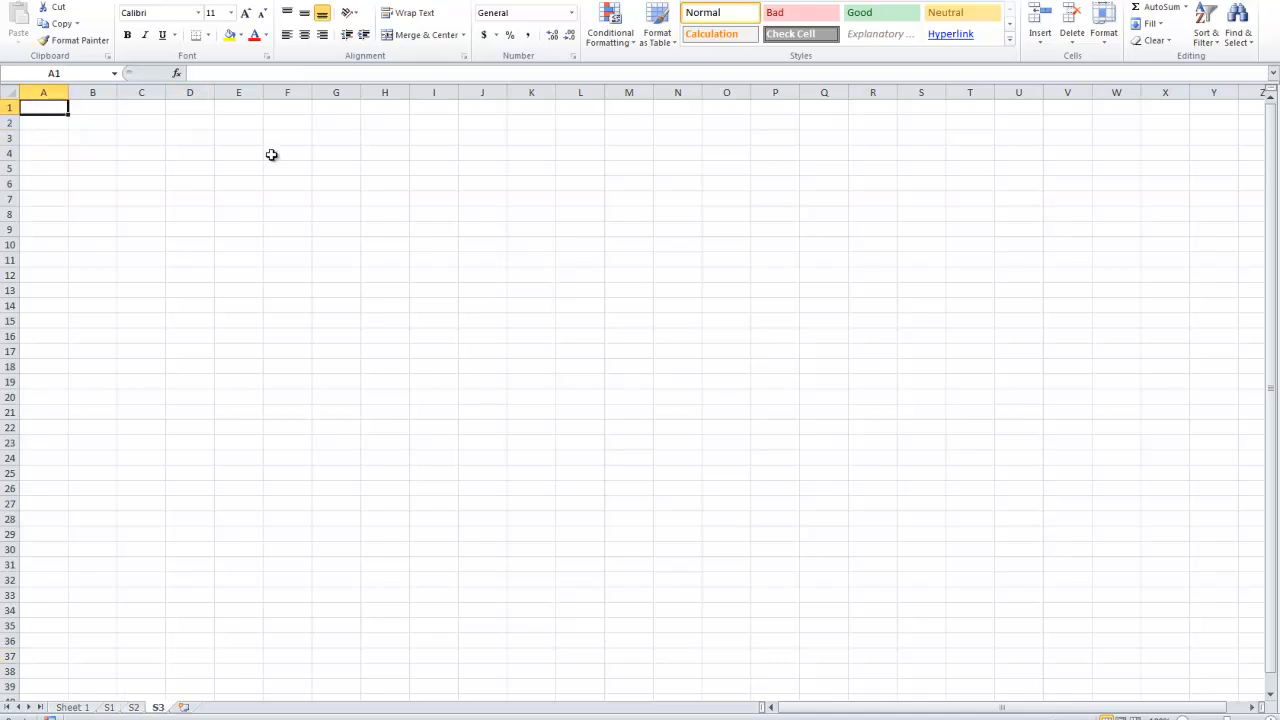
{"action": "type", "text": "=conc"}
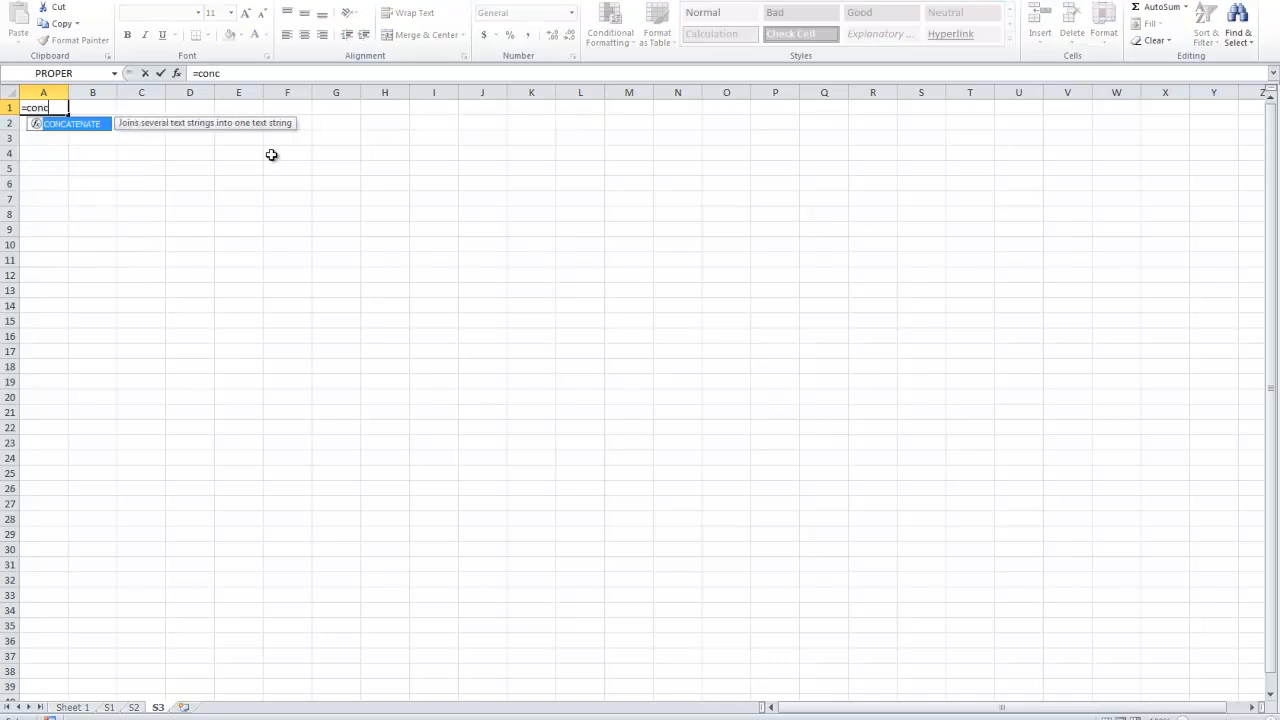
{"action": "double_click", "coordinate": [75, 132]}
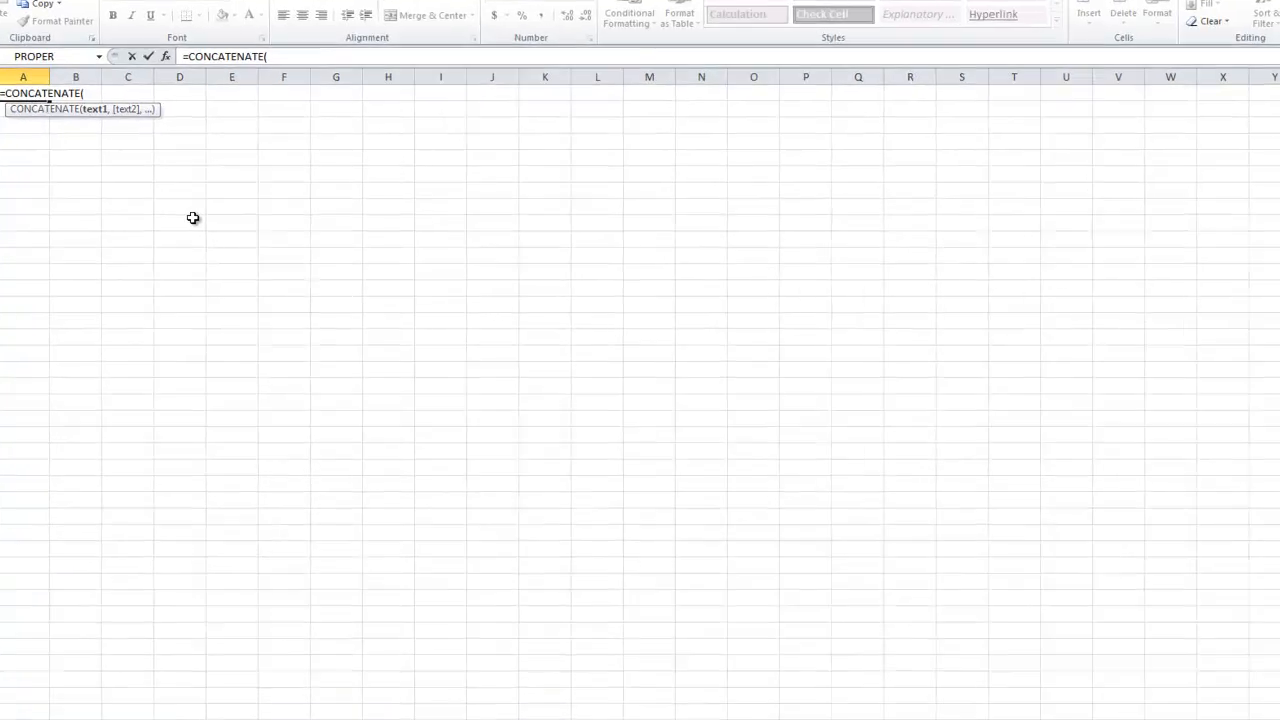
{"action": "type", "text": "("}
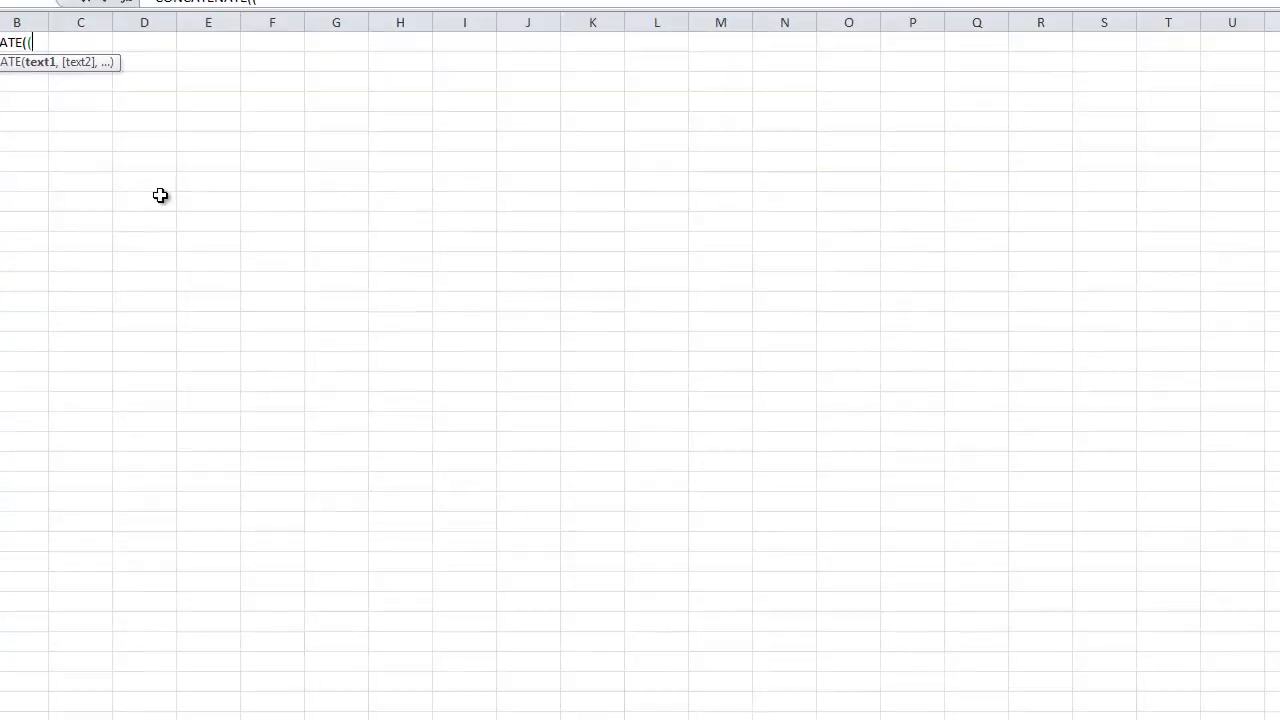
{"action": "type", "text": "S1"}
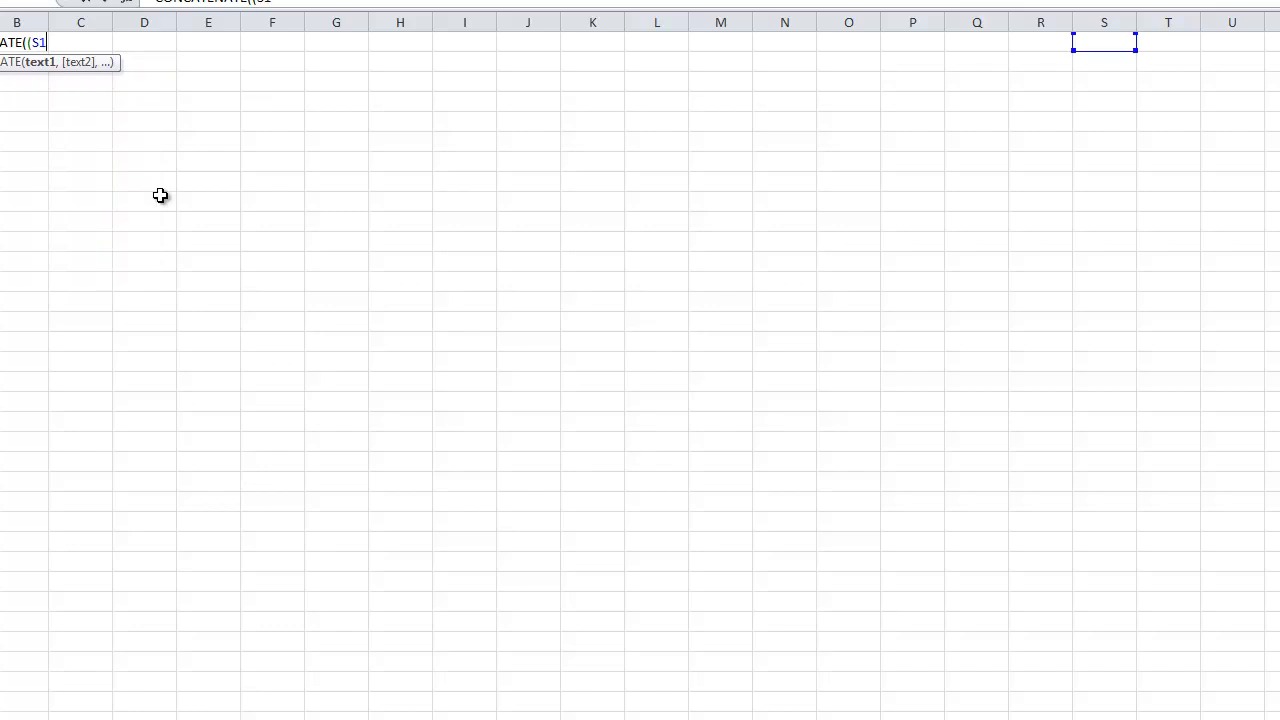
{"action": "type", "text": "!A1),"}
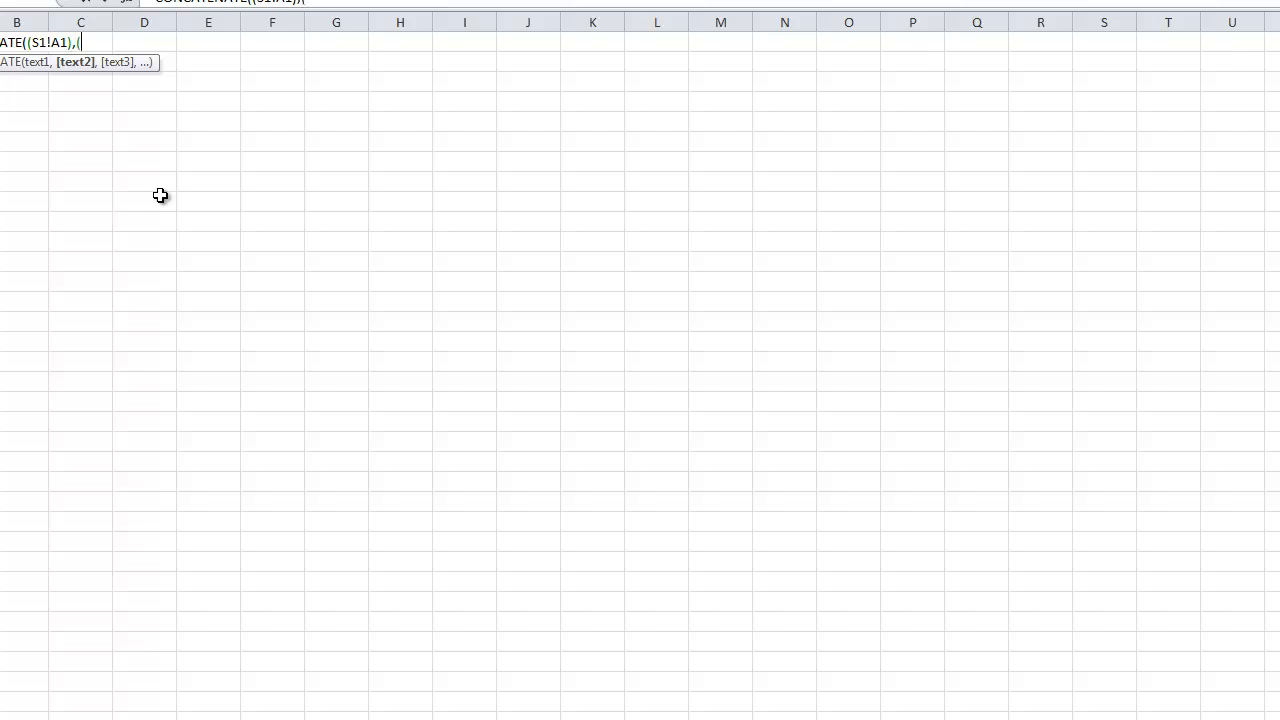
Add (S2!A1) as the second text argument, close the CONCATENATE formula's parentheses and commit it.
{"action": "type", "text": "(S2!A1)"}
{"action": "key", "text": "Return"}
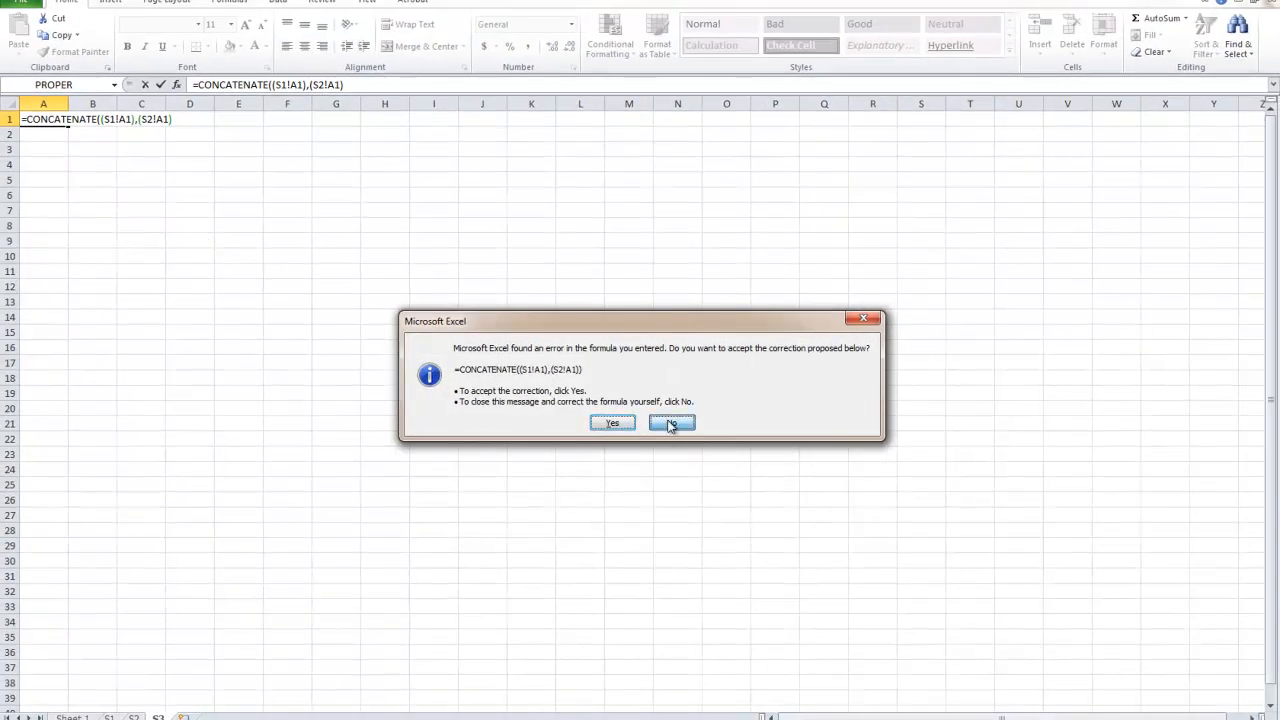
{"action": "left_click", "coordinate": [671, 424]}
{"action": "left_click", "coordinate": [640, 404]}
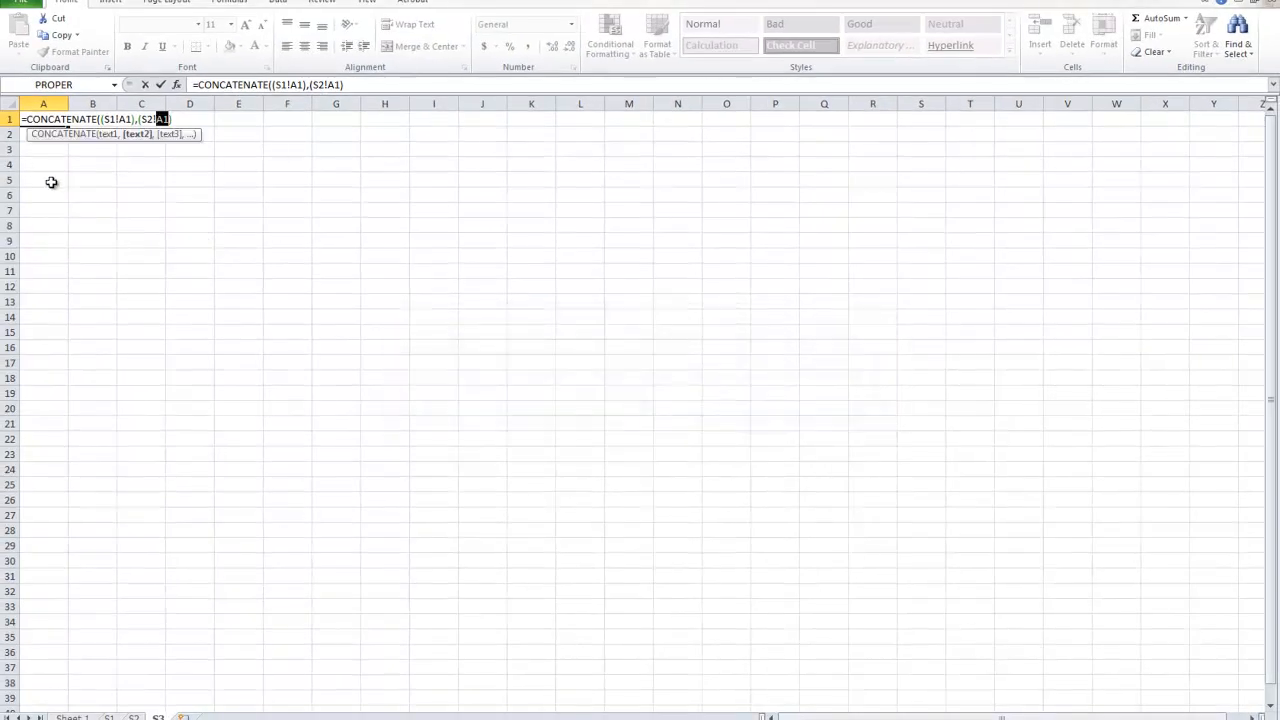
{"action": "left_click", "coordinate": [174, 120]}
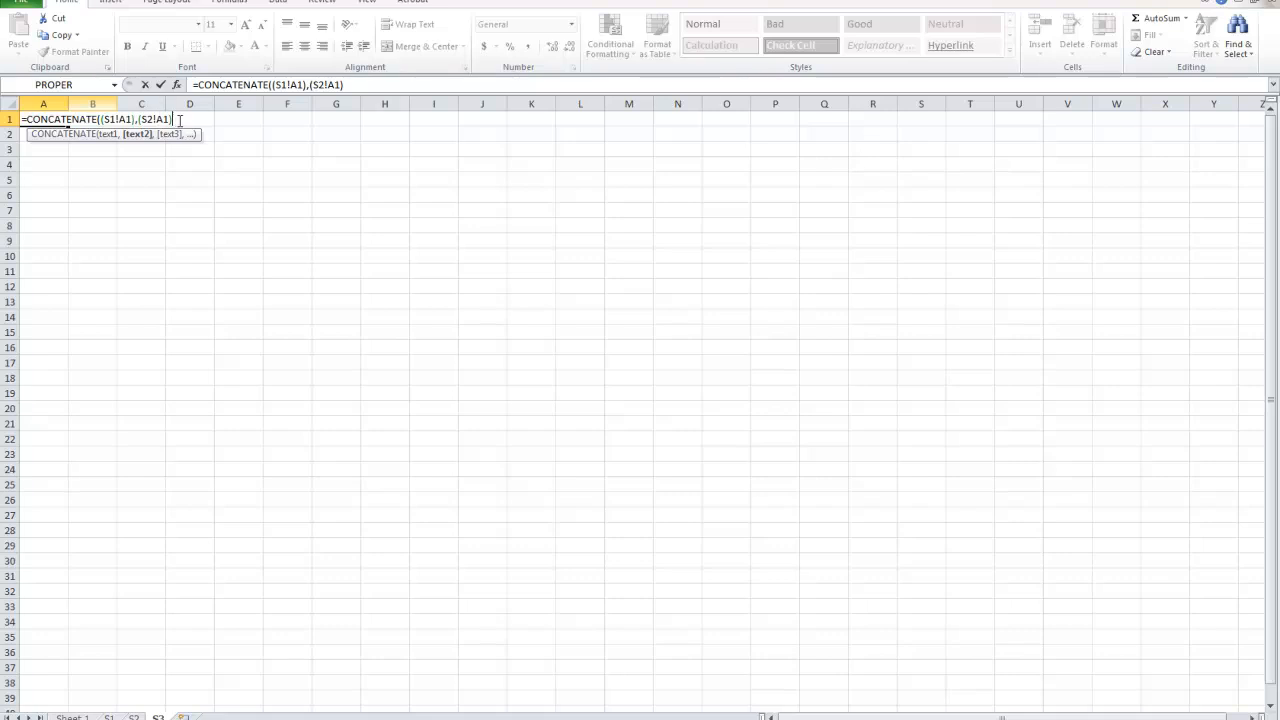
{"action": "key", "text": "Return"}
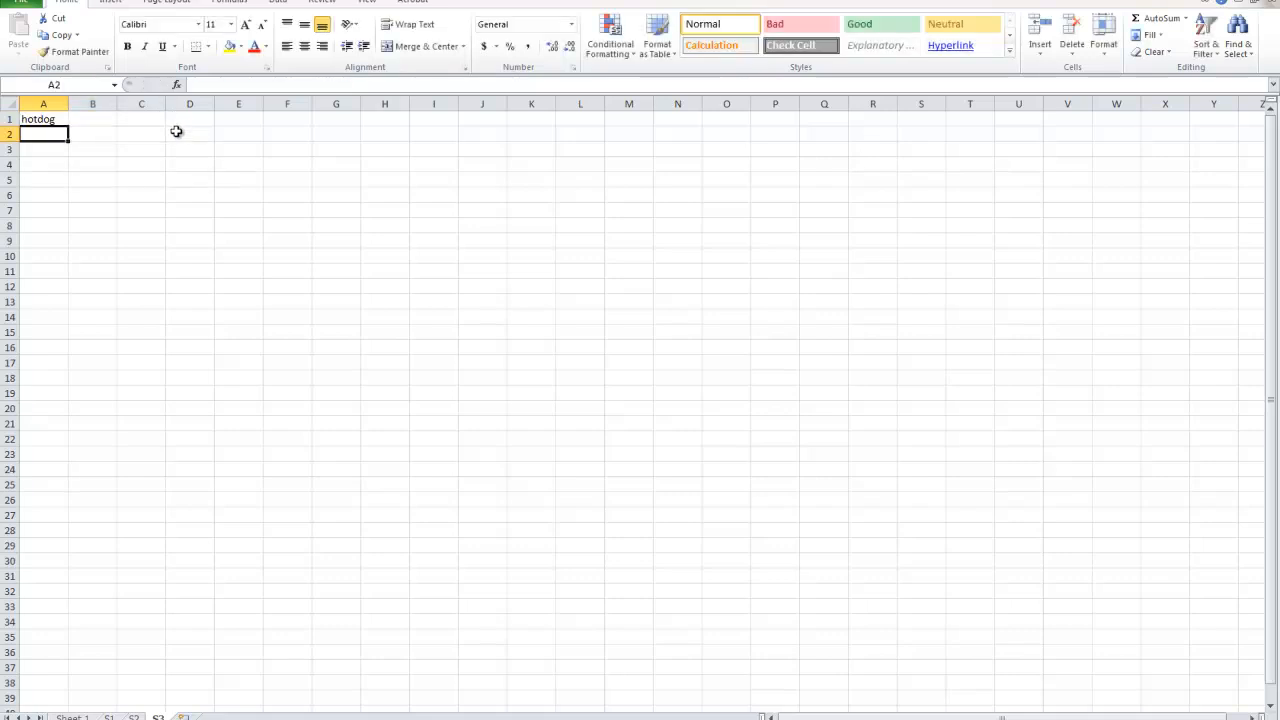
Fill the CONCATENATE formula from cell A1 down to A2 on sheet S3.
{"action": "left_click", "coordinate": [58, 122]}
{"action": "left_click_drag", "start_coordinate": [70, 131], "coordinate": [68, 139]}
{"action": "left_click", "coordinate": [60, 180]}
Examine the CONCATENATE formula in cell A1 of S3, including its function name, sheet references, cell references and parentheses.
{"action": "left_click", "coordinate": [47, 124]}
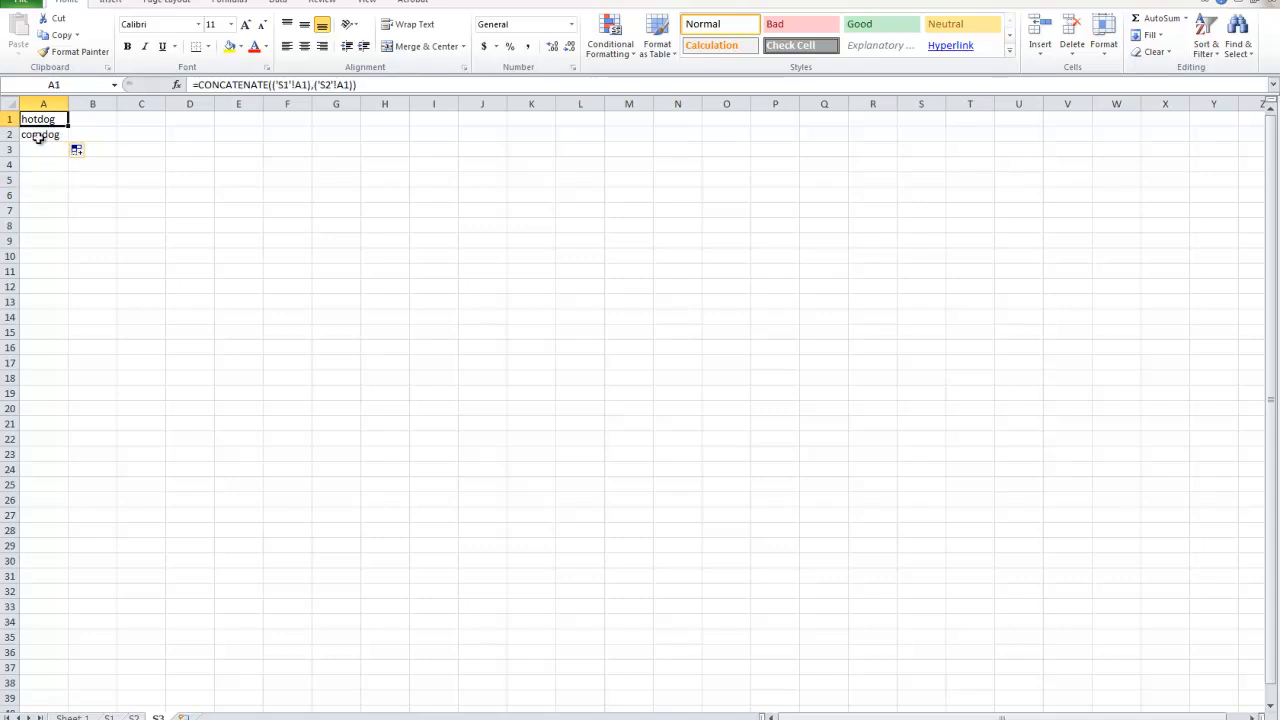
{"action": "double_click", "coordinate": [47, 122]}
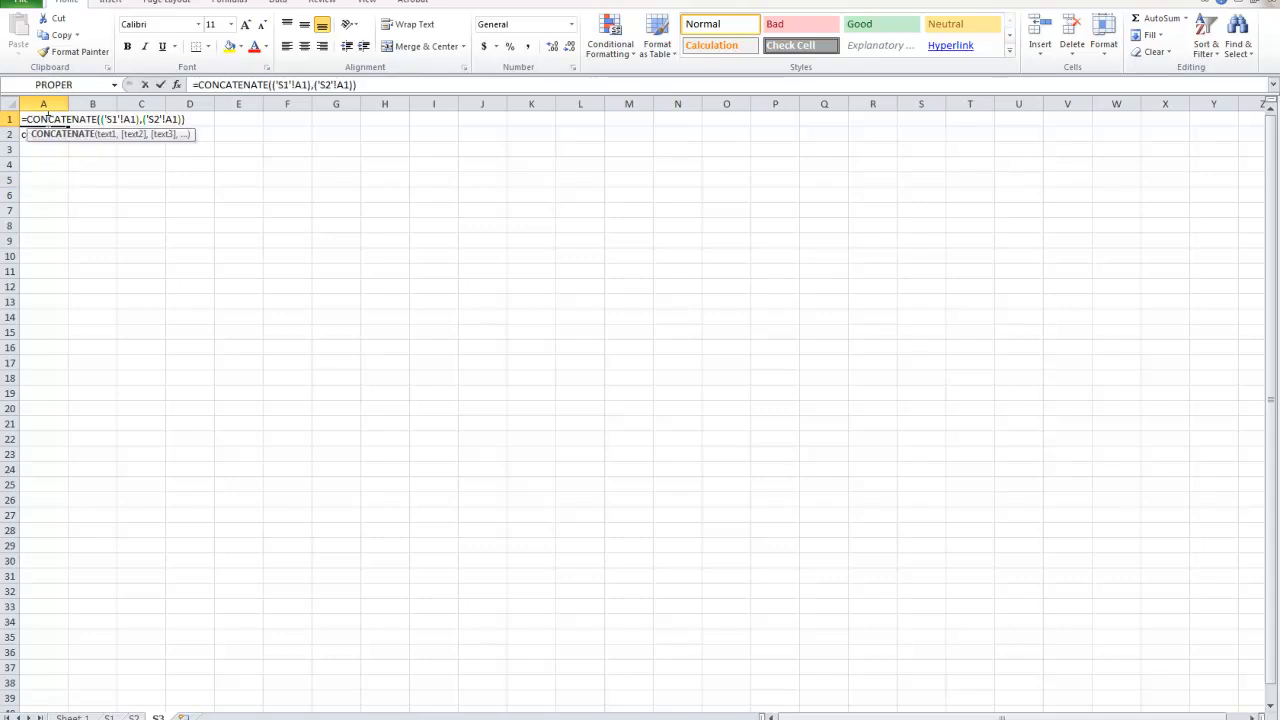
{"action": "double_click", "coordinate": [70, 122]}
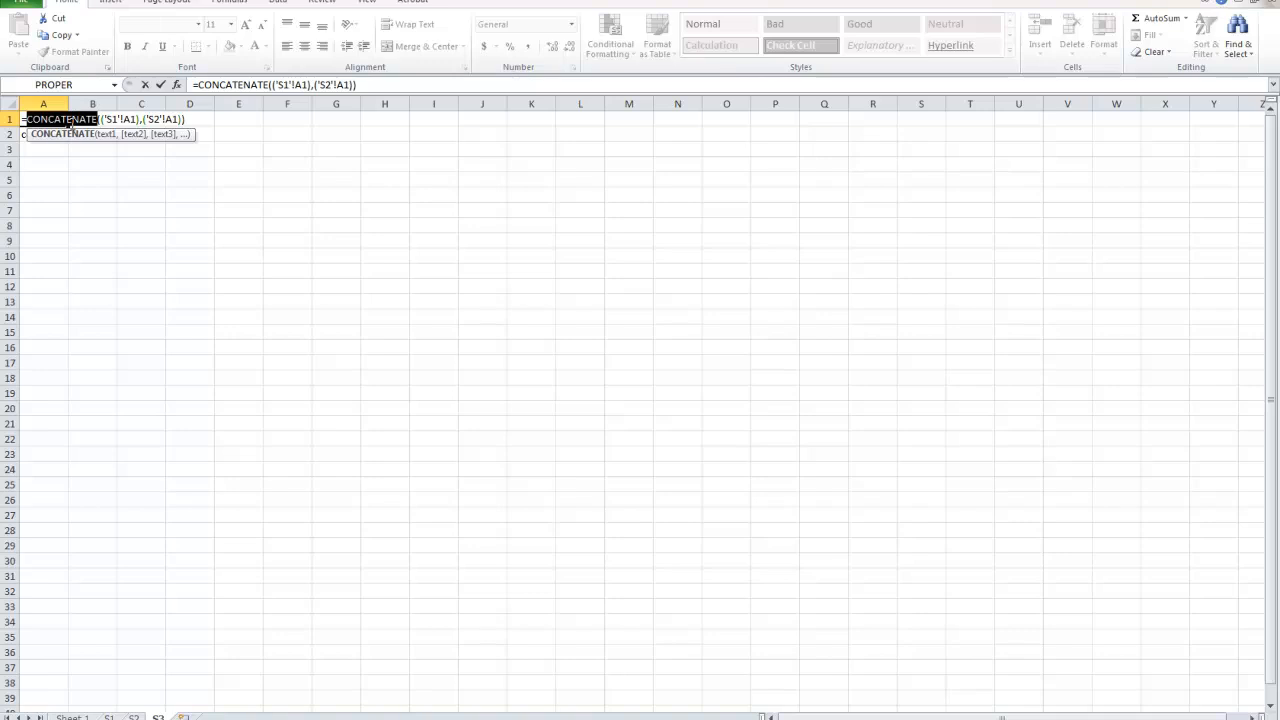
{"action": "left_click_drag", "start_coordinate": [138, 120], "coordinate": [102, 120]}
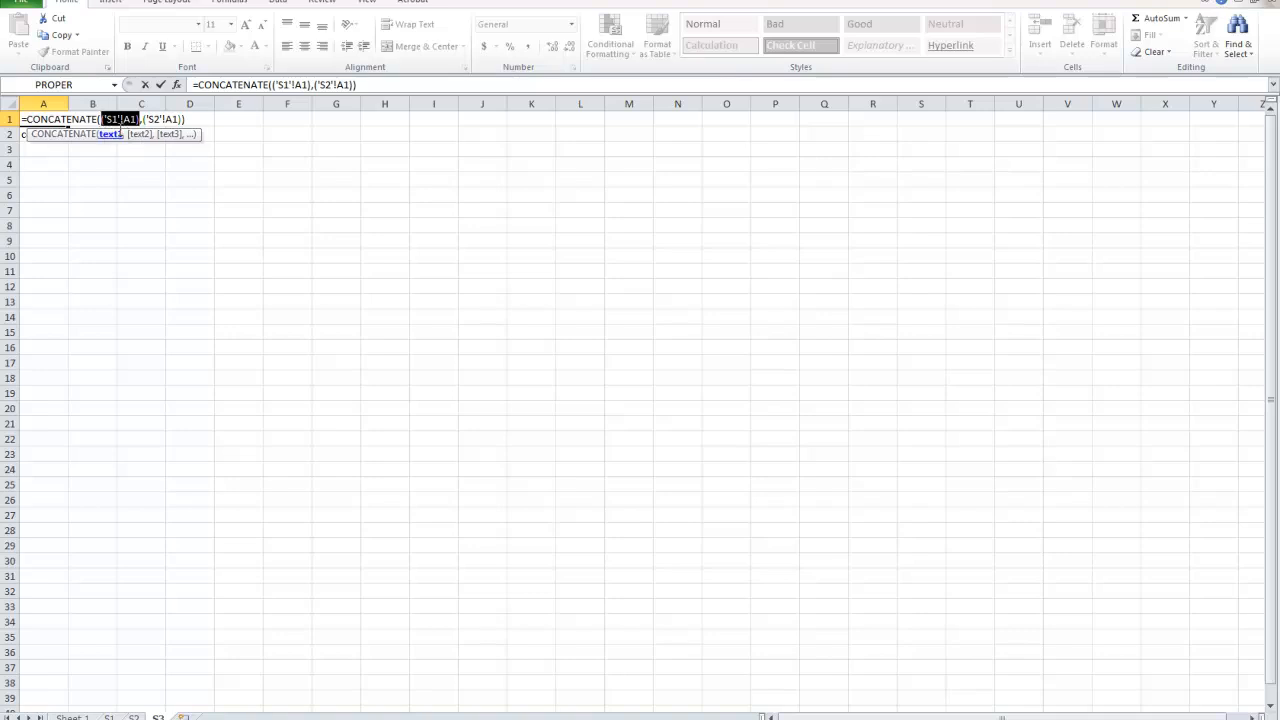
{"action": "left_click", "coordinate": [108, 120]}
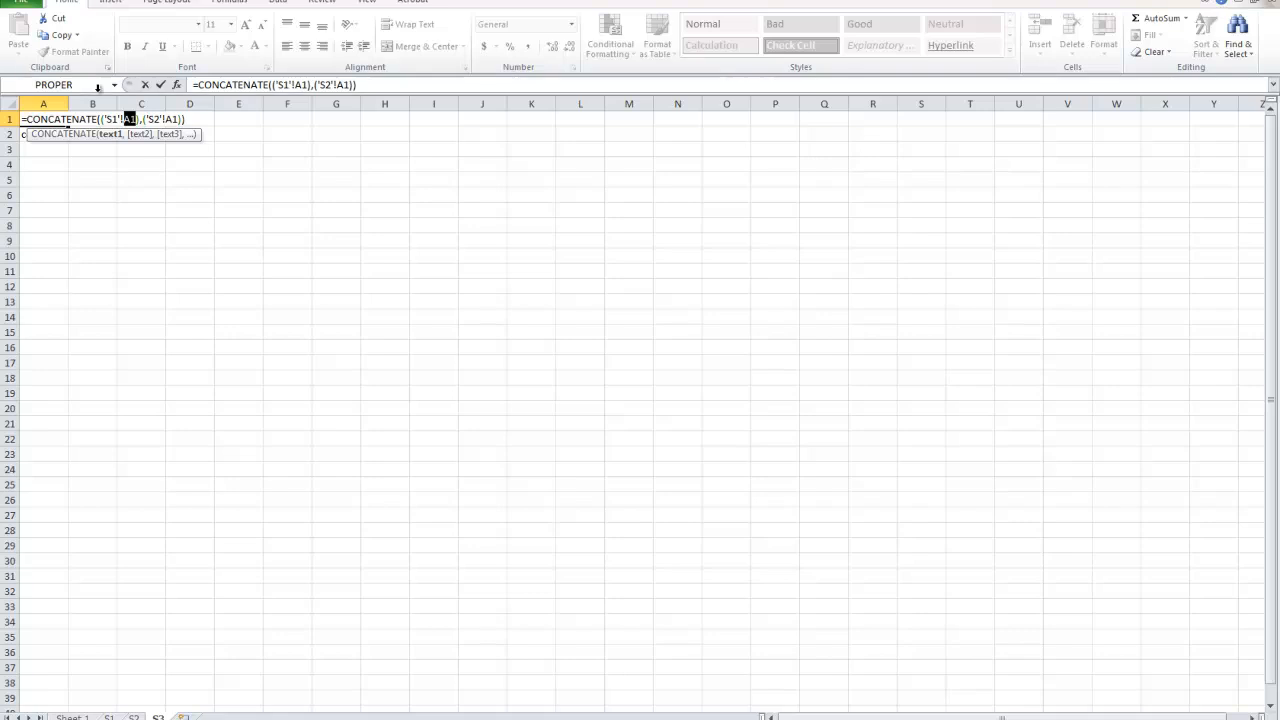
{"action": "left_click", "coordinate": [172, 119]}
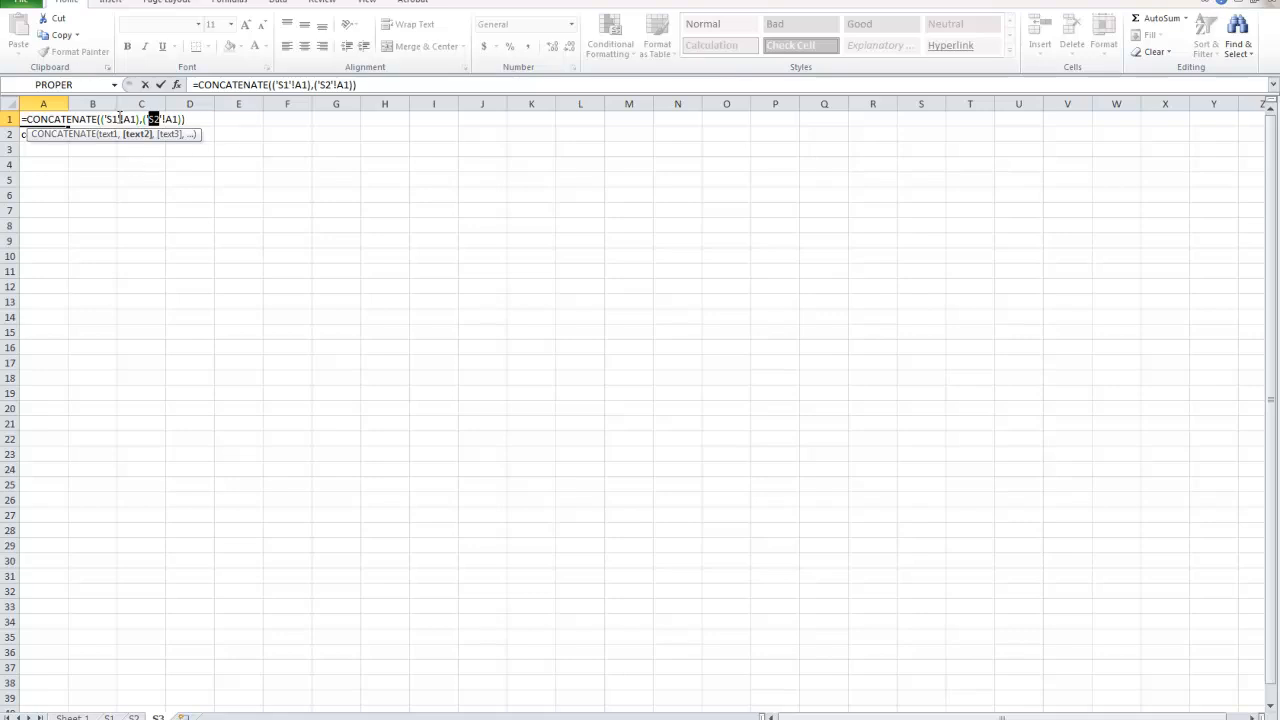
{"action": "left_click_drag", "start_coordinate": [67, 119], "coordinate": [189, 119]}
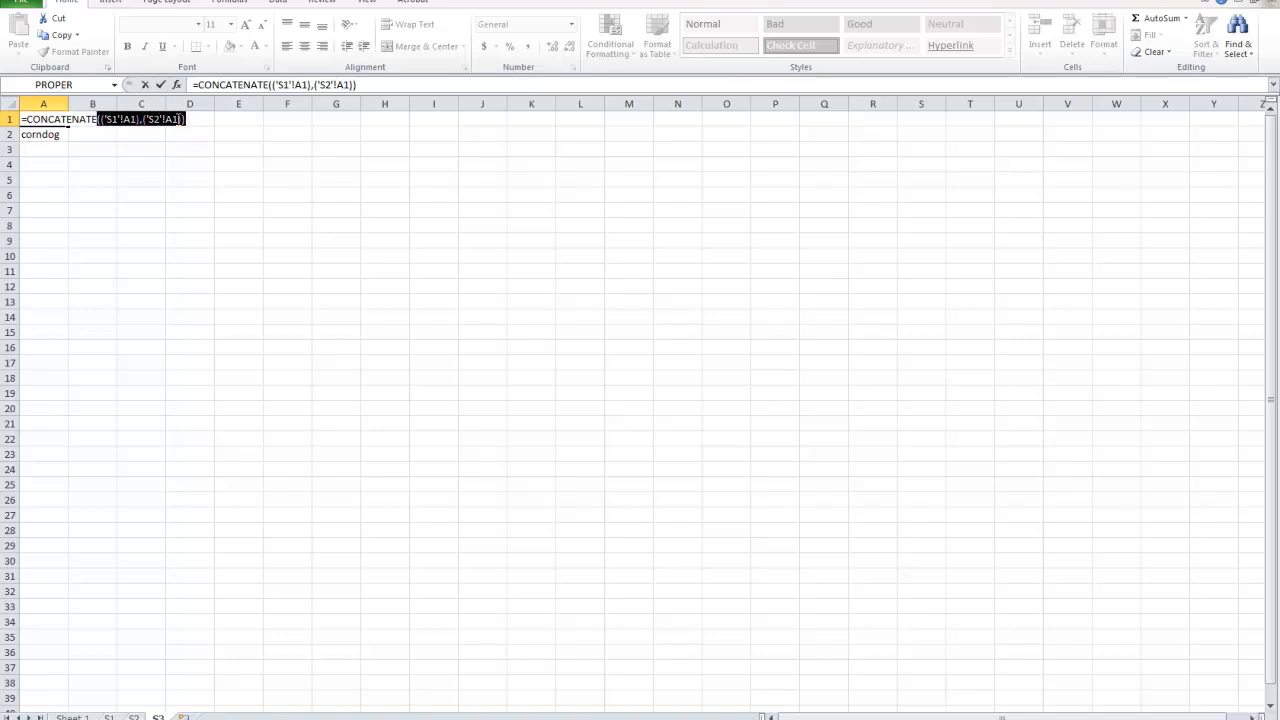
{"action": "double_click", "coordinate": [114, 121]}
{"action": "double_click", "coordinate": [129, 120]}
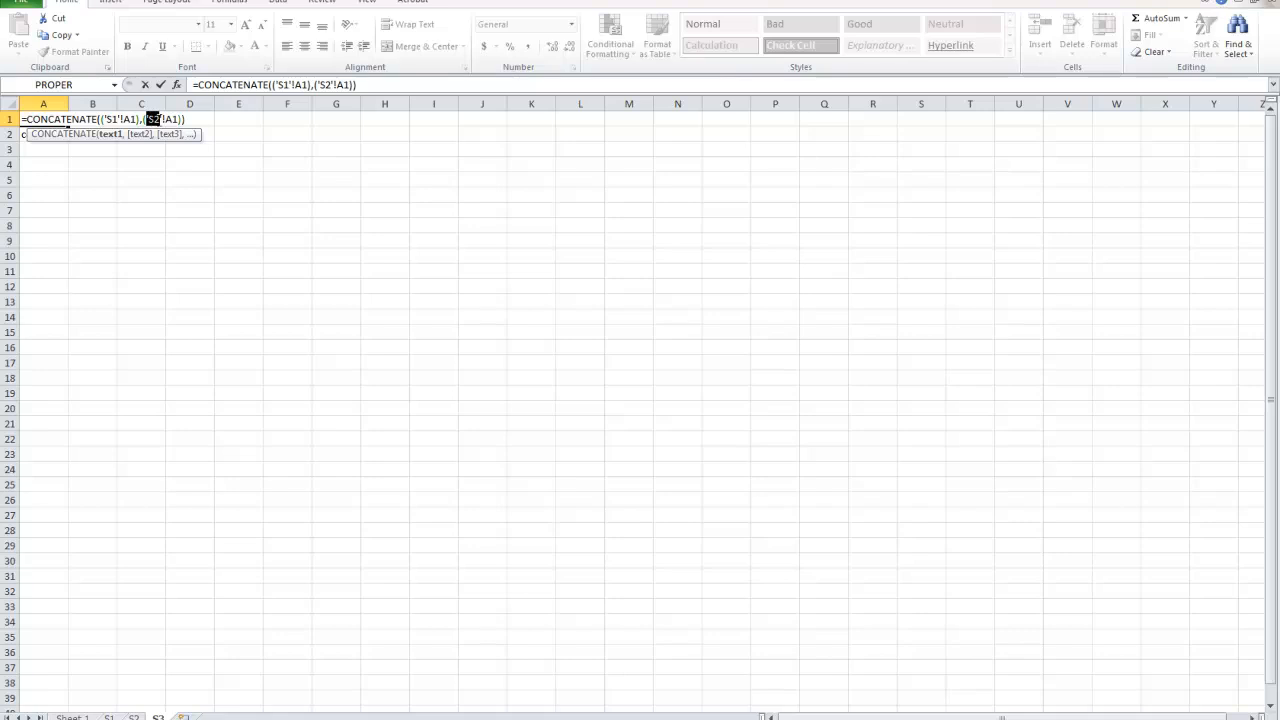
{"action": "double_click", "coordinate": [168, 119]}
{"action": "left_click_drag", "start_coordinate": [184, 119], "coordinate": [20, 119]}
{"action": "key", "text": "Return"}
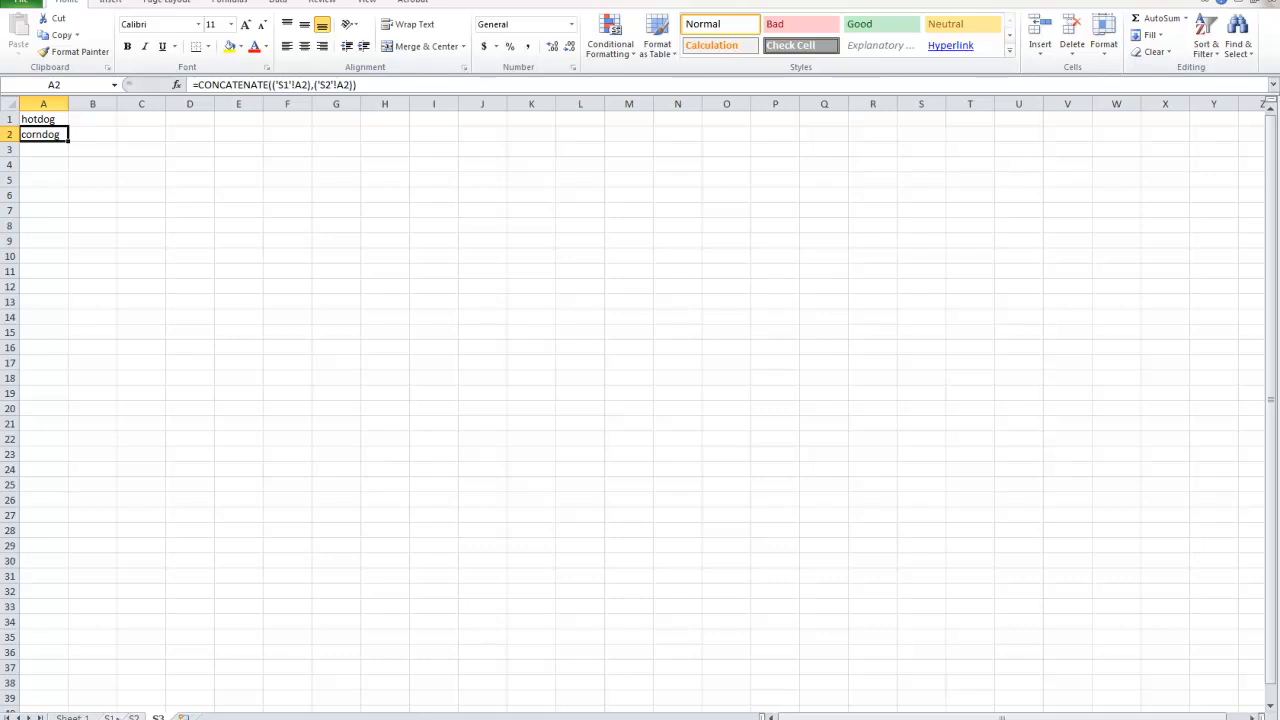
Enter "every" in cell A3 of sheet S1 and "day" in cell A3 of sheet S2.
{"action": "left_click", "coordinate": [109, 717]}
{"action": "left_click", "coordinate": [46, 149]}
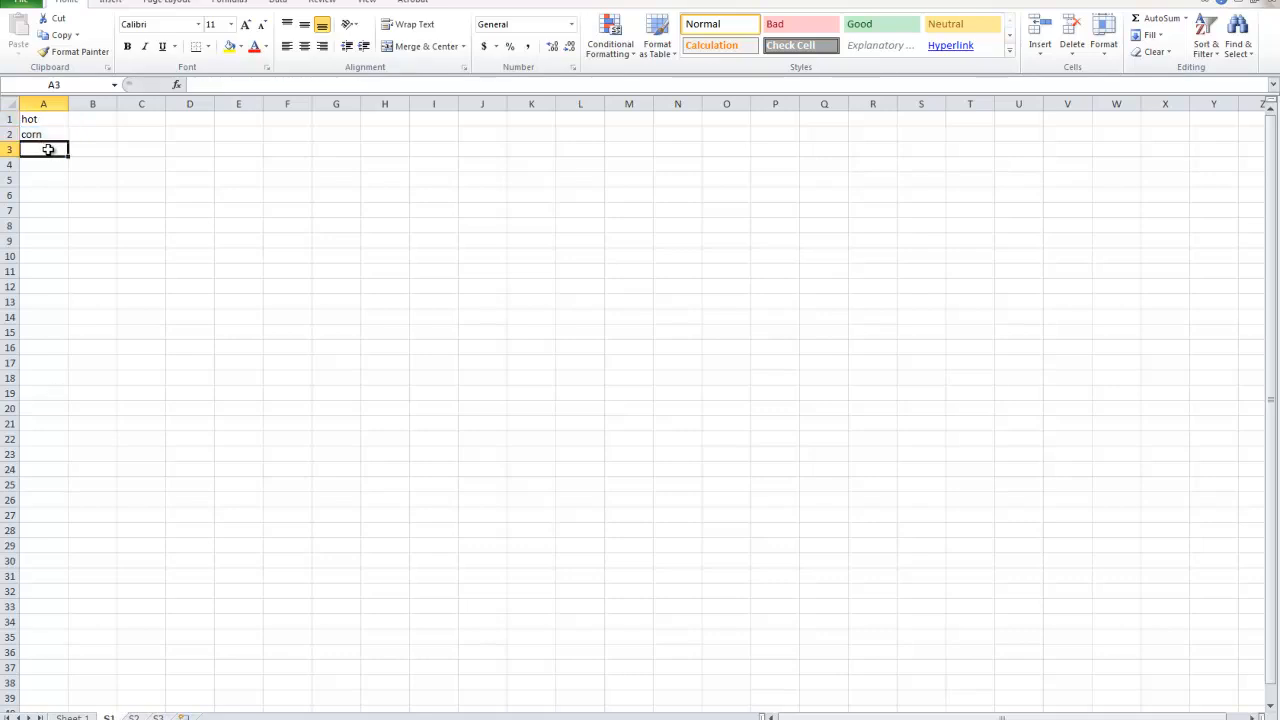
{"action": "type", "text": "every"}
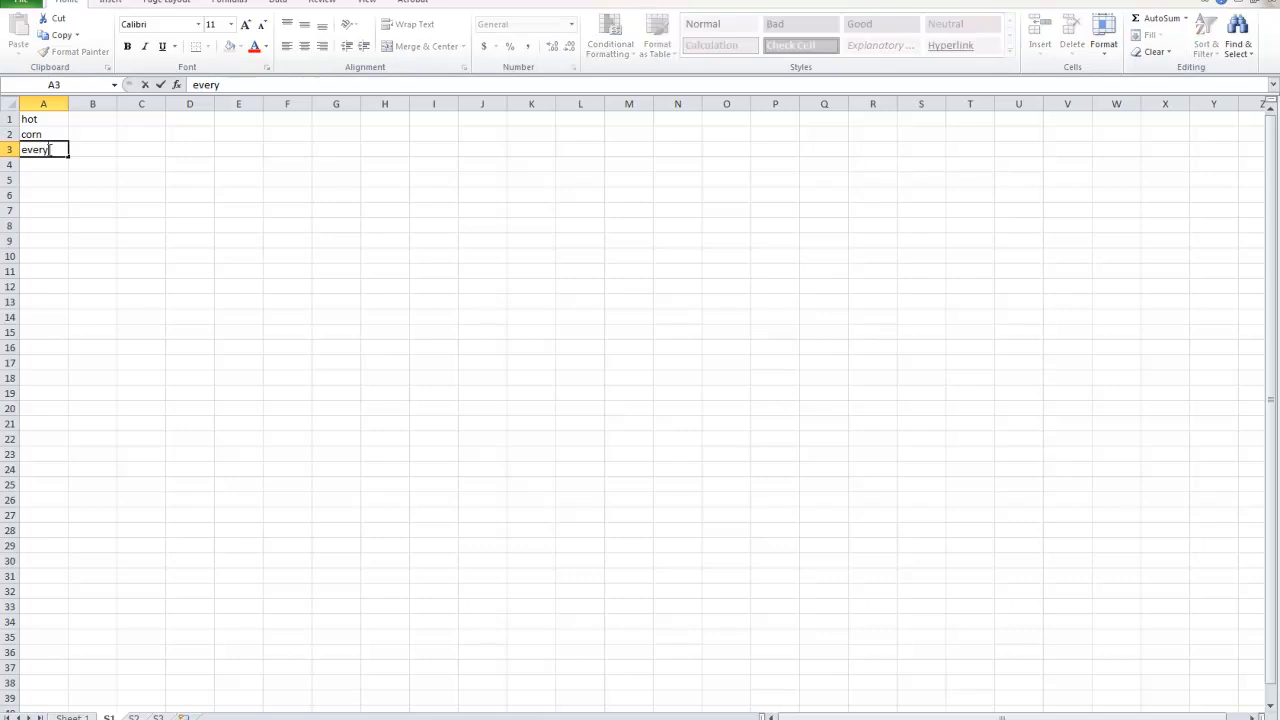
{"action": "left_click", "coordinate": [133, 717]}
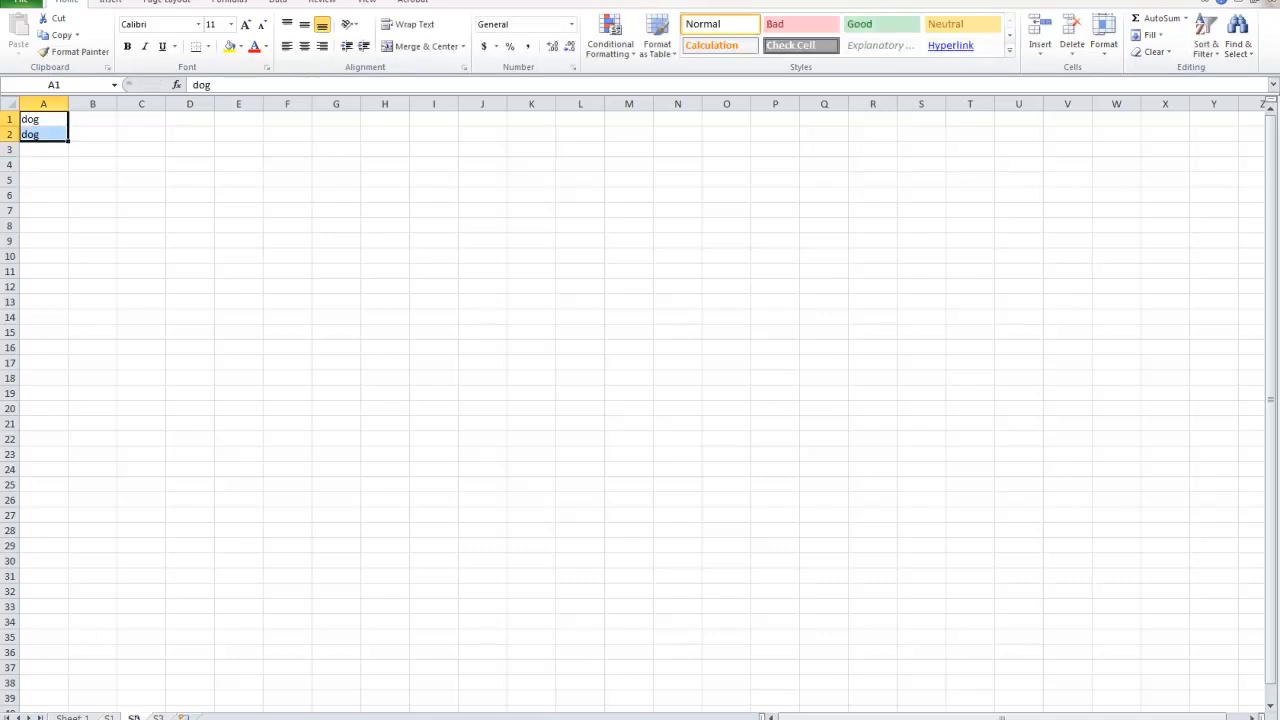
{"action": "left_click", "coordinate": [43, 149]}
{"action": "type", "text": "day"}
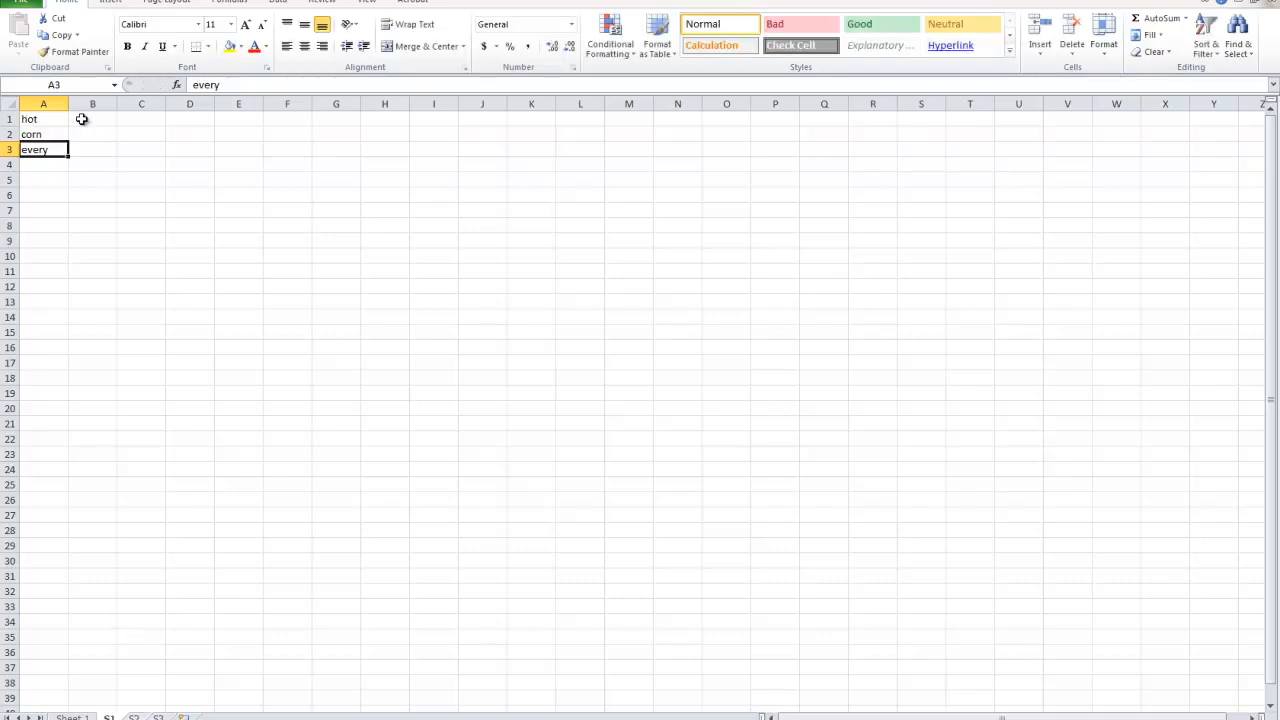
Enter "hard" in cell A4 of sheet S1 and "work" in cell A4 of sheet S2.
{"action": "left_click", "coordinate": [52, 163]}
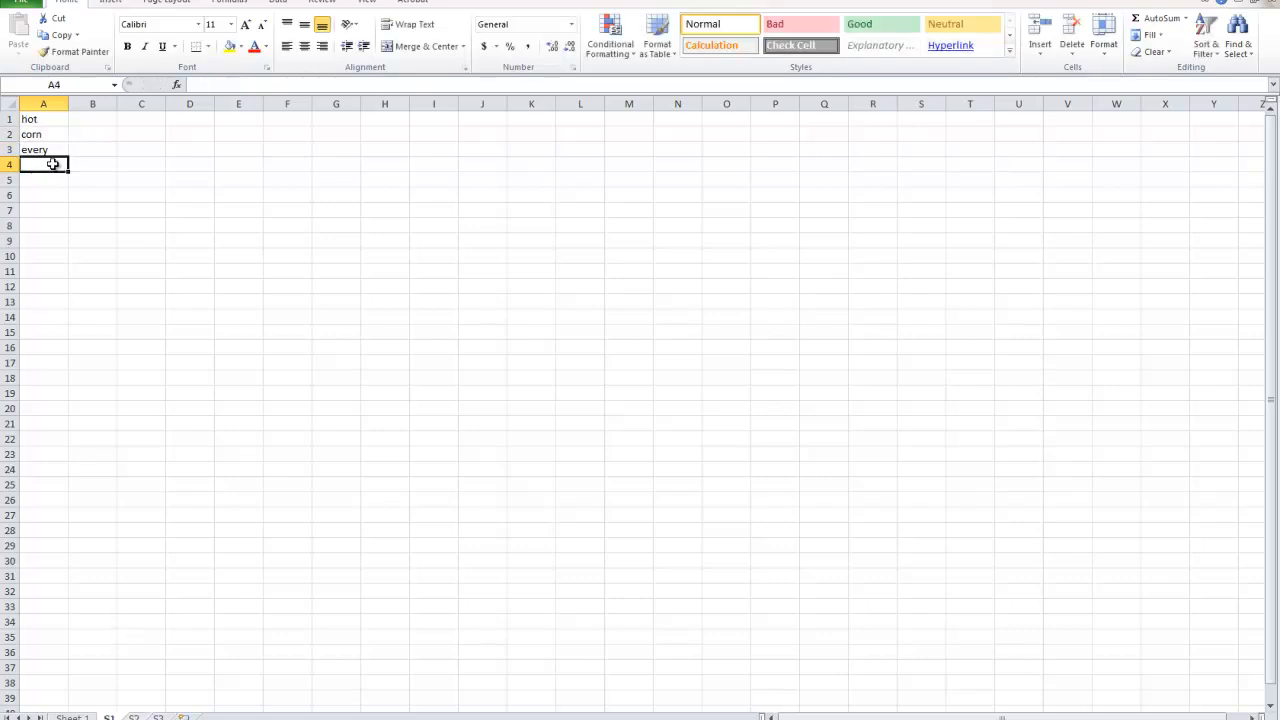
{"action": "type", "text": "hard"}
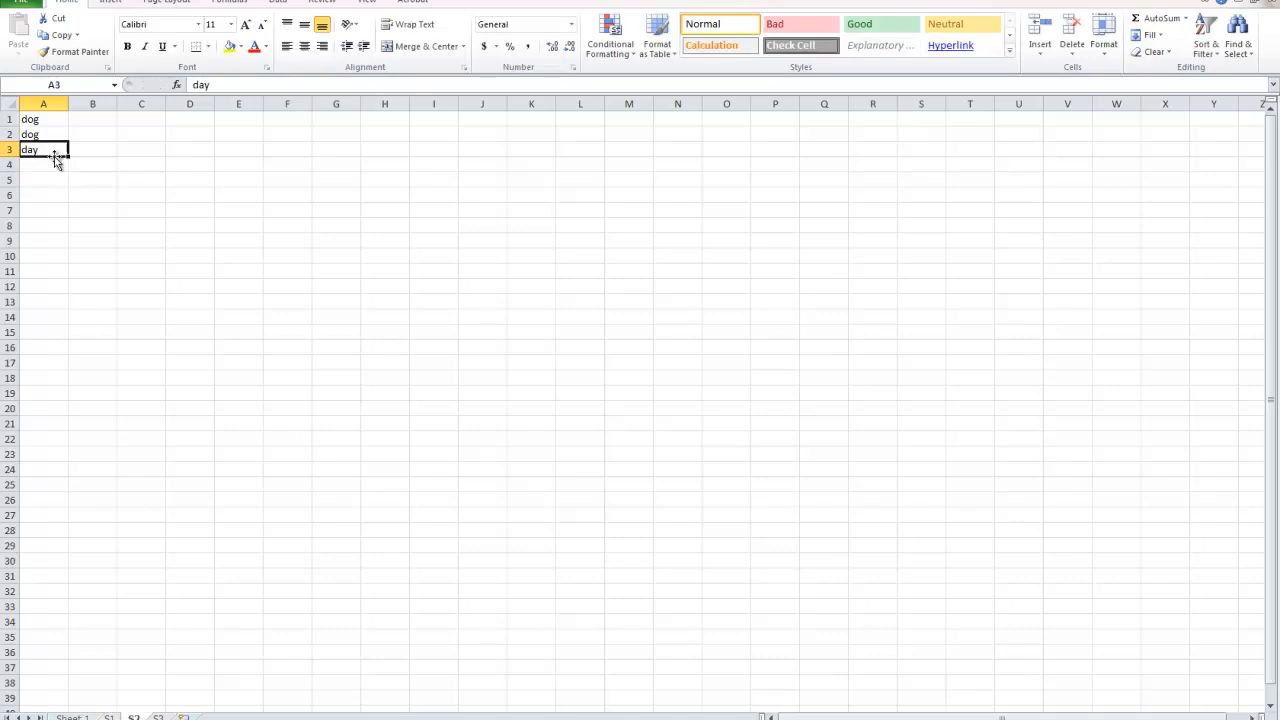
{"action": "left_click", "coordinate": [46, 163]}
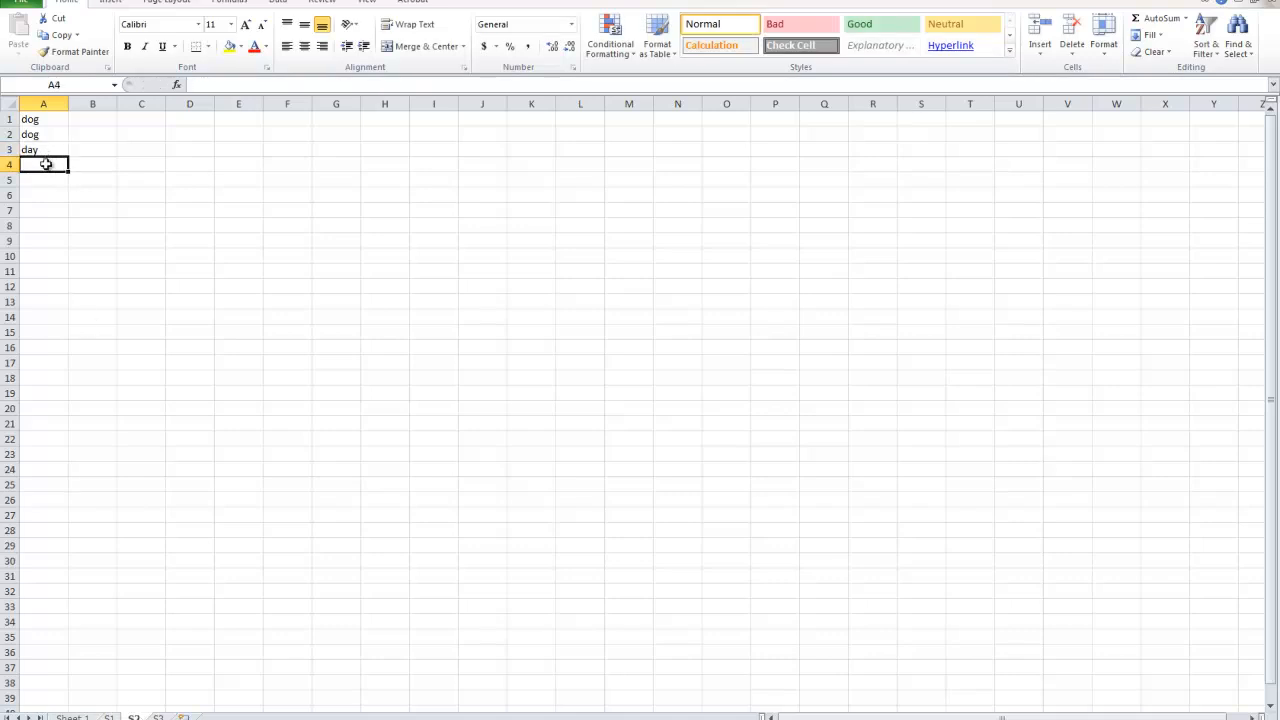
{"action": "type", "text": "work"}
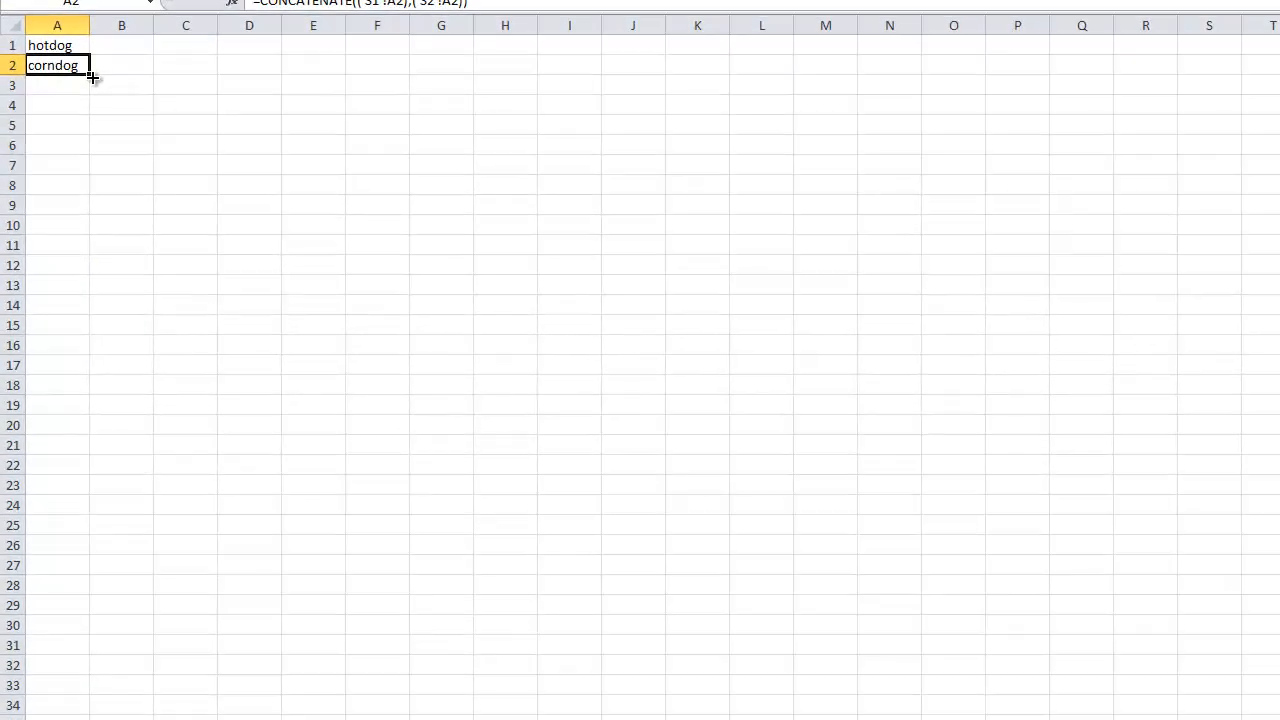
Fill the CONCATENATE formula from cell A2 down to A4 on sheet S3 and check each combined cell.
{"action": "left_click_drag", "start_coordinate": [91, 77], "coordinate": [87, 116]}
{"action": "left_click", "coordinate": [52, 93]}
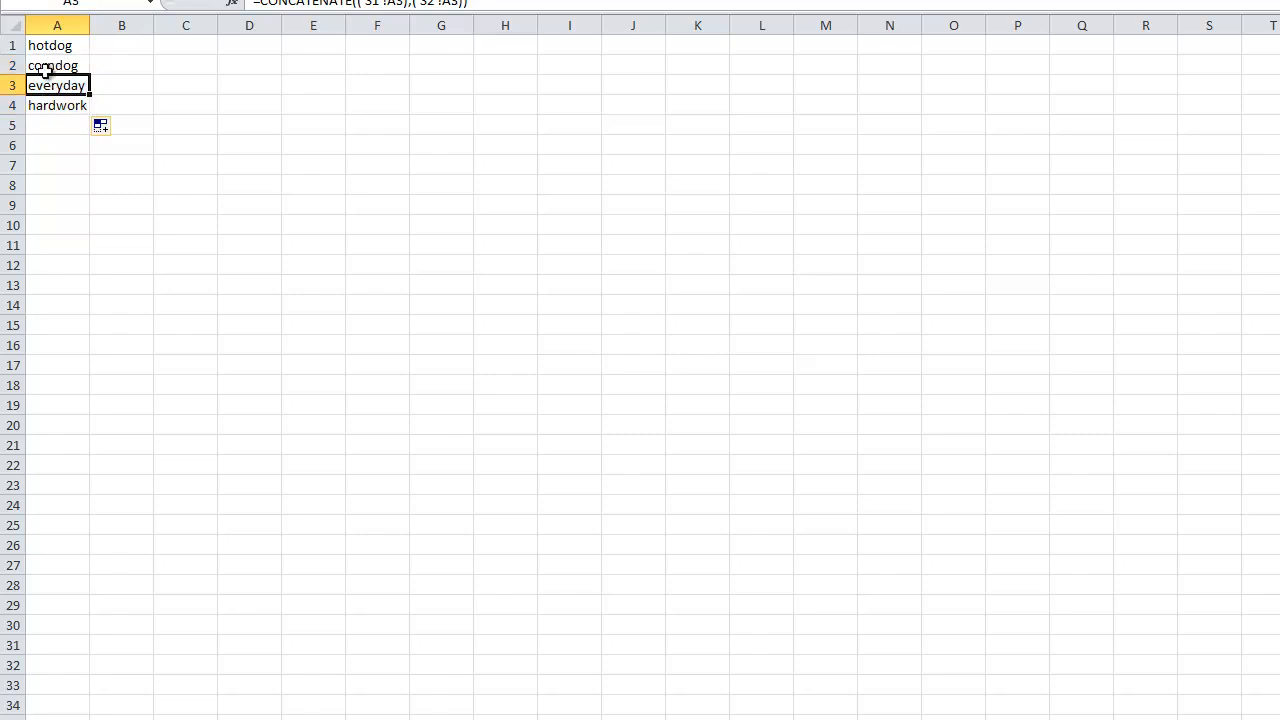
{"action": "left_click", "coordinate": [50, 47]}
{"action": "left_click", "coordinate": [54, 64]}
{"action": "left_click", "coordinate": [80, 91]}
{"action": "left_click", "coordinate": [80, 107]}
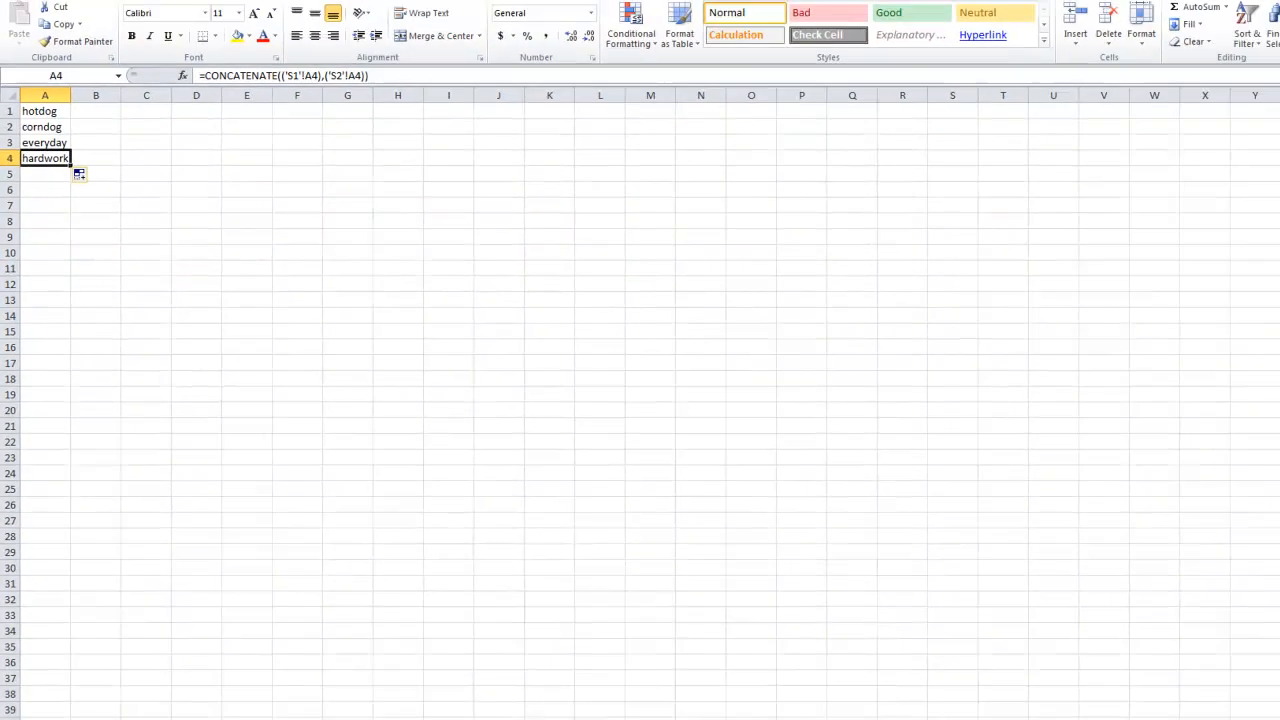
Review the source words in cells A1:A4 on sheets S1 and S2.
{"action": "left_click", "coordinate": [134, 717]}
{"action": "left_click", "coordinate": [111, 717]}
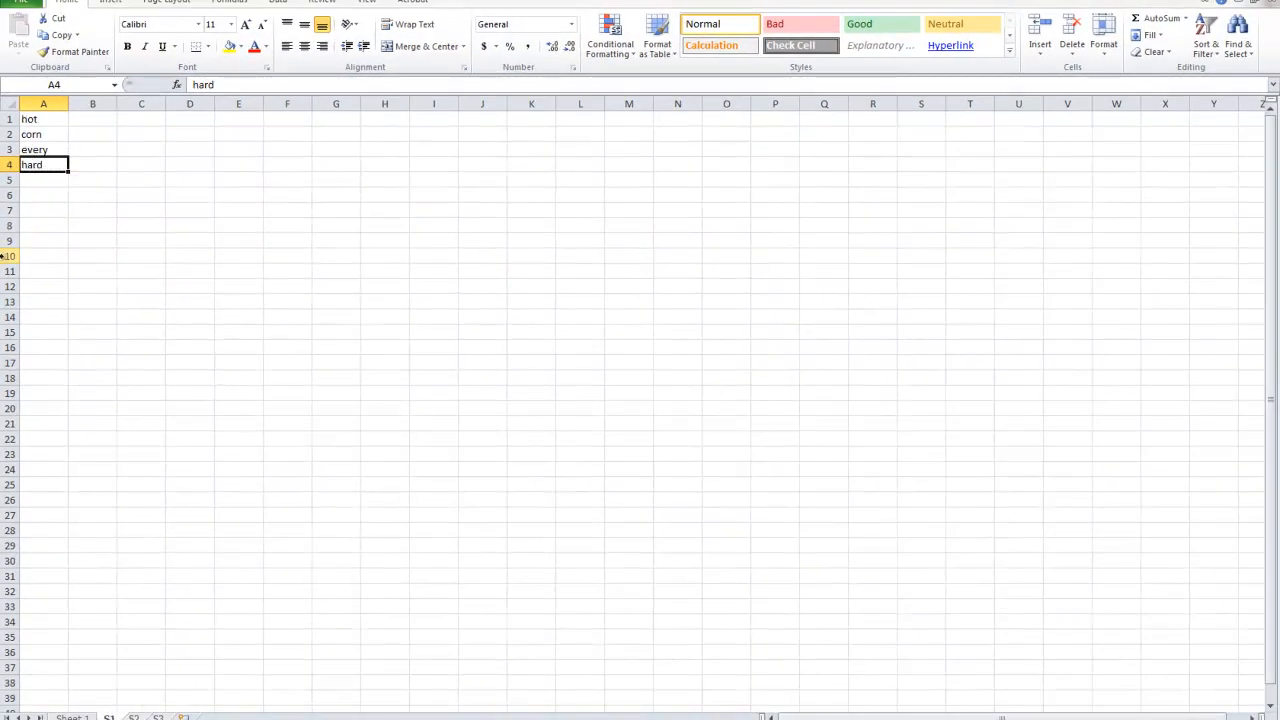
{"action": "left_click_drag", "start_coordinate": [54, 125], "coordinate": [43, 167]}
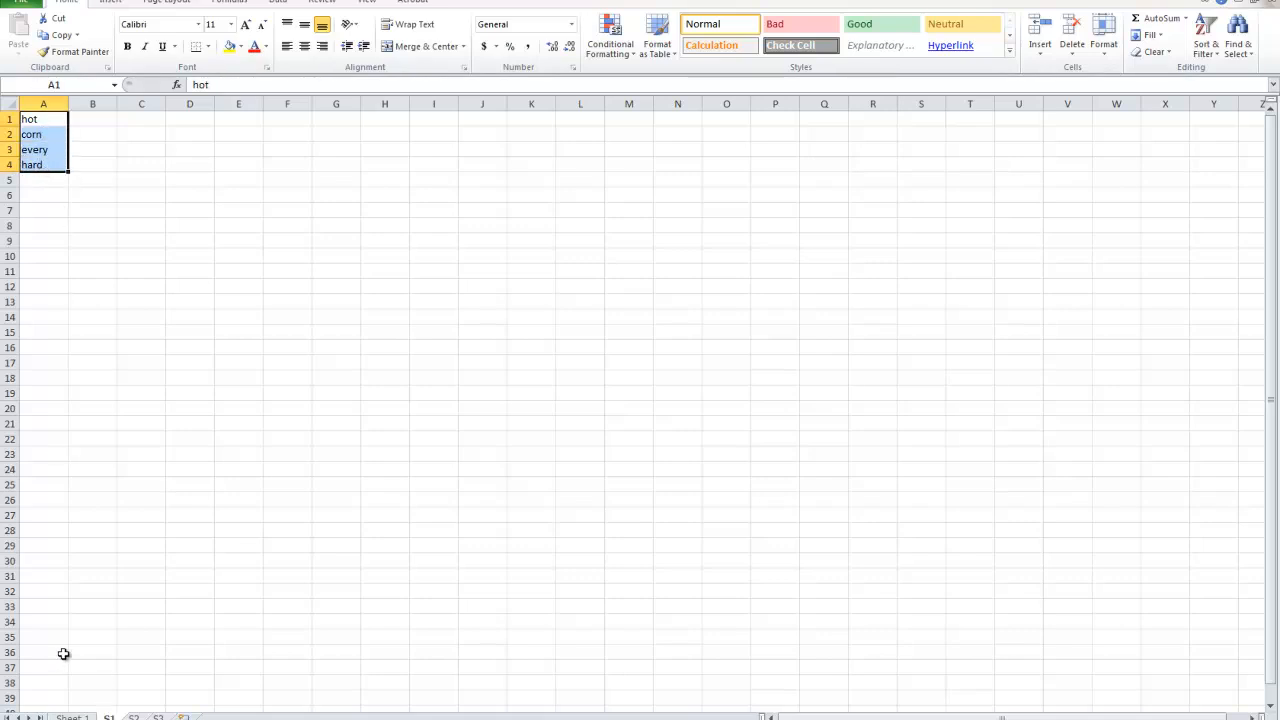
{"action": "left_click", "coordinate": [133, 717]}
{"action": "left_click_drag", "start_coordinate": [35, 120], "coordinate": [45, 165]}
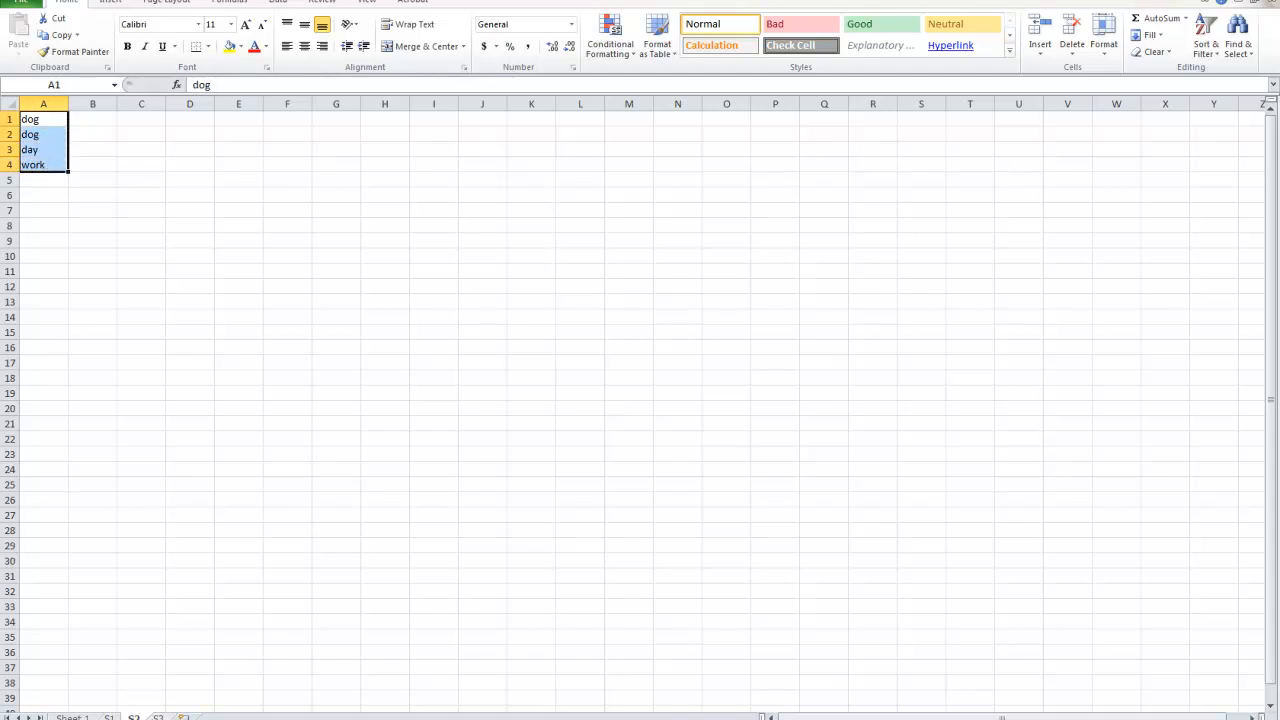
Bold the first topic line "1. Combining text from multiple sheets" on Sheet 1 and select the second topic line.
{"action": "left_click", "coordinate": [157, 717]}
{"action": "left_click", "coordinate": [45, 134]}
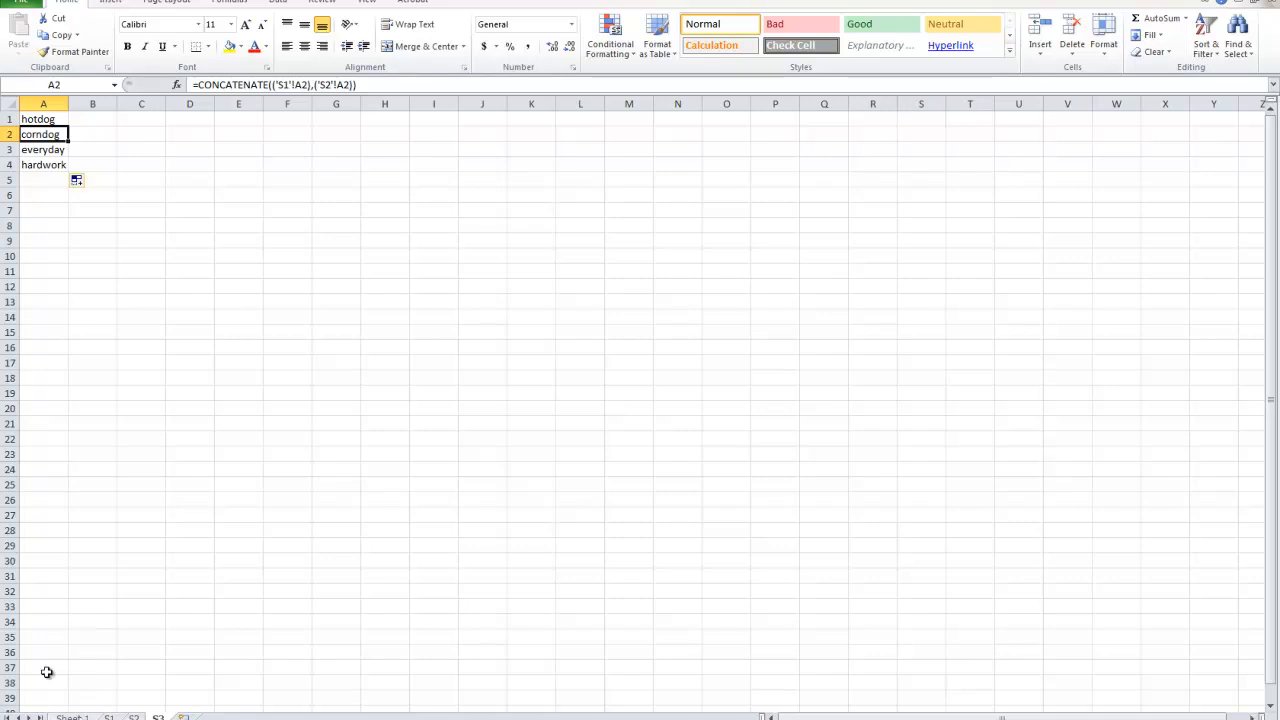
{"action": "left_click", "coordinate": [72, 717]}
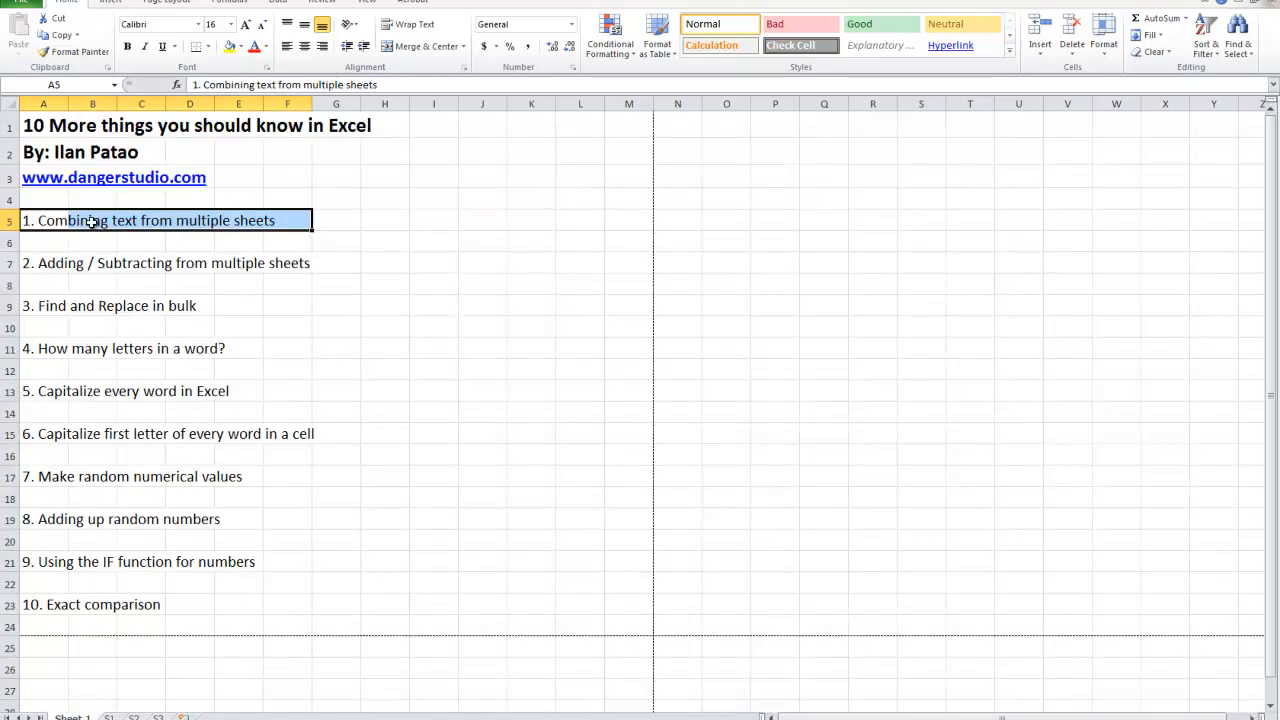
{"action": "left_click", "coordinate": [127, 46]}
{"action": "left_click", "coordinate": [134, 369]}
{"action": "left_click_drag", "start_coordinate": [24, 262], "coordinate": [300, 263]}
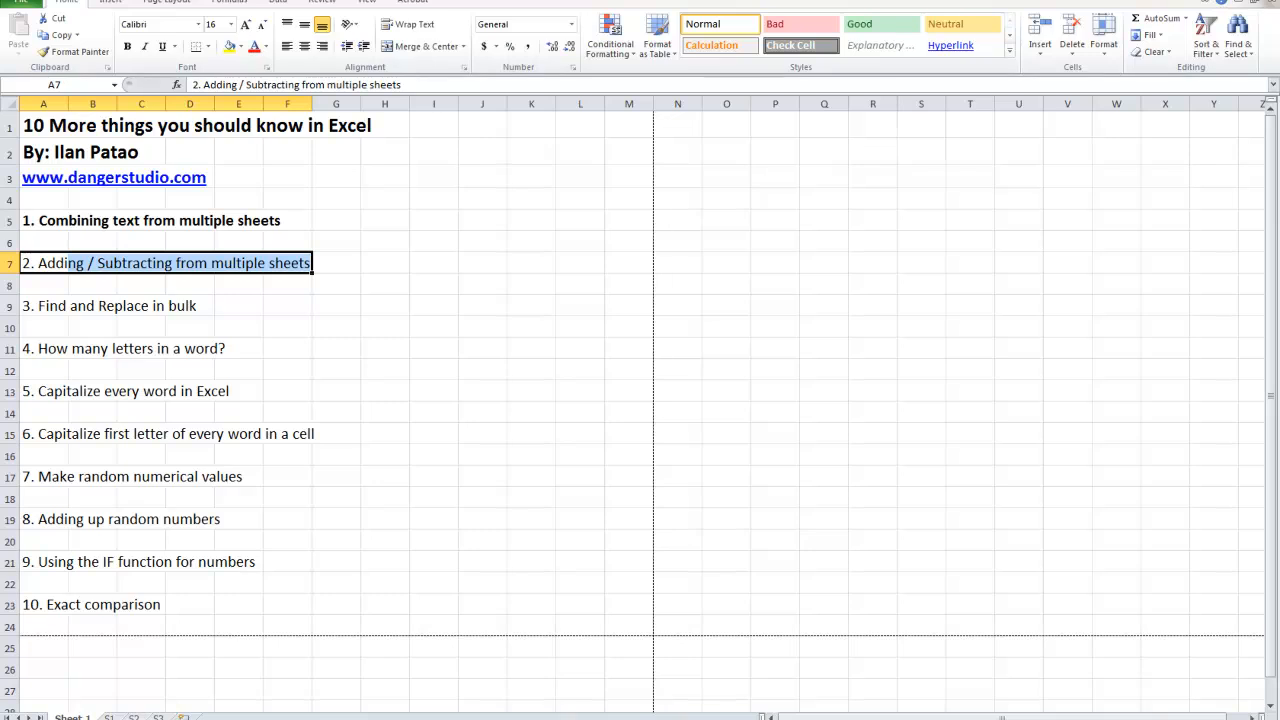
Replace the words in cells A1:A4 of sheet S1 with the numbers 1, 2, 3 and 4.
{"action": "left_click", "coordinate": [108, 717]}
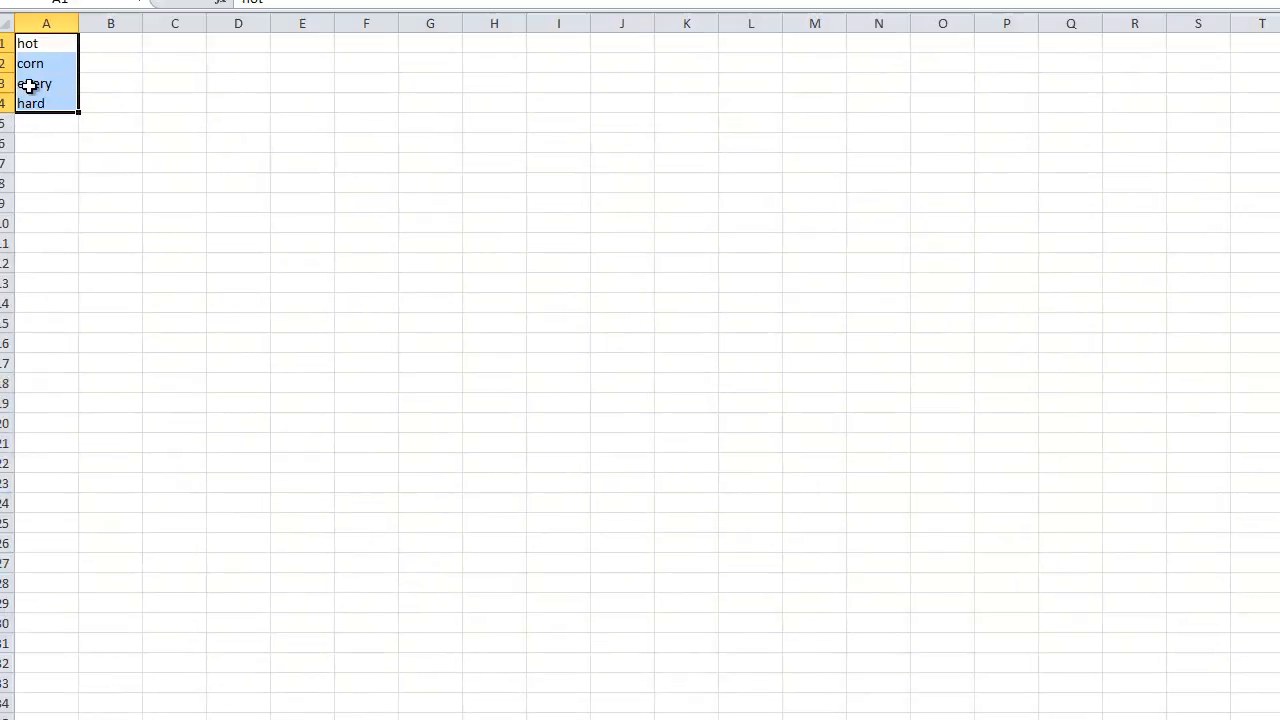
{"action": "left_click", "coordinate": [50, 75]}
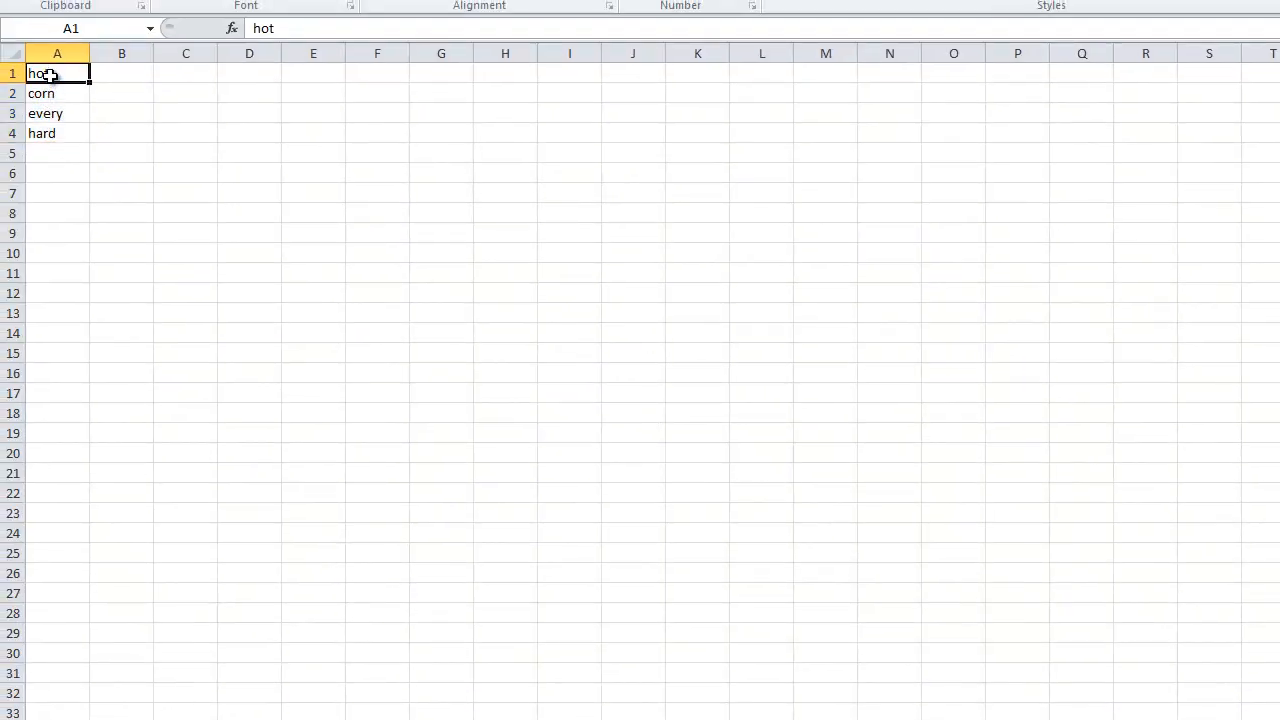
{"action": "type", "text": "1"}
{"action": "key", "text": "Return"}
{"action": "type", "text": "2"}
{"action": "key", "text": "Return"}
{"action": "type", "text": "3"}
{"action": "key", "text": "Return"}
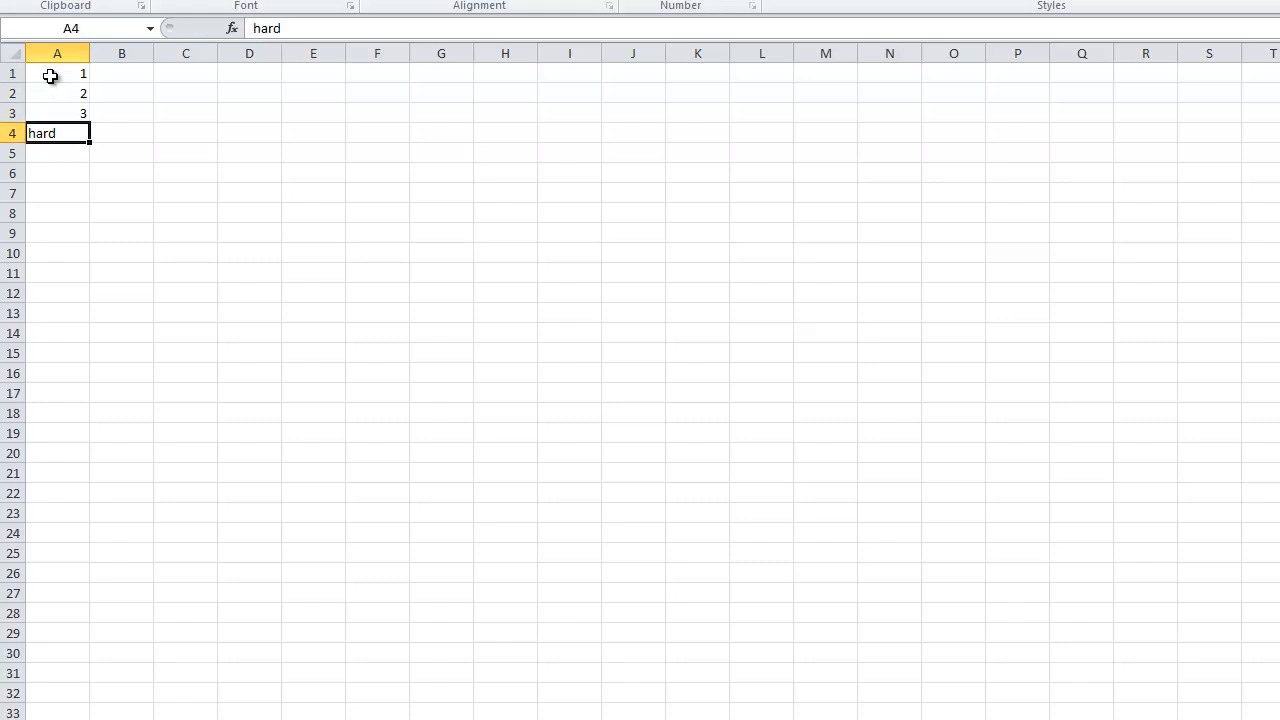
{"action": "type", "text": "4"}
{"action": "key", "text": "Return"}
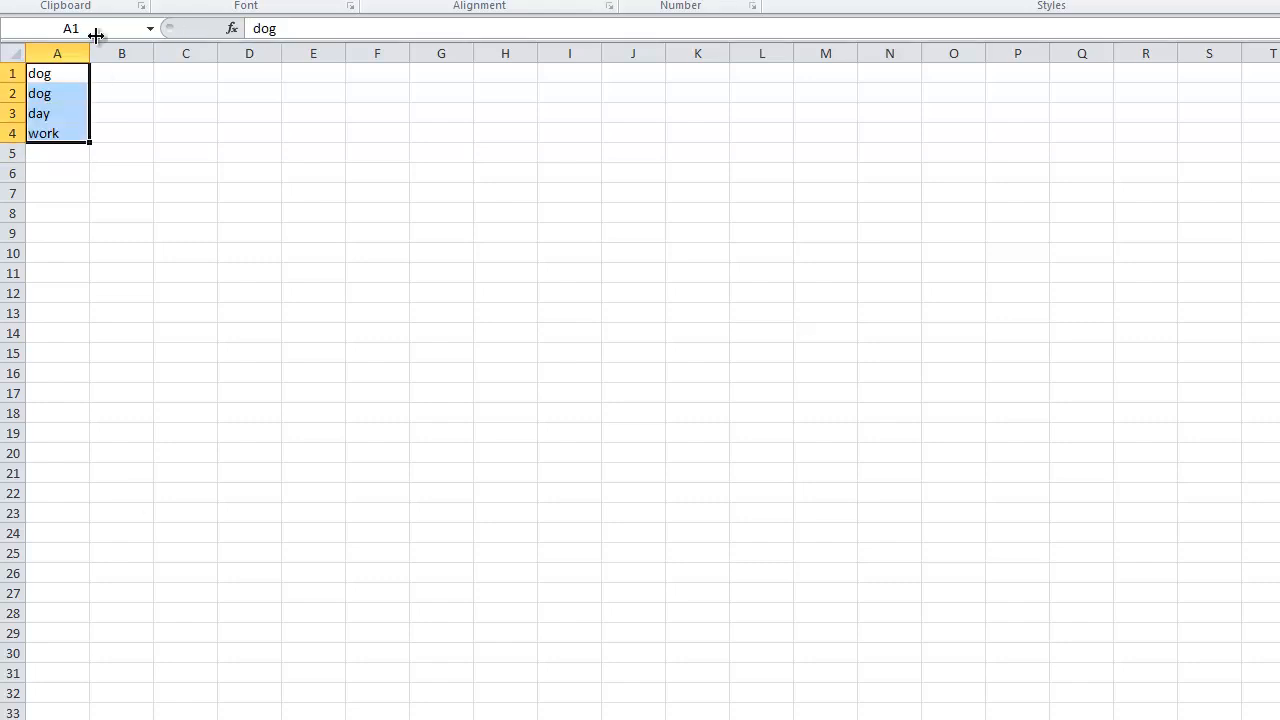
Replace the words in cells A1:A4 of sheet S2 with the numbers 4, 3, 2 and 1.
{"action": "left_click", "coordinate": [64, 74]}
{"action": "type", "text": "4"}
{"action": "key", "text": "Return"}
{"action": "type", "text": "3"}
{"action": "key", "text": "Return"}
{"action": "type", "text": "2"}
{"action": "key", "text": "Return"}
{"action": "type", "text": "1"}
{"action": "left_click", "coordinate": [38, 213]}
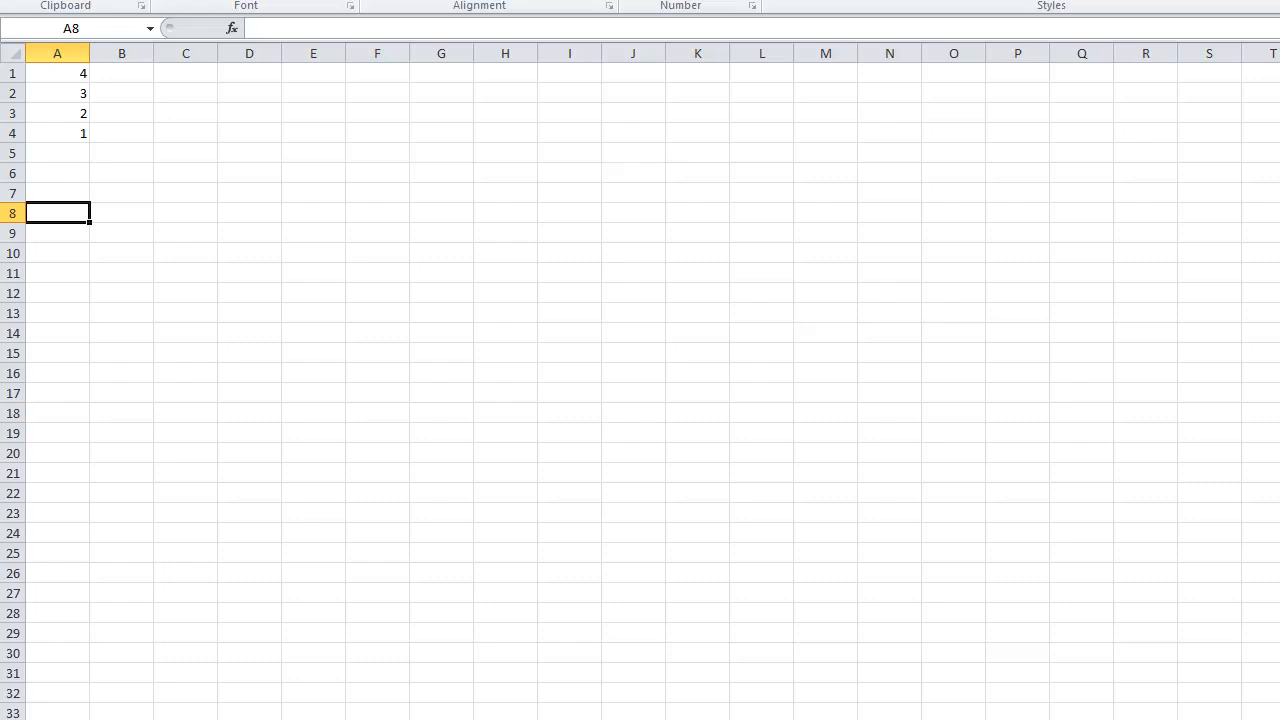
Change the CONCATENATE function in cell A1 of sheet S3 to SUM, keeping the references to A1 on S1 and S2.
{"action": "key", "text": "ctrl+Page_Down"}
{"action": "left_click_drag", "start_coordinate": [43, 137], "coordinate": [43, 73]}
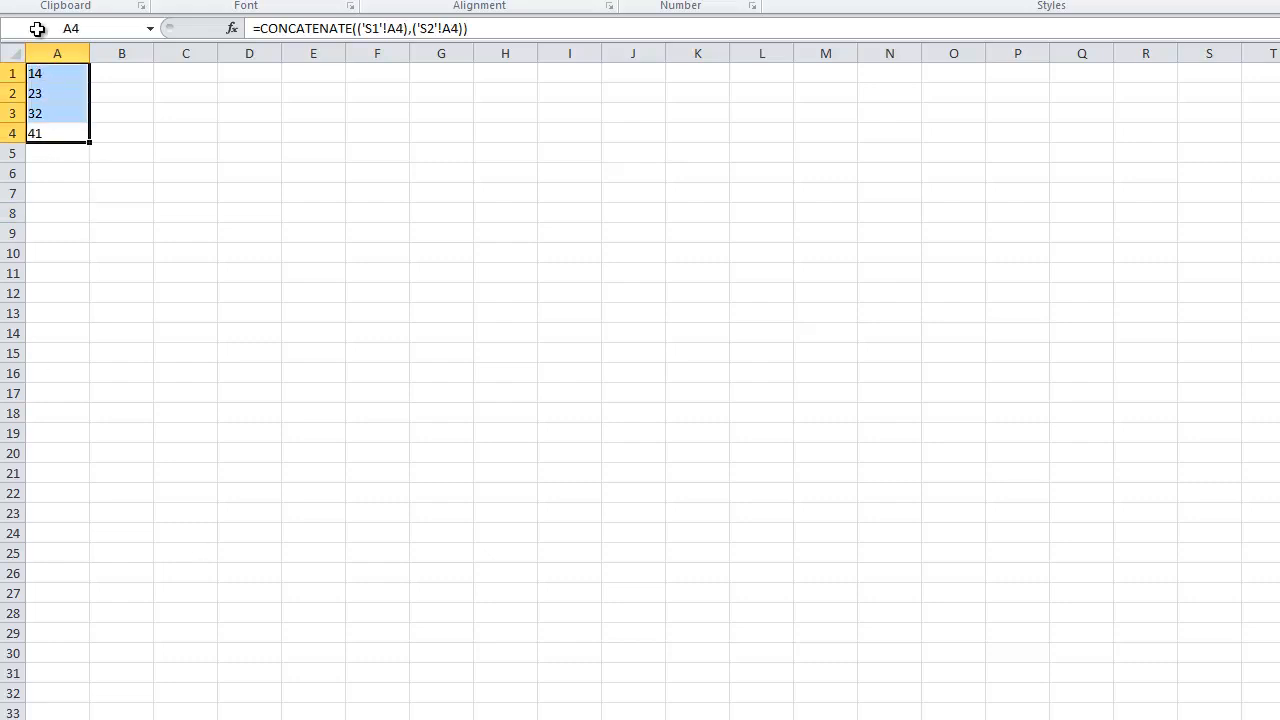
{"action": "left_click", "coordinate": [45, 93]}
{"action": "double_click", "coordinate": [53, 73]}
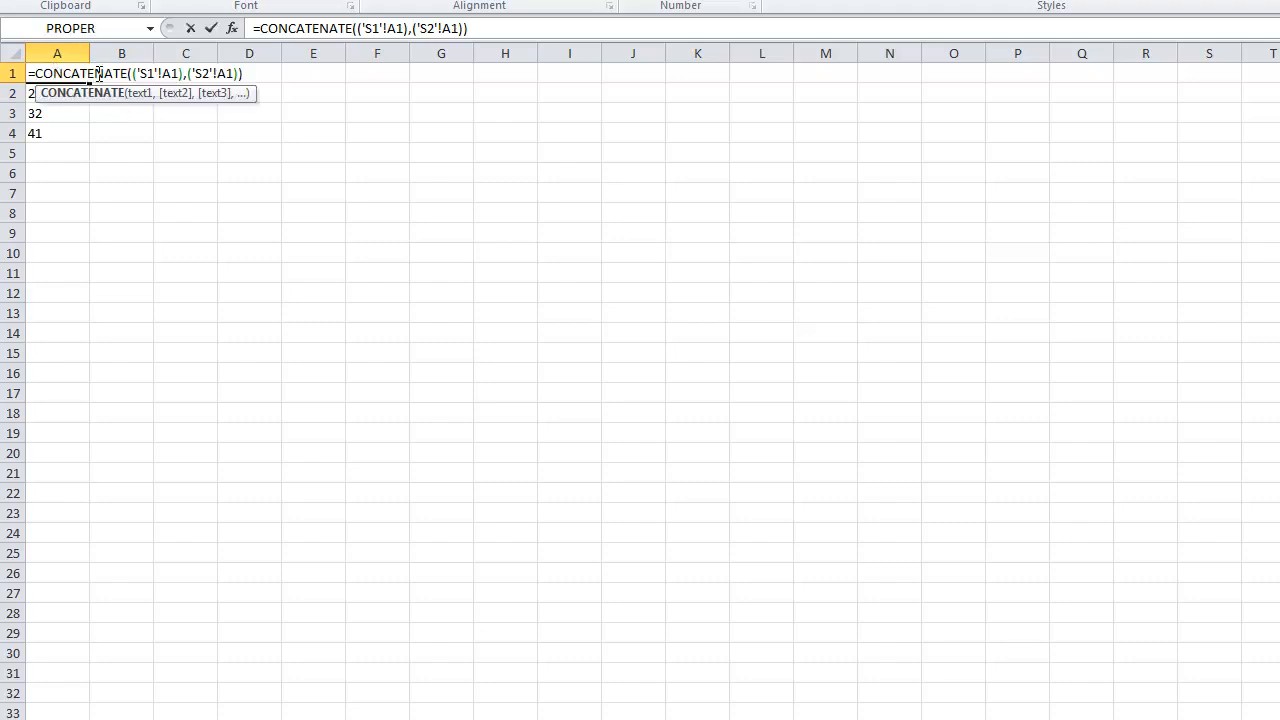
{"action": "left_click_drag", "start_coordinate": [128, 73], "coordinate": [37, 73]}
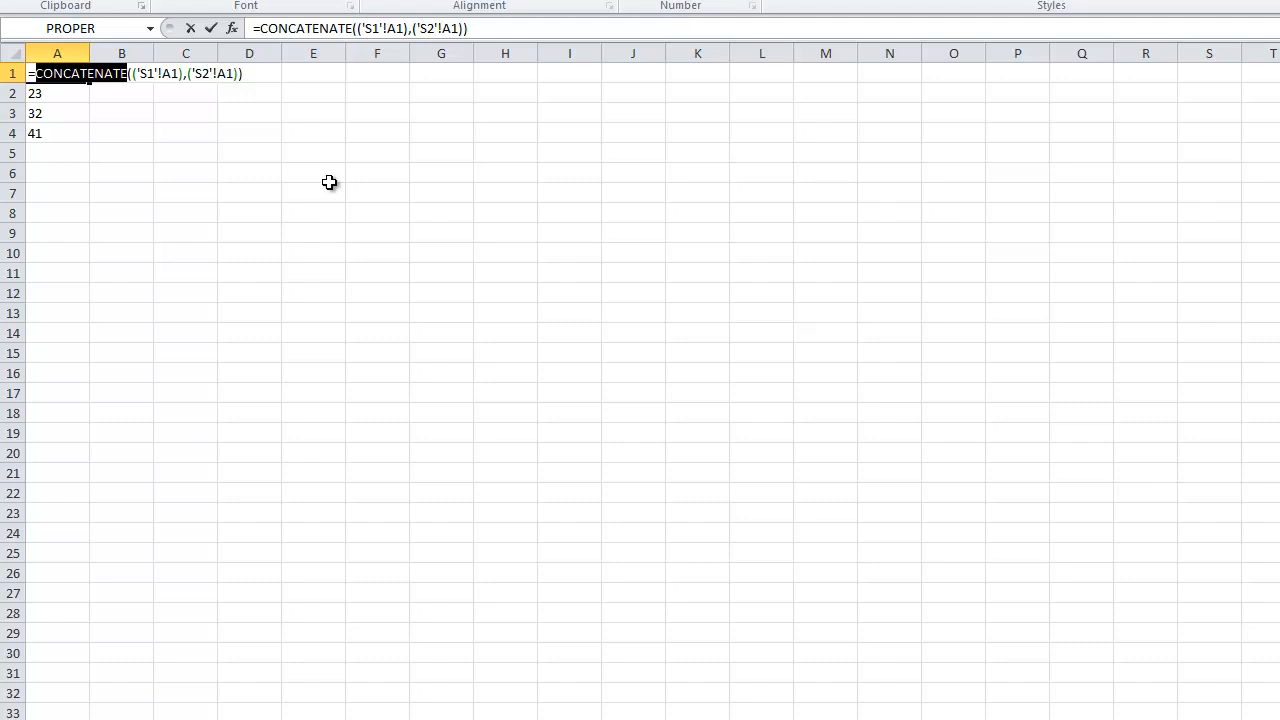
{"action": "type", "text": "SUM"}
{"action": "key", "text": "Return"}
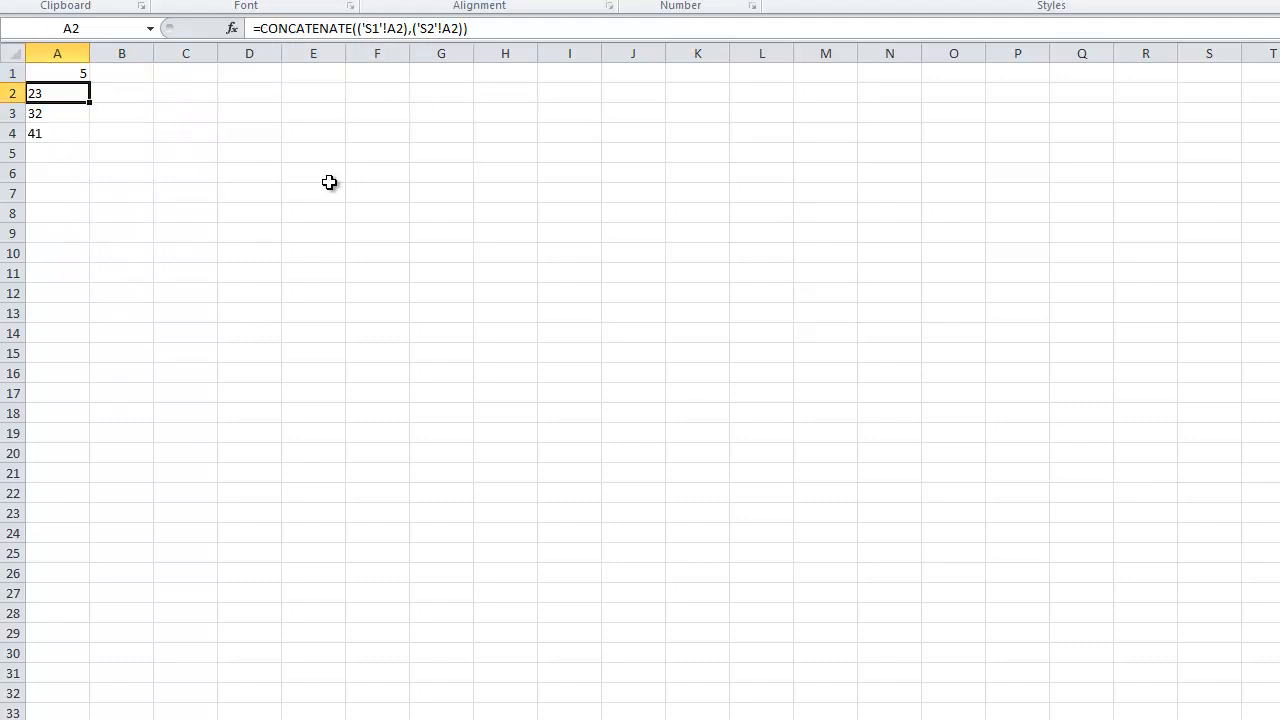
Fill the SUM formula from cell A1 down to A4 on sheet S3 and check it against the source sheets.
{"action": "left_click", "coordinate": [86, 74]}
{"action": "left_click_drag", "start_coordinate": [88, 80], "coordinate": [88, 142]}
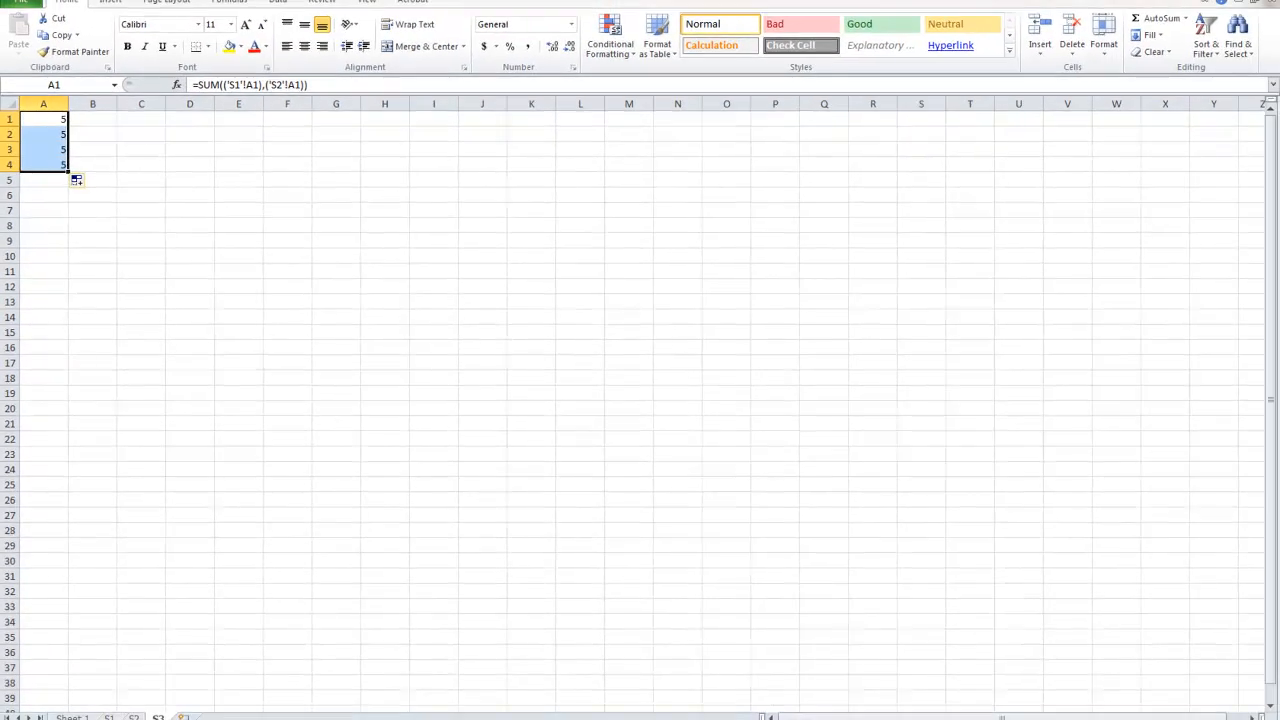
{"action": "key", "text": "ctrl+Page_Up"}
{"action": "left_click", "coordinate": [61, 119]}
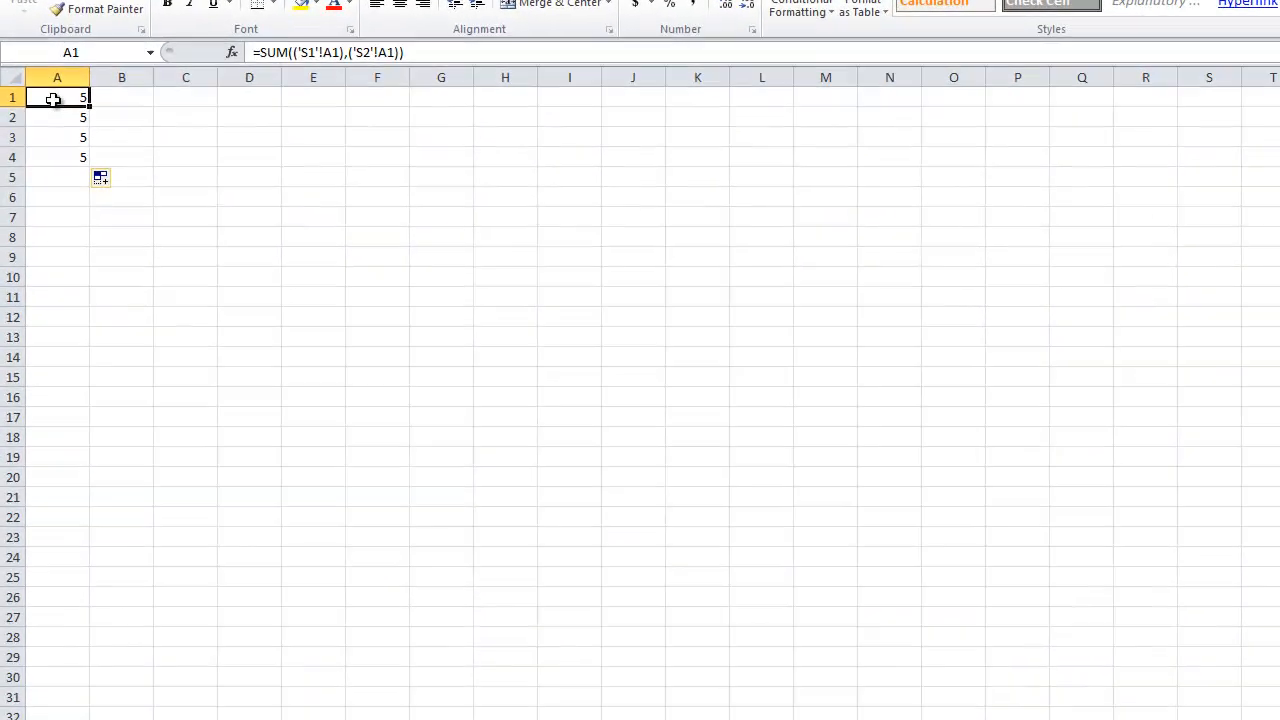
Examine the SUM function name inside the formula in cell A1 of sheet S3.
{"action": "double_click", "coordinate": [53, 98]}
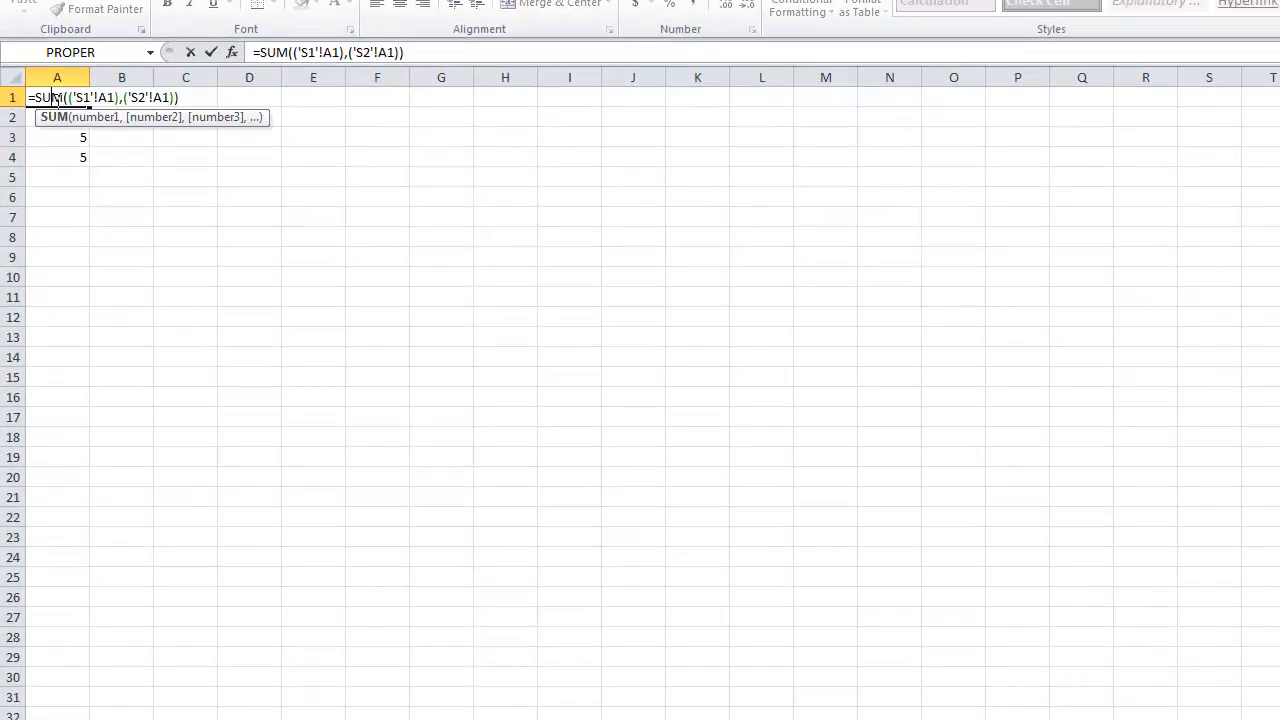
{"action": "left_click_drag", "start_coordinate": [63, 98], "coordinate": [32, 98]}
{"action": "left_click_drag", "start_coordinate": [33, 97], "coordinate": [27, 97]}
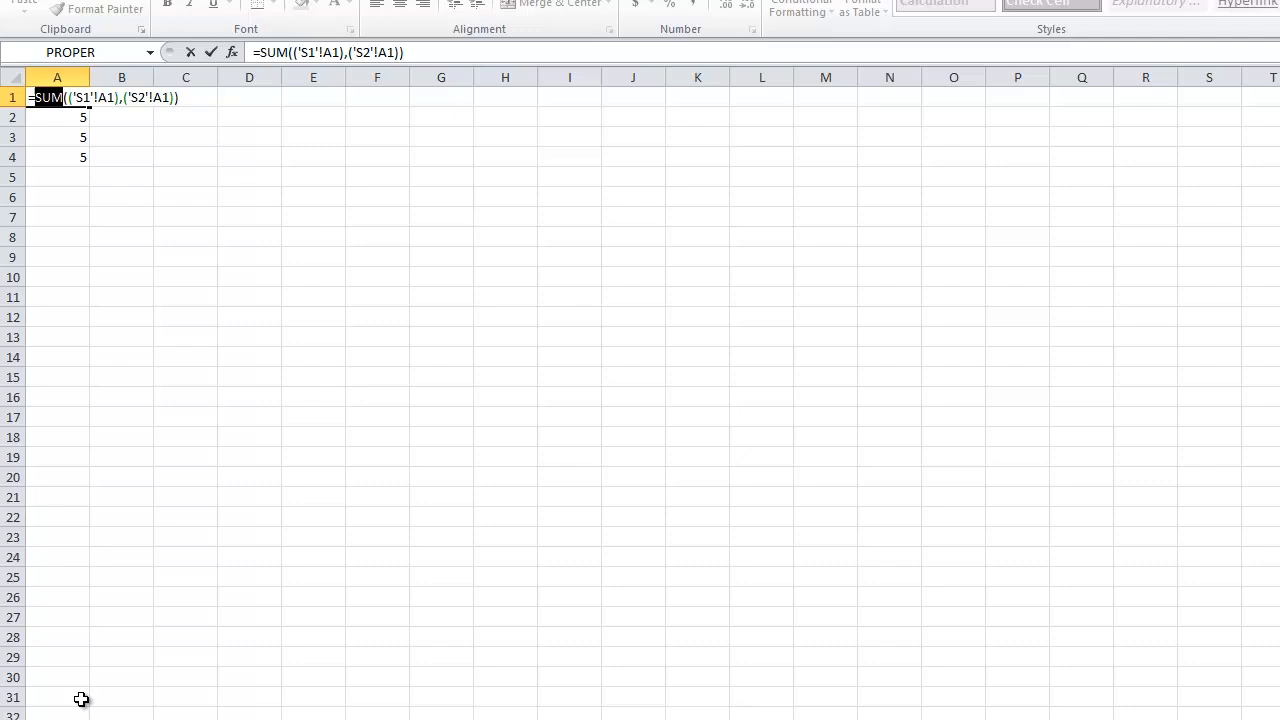
{"action": "left_click", "coordinate": [49, 135]}
{"action": "key", "text": "ctrl+z"}
Extend the SUM formula from cell A1 down to A28 on sheet S3.
{"action": "key", "text": "Return"}
{"action": "key", "text": "Up"}
{"action": "left_click_drag", "start_coordinate": [89, 106], "coordinate": [84, 646]}
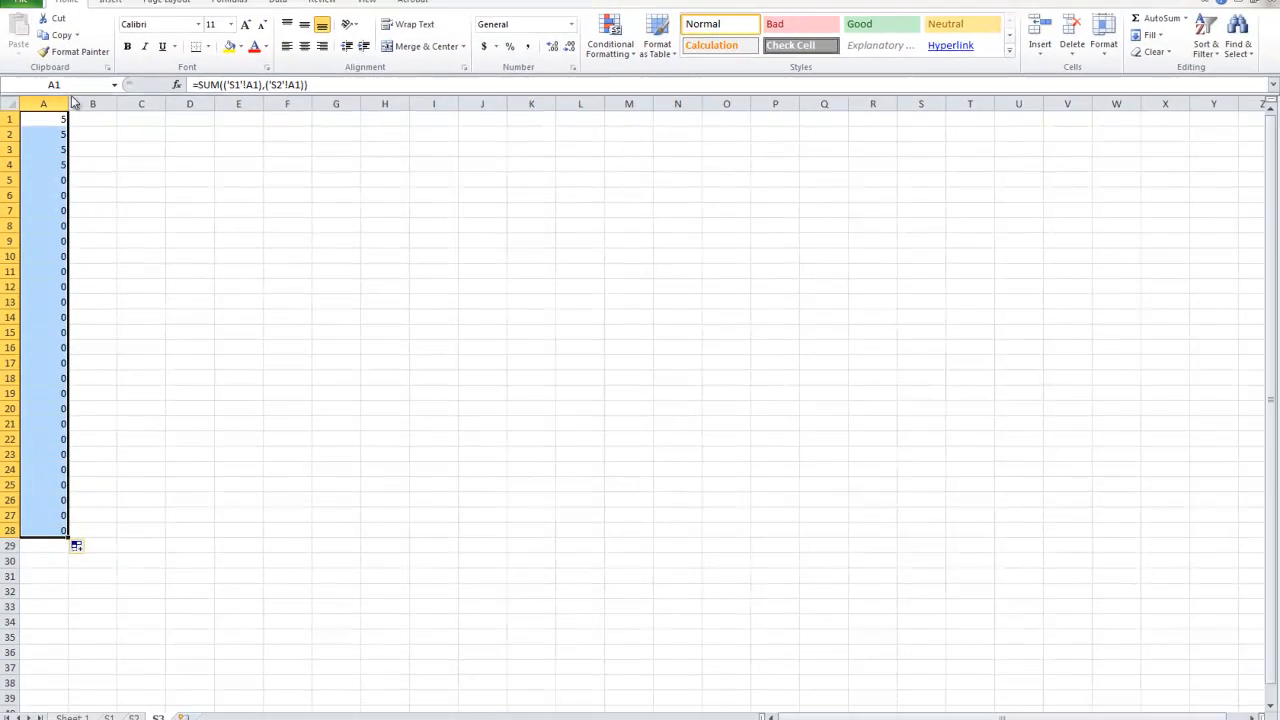
Enter 4, 5, 6, 7, 8, 9 and 0 in cells A5:A11 of sheet S1.
{"action": "left_click", "coordinate": [110, 717]}
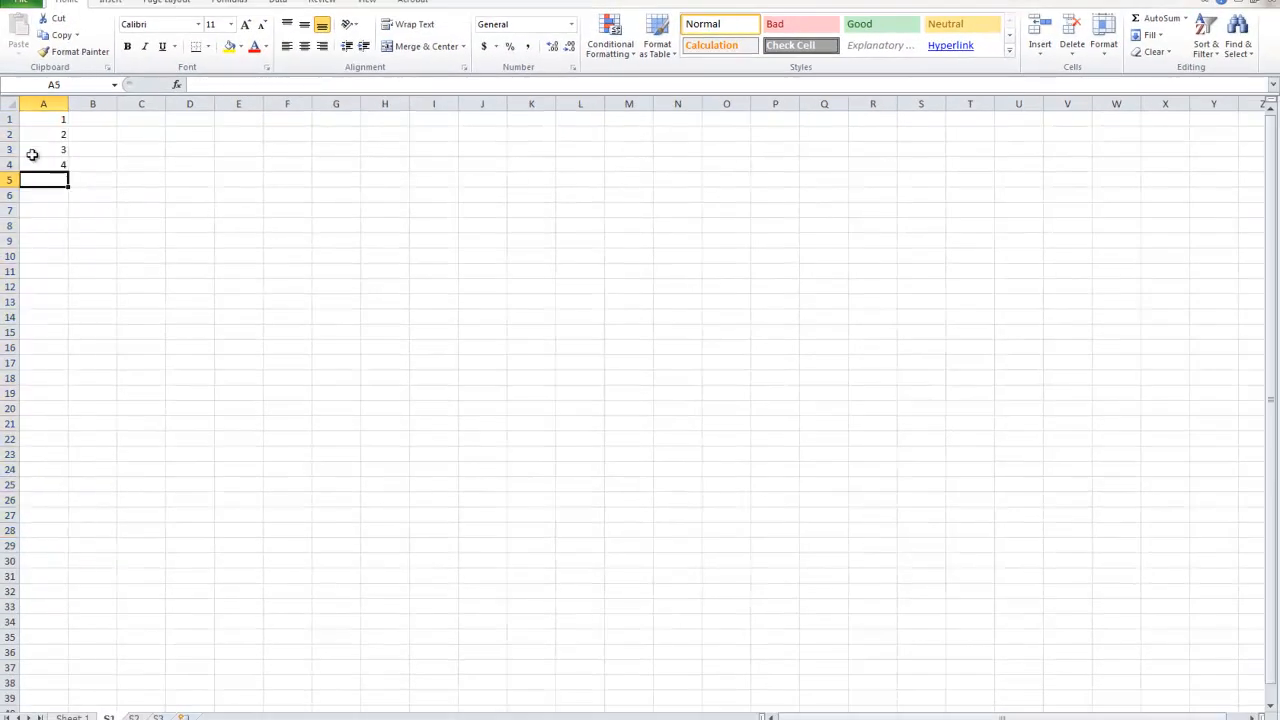
{"action": "type", "text": "4"}
{"action": "key", "text": "Return"}
{"action": "type", "text": "5"}
{"action": "key", "text": "Return"}
{"action": "type", "text": "6"}
{"action": "key", "text": "Return"}
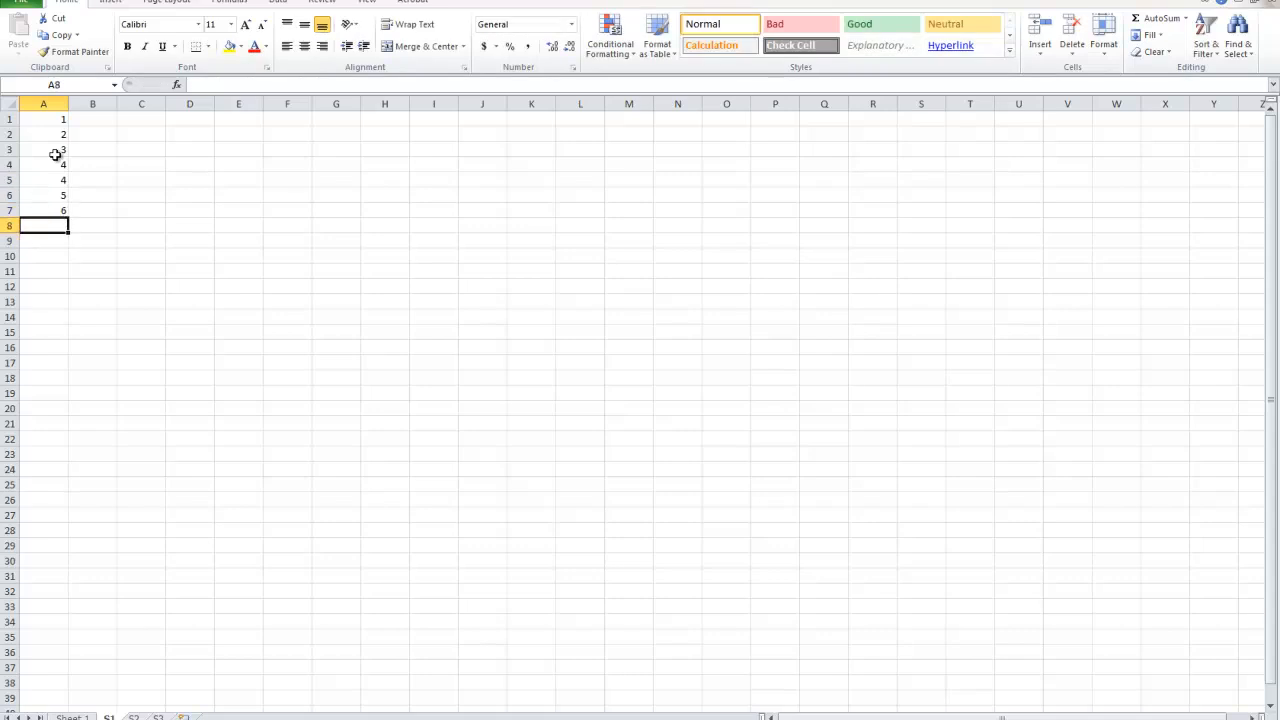
{"action": "type", "text": "7"}
{"action": "key", "text": "Return"}
{"action": "type", "text": "8"}
{"action": "key", "text": "Return"}
{"action": "type", "text": "9"}
{"action": "key", "text": "Return"}
{"action": "type", "text": "0"}
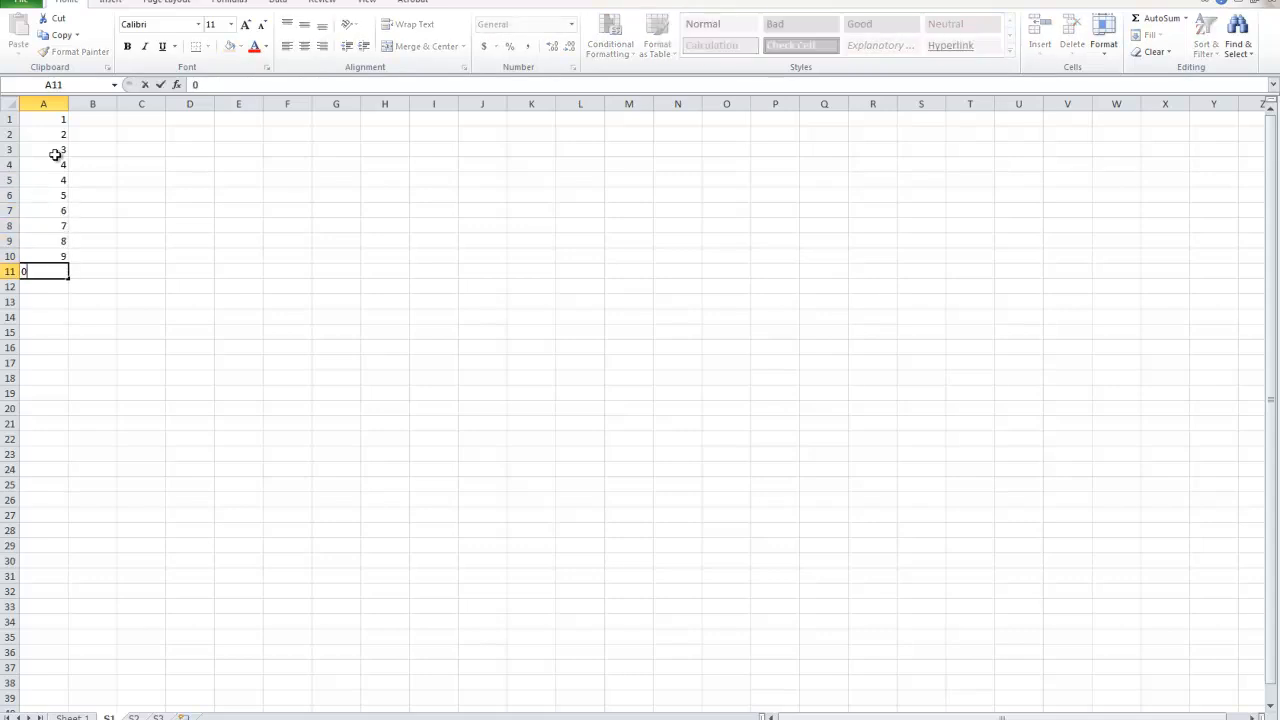
Enter the numbers 1 through 7 in cells A5:A11 of sheet S2.
{"action": "key", "text": "ctrl+Page_Down"}
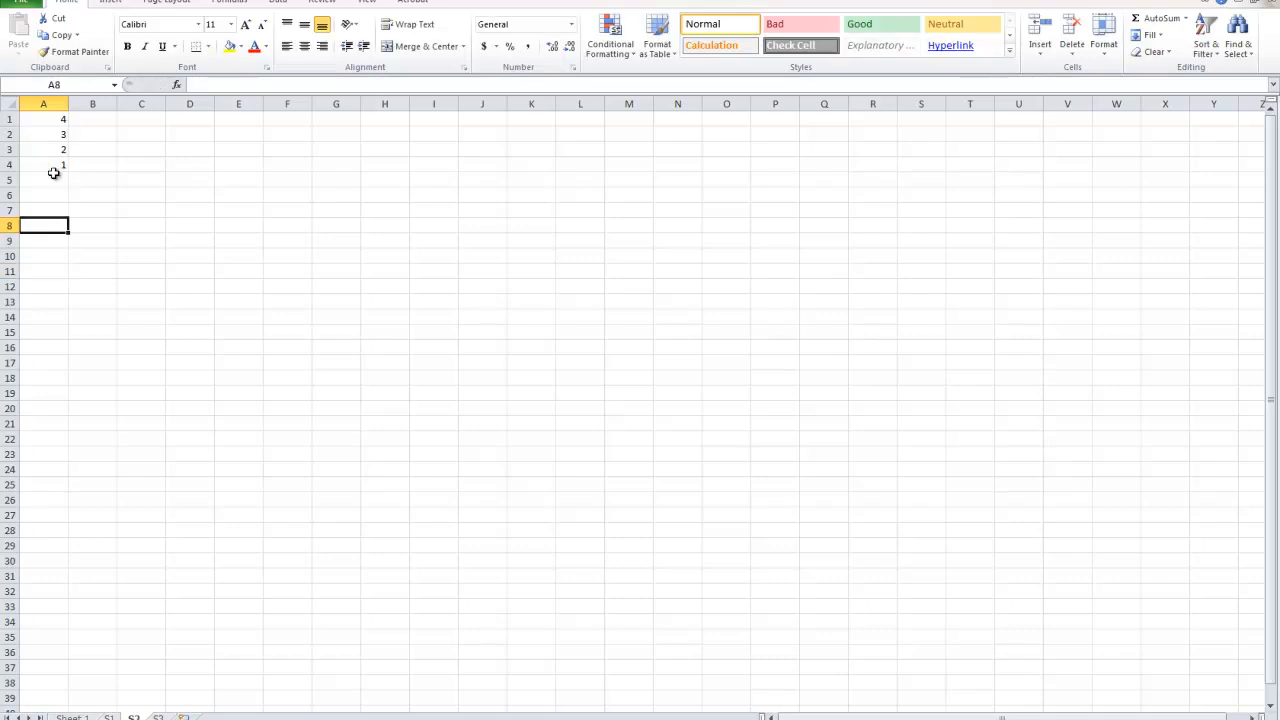
{"action": "type", "text": "1"}
{"action": "key", "text": "Return"}
{"action": "type", "text": "2"}
{"action": "key", "text": "Return"}
{"action": "type", "text": "3 4 5 6"}
{"action": "key", "text": "Return"}
{"action": "type", "text": "7"}
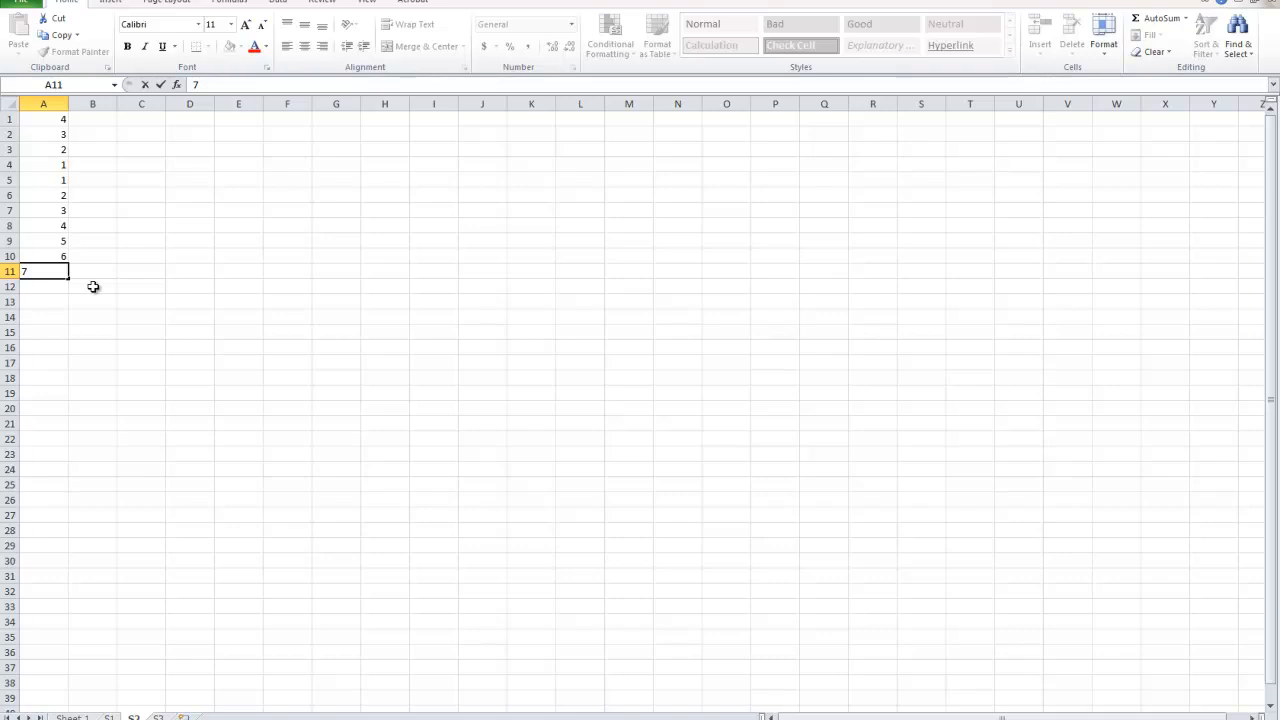
Check the sums in cells A6:A11 of sheet S3 against the source numbers on sheets S1 and S2.
{"action": "key", "text": "ctrl+Page_Down"}
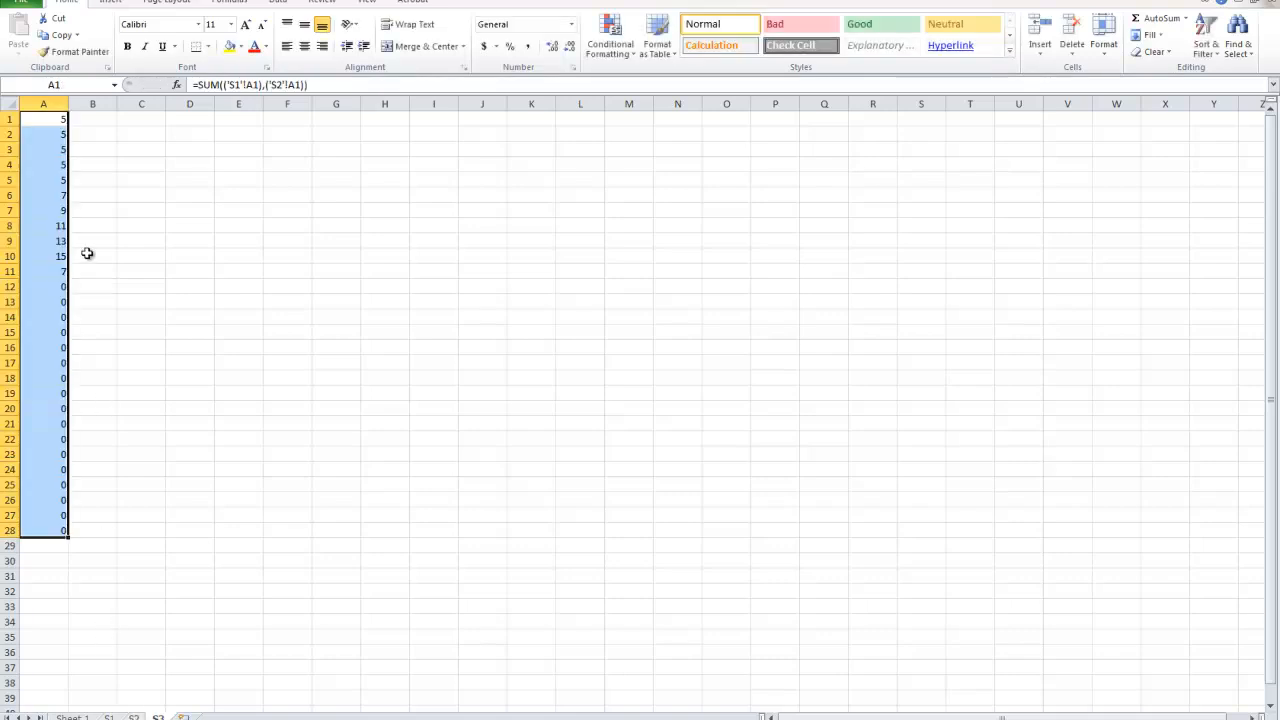
{"action": "left_click_drag", "start_coordinate": [60, 271], "coordinate": [51, 201]}
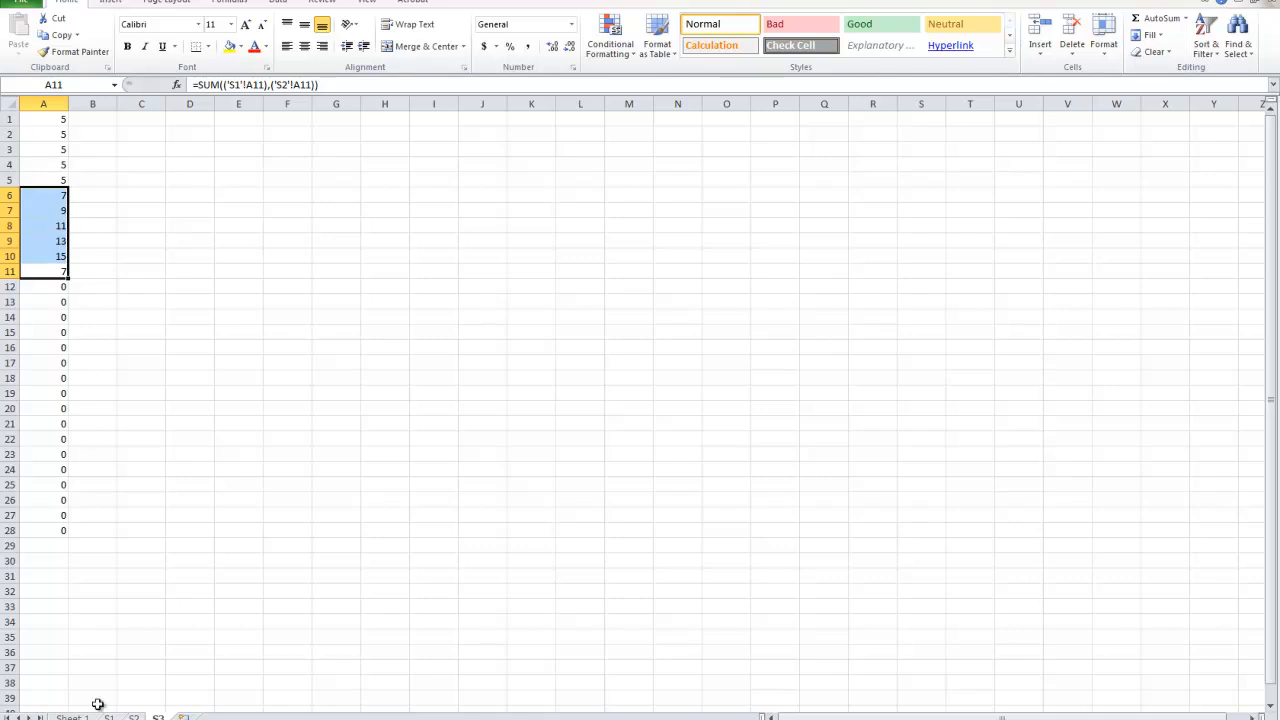
{"action": "key", "text": "ctrl+Page_Up"}
{"action": "key", "text": "ctrl+Page_Up"}
{"action": "key", "text": "ctrl+Page_Down"}
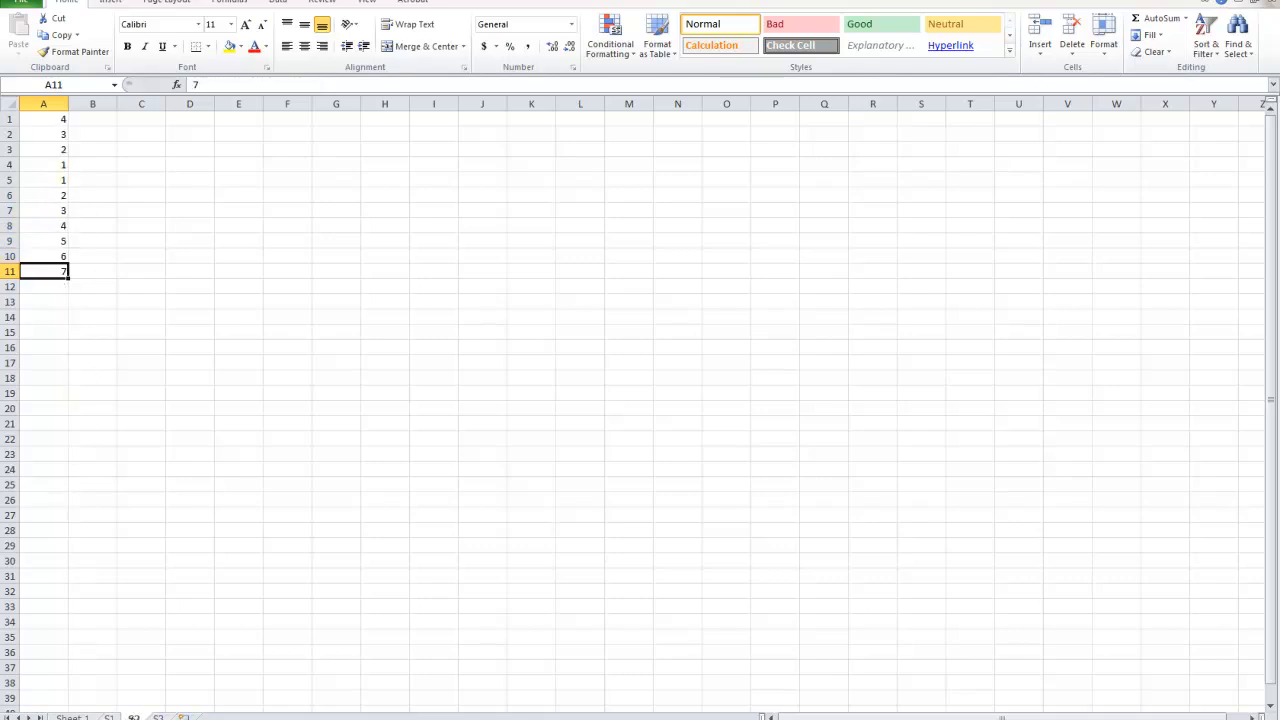
{"action": "key", "text": "ctrl+Return"}
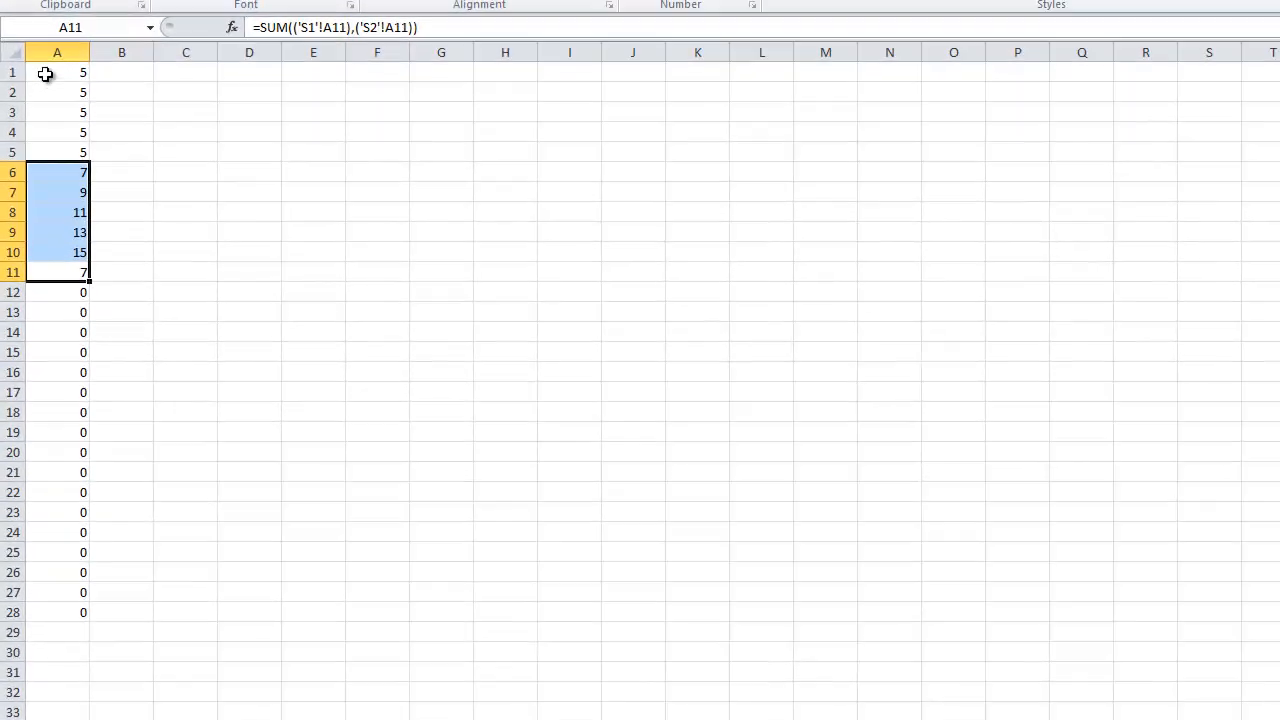
Examine the parts of the SUM formula in cell A1 of sheet S3: the function name and both sheet references.
{"action": "double_click", "coordinate": [46, 119]}
{"action": "left_click_drag", "start_coordinate": [58, 72], "coordinate": [28, 73]}
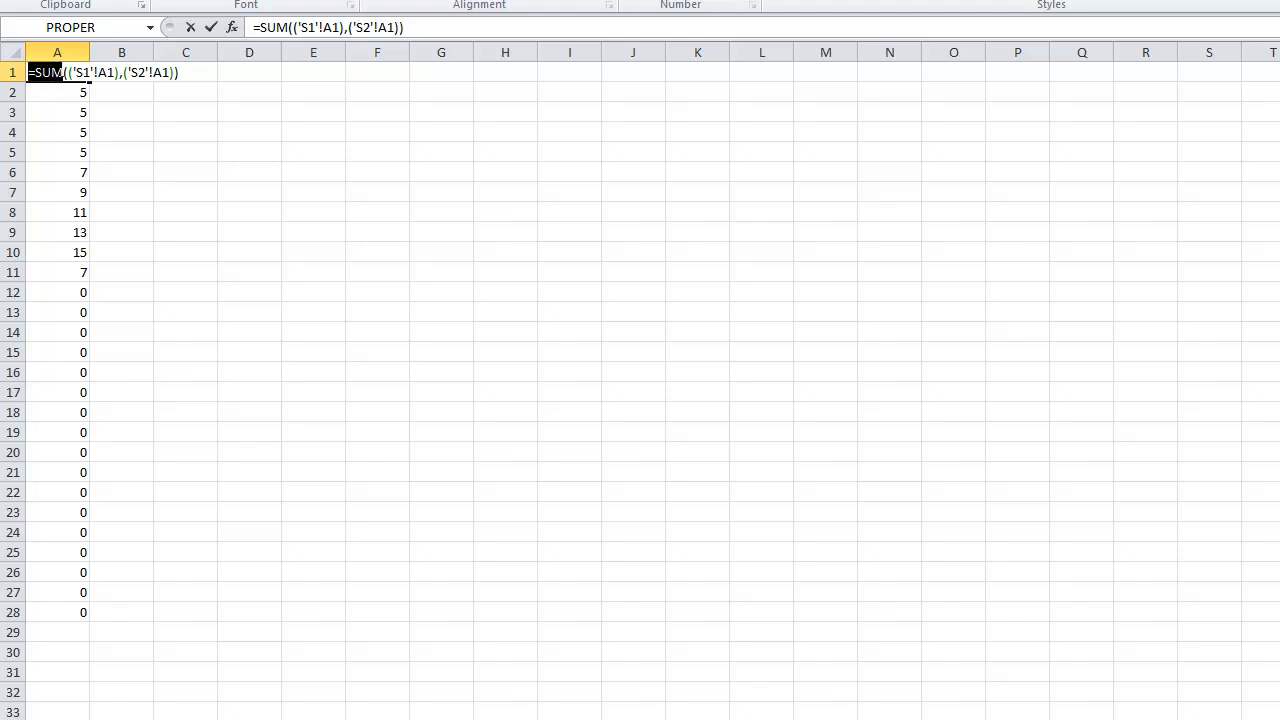
{"action": "left_click_drag", "start_coordinate": [63, 74], "coordinate": [181, 72]}
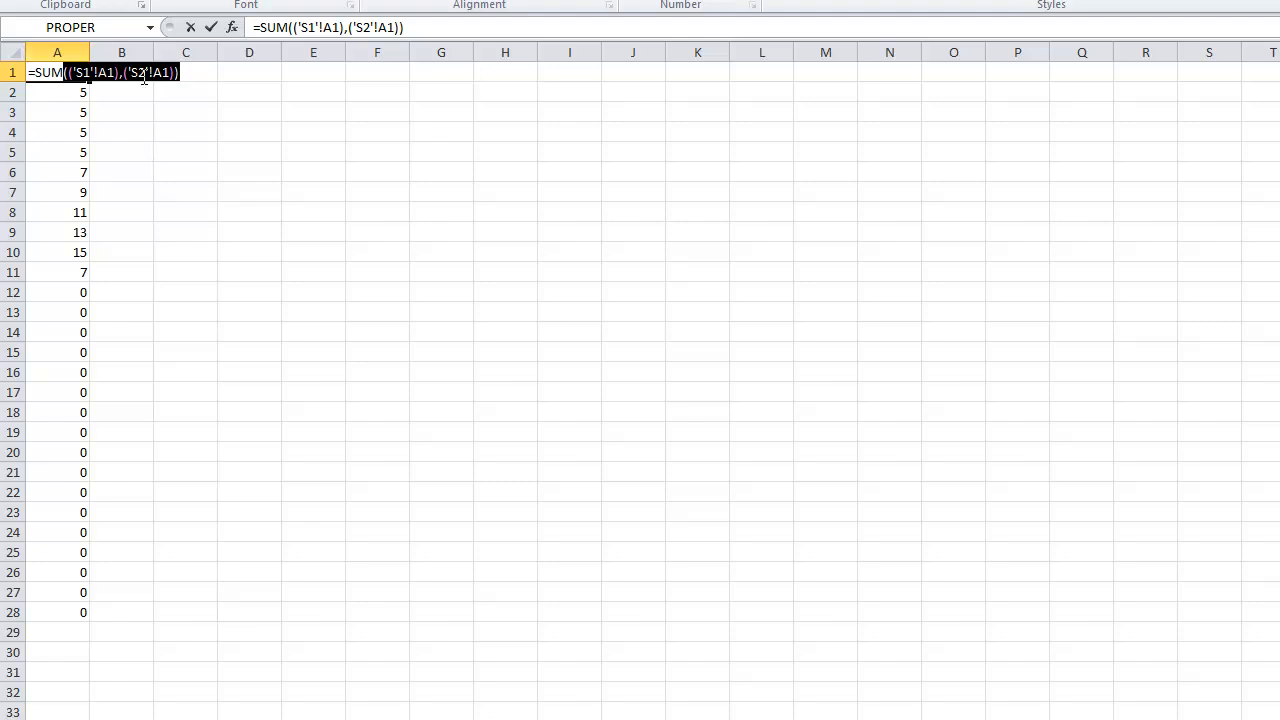
{"action": "left_click", "coordinate": [63, 73]}
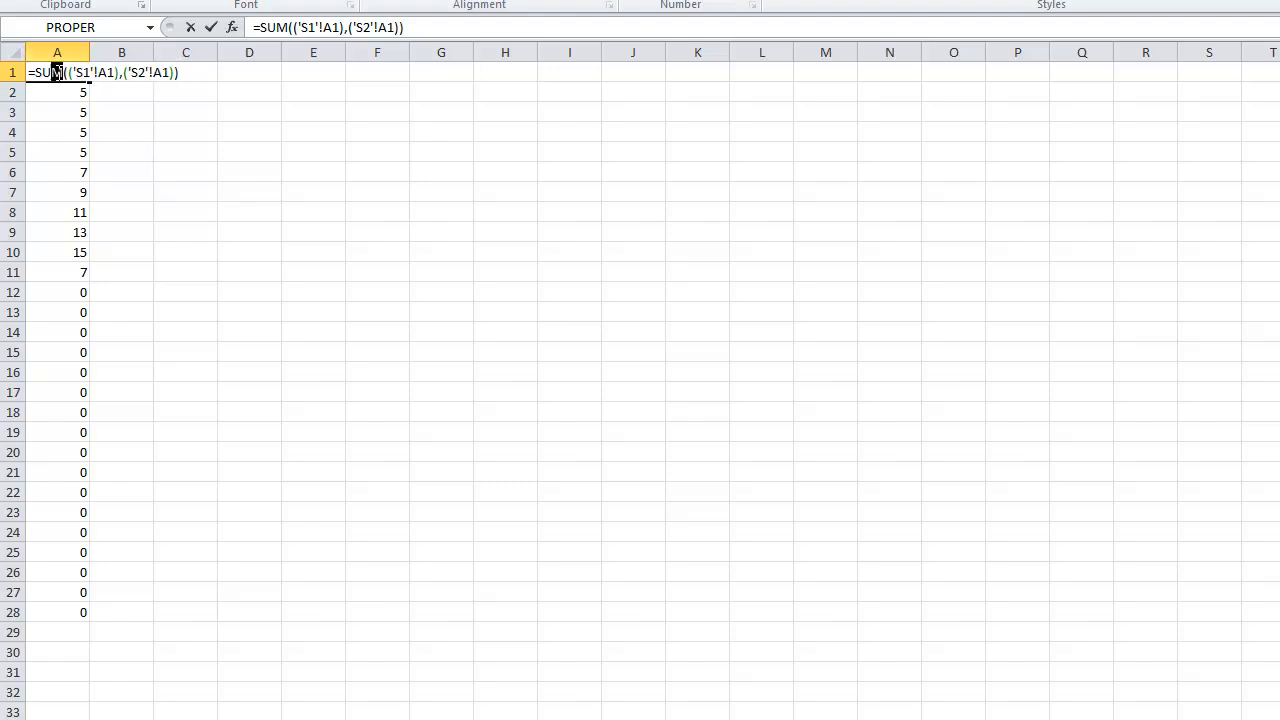
{"action": "left_click", "coordinate": [79, 72]}
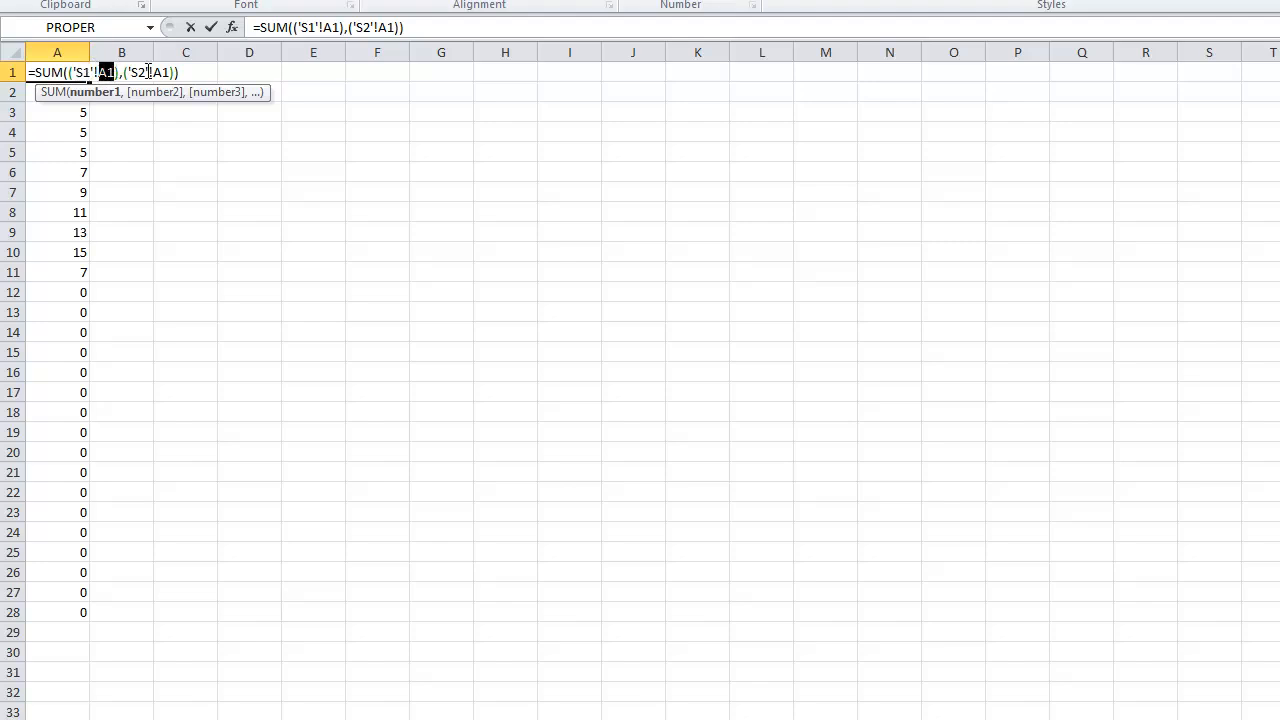
{"action": "left_click", "coordinate": [184, 72]}
{"action": "left_click_drag", "start_coordinate": [181, 72], "coordinate": [29, 72]}
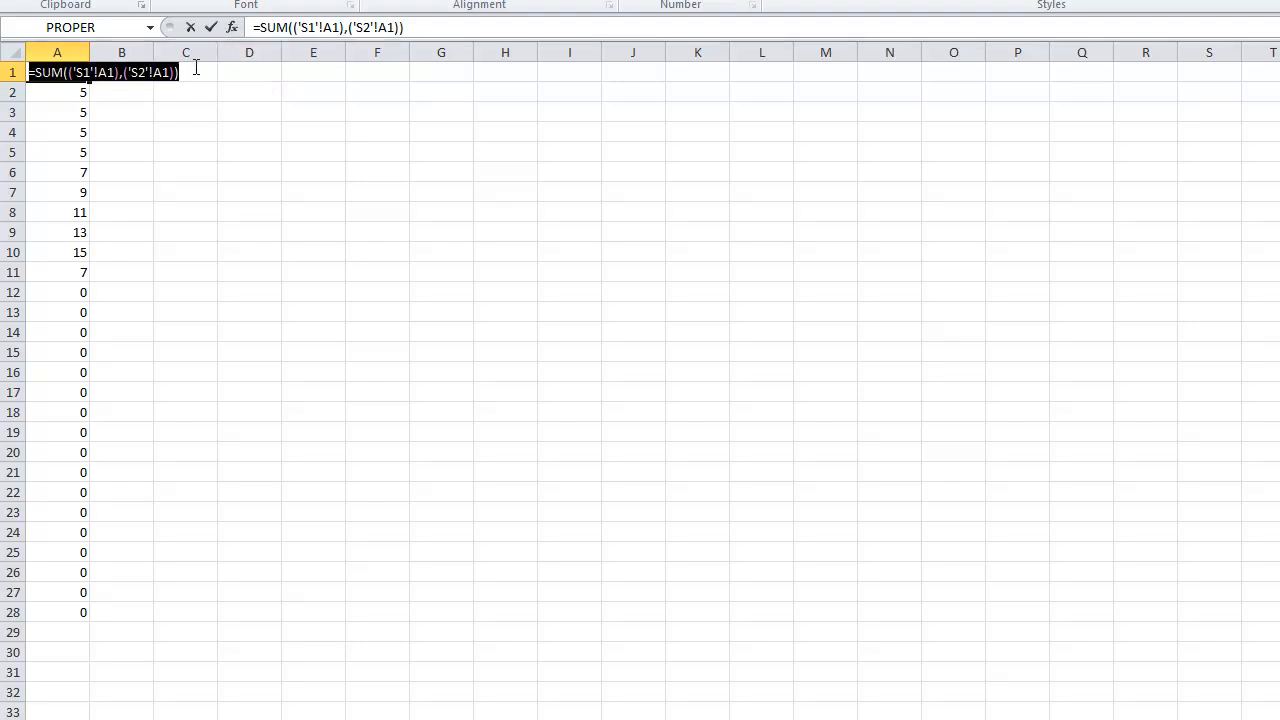
{"action": "left_click", "coordinate": [204, 66]}
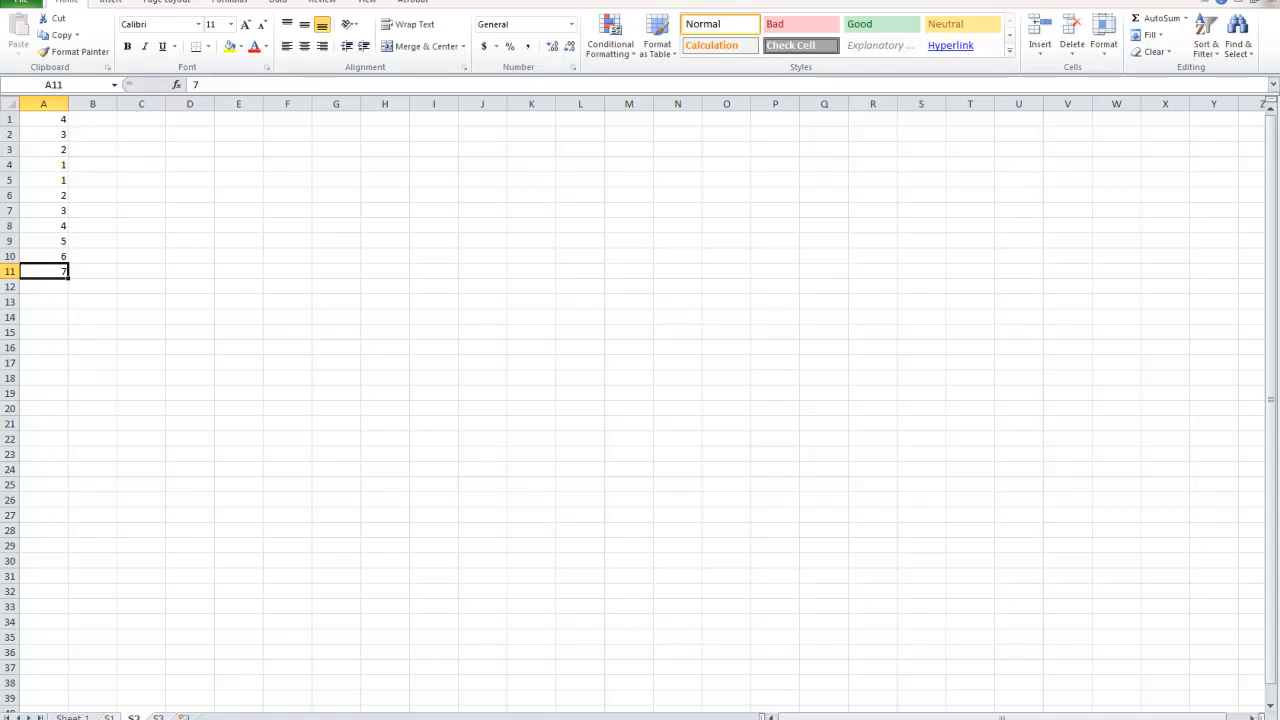
Compare the numbers in column A of sheets S1 and S2 with the sums on sheet S3.
{"action": "key", "text": "ctrl+Page_Up"}
{"action": "key", "text": "ctrl+Page_Down"}
{"action": "key", "text": "ctrl+Page_Down"}
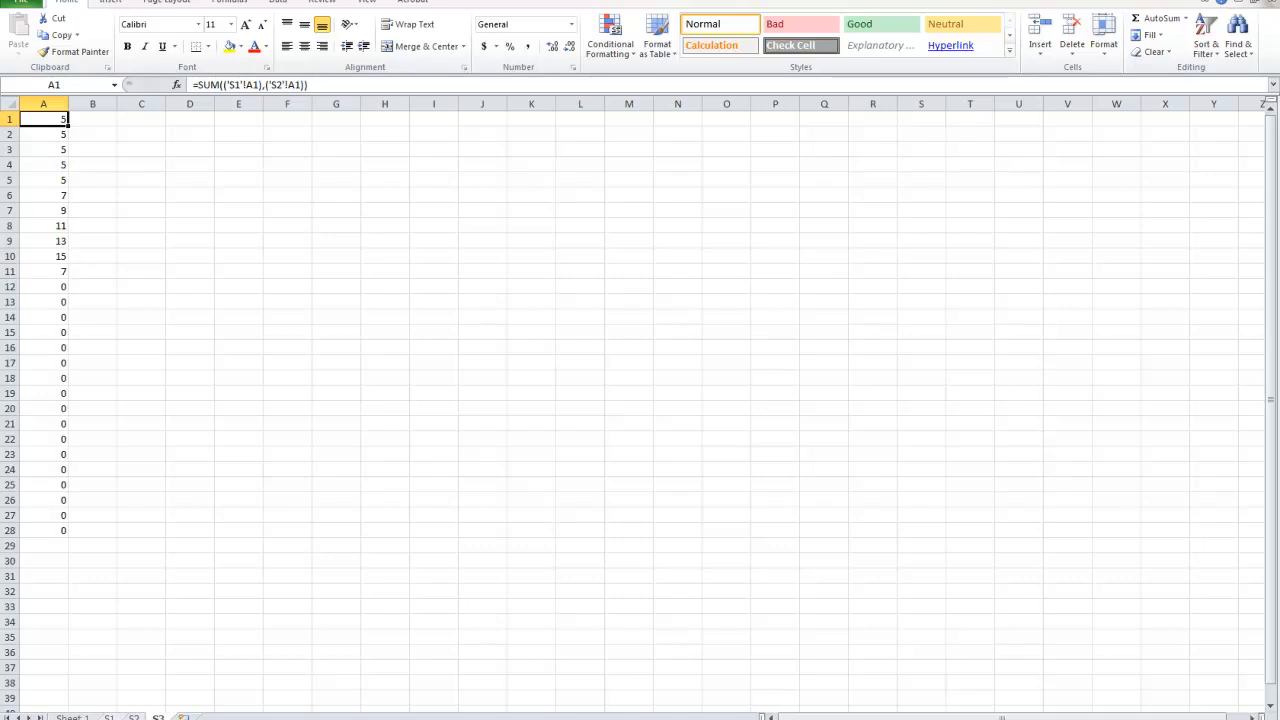
{"action": "key", "text": "ctrl+Page_Up"}
{"action": "key", "text": "ctrl+Page_Up"}
{"action": "key", "text": "ctrl+Page_Down"}
{"action": "key", "text": "ctrl+Page_Down"}
{"action": "key", "text": "ctrl+Page_Up"}
{"action": "key", "text": "ctrl+Page_Up"}
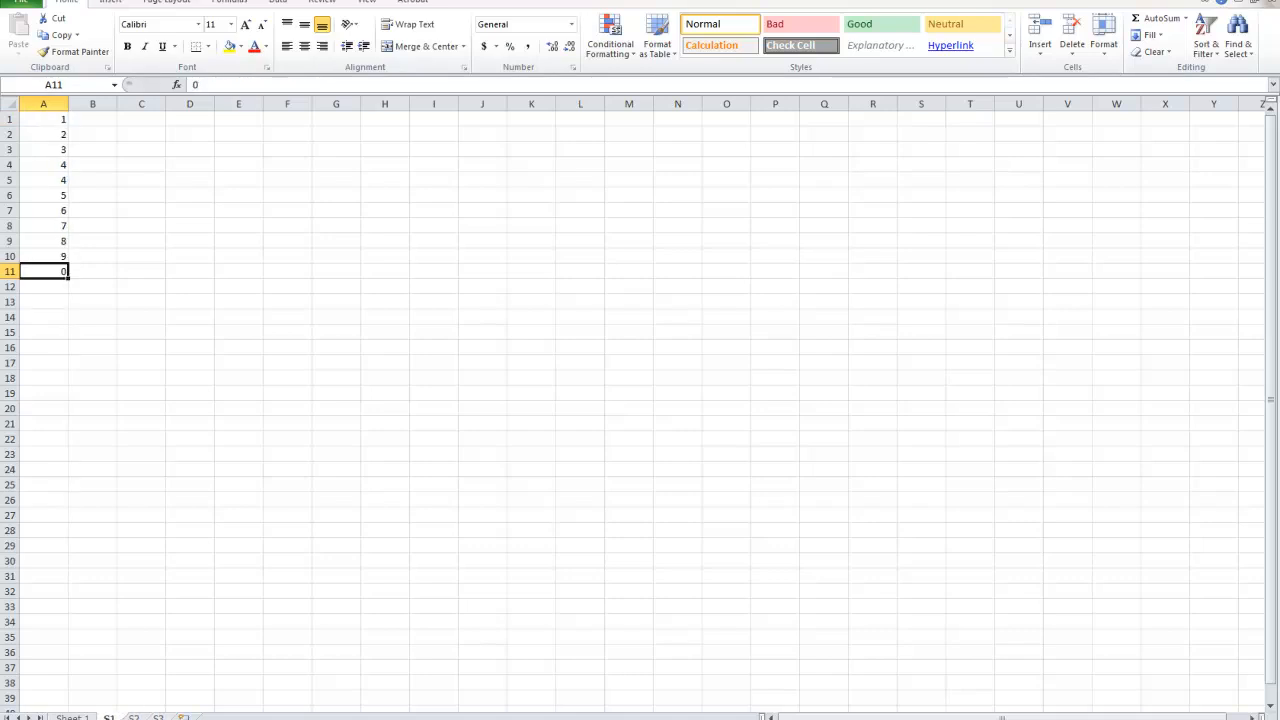
Delete the sheets S1, S2 and S3 together with their data.
{"action": "right_click", "coordinate": [109, 717]}
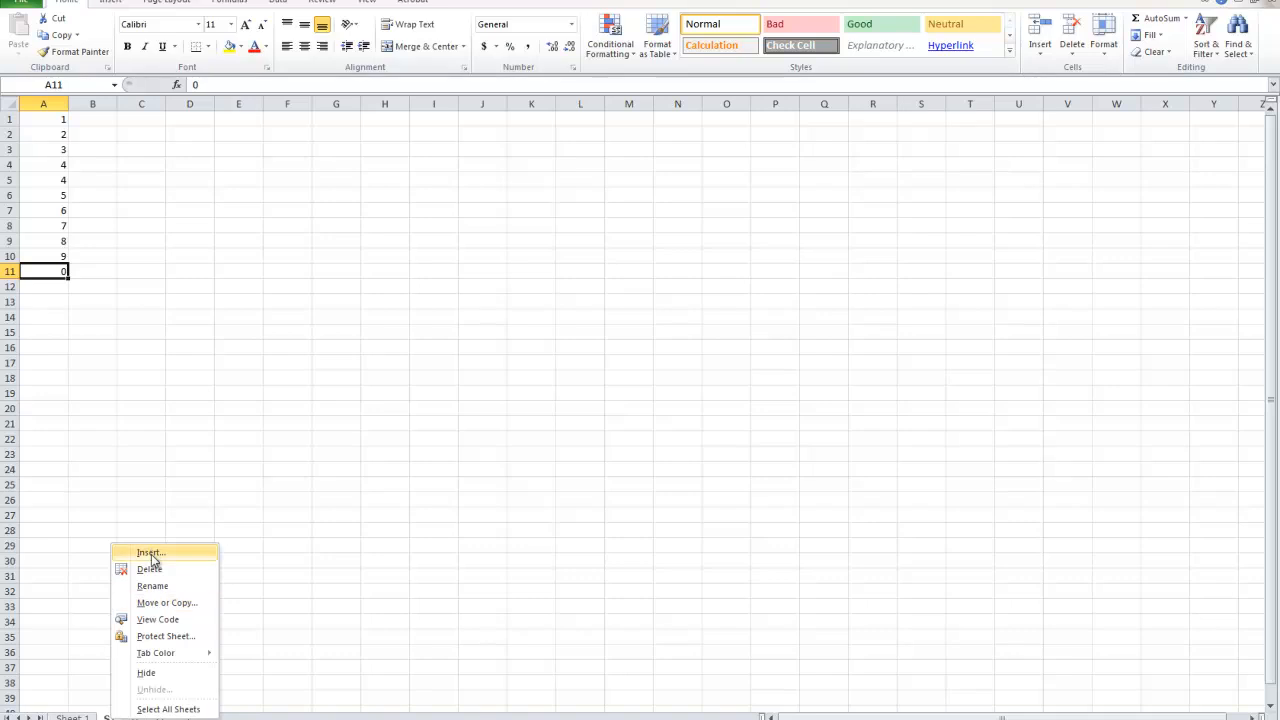
{"action": "left_click", "coordinate": [148, 567]}
{"action": "left_click", "coordinate": [610, 402]}
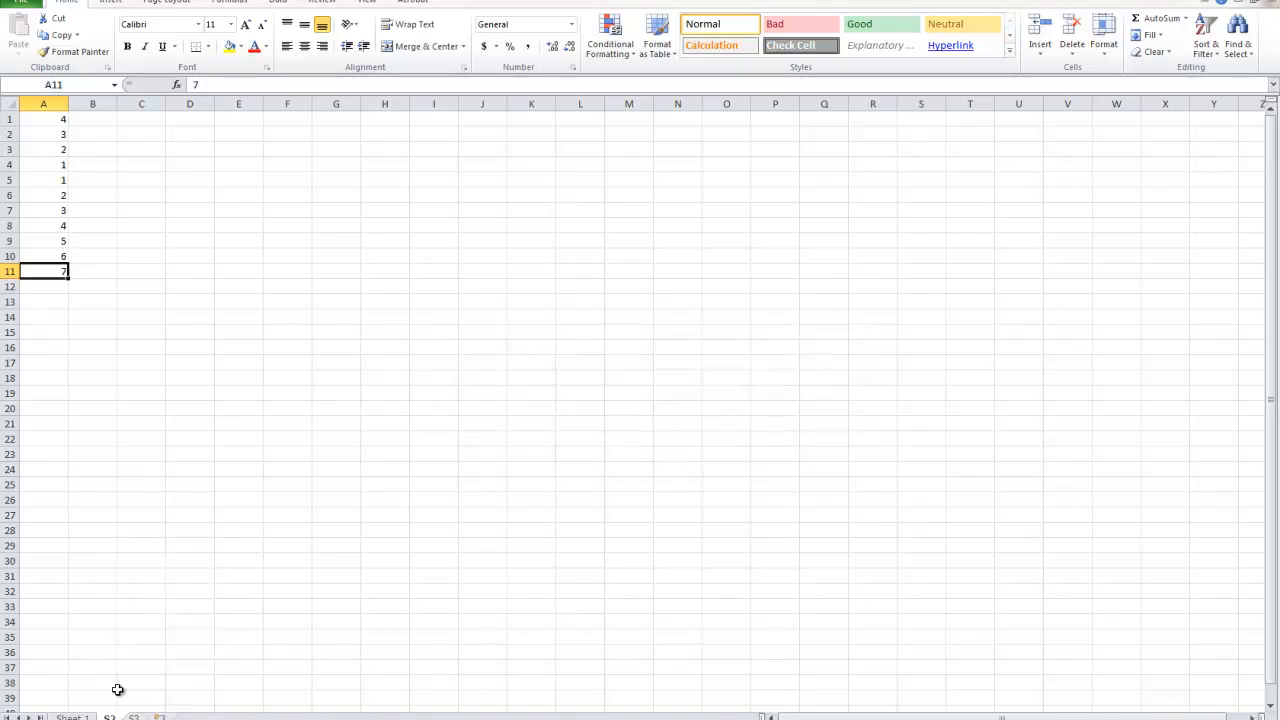
{"action": "right_click", "coordinate": [112, 717]}
{"action": "left_click", "coordinate": [160, 568]}
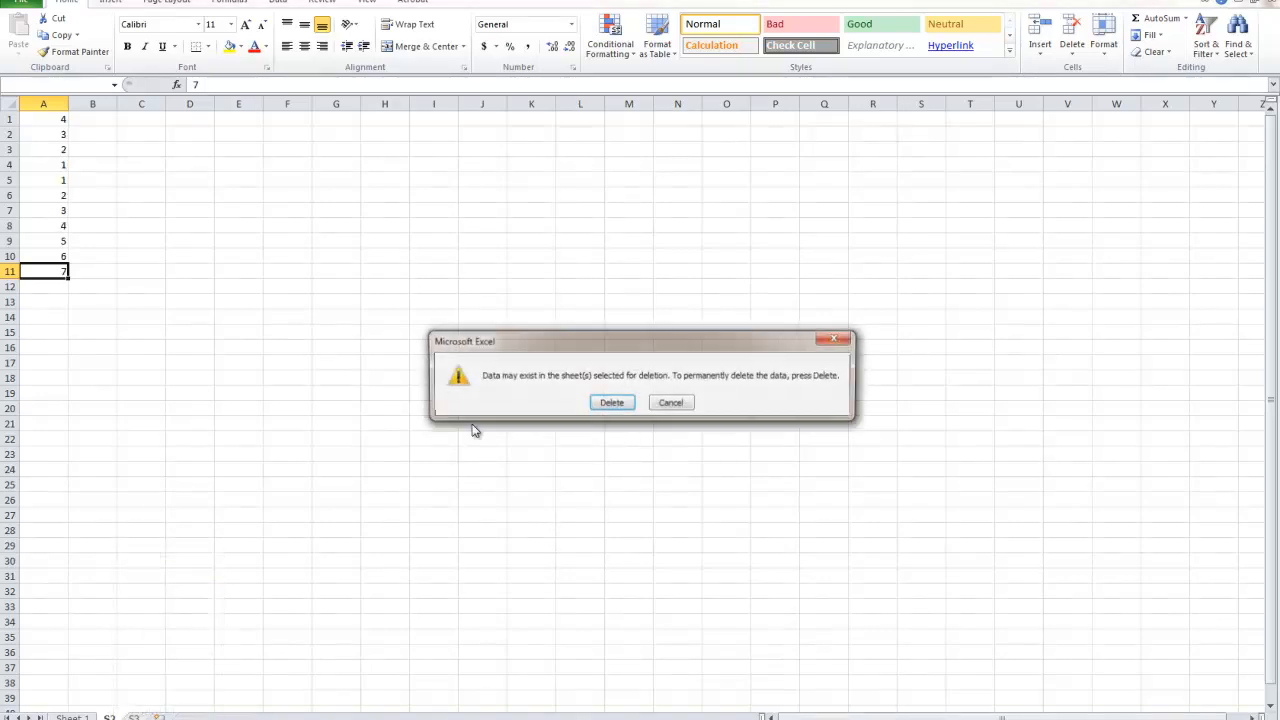
{"action": "left_click", "coordinate": [611, 403]}
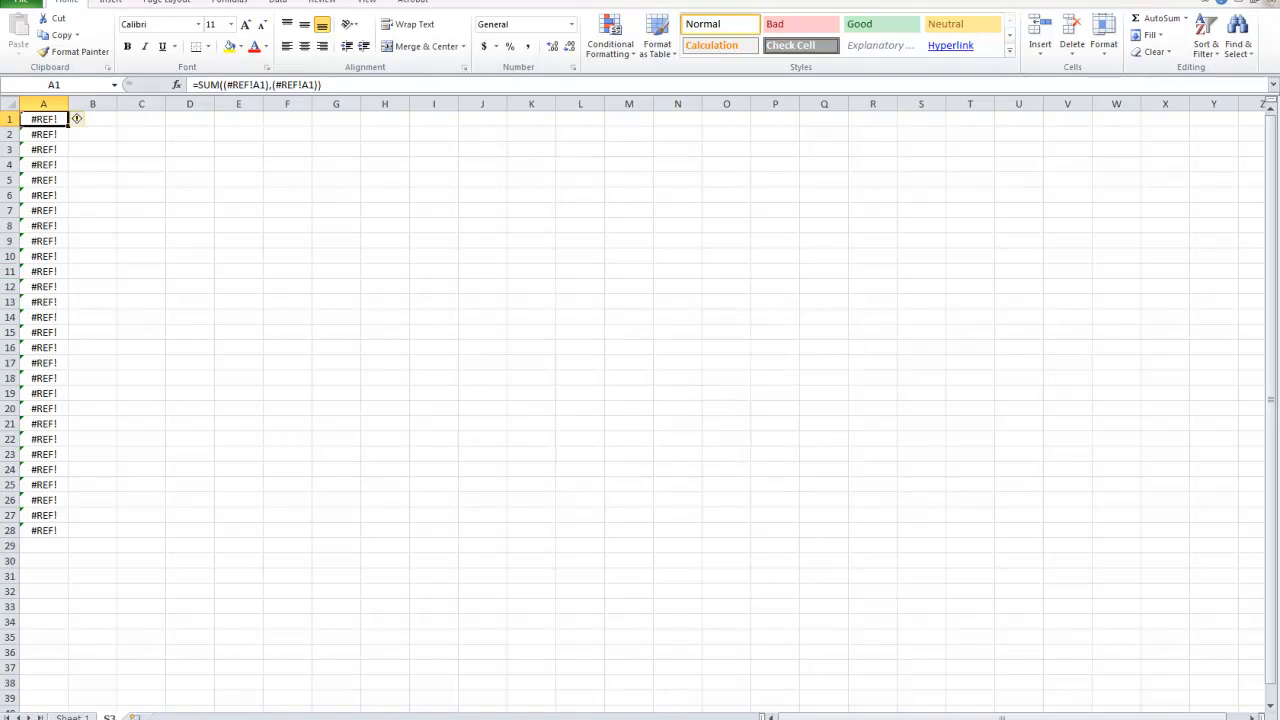
{"action": "right_click", "coordinate": [109, 717]}
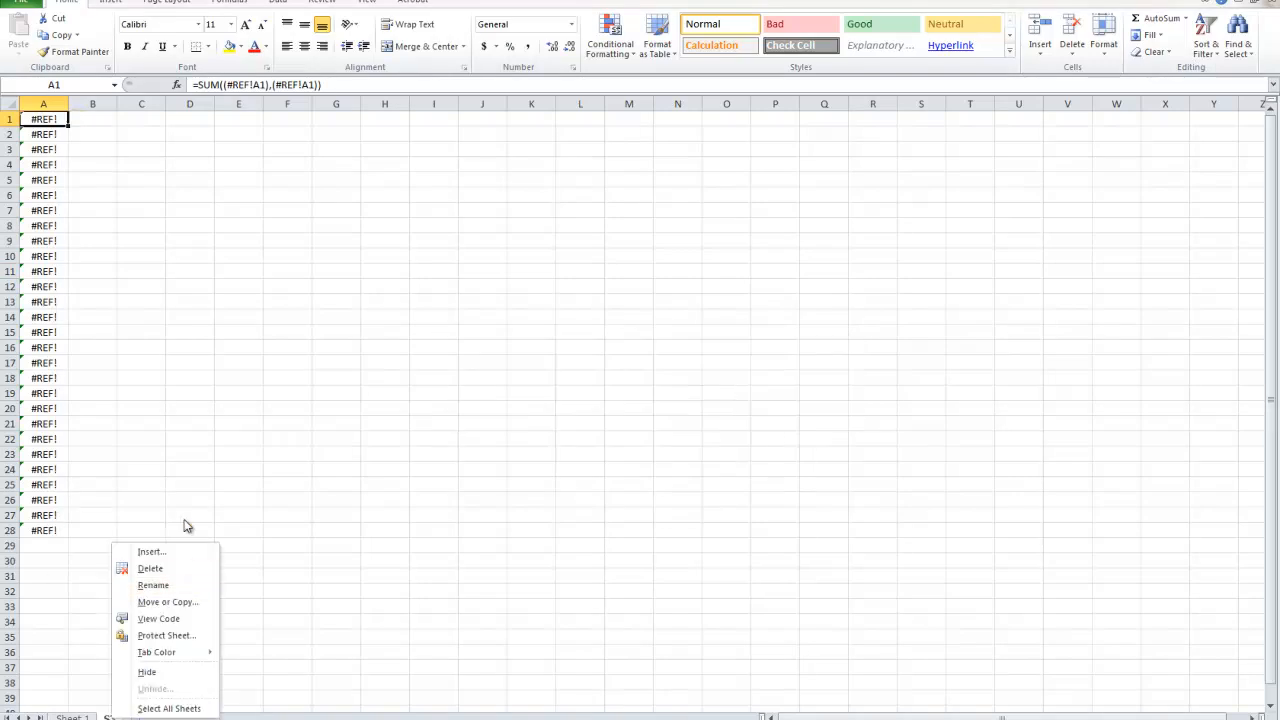
{"action": "left_click", "coordinate": [160, 569]}
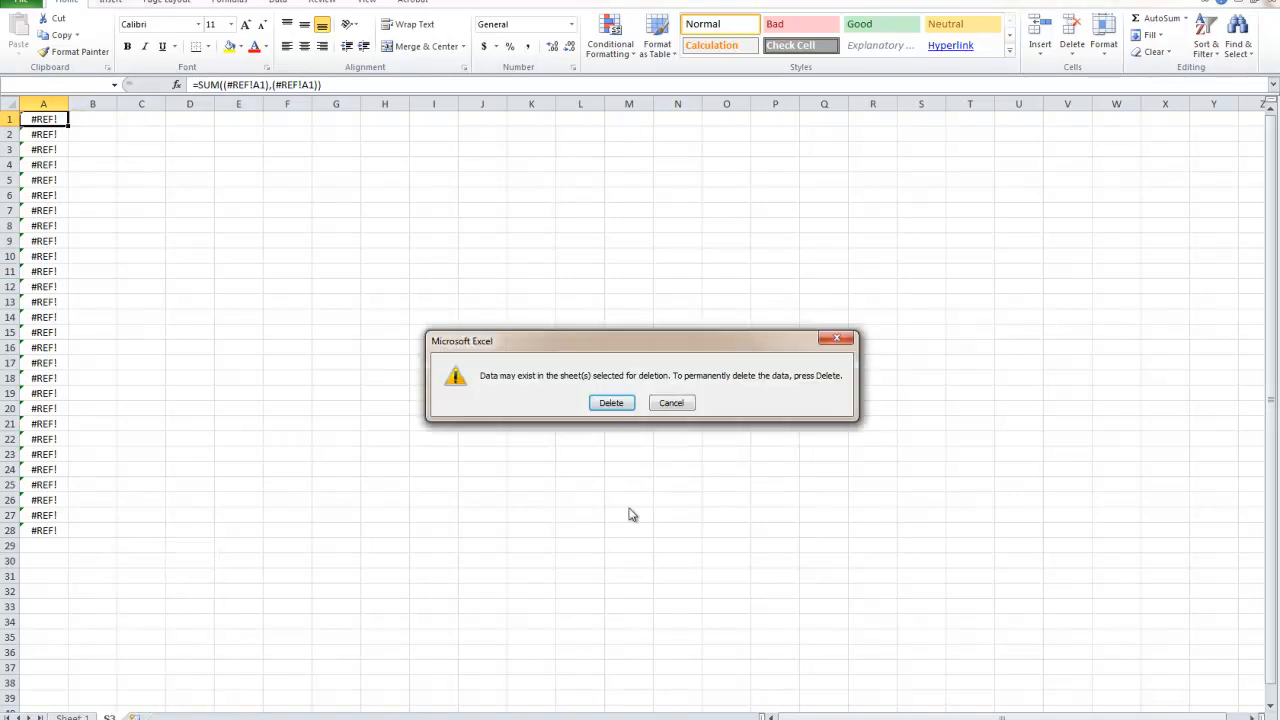
{"action": "left_click", "coordinate": [611, 403]}
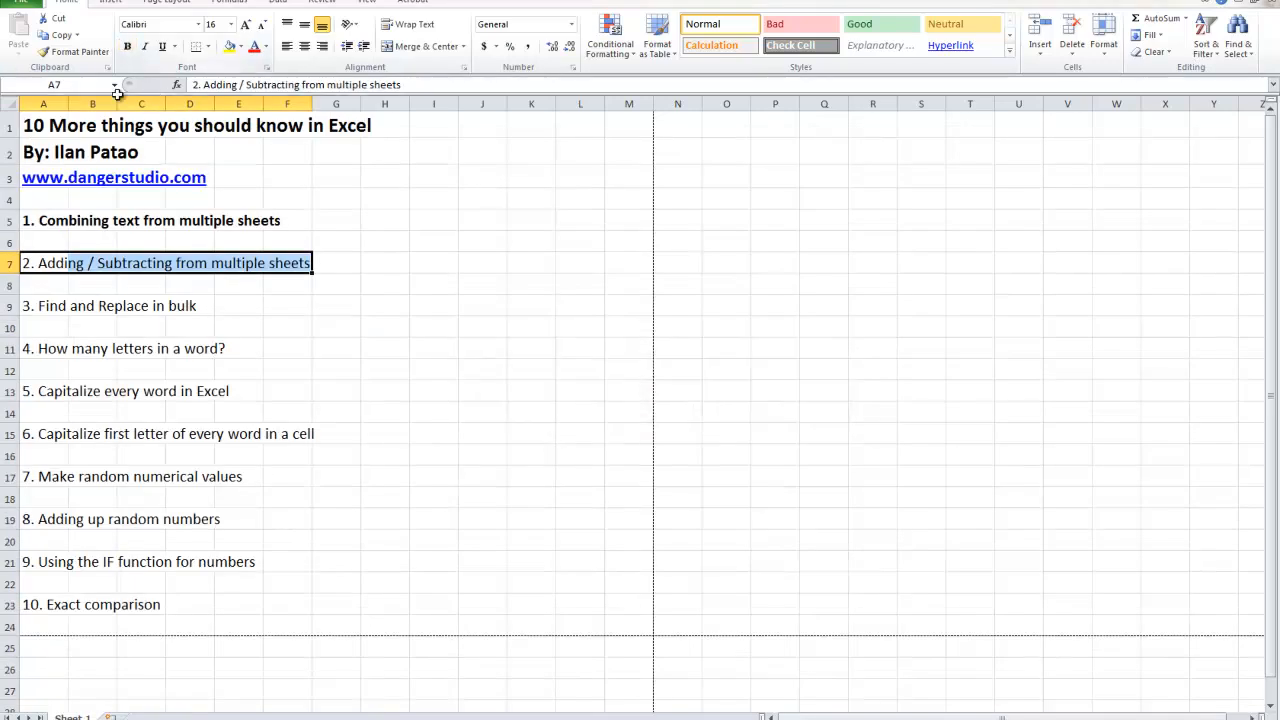
Make the second list item, "2. Adding / Subtracting from multiple sheets", bold on Sheet 1.
{"action": "left_click", "coordinate": [128, 48]}
{"action": "left_click_drag", "start_coordinate": [37, 220], "coordinate": [334, 222]}
{"action": "left_click_drag", "start_coordinate": [434, 180], "coordinate": [434, 180]}
{"action": "left_click_drag", "start_coordinate": [62, 236], "coordinate": [484, 238]}
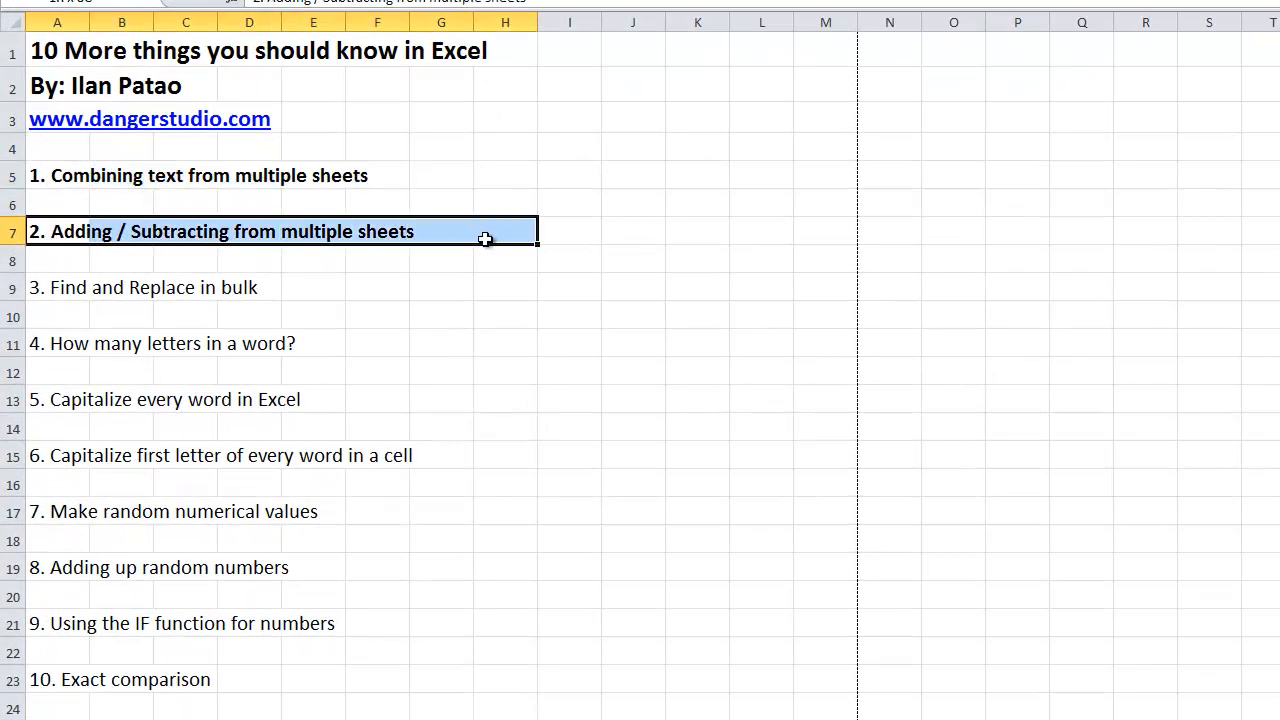
{"action": "left_click", "coordinate": [165, 238]}
{"action": "left_click_drag", "start_coordinate": [106, 236], "coordinate": [410, 237]}
{"action": "left_click", "coordinate": [120, 260]}
{"action": "left_click_drag", "start_coordinate": [57, 258], "coordinate": [50, 176]}
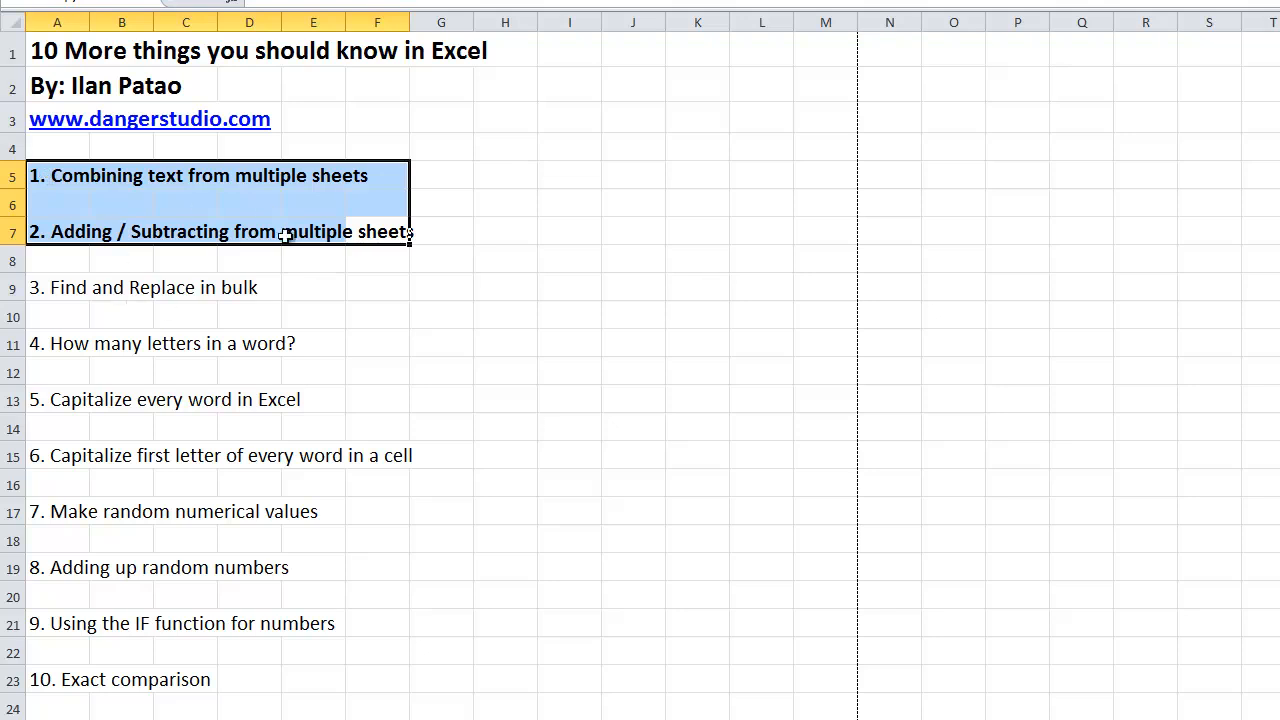
Insert a new worksheet for the "Find and Replace in bulk" example and enter a hyphenated phone number in cell A1.
{"action": "left_click", "coordinate": [46, 289]}
{"action": "left_click_drag", "start_coordinate": [46, 289], "coordinate": [293, 290]}
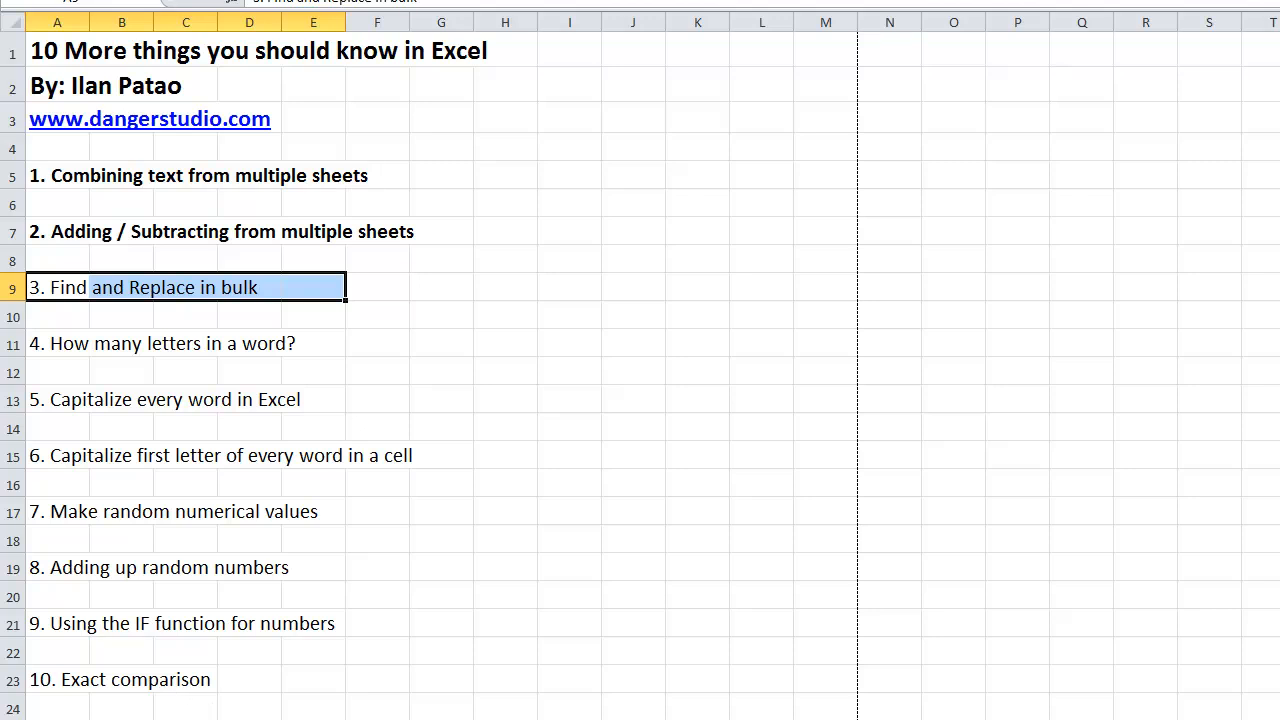
{"action": "left_click", "coordinate": [120, 718]}
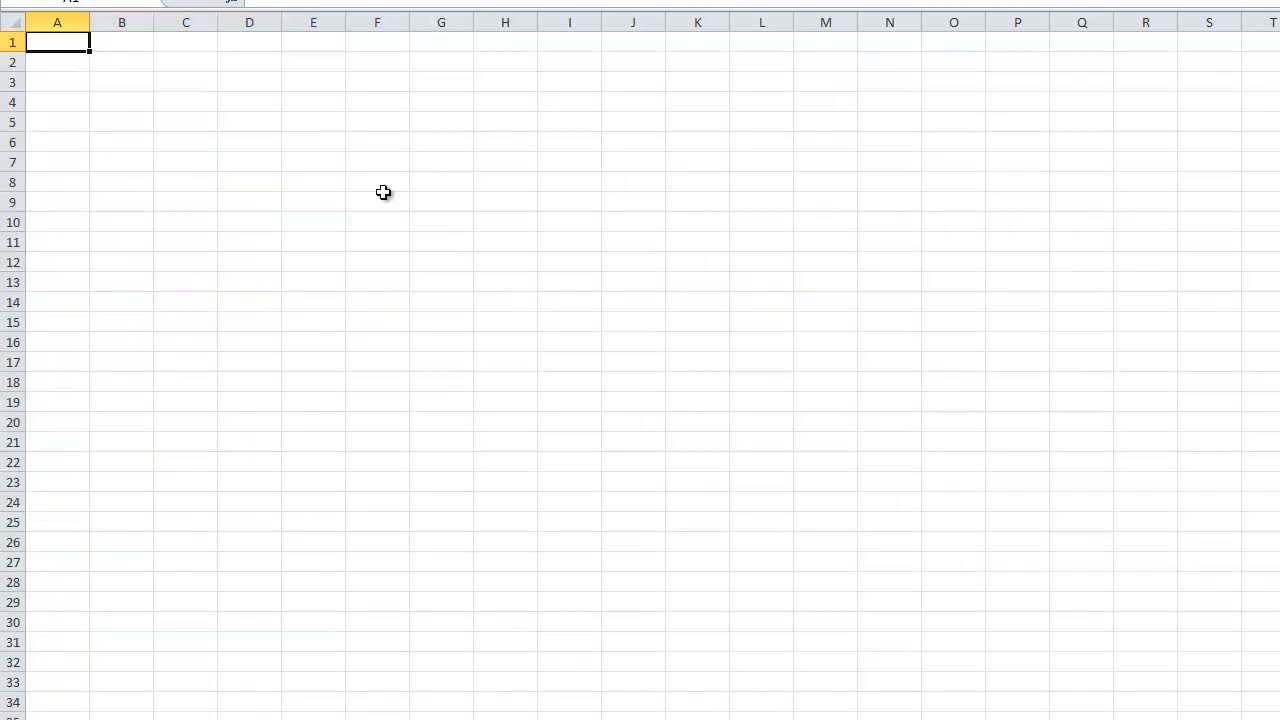
{"action": "type", "text": "1"}
{"action": "left_click", "coordinate": [170, 185]}
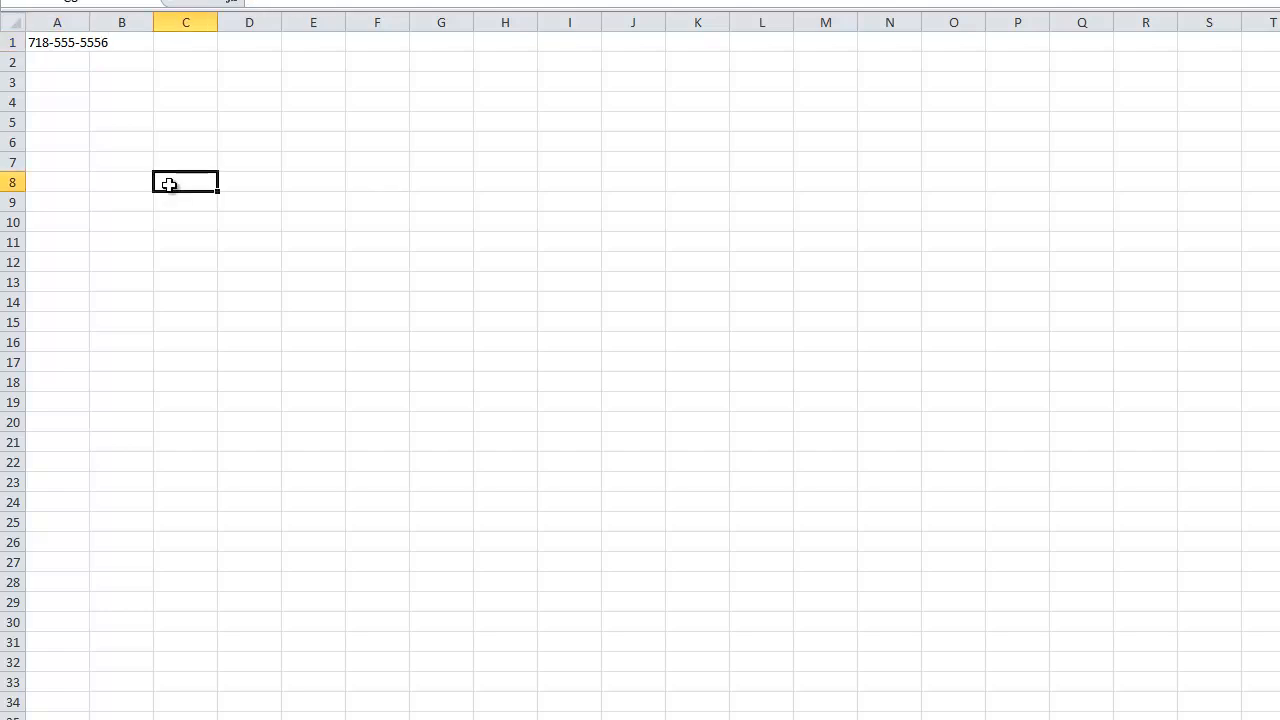
Auto-fit the width of column A to the phone number in cell A1.
{"action": "left_click", "coordinate": [68, 43]}
{"action": "key", "text": "ctrl+c"}
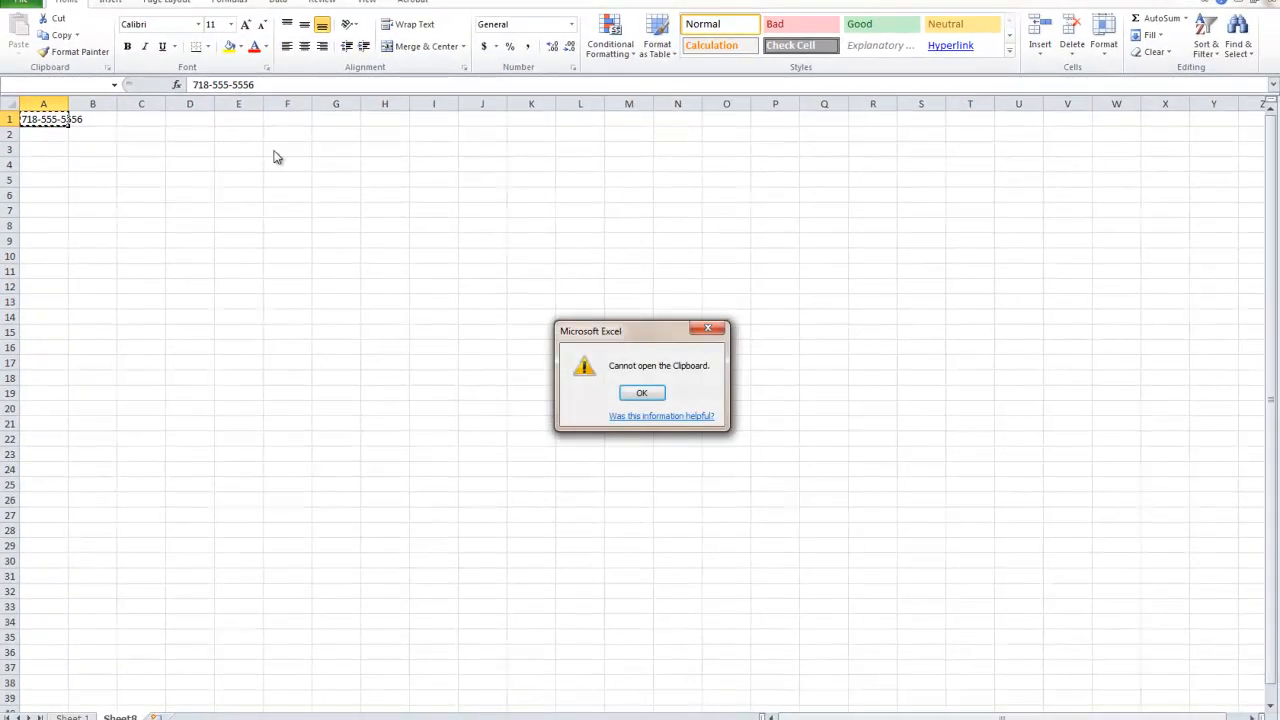
{"action": "left_click", "coordinate": [643, 393]}
{"action": "double_click", "coordinate": [67, 102]}
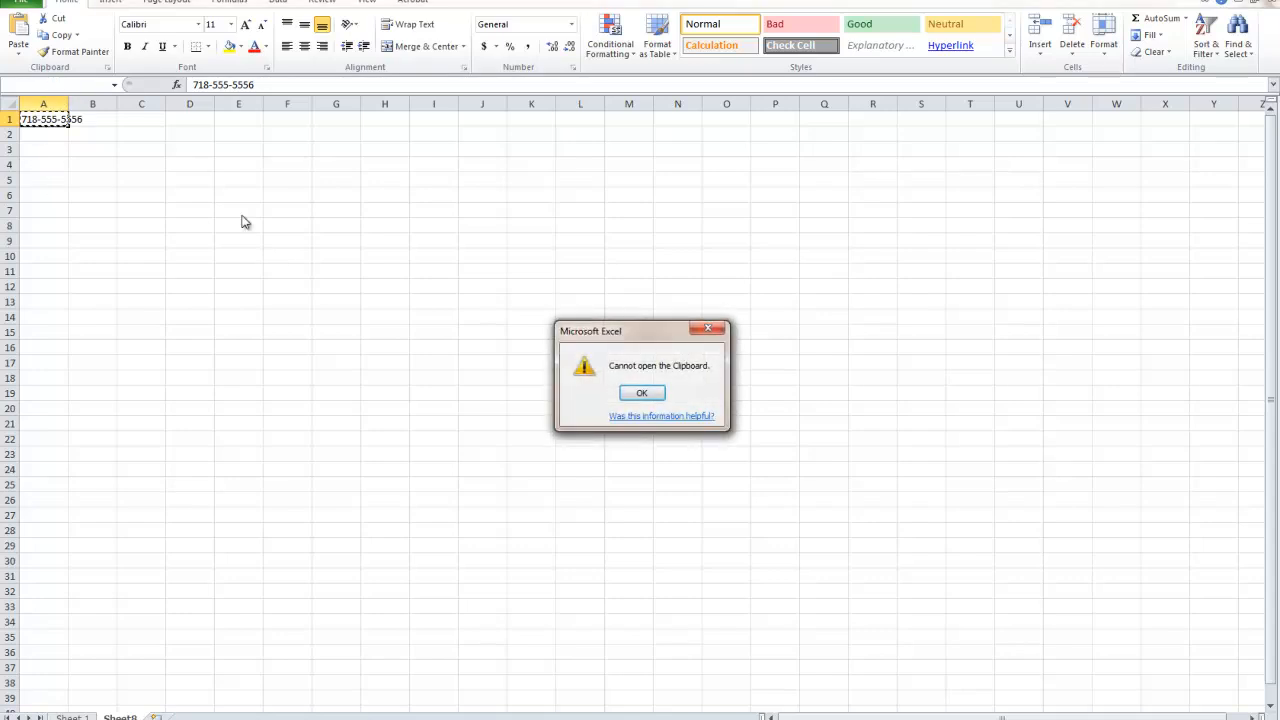
{"action": "left_click", "coordinate": [645, 395]}
{"action": "double_click", "coordinate": [68, 103]}
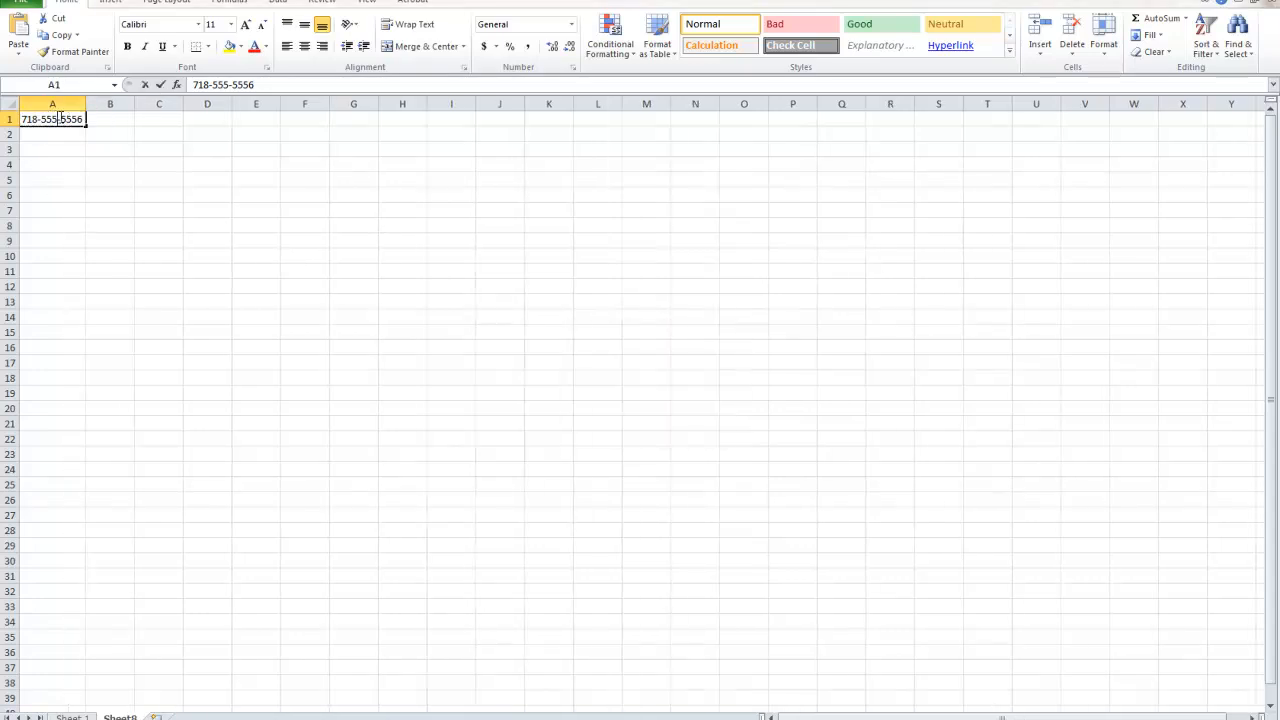
Copy the phone number from cell A1 into A2 and change its last digit to 7.
{"action": "double_click", "coordinate": [60, 119]}
{"action": "double_click", "coordinate": [80, 119]}
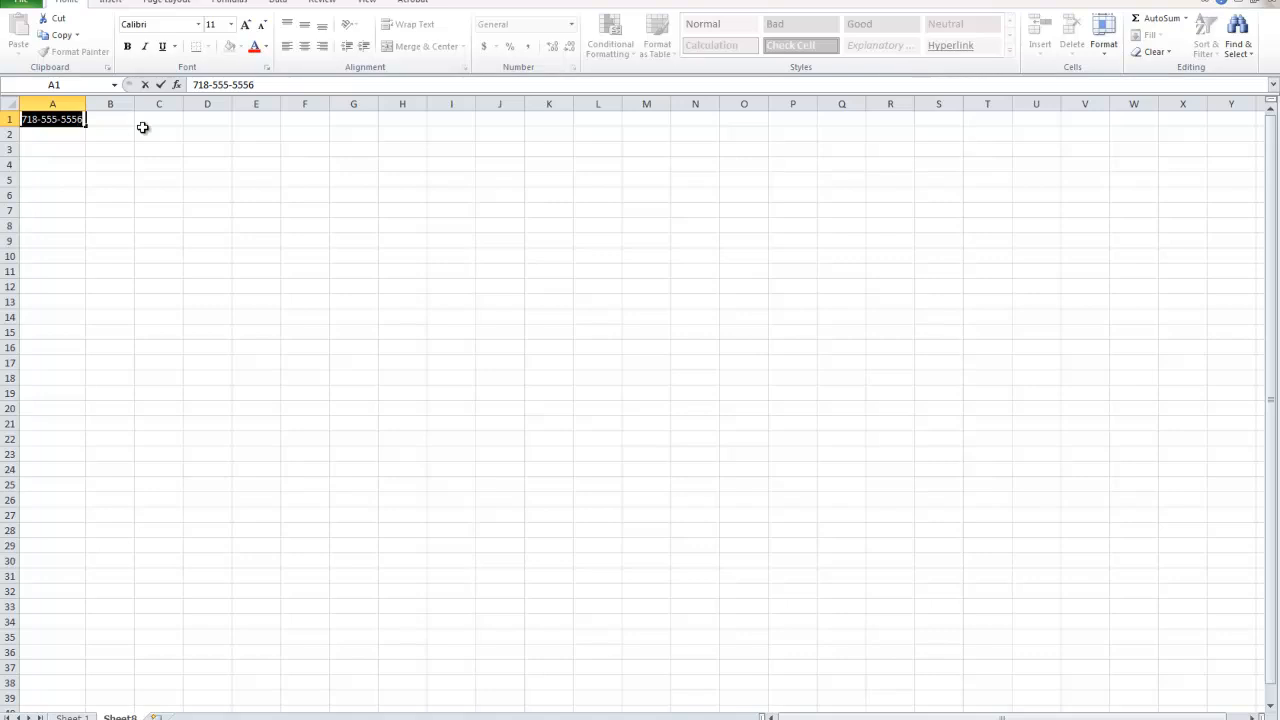
{"action": "key", "text": "ctrl+c"}
{"action": "left_click", "coordinate": [69, 133]}
{"action": "key", "text": "ctrl+v"}
{"action": "key", "text": "Down"}
{"action": "key", "text": "Down"}
{"action": "mouse_move", "coordinate": [62, 115]}
{"action": "left_mouse_down"}
{"action": "mouse_move", "coordinate": [77, 254]}
{"action": "mouse_move", "coordinate": [80, 140]}
{"action": "left_mouse_up"}
{"action": "double_click", "coordinate": [80, 134]}
{"action": "type", "text": "7"}
{"action": "left_click", "coordinate": [49, 190]}
Fill the phone number series from cells A1:A2 down to A30.
{"action": "left_click_drag", "start_coordinate": [54, 116], "coordinate": [118, 568]}
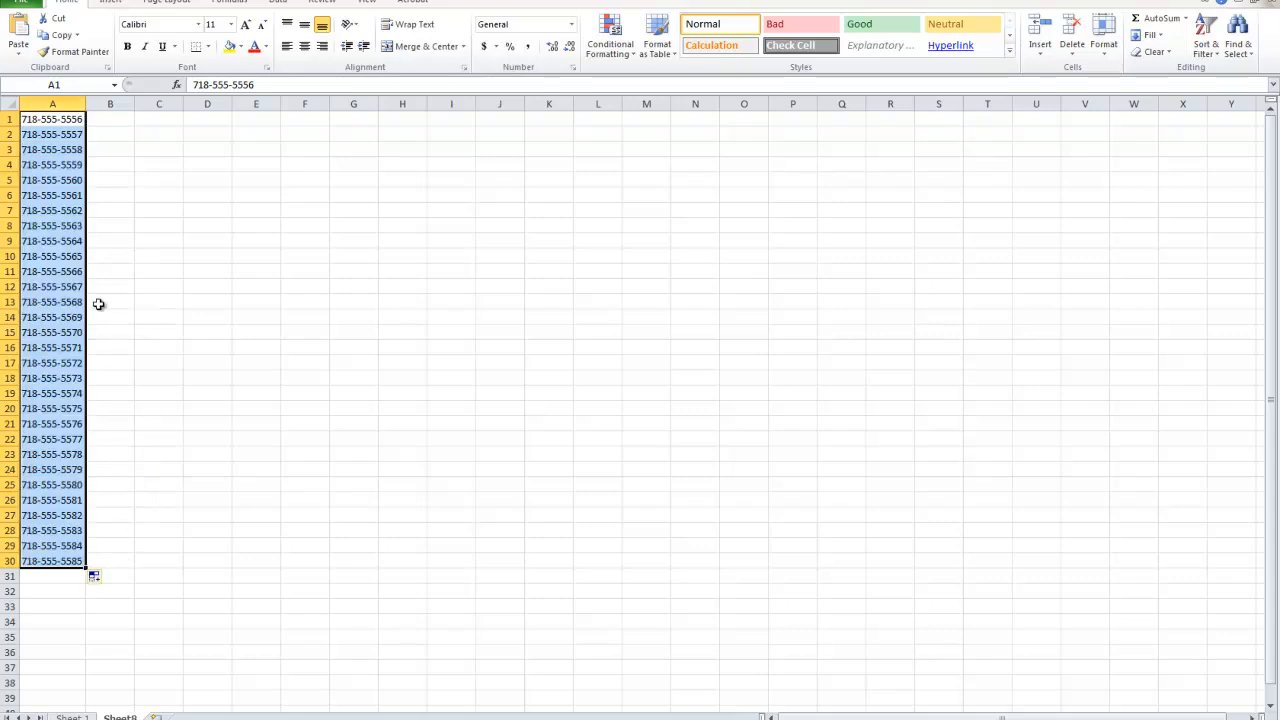
{"action": "left_click", "coordinate": [116, 438]}
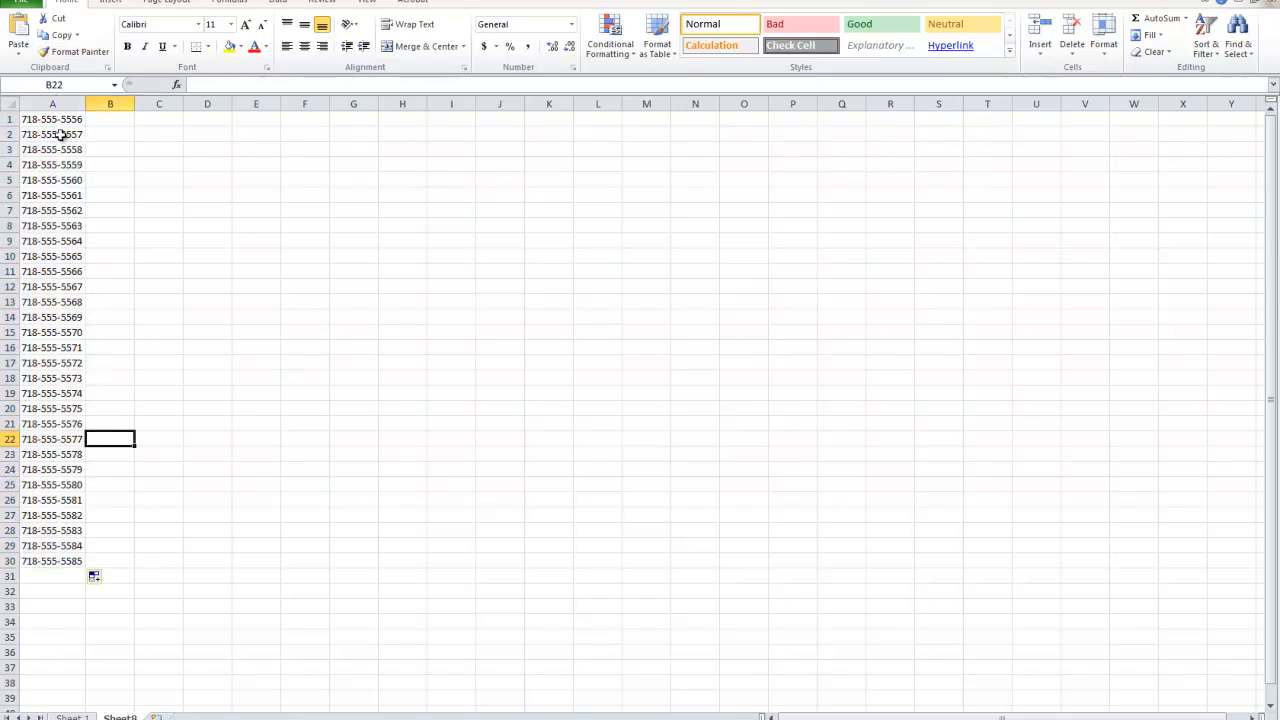
{"action": "left_click", "coordinate": [57, 362]}
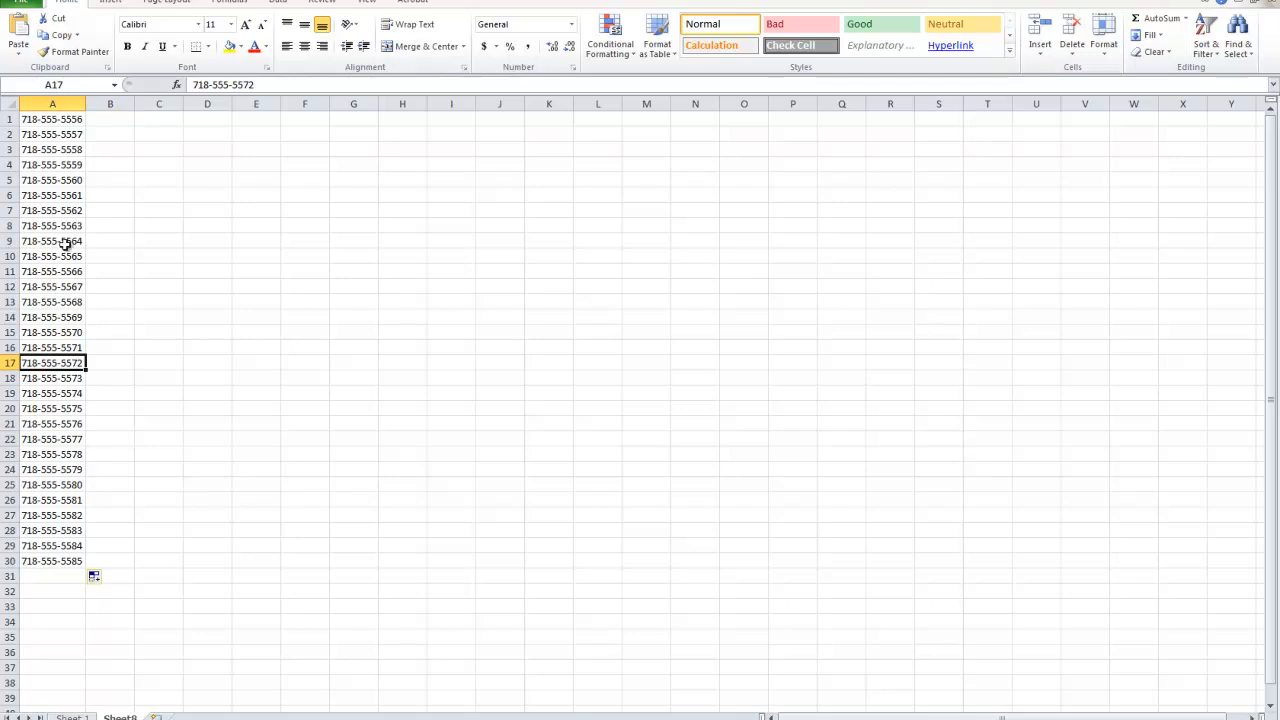
{"action": "left_click", "coordinate": [54, 562]}
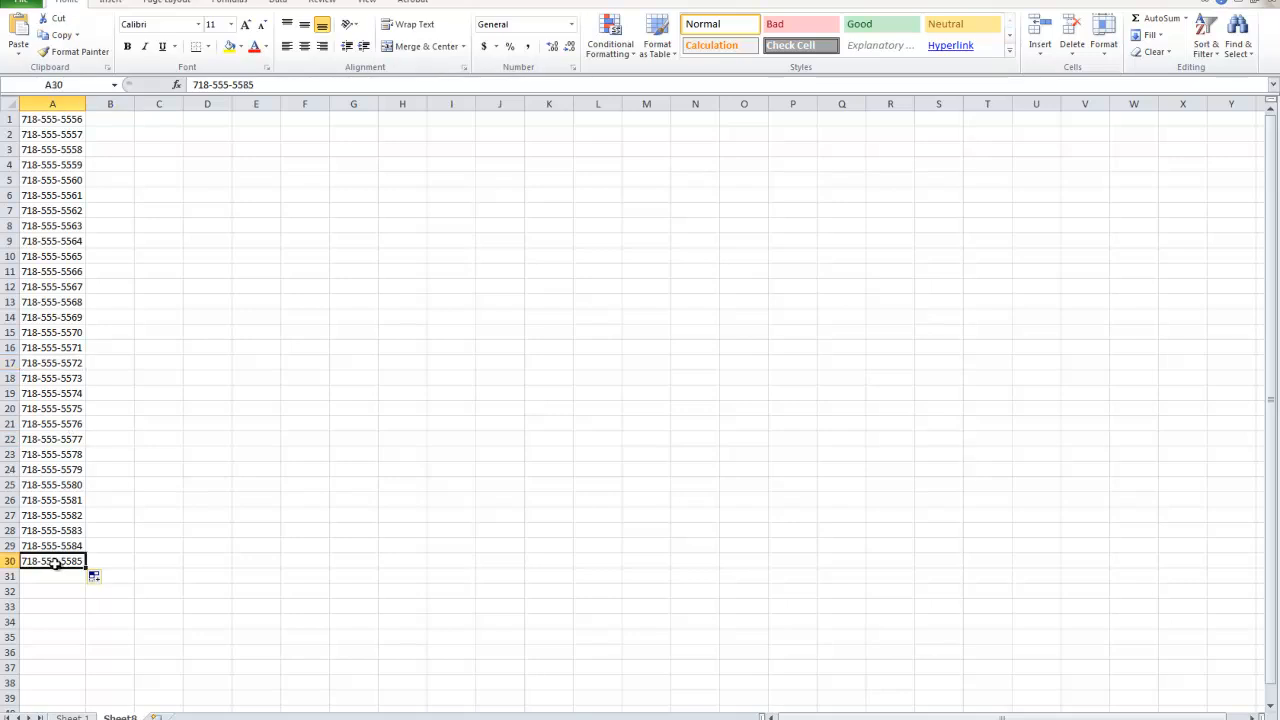
Enter the next phone number of the series in cell A31 without hyphens.
{"action": "left_click", "coordinate": [54, 576]}
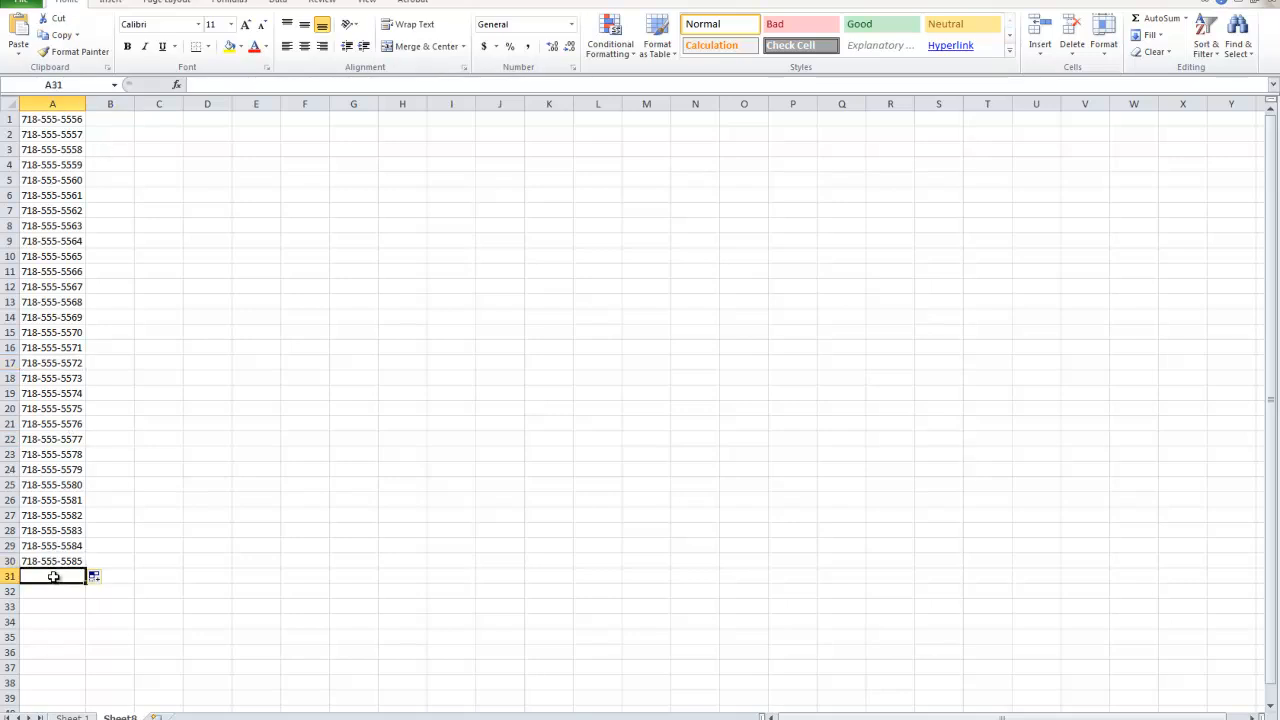
{"action": "type", "text": "718555558"}
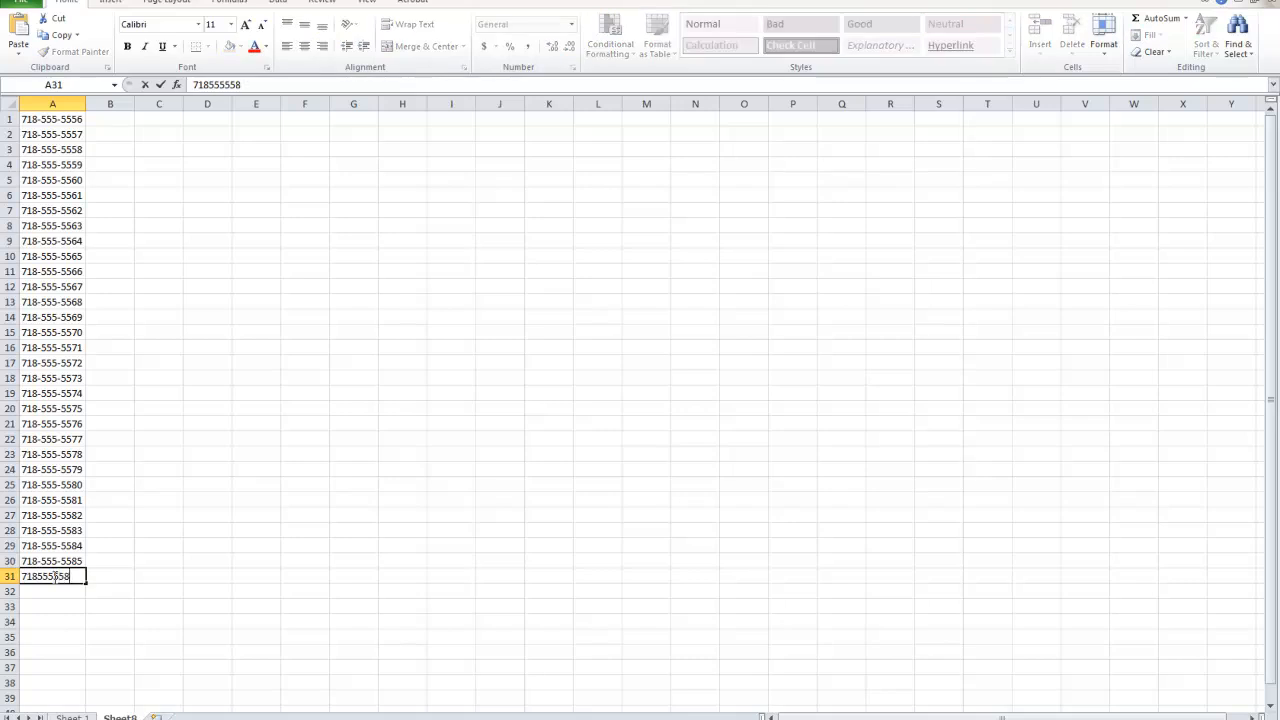
{"action": "left_click", "coordinate": [44, 616]}
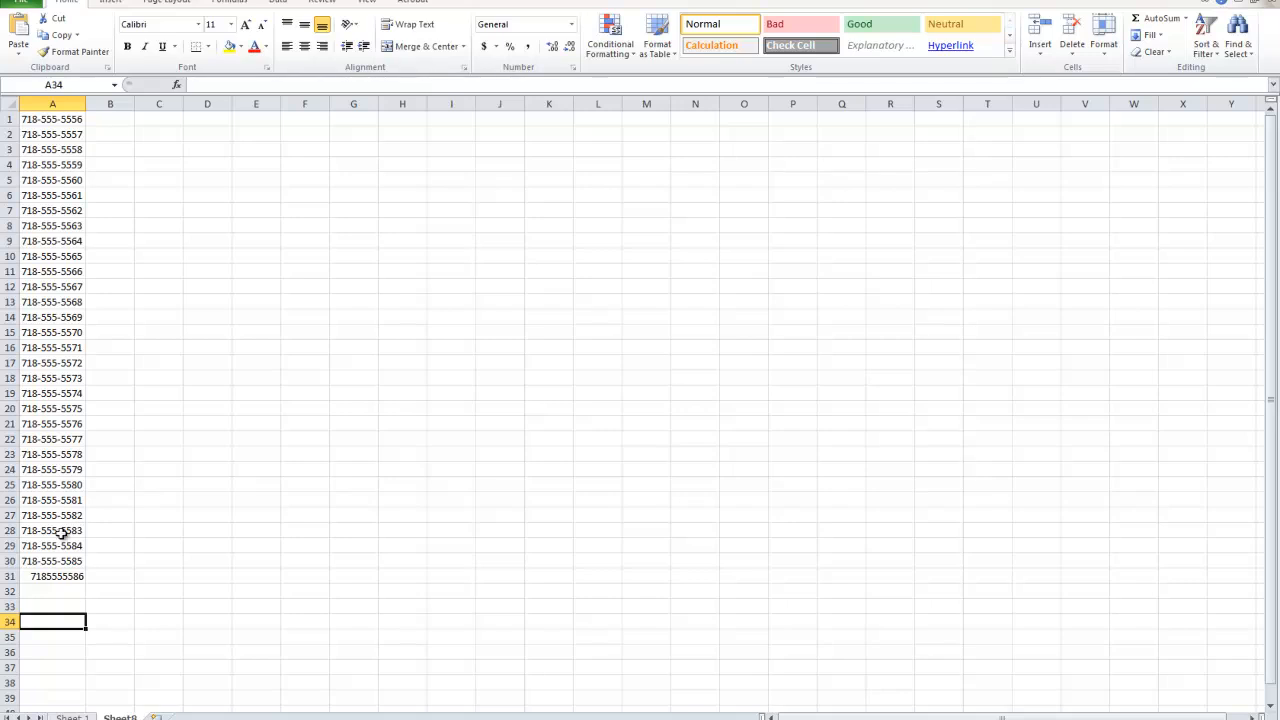
Remove all hyphens from the phone numbers in A1:A31 by replacing "-" with nothing throughout the selection.
{"action": "left_click", "coordinate": [50, 103]}
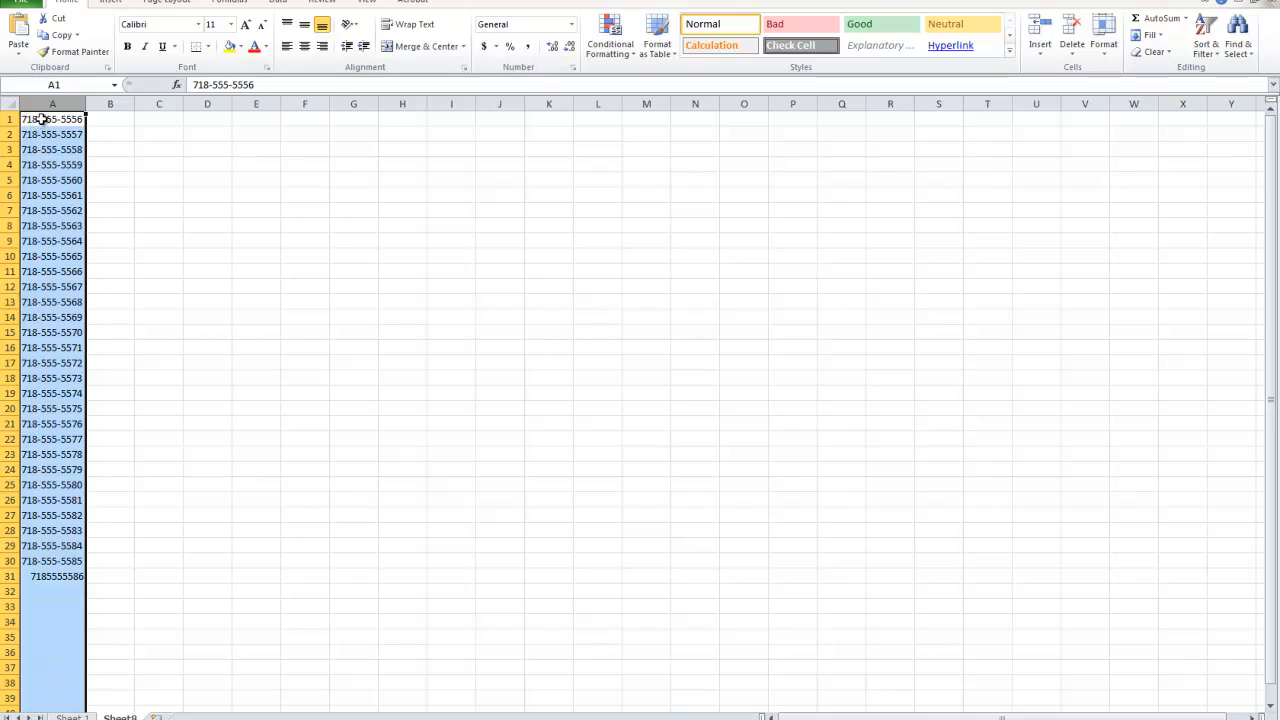
{"action": "left_click_drag", "start_coordinate": [55, 578], "coordinate": [53, 112]}
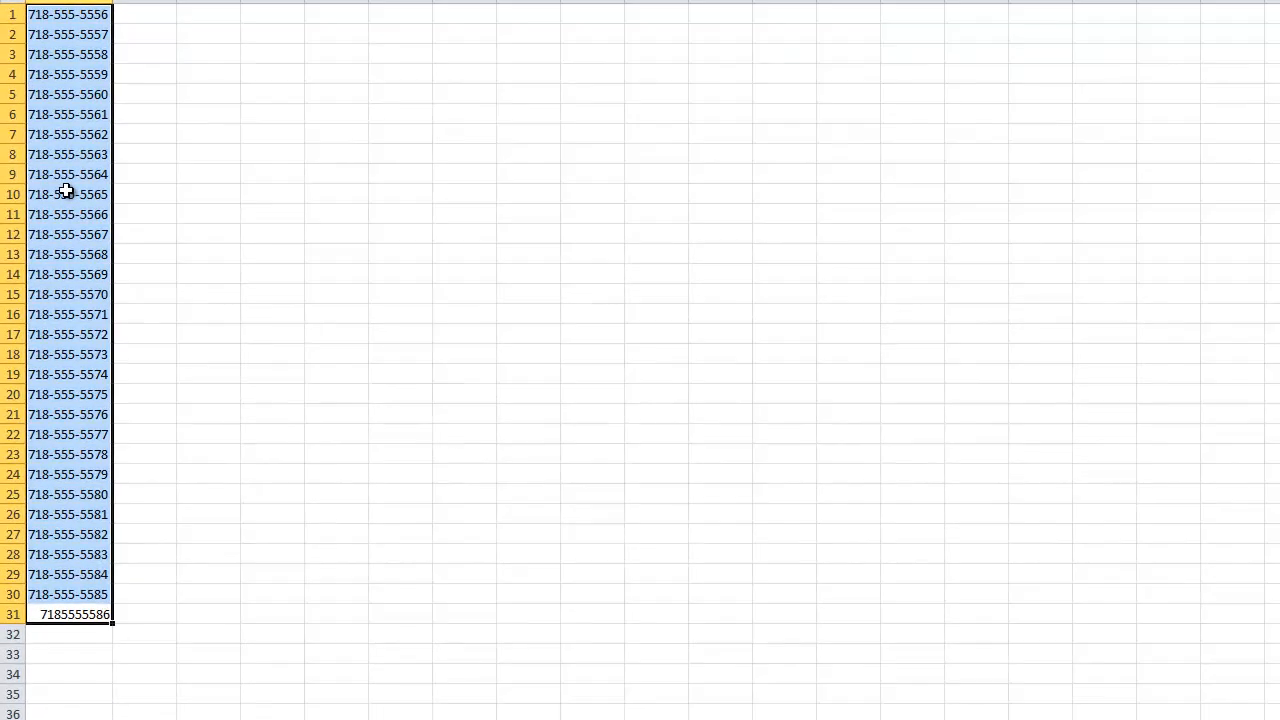
{"action": "key", "text": "ctrl+f"}
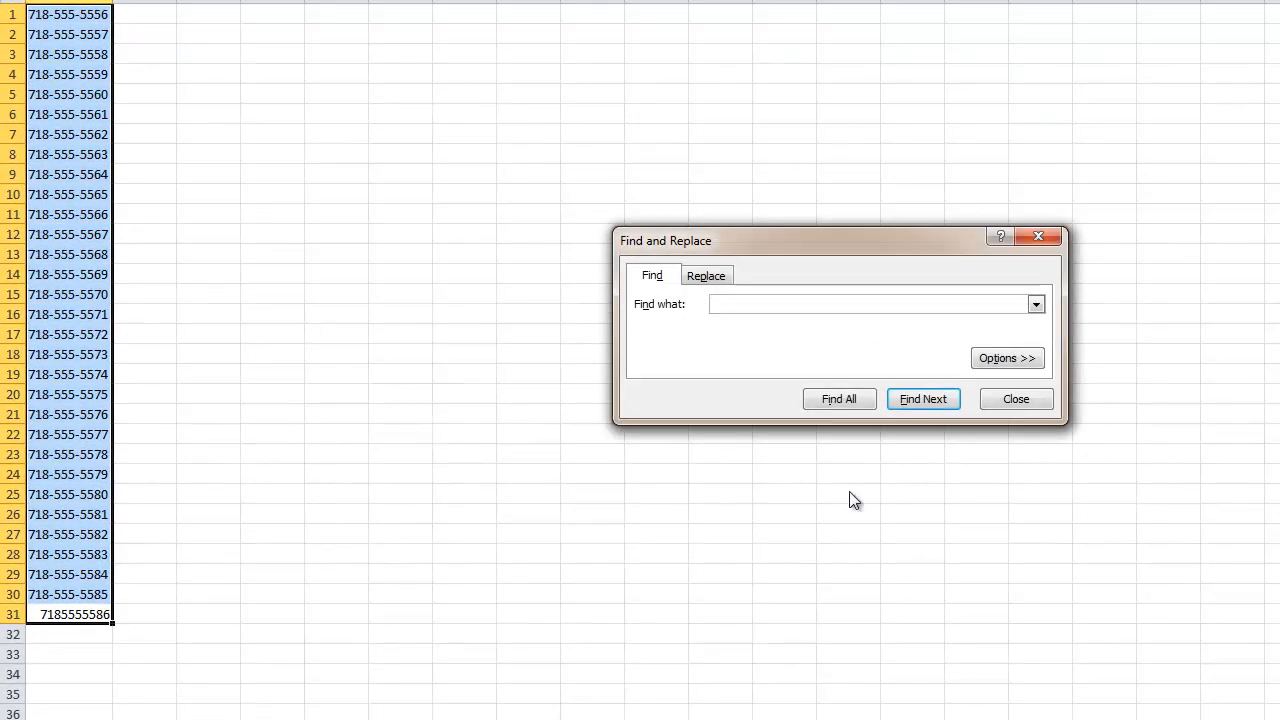
{"action": "left_click_drag", "start_coordinate": [721, 241], "coordinate": [265, 210]}
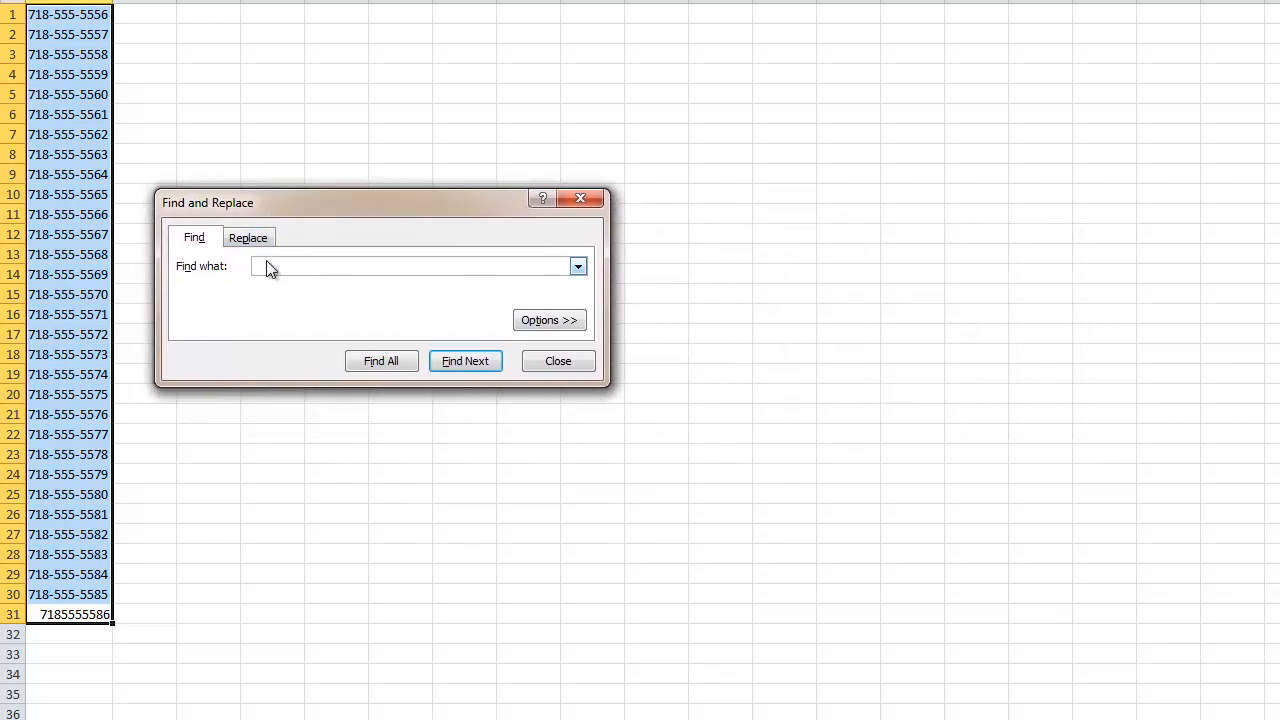
{"action": "left_click", "coordinate": [264, 240]}
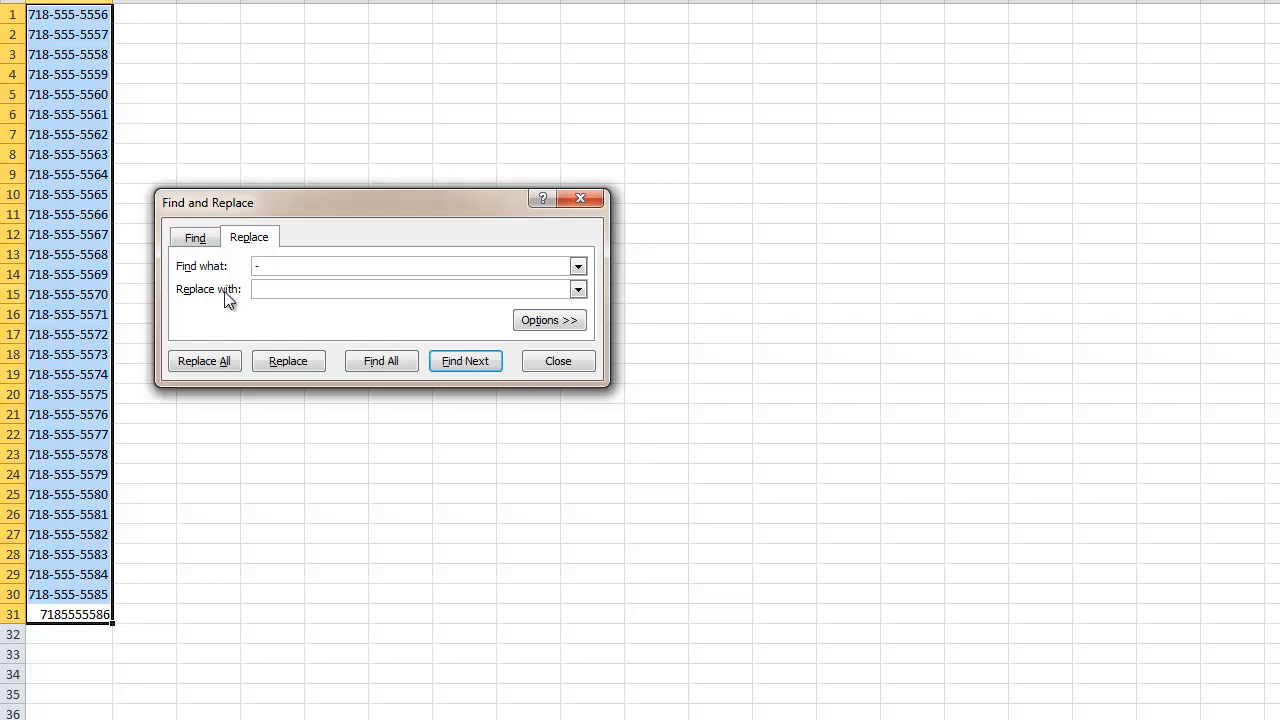
{"action": "left_click", "coordinate": [190, 365]}
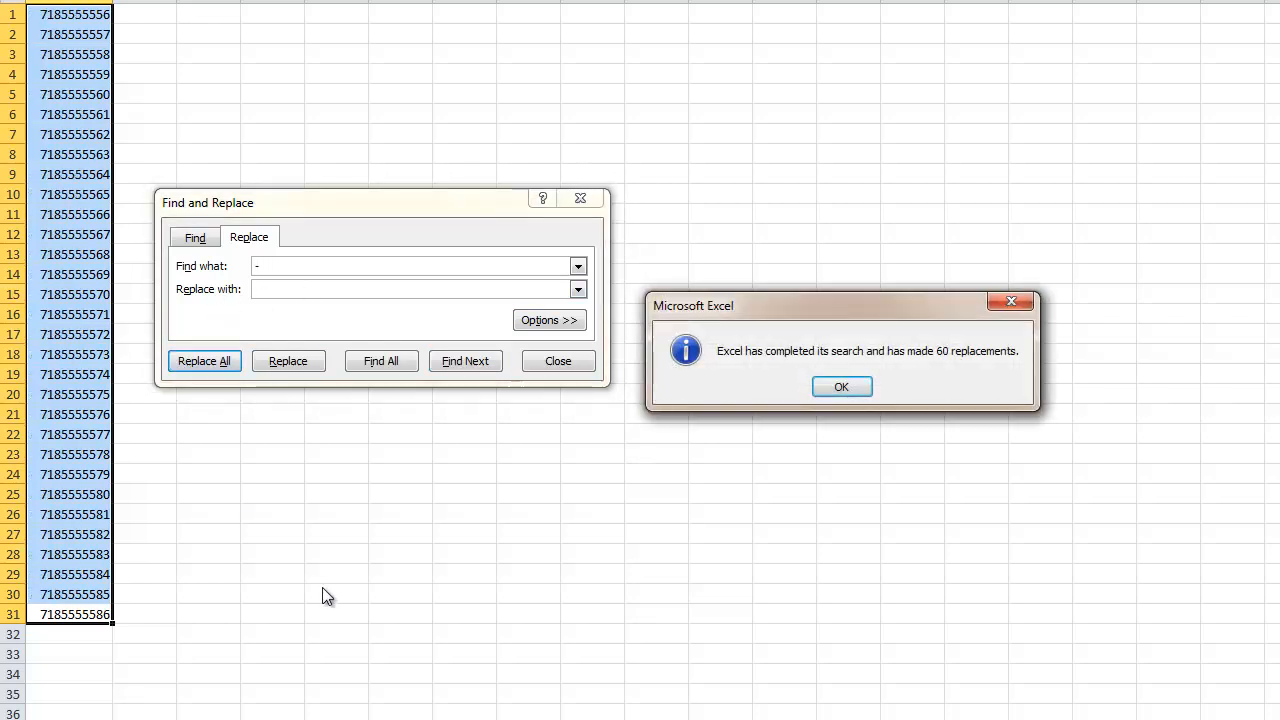
{"action": "left_click_drag", "start_coordinate": [880, 306], "coordinate": [417, 457]}
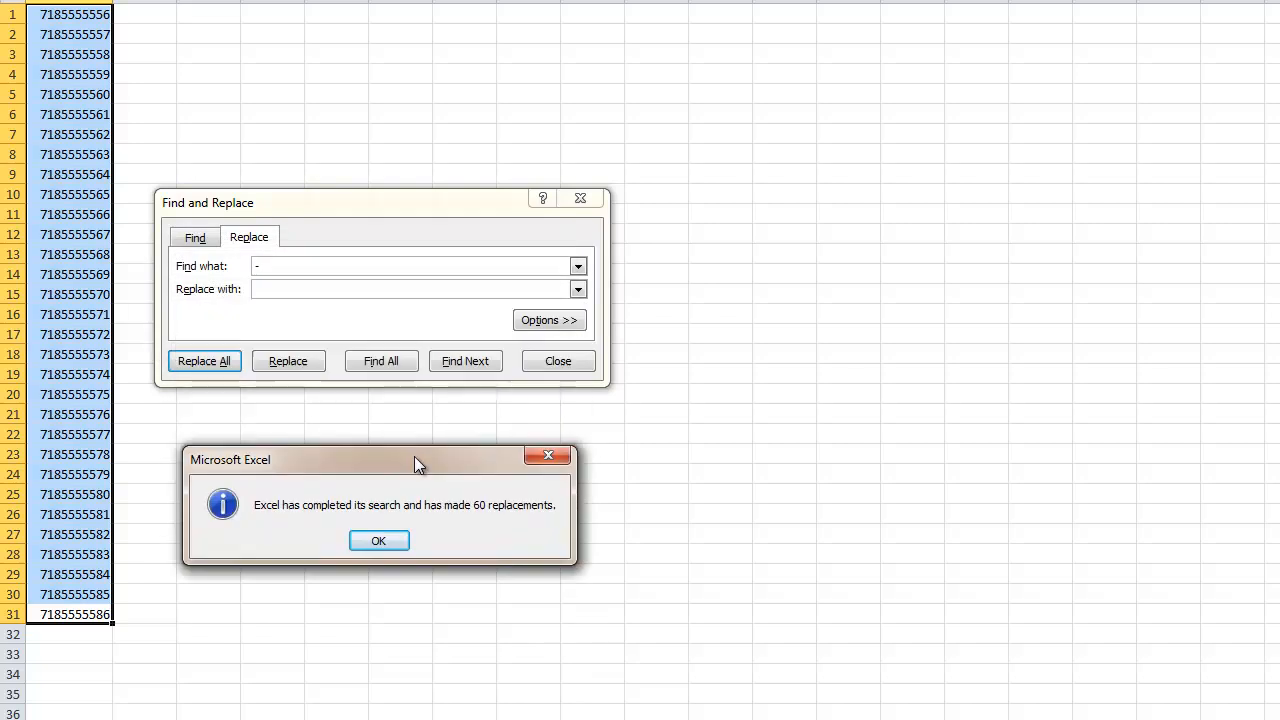
{"action": "left_click", "coordinate": [380, 541]}
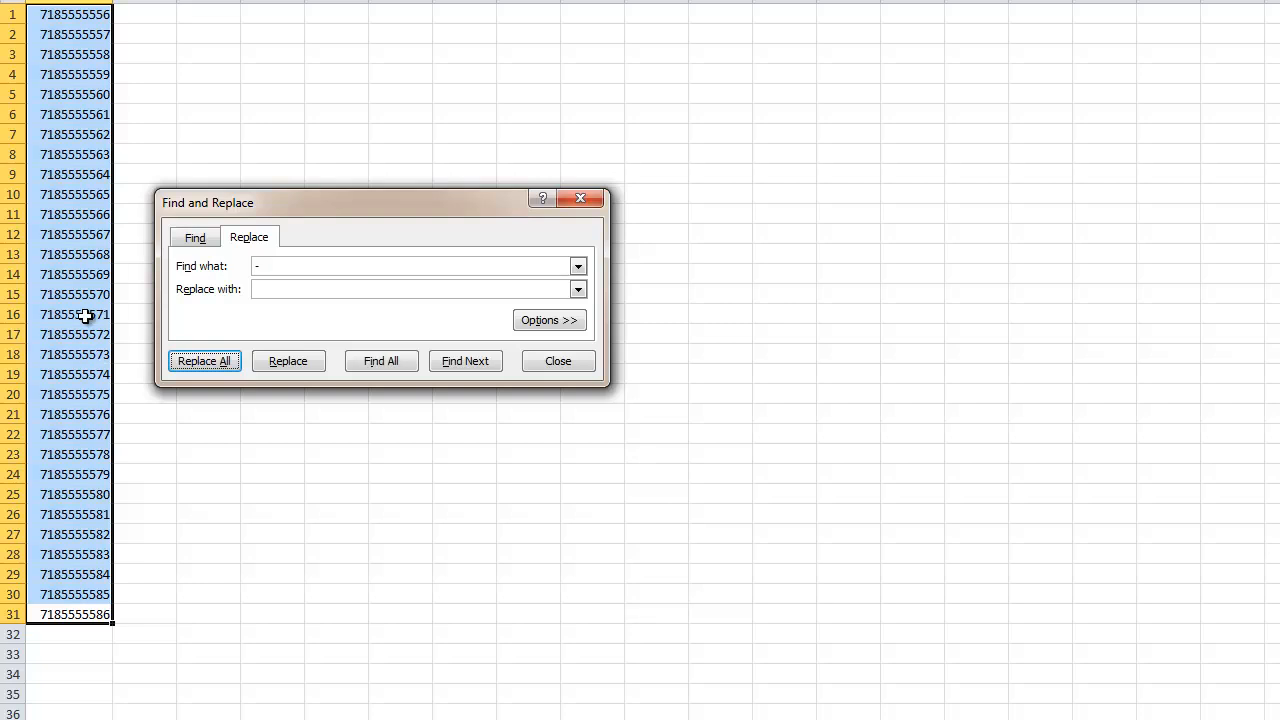
{"action": "left_click", "coordinate": [268, 269]}
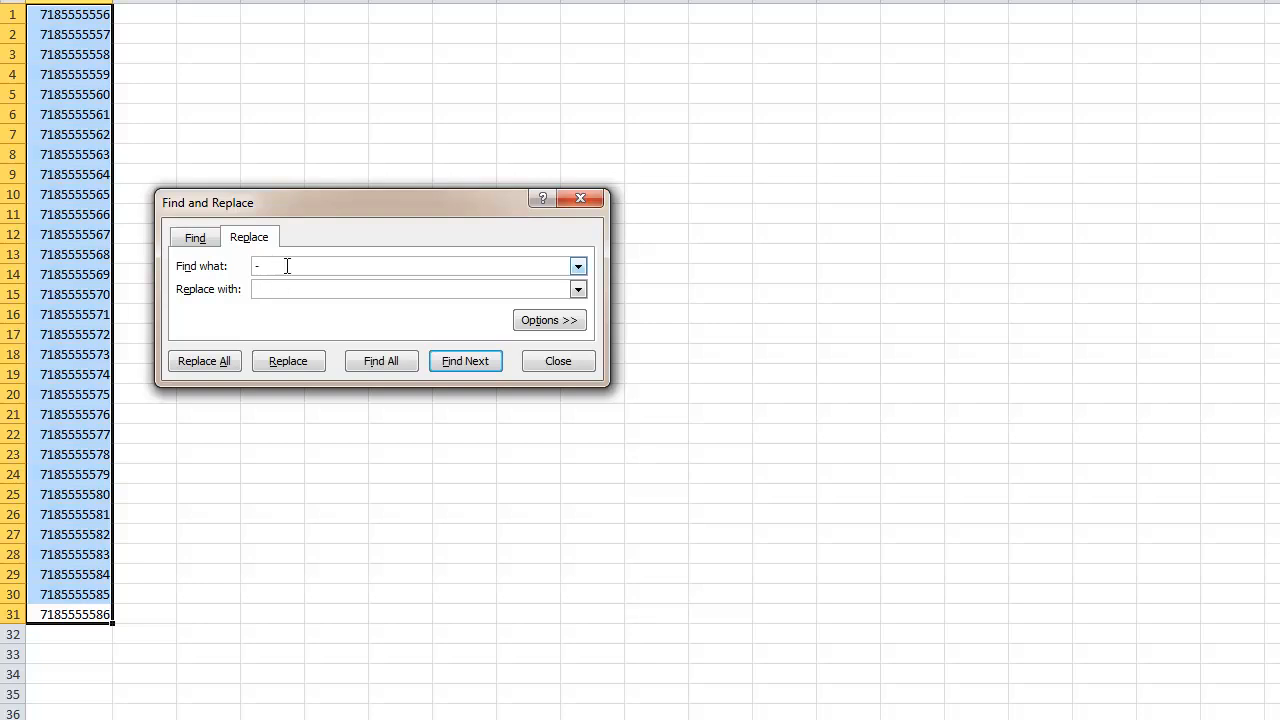
{"action": "left_click_drag", "start_coordinate": [287, 266], "coordinate": [148, 277]}
{"action": "left_click", "coordinate": [572, 197]}
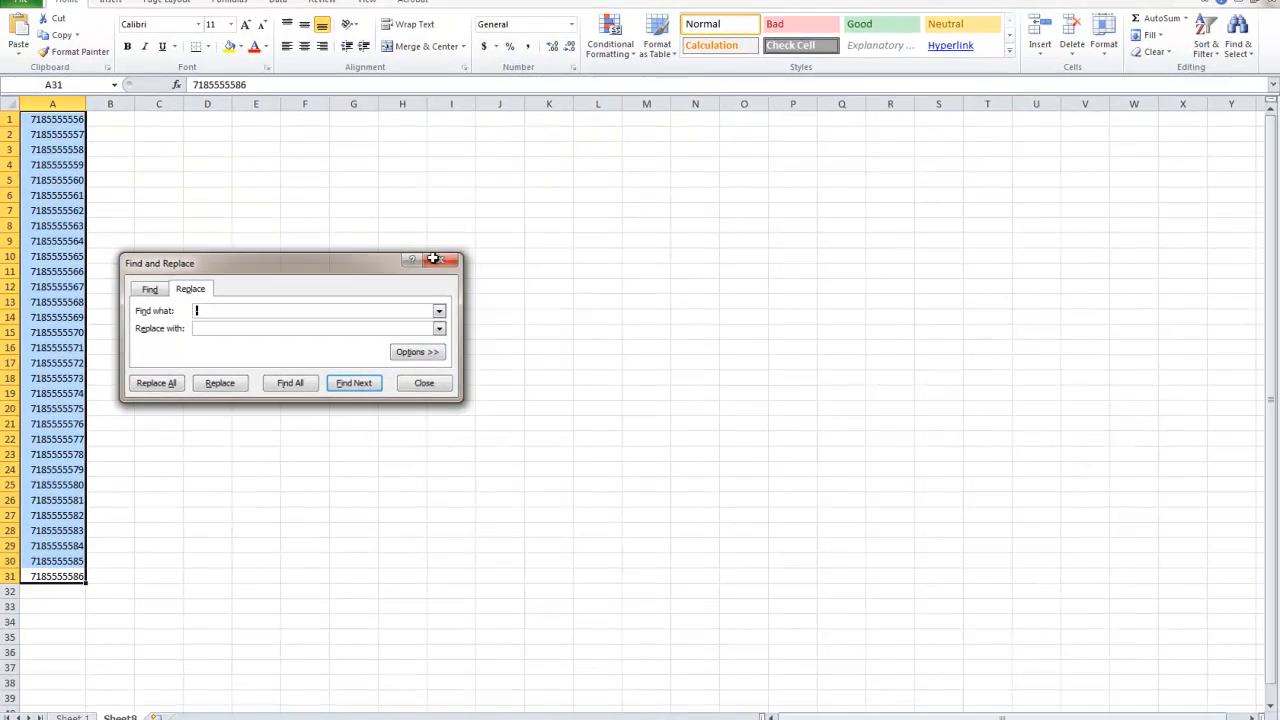
Replace every 7 with 8 throughout column A using Find and Replace.
{"action": "left_click", "coordinate": [44, 167]}
{"action": "left_click", "coordinate": [52, 102]}
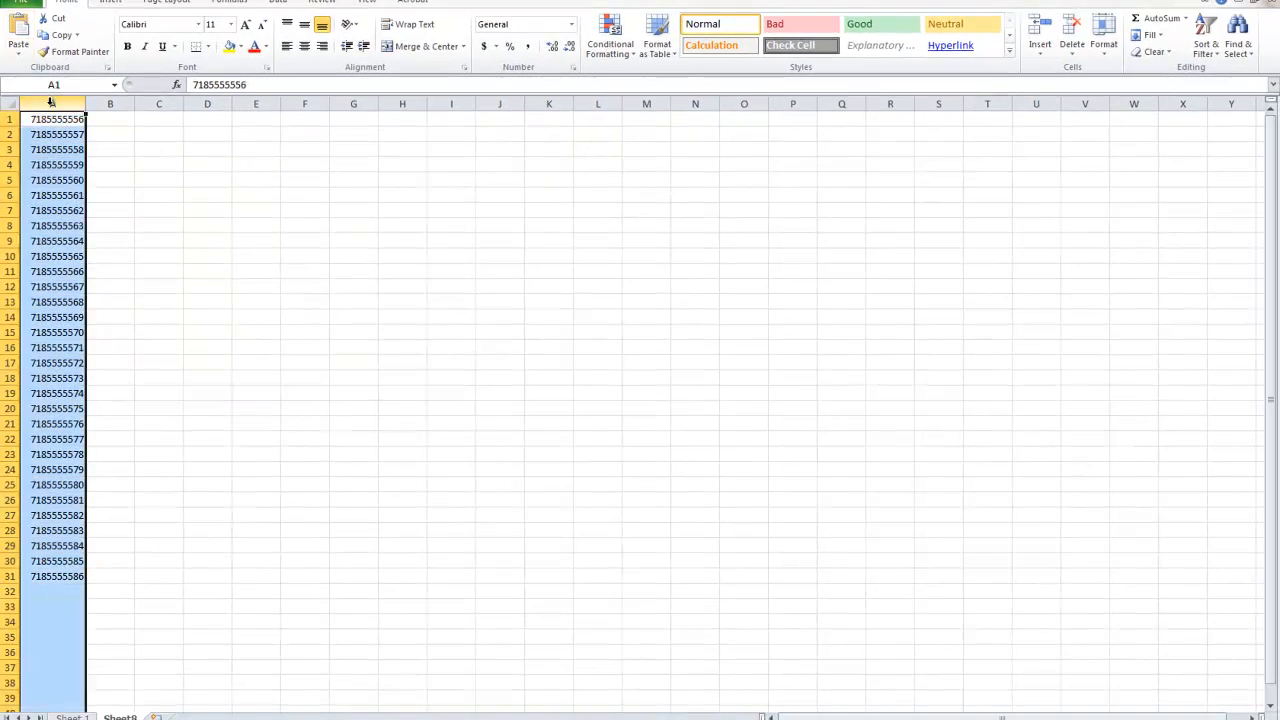
{"action": "key", "text": "ctrl+f"}
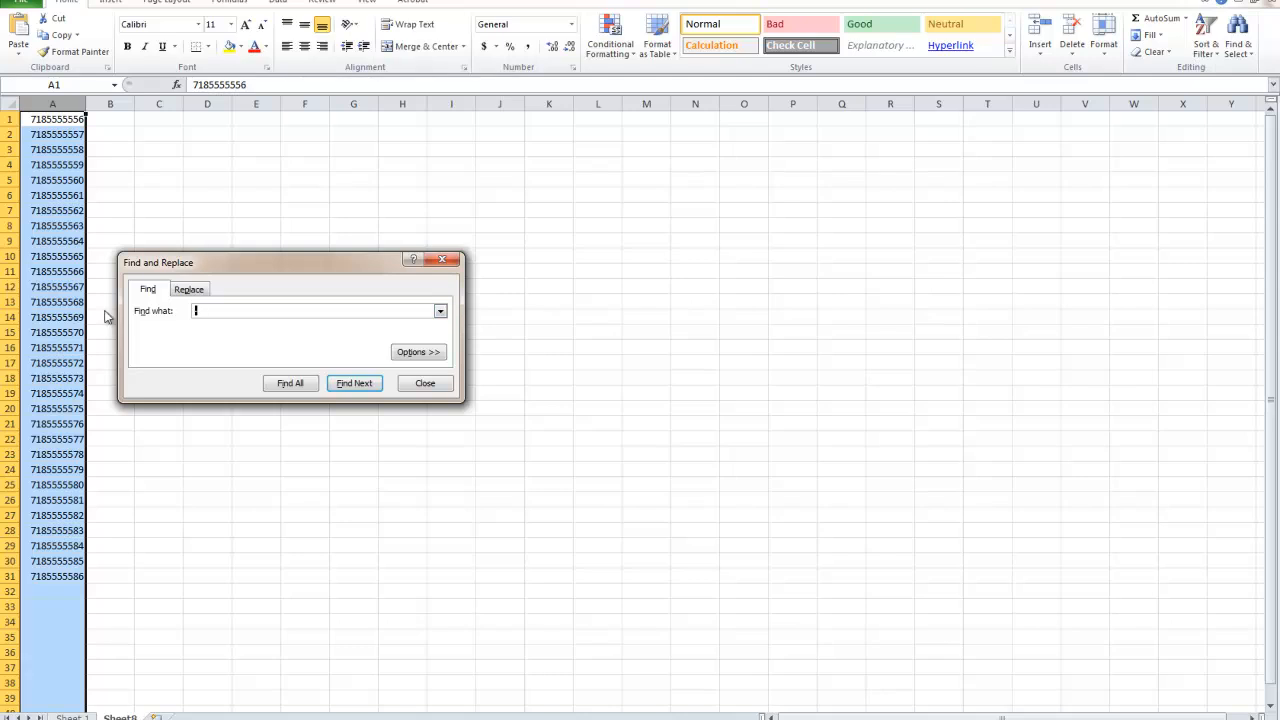
{"action": "left_click", "coordinate": [183, 290]}
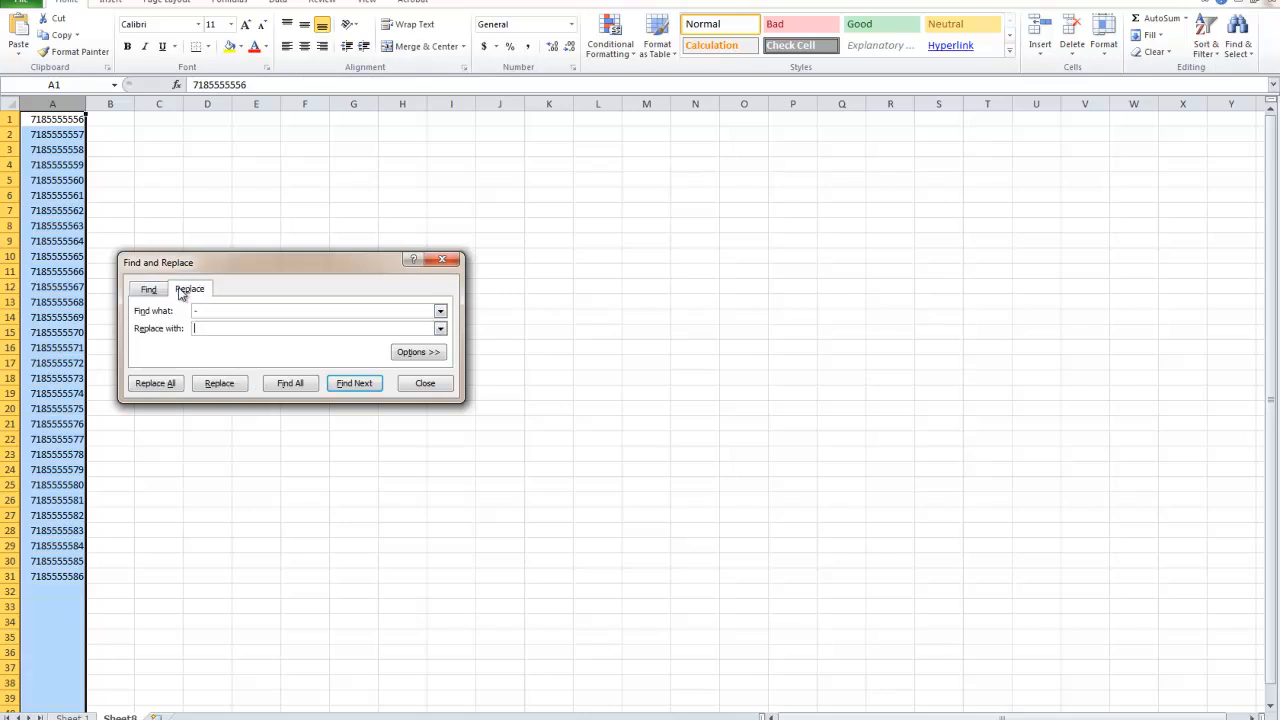
{"action": "type", "text": "7"}
{"action": "left_click", "coordinate": [214, 329]}
{"action": "type", "text": "8"}
{"action": "left_click", "coordinate": [160, 384]}
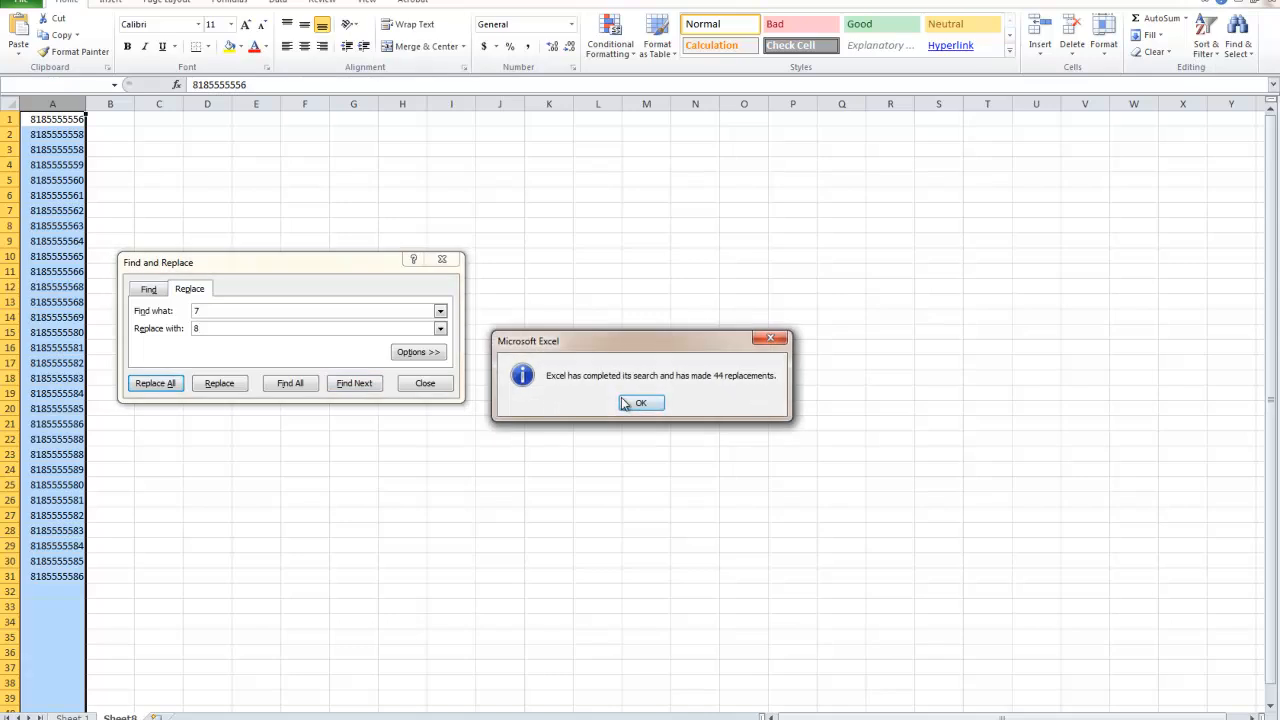
{"action": "left_click", "coordinate": [620, 399]}
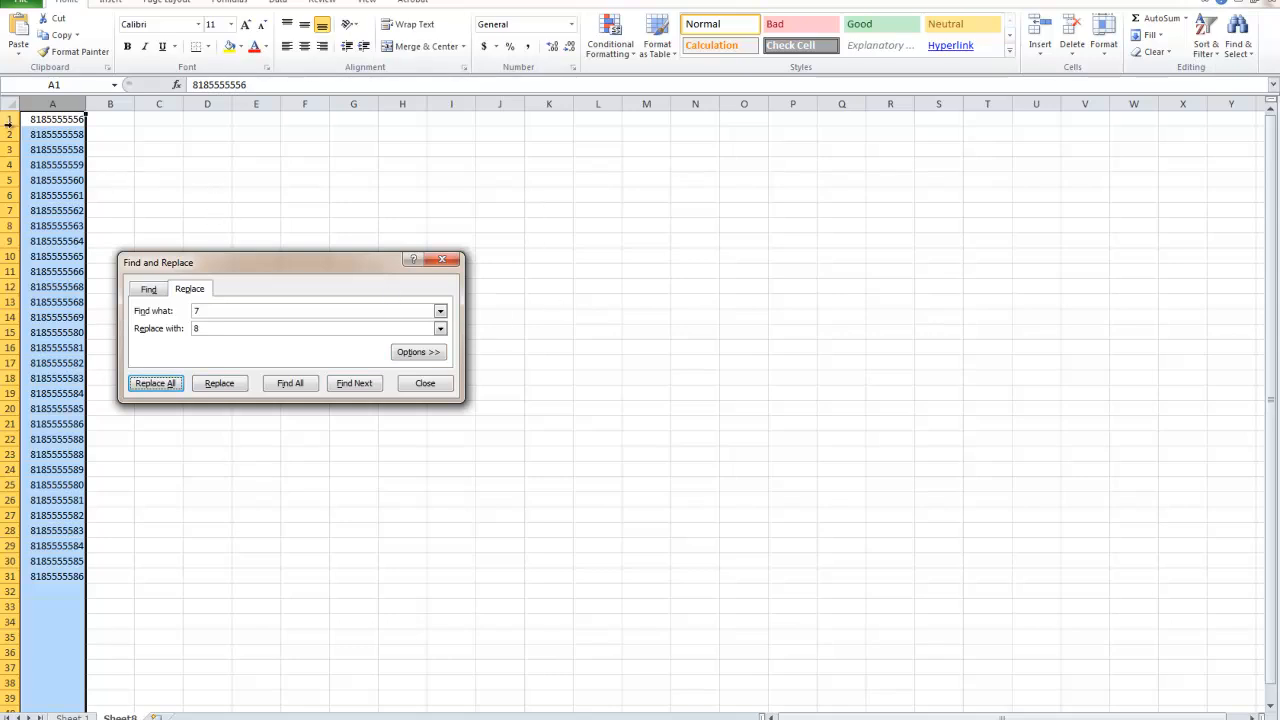
{"action": "left_click_drag", "start_coordinate": [44, 578], "coordinate": [40, 118]}
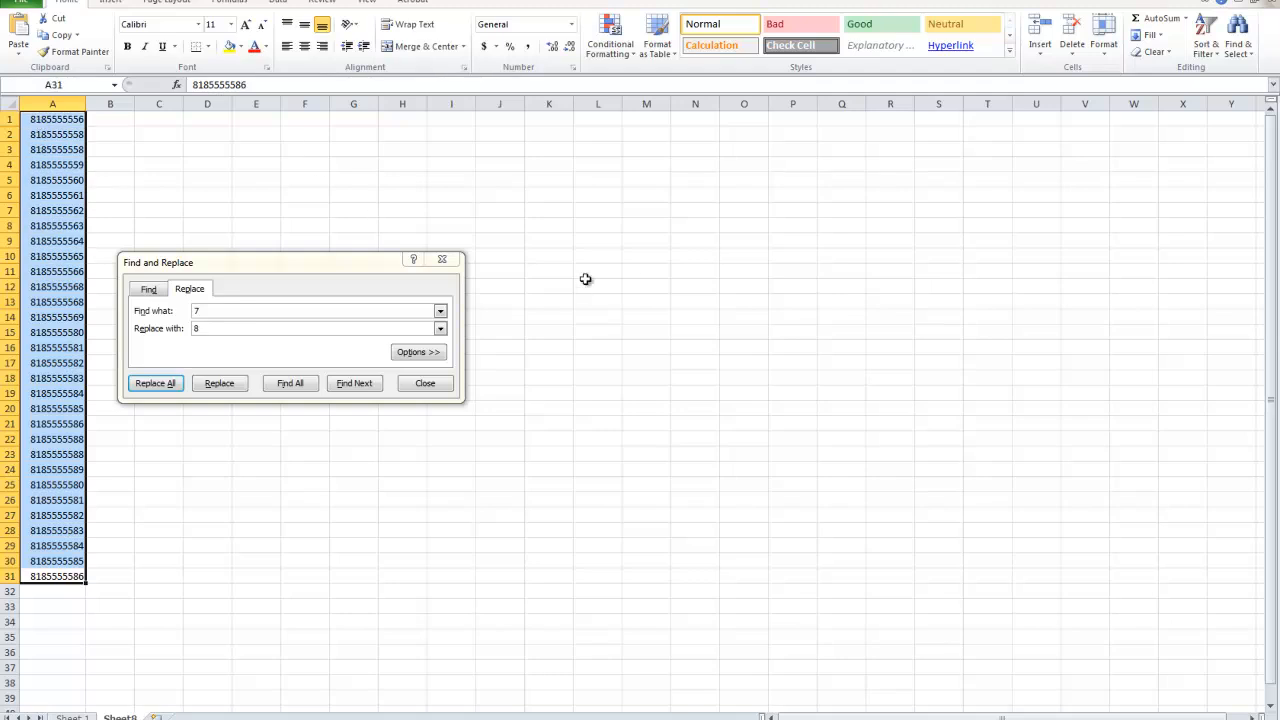
{"action": "left_click", "coordinate": [433, 260]}
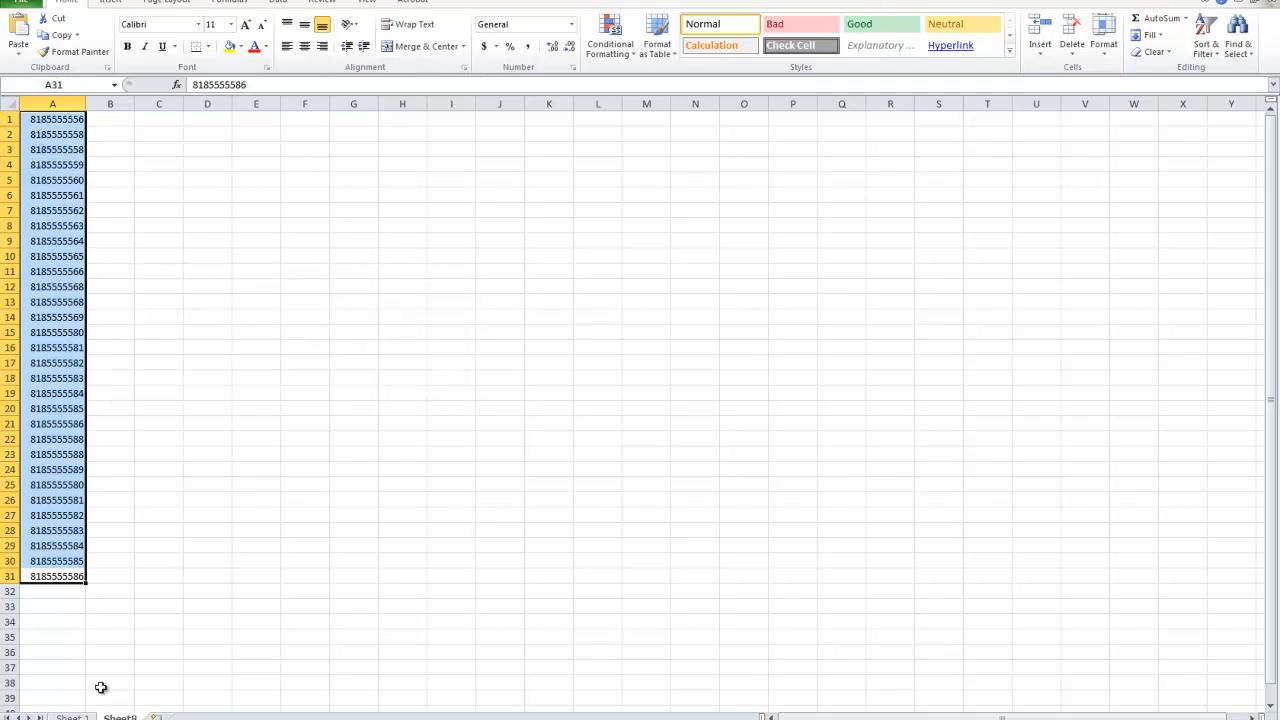
Rename Sheet8 as "Sheet 2" and return to Sheet 1.
{"action": "double_click", "coordinate": [120, 717]}
{"action": "type", "text": "Sheet 2"}
{"action": "left_click", "coordinate": [126, 702]}
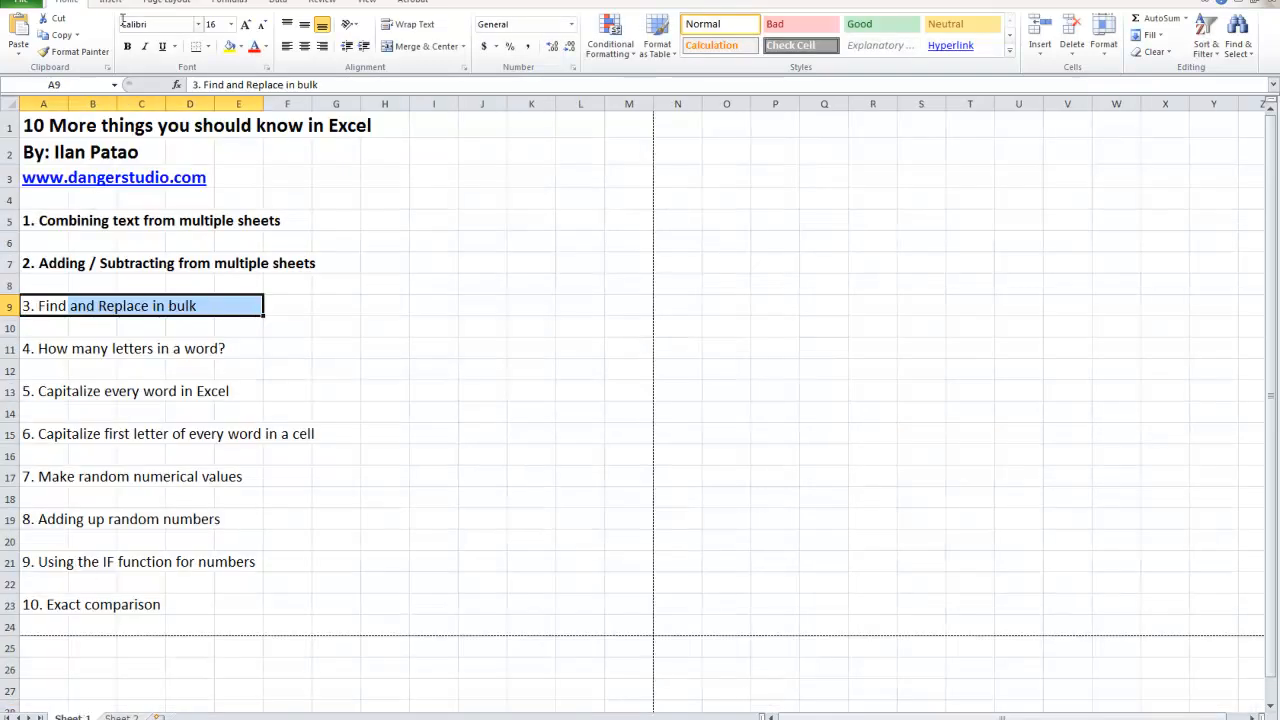
Bold list item 3, "Find and Replace in bulk", and select item 4, "How many letters in a word?".
{"action": "left_click", "coordinate": [127, 46]}
{"action": "left_click", "coordinate": [55, 345]}
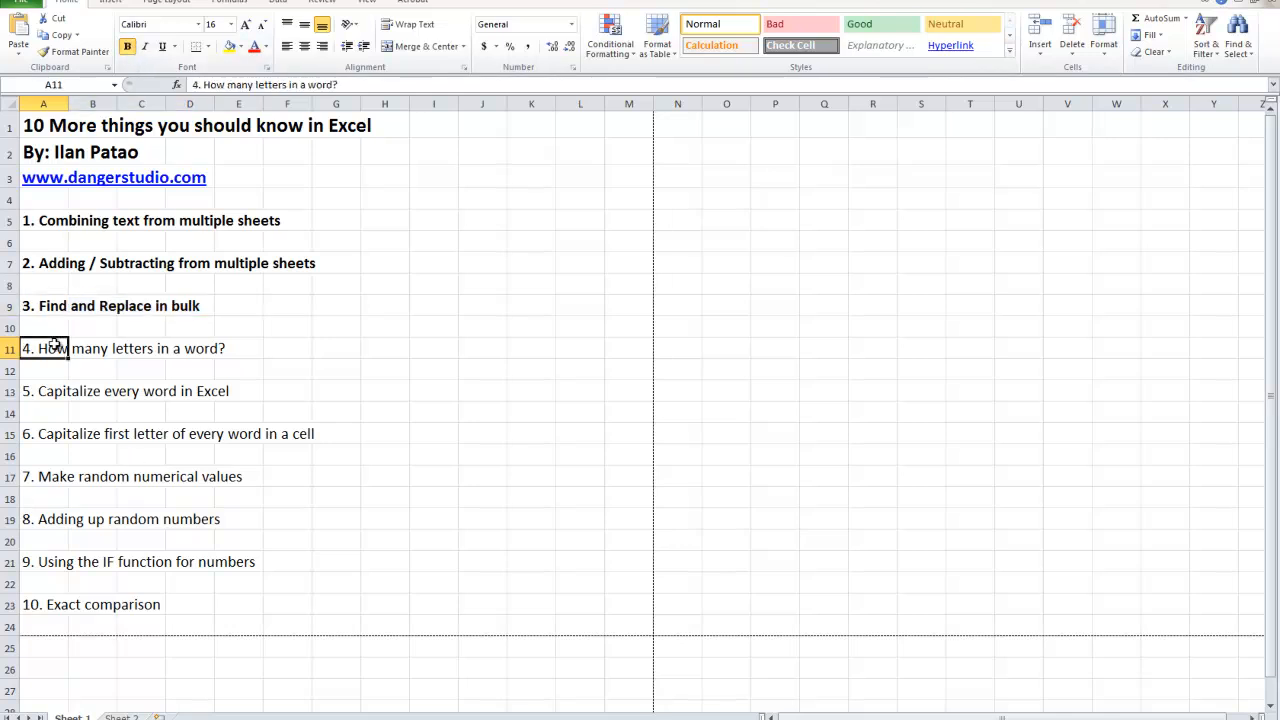
{"action": "left_click_drag", "start_coordinate": [29, 348], "coordinate": [251, 348]}
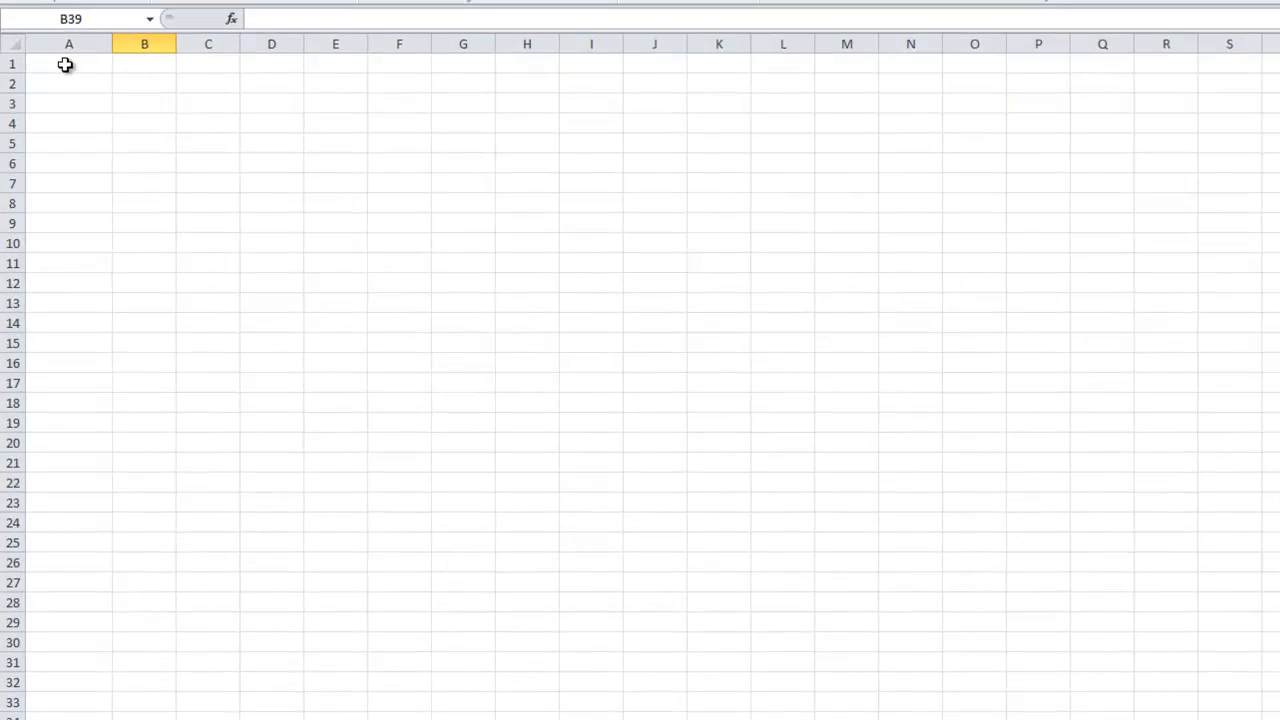
Enter the words dog, cat, bird, lion and rat in cells A1:A5 of Sheet 2.
{"action": "left_click", "coordinate": [65, 63]}
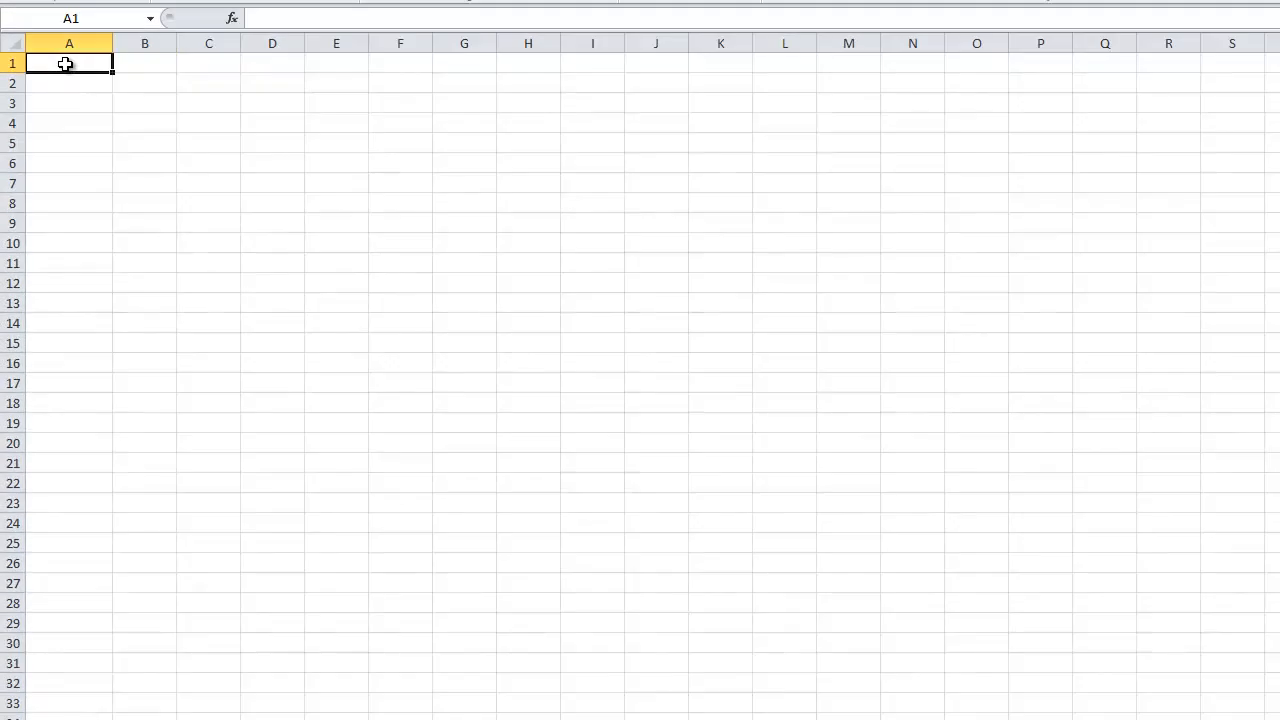
{"action": "type", "text": "dog"}
{"action": "key", "text": "Return"}
{"action": "type", "text": "cat"}
{"action": "key", "text": "Return"}
{"action": "type", "text": "bird"}
{"action": "key", "text": "Return"}
{"action": "type", "text": "lion"}
{"action": "key", "text": "Return"}
{"action": "type", "text": "rat"}
{"action": "left_click", "coordinate": [106, 126]}
Count the letters of the word in A1 with =LEN(A1) in B1 and fill the formula down to B5.
{"action": "left_click", "coordinate": [144, 67]}
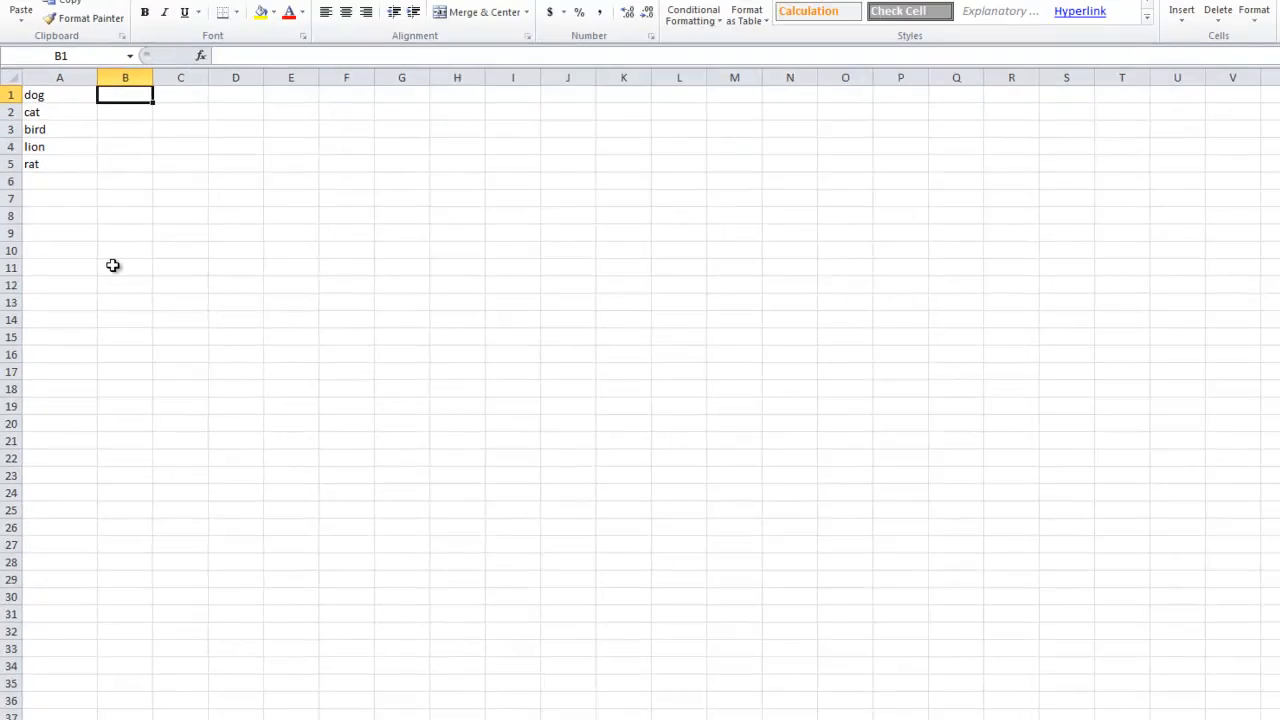
{"action": "type", "text": "="}
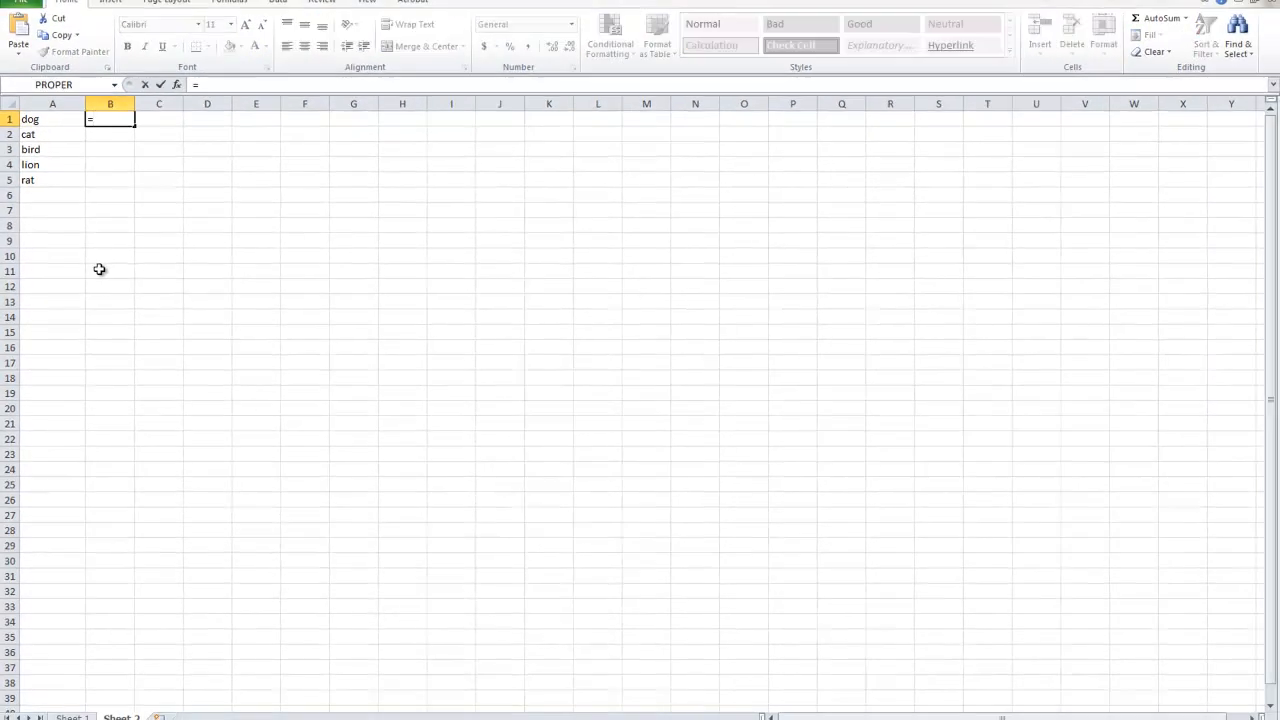
{"action": "type", "text": "LEN"}
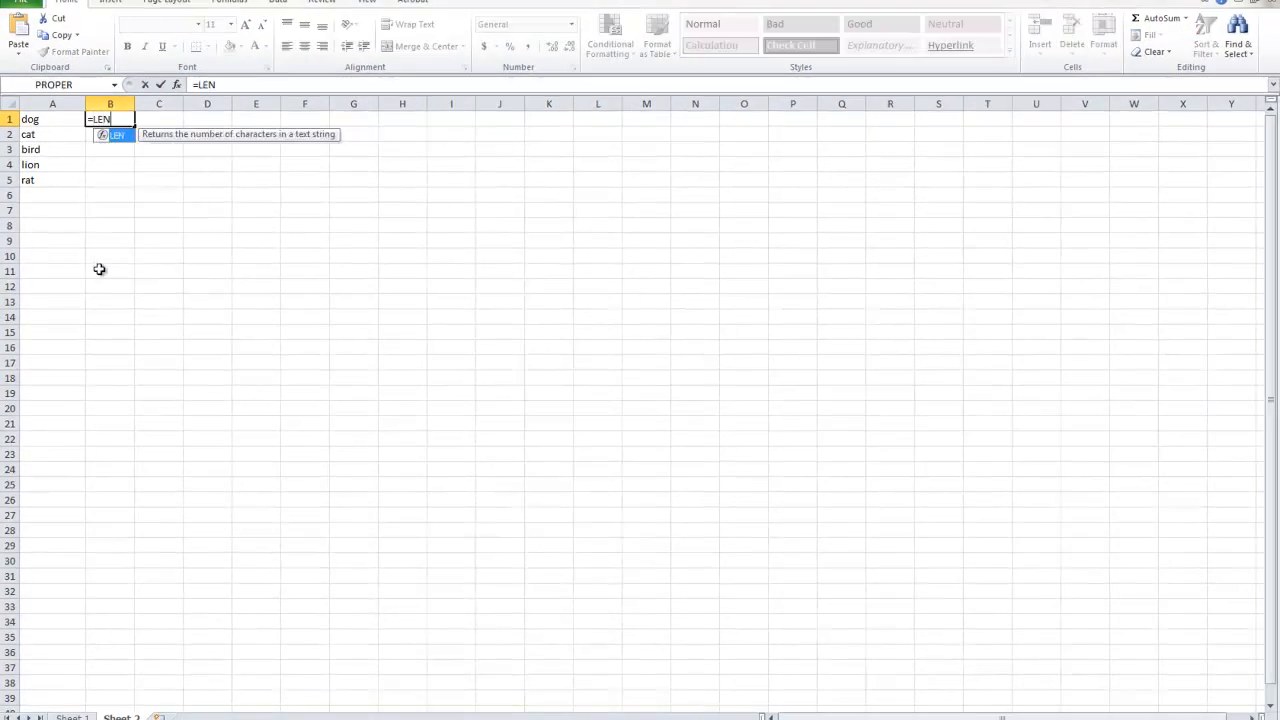
{"action": "double_click", "coordinate": [118, 137]}
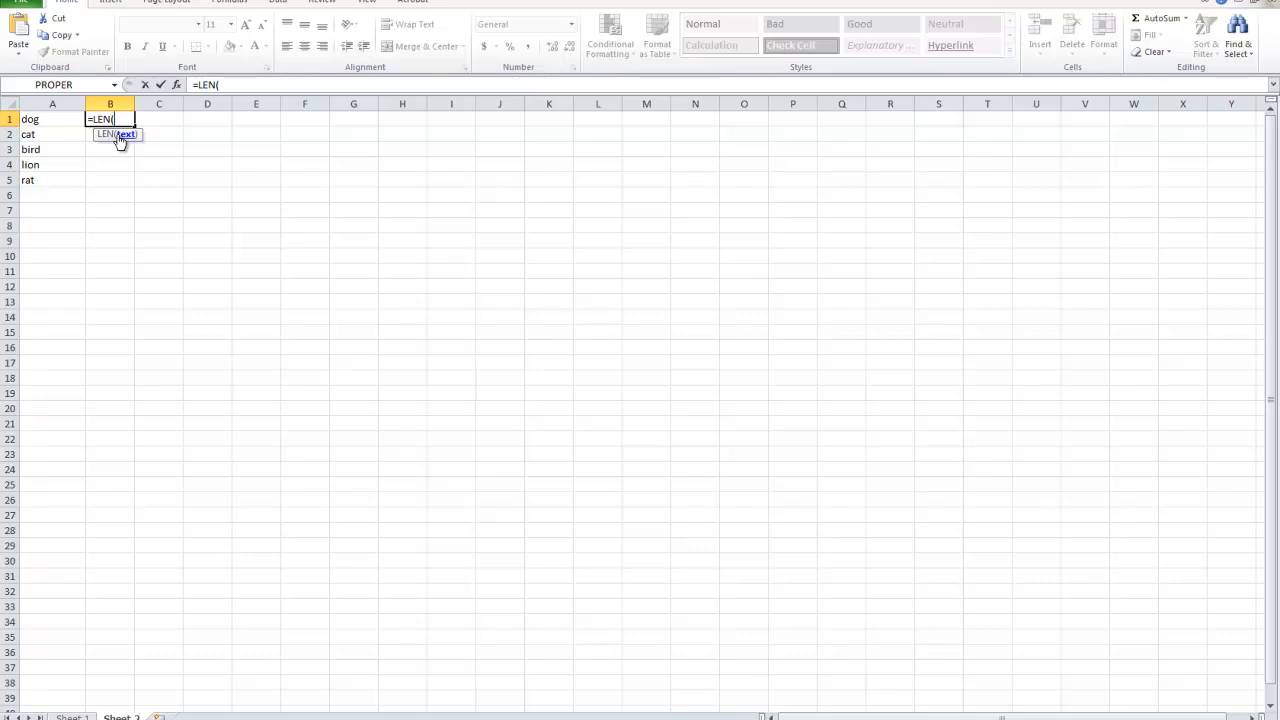
{"action": "type", "text": "A1"}
{"action": "key", "text": "Return"}
{"action": "key", "text": "Up"}
{"action": "left_click_drag", "start_coordinate": [135, 127], "coordinate": [131, 186]}
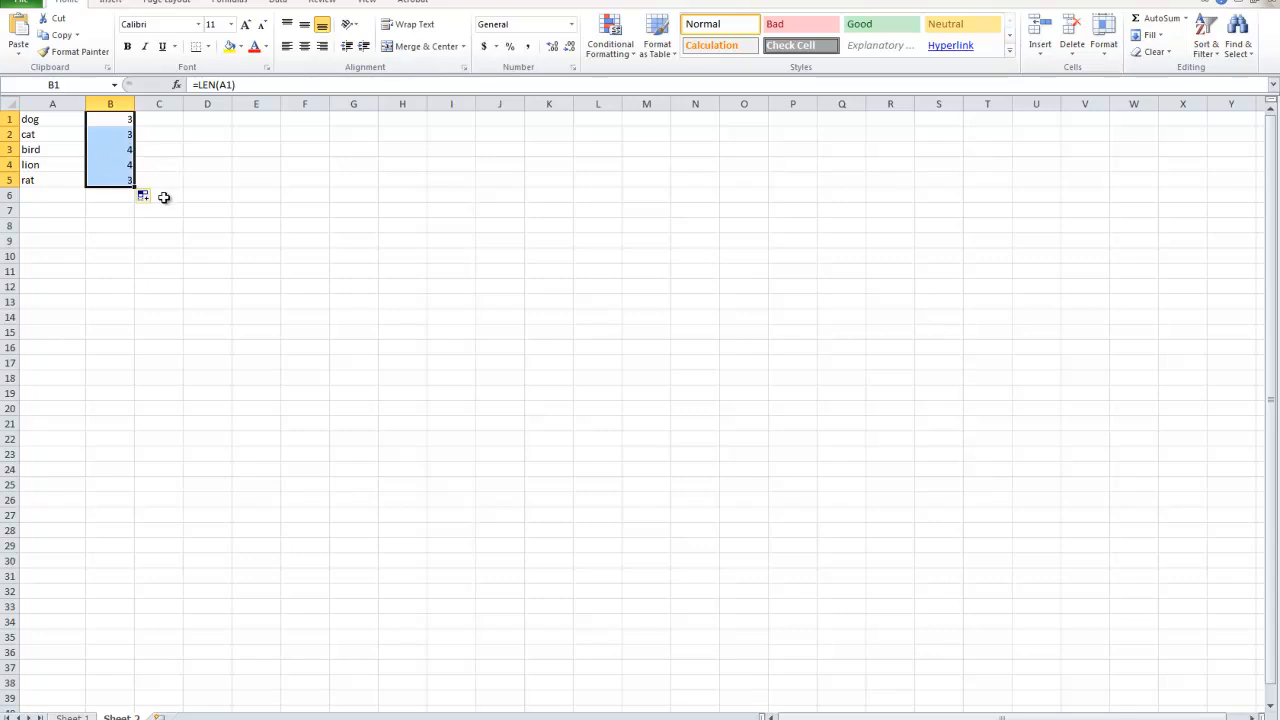
Extend the letter-count formula from B5 down to B8 and enter the word "beautiful" in A6.
{"action": "left_click_drag", "start_coordinate": [104, 180], "coordinate": [92, 228]}
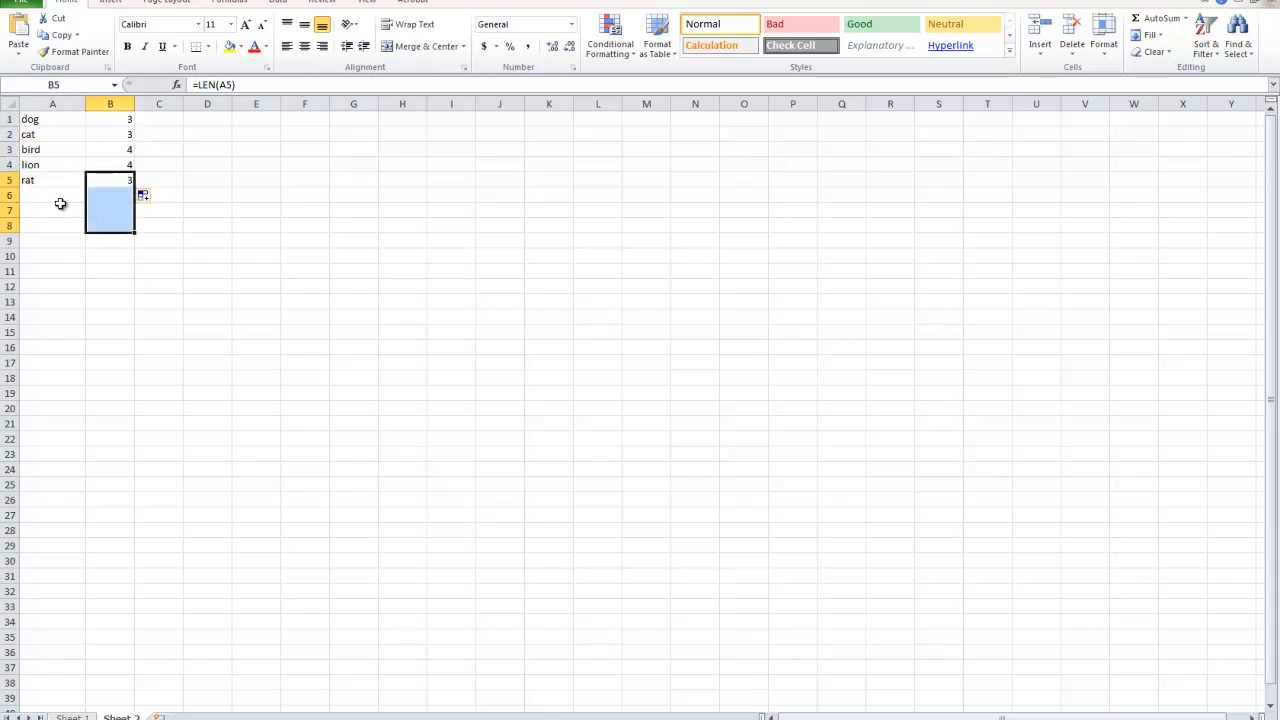
{"action": "left_click", "coordinate": [58, 197]}
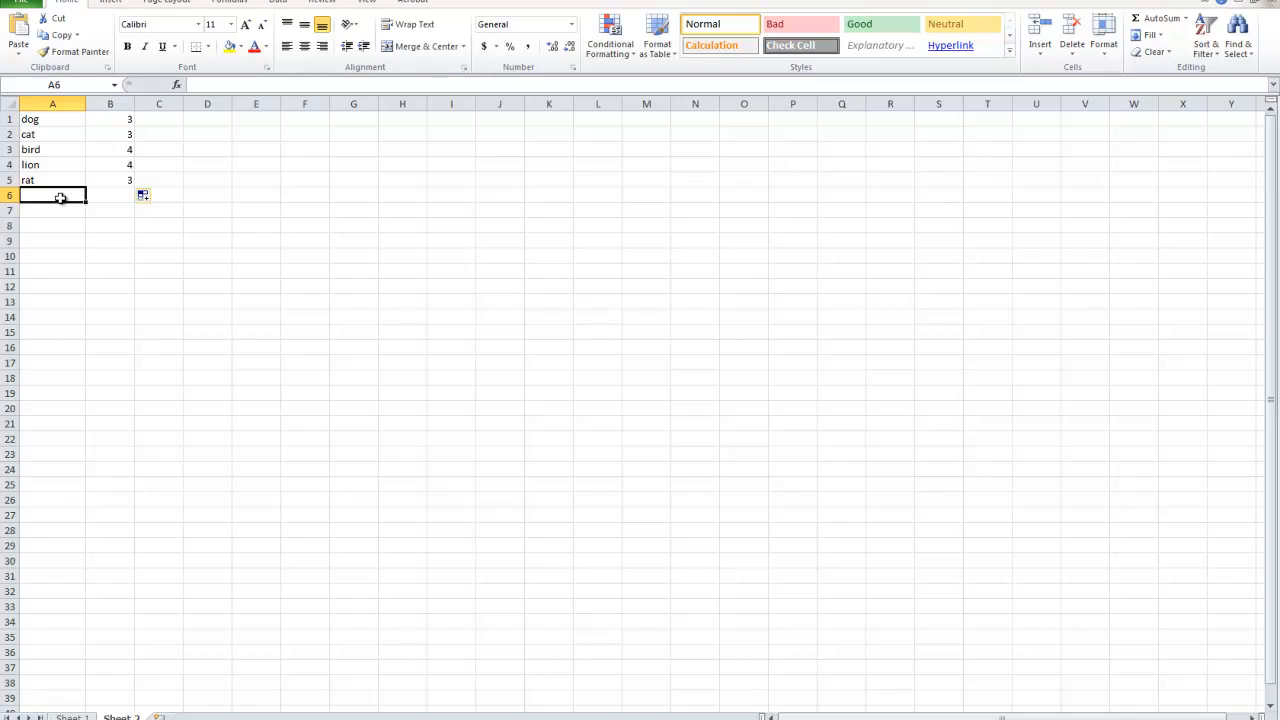
{"action": "type", "text": "beauy"}
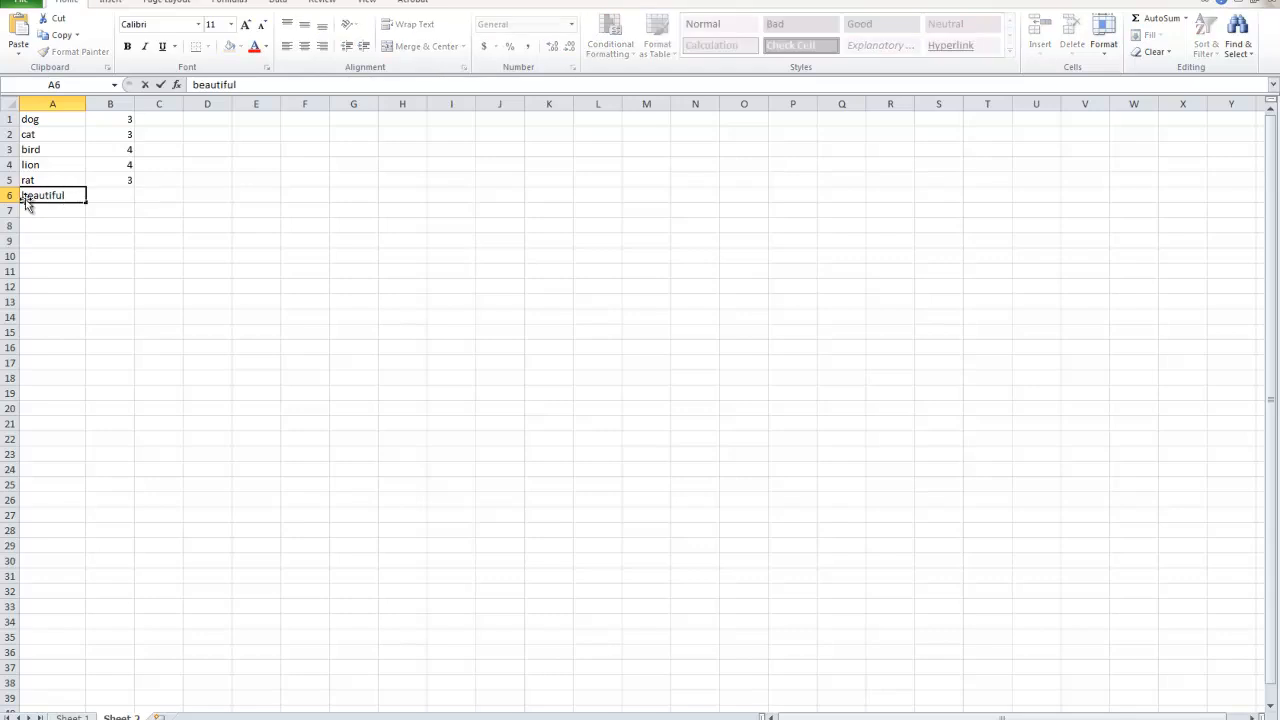
{"action": "left_click", "coordinate": [58, 256]}
{"action": "left_click", "coordinate": [35, 198]}
{"action": "left_click", "coordinate": [124, 195]}
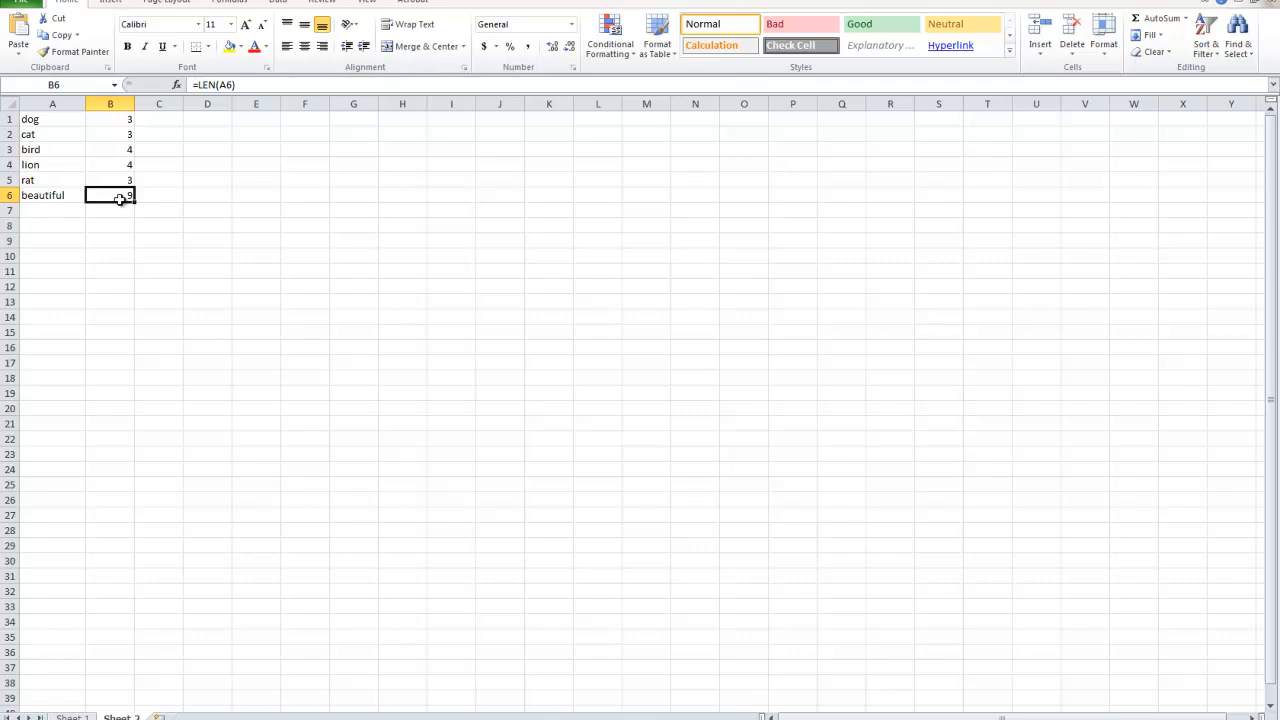
Clear the letter counts in B1:B6 and re-enter the formula =LEN(A6) in B6.
{"action": "left_click_drag", "start_coordinate": [97, 196], "coordinate": [111, 112]}
{"action": "key", "text": "Delete"}
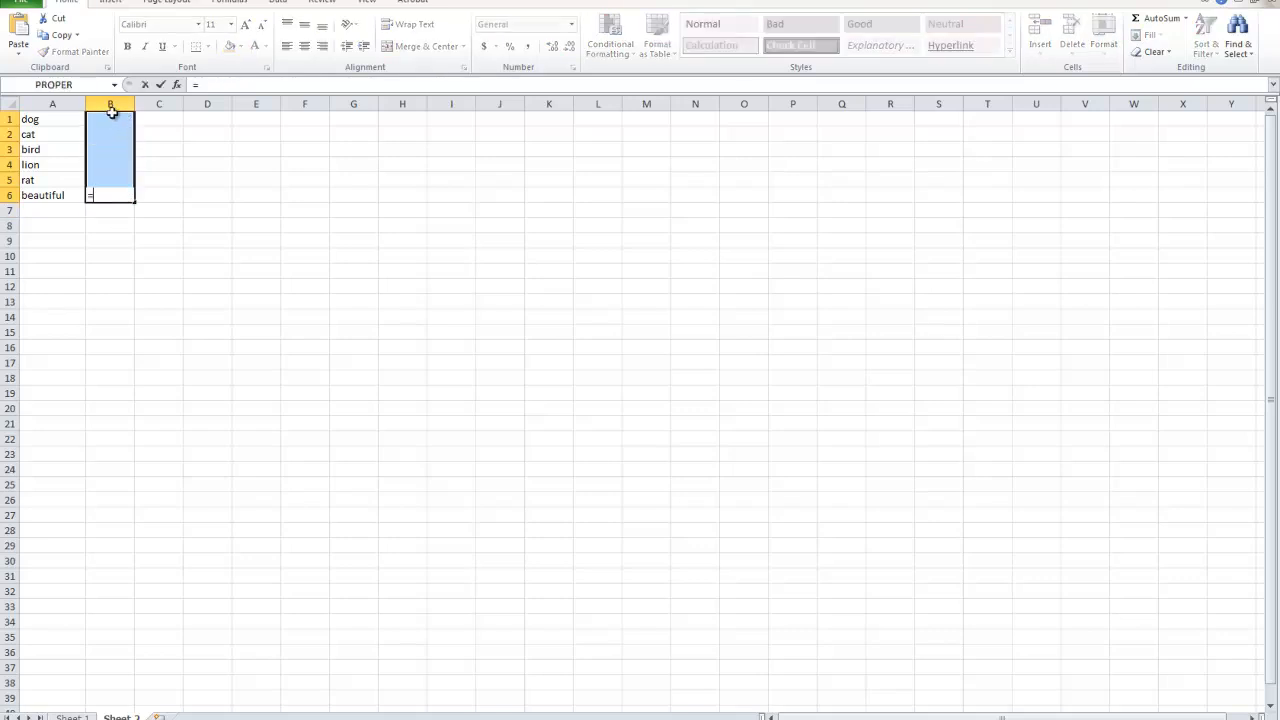
{"action": "type", "text": "=LEN"}
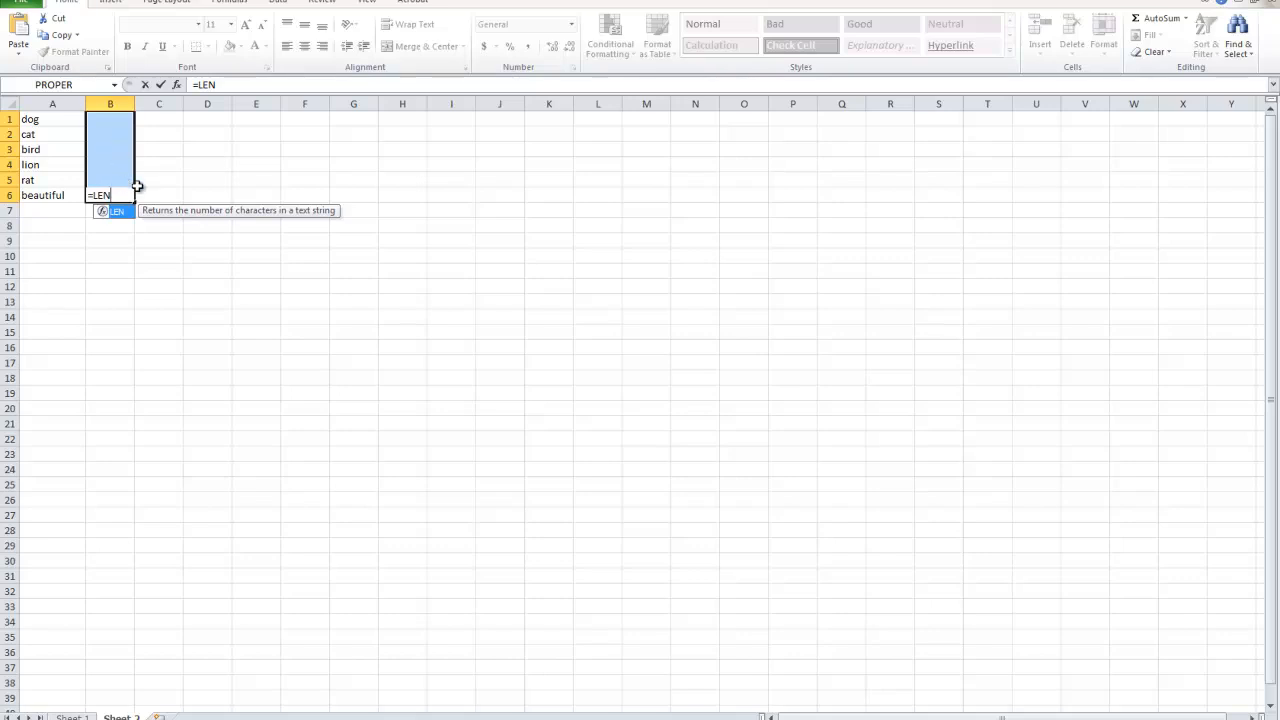
{"action": "type", "text": "("}
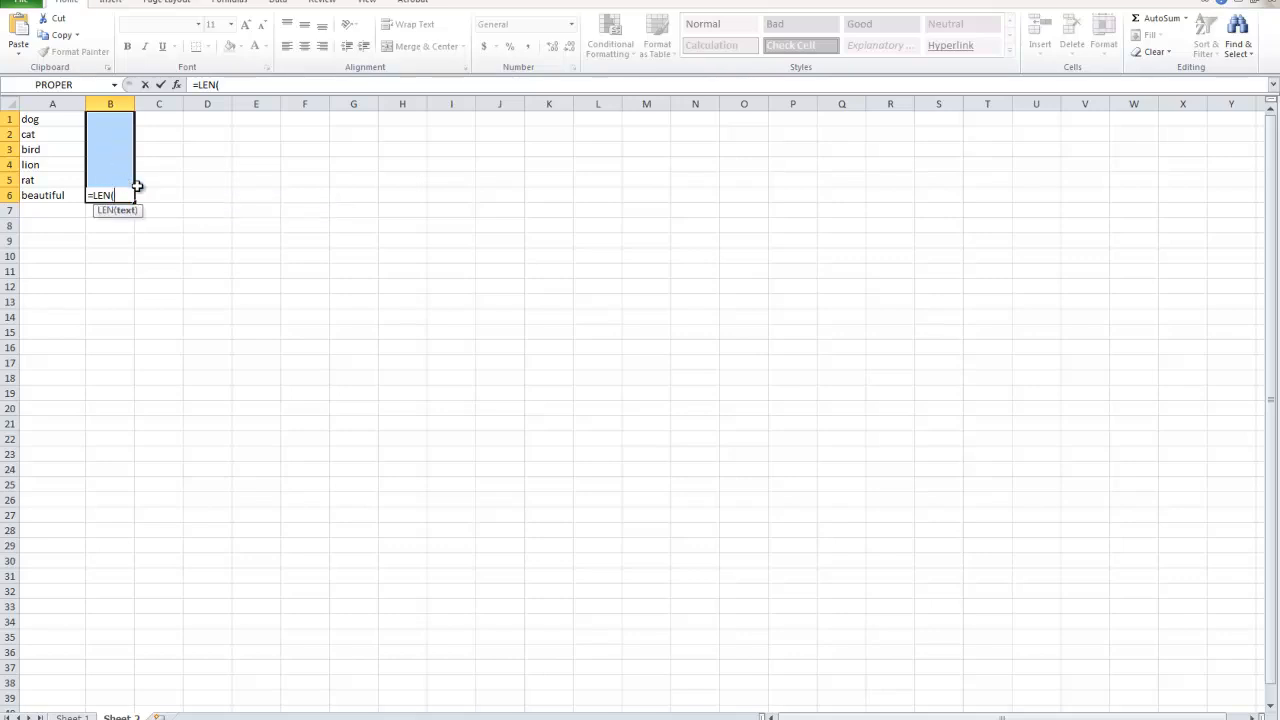
{"action": "type", "text": "A6"}
{"action": "key", "text": "Return"}
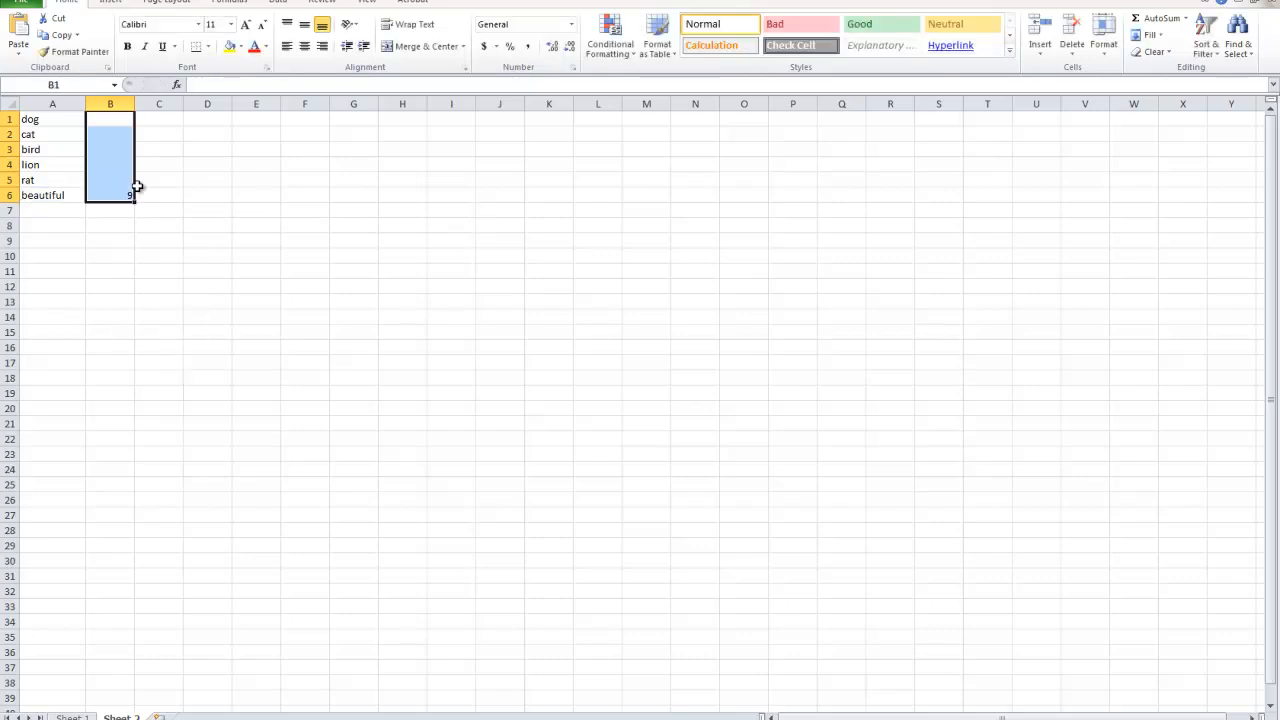
Delete the formula in B6 and clear all the sample words in A1:B6.
{"action": "left_click", "coordinate": [116, 196]}
{"action": "key", "text": "Delete"}
{"action": "left_click", "coordinate": [100, 205]}
{"action": "left_click_drag", "start_coordinate": [108, 196], "coordinate": [10, 97]}
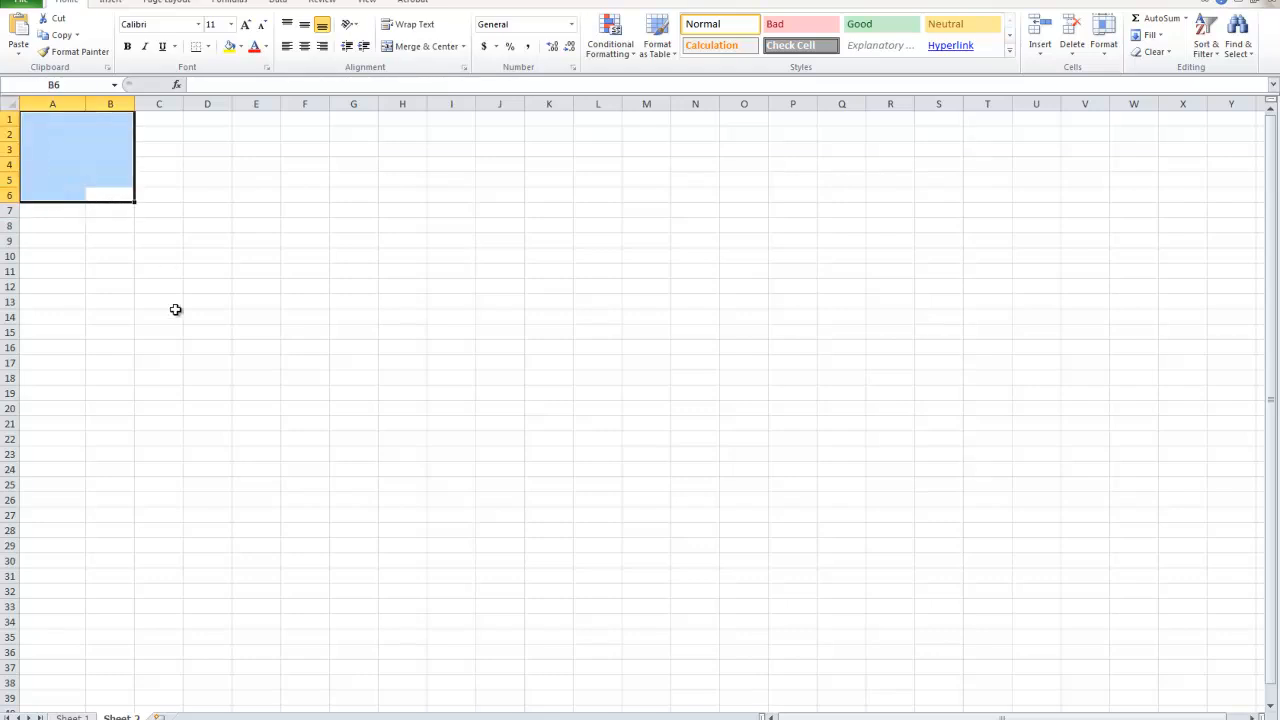
Bold list item 4 on Sheet 1 and select item 5, "Capitalize every word in Excel".
{"action": "left_click", "coordinate": [55, 707]}
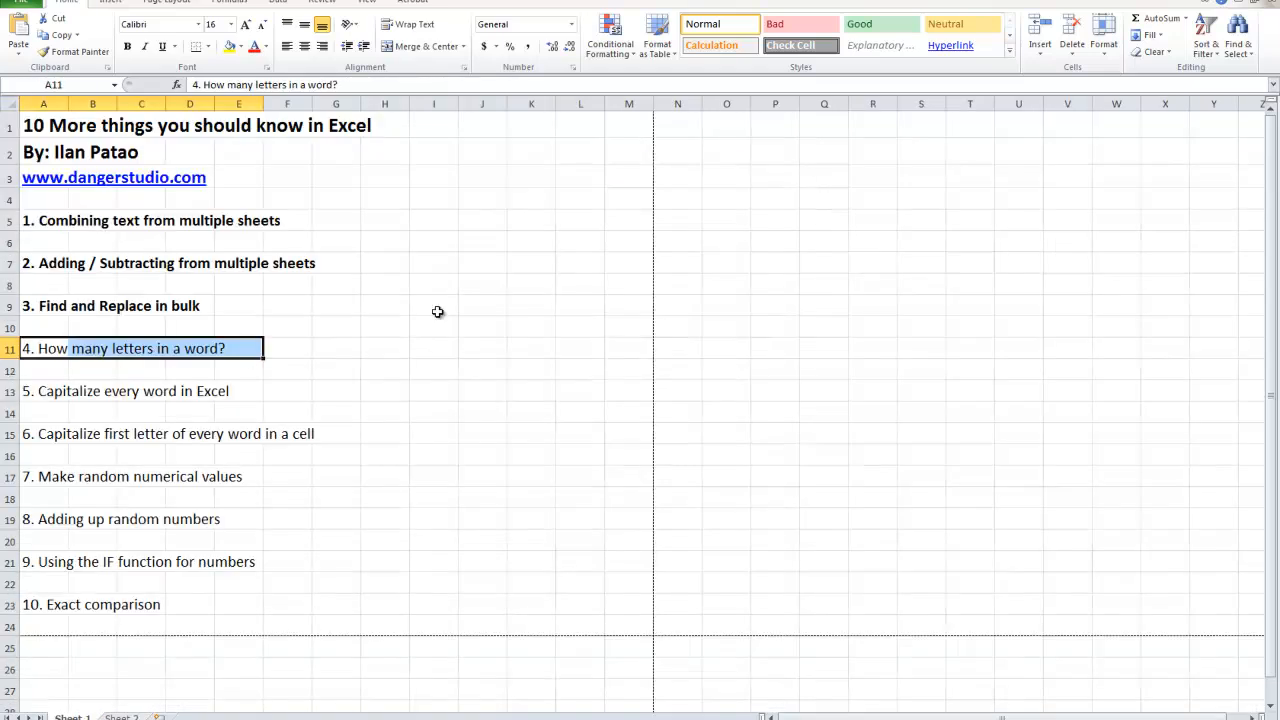
{"action": "left_click", "coordinate": [127, 46]}
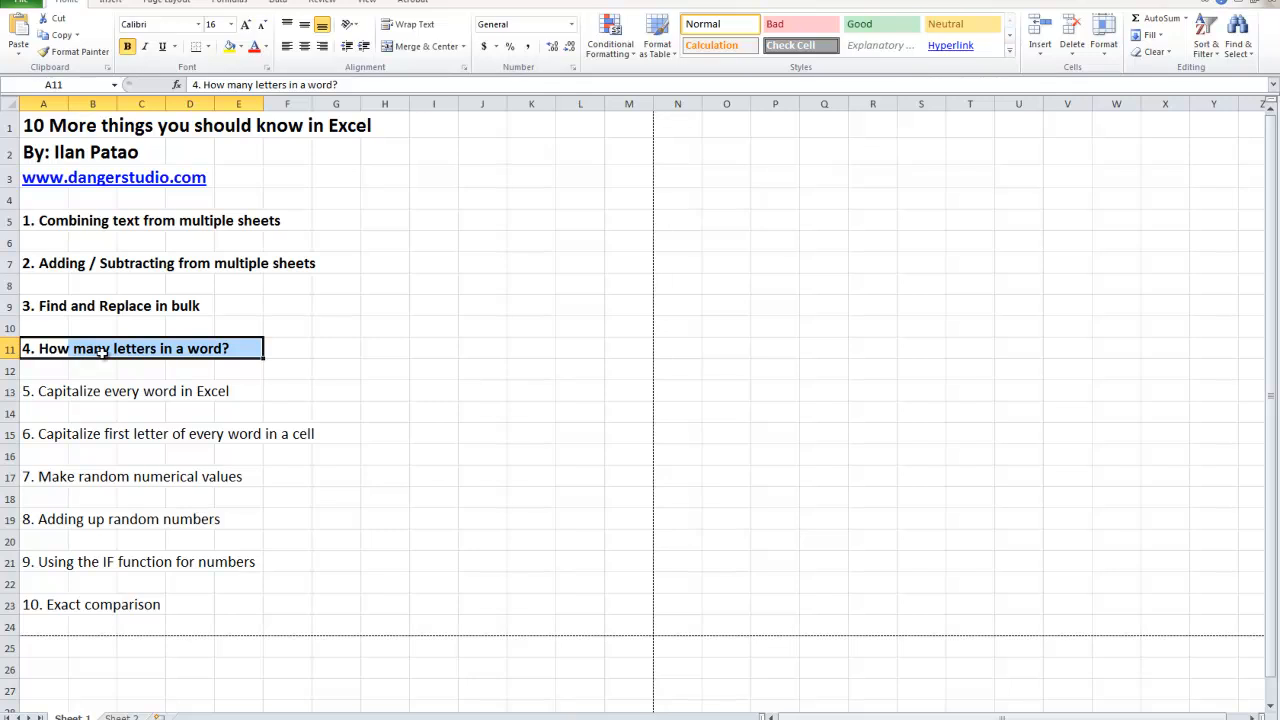
{"action": "left_click_drag", "start_coordinate": [48, 388], "coordinate": [278, 389]}
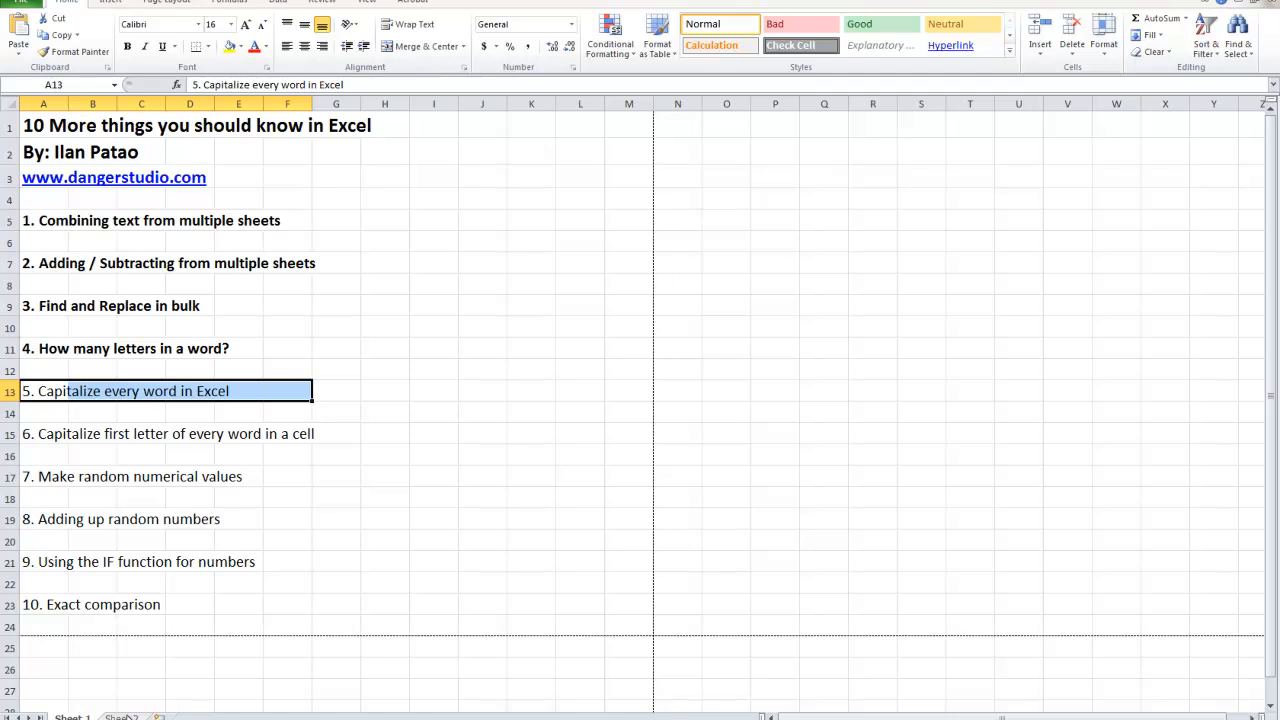
Enter the words hello, how, are, you and doing in cells A1:A5 of Sheet 2.
{"action": "left_click", "coordinate": [122, 717]}
{"action": "left_click", "coordinate": [46, 122]}
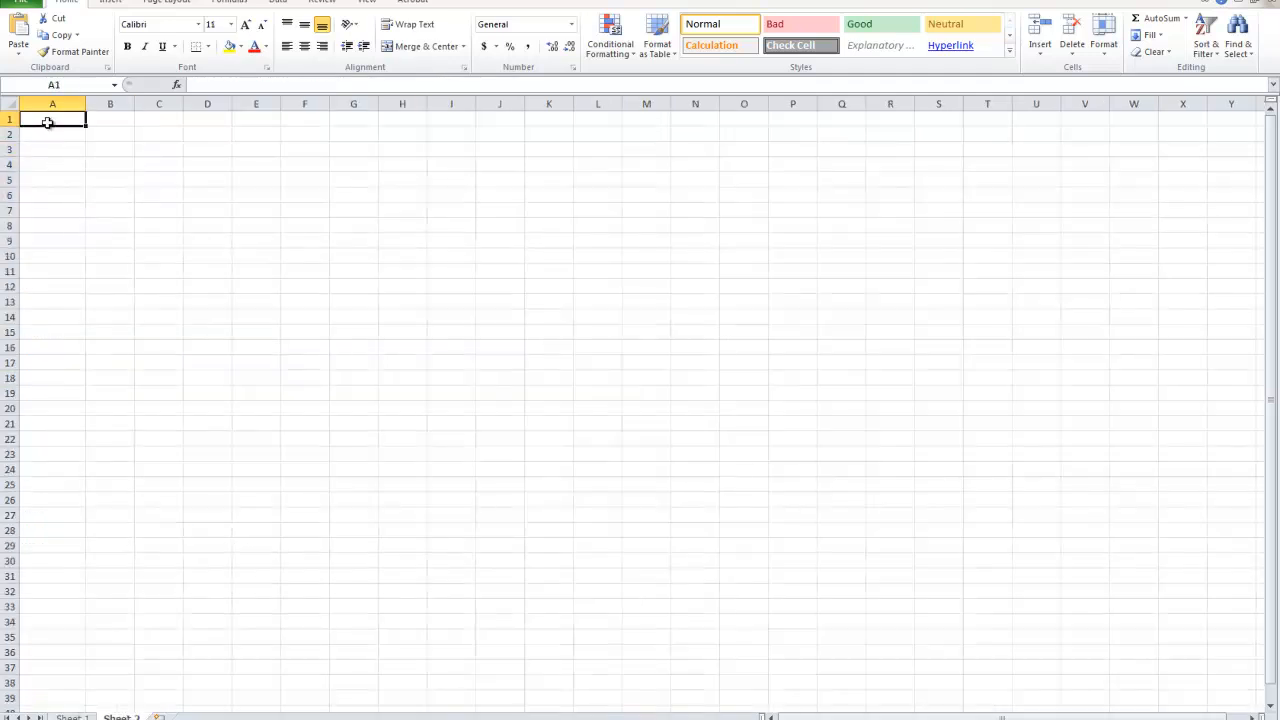
{"action": "type", "text": "hell0o"}
{"action": "key", "text": "BackSpace"}
{"action": "type", "text": "o"}
{"action": "key", "text": "Return"}
{"action": "type", "text": "how"}
{"action": "key", "text": "Return"}
{"action": "type", "text": "are"}
{"action": "key", "text": "Return"}
{"action": "type", "text": "you"}
{"action": "key", "text": "Return"}
{"action": "type", "text": "doing"}
{"action": "left_click", "coordinate": [108, 255]}
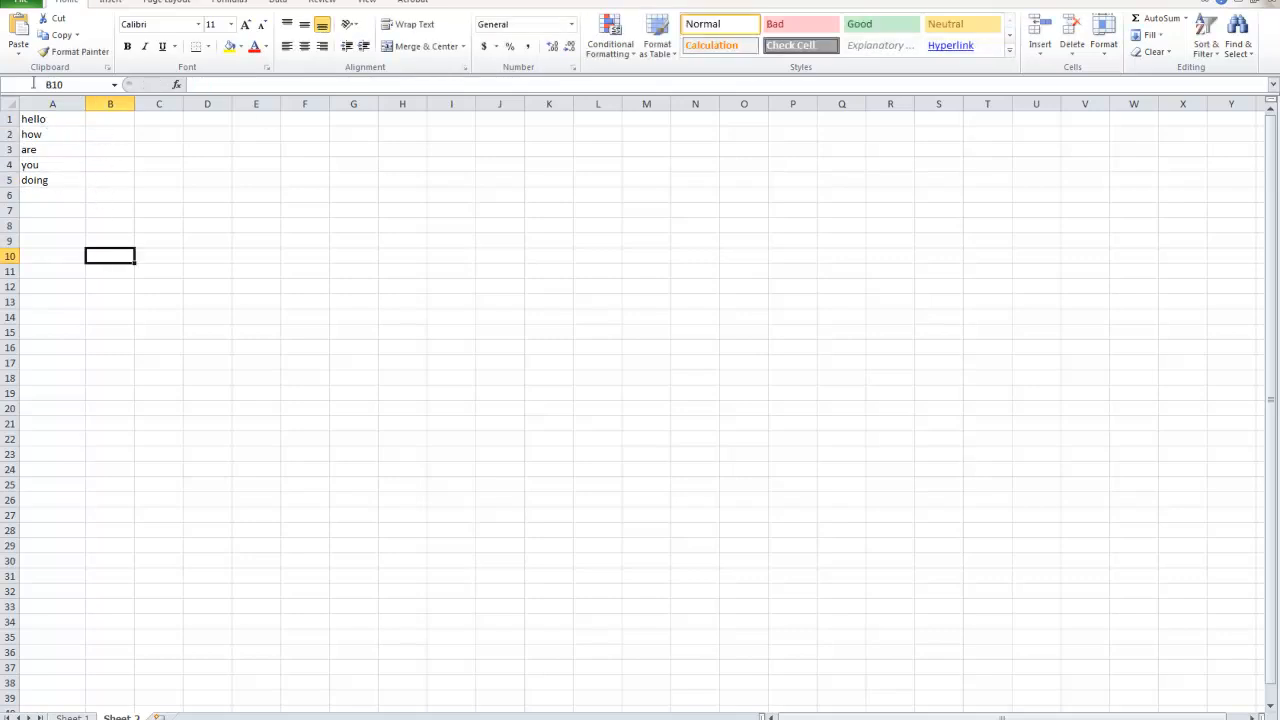
{"action": "left_click", "coordinate": [45, 181]}
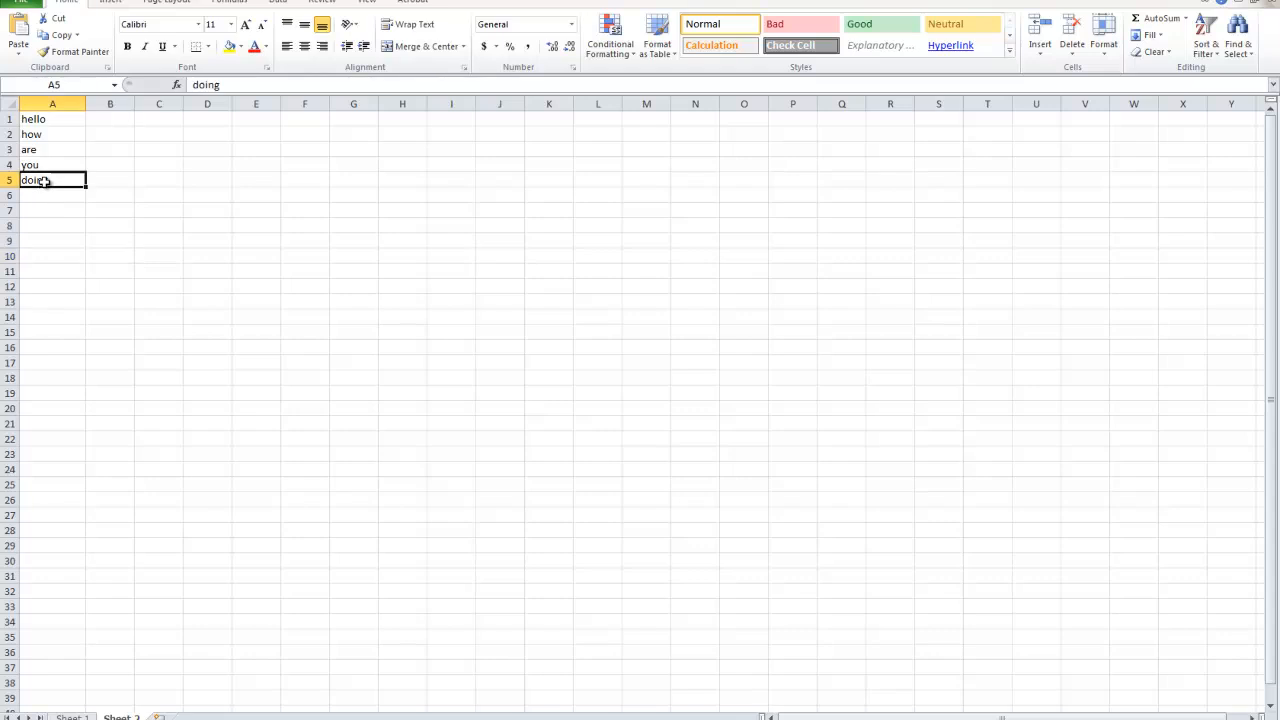
{"action": "left_click_drag", "start_coordinate": [45, 181], "coordinate": [38, 112]}
{"action": "left_click", "coordinate": [137, 255]}
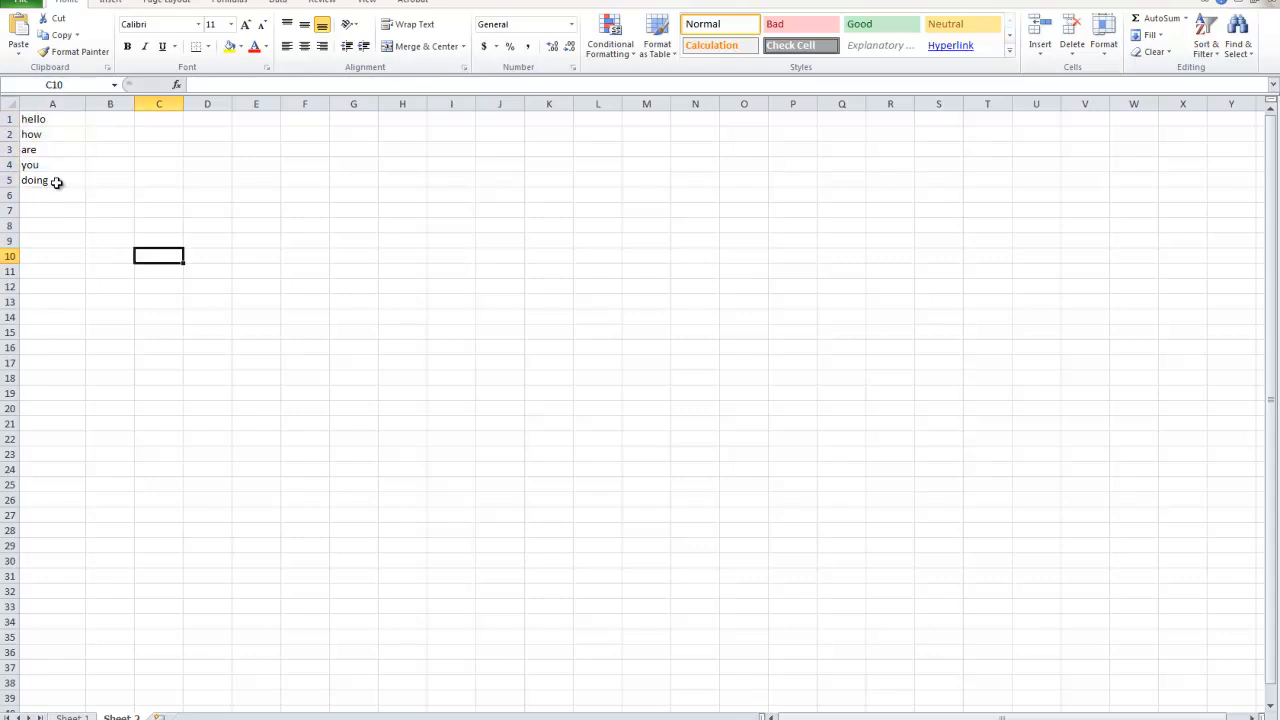
Capitalize the first letter of the word in A1 by entering =PROPER(A1) in cell B1.
{"action": "left_click", "coordinate": [98, 118]}
{"action": "type", "text": "=PROPER"}
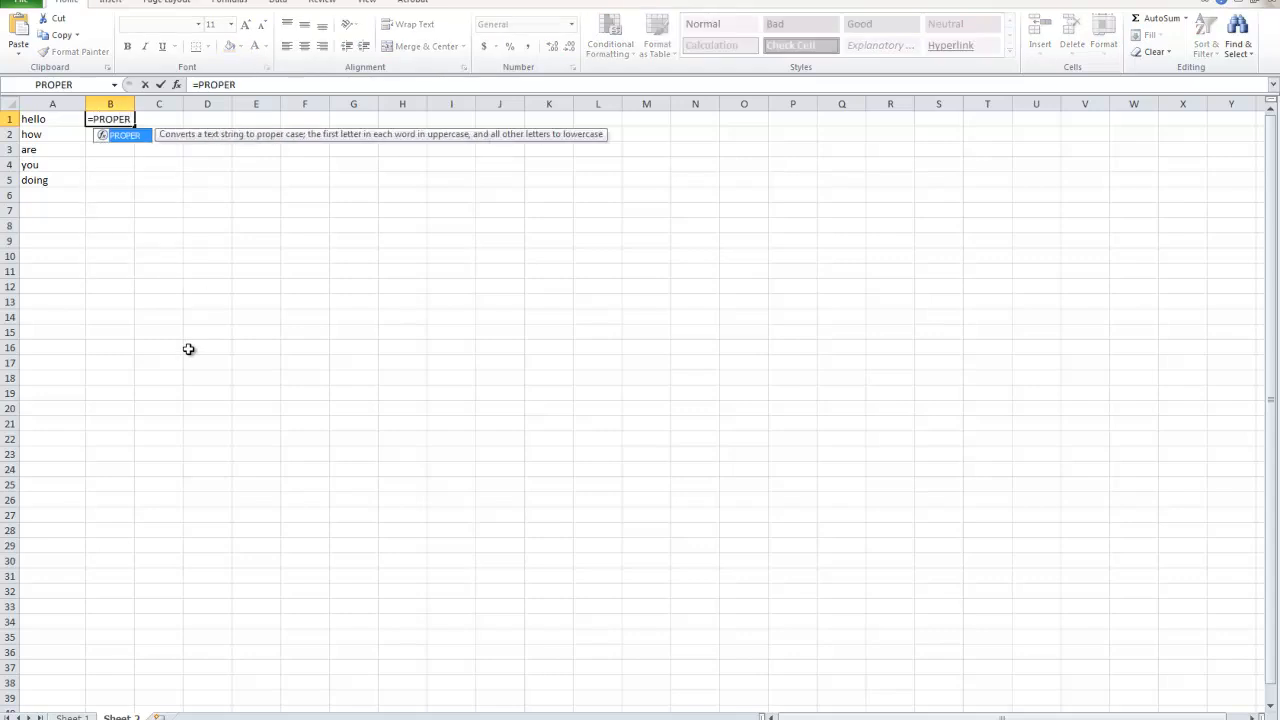
{"action": "type", "text": "("}
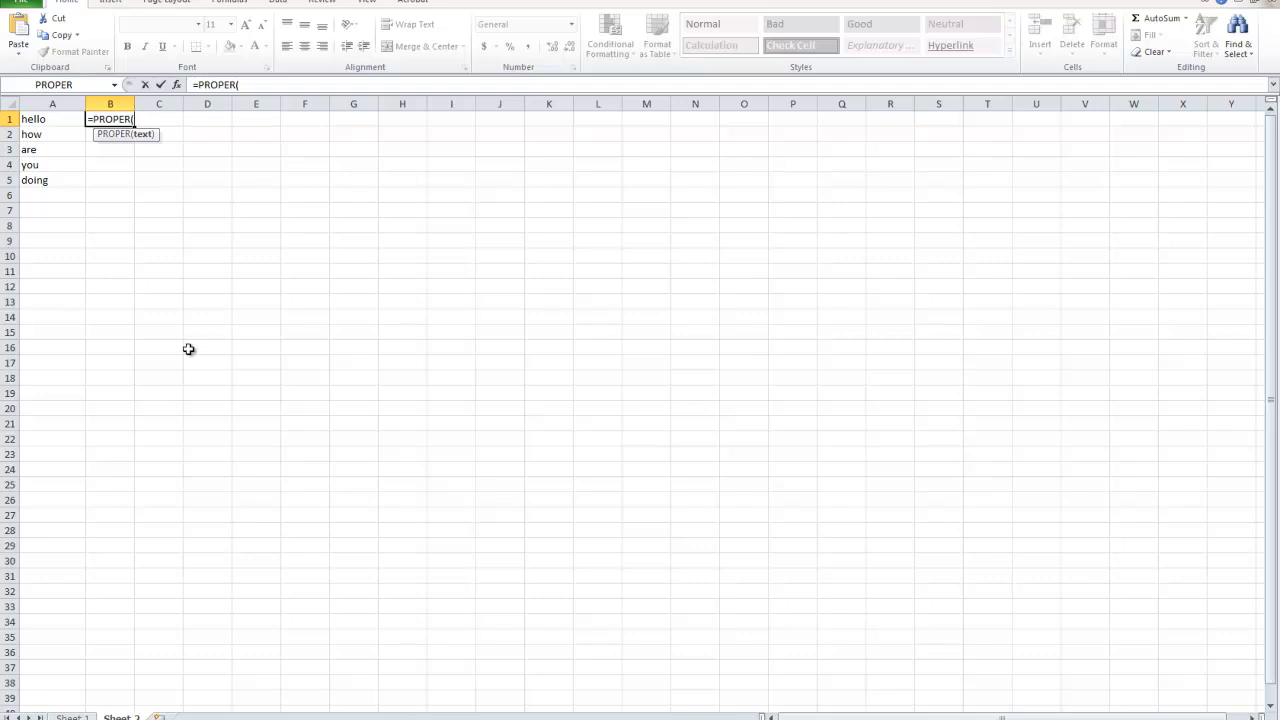
{"action": "type", "text": "A1)"}
{"action": "key", "text": "Return"}
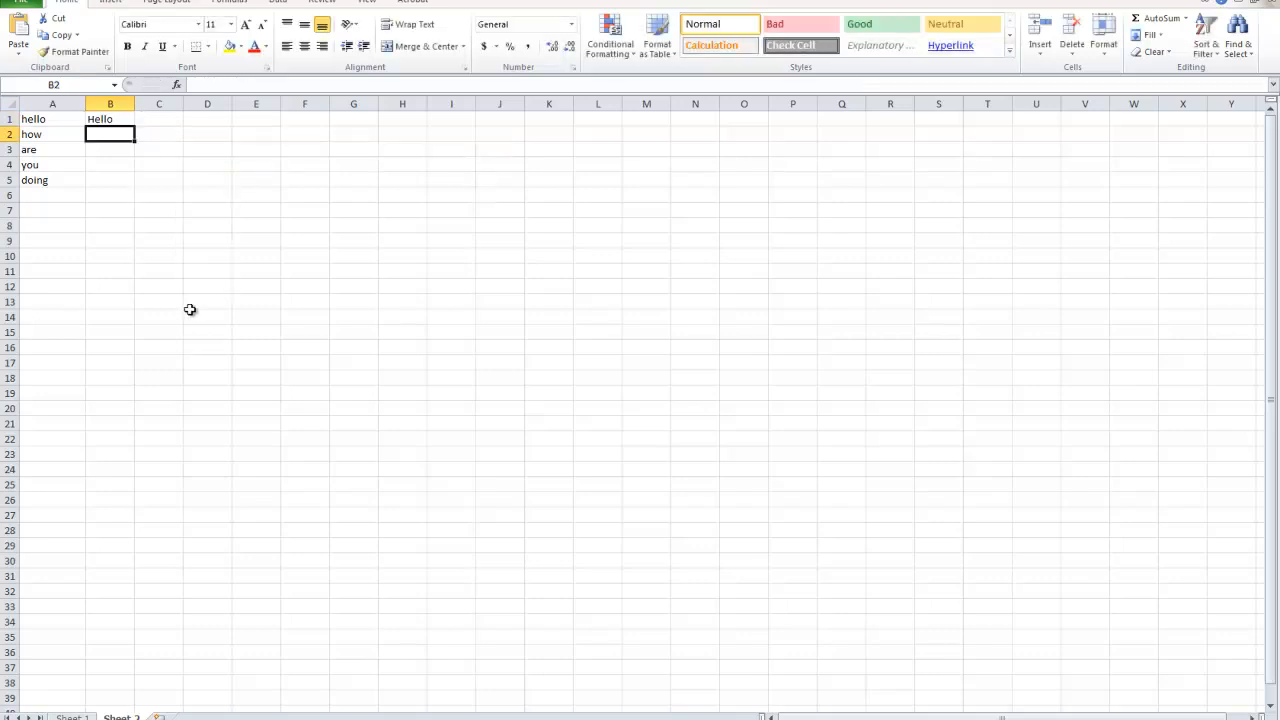
Fill the PROPER formula from B1 down to B5 to capitalize every word in A1:A5.
{"action": "left_click", "coordinate": [110, 119]}
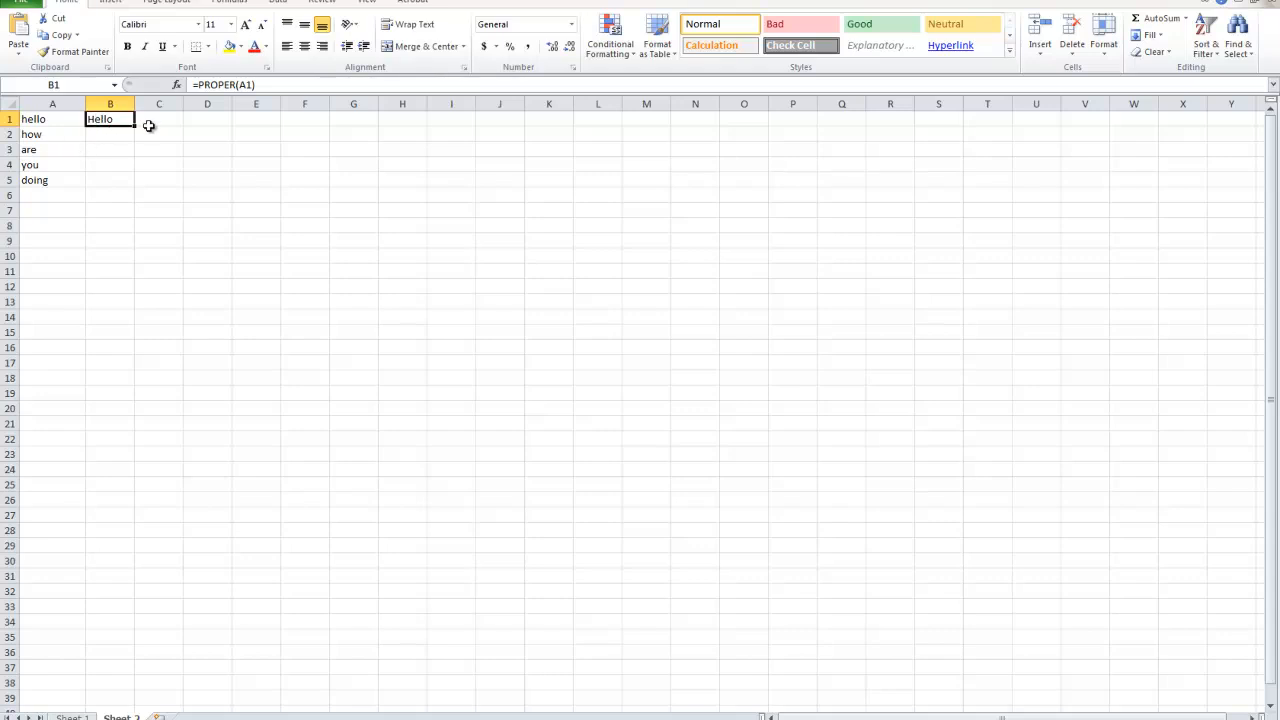
{"action": "left_click_drag", "start_coordinate": [136, 128], "coordinate": [136, 188]}
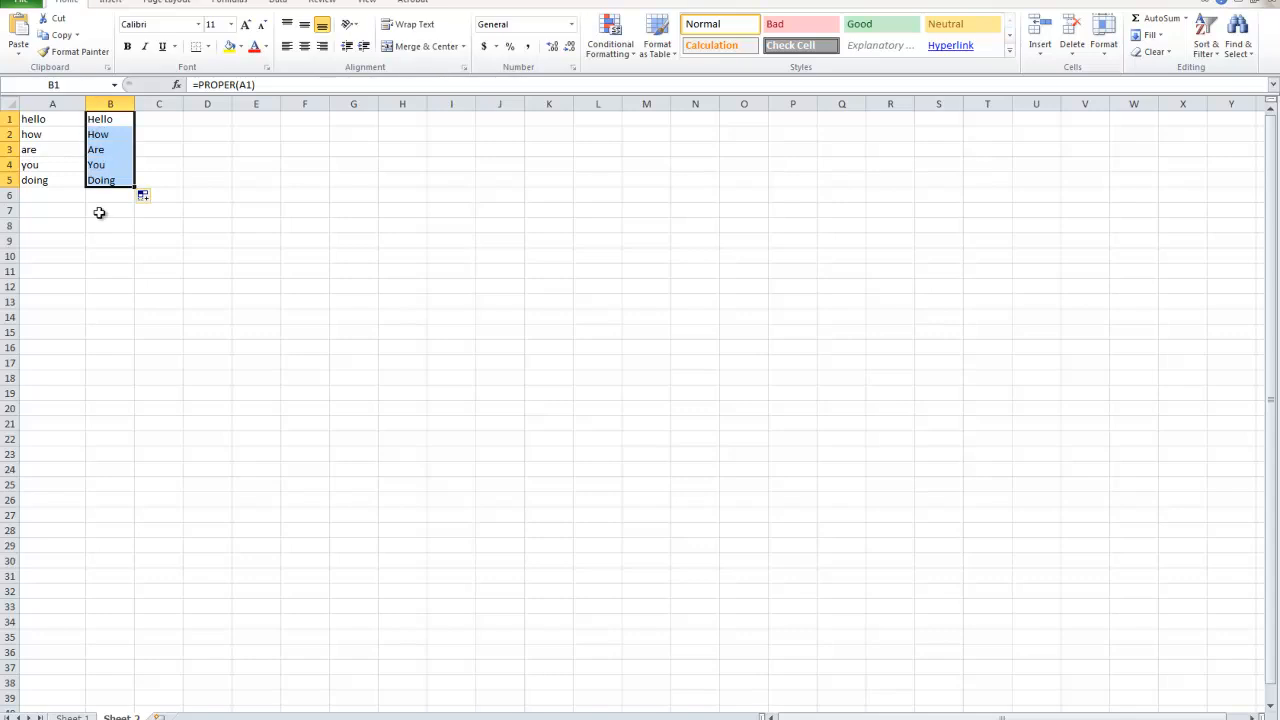
{"action": "left_click_drag", "start_coordinate": [94, 123], "coordinate": [95, 177]}
{"action": "left_click", "coordinate": [96, 199]}
{"action": "key", "text": "Left"}
{"action": "left_click_drag", "start_coordinate": [101, 124], "coordinate": [63, 180]}
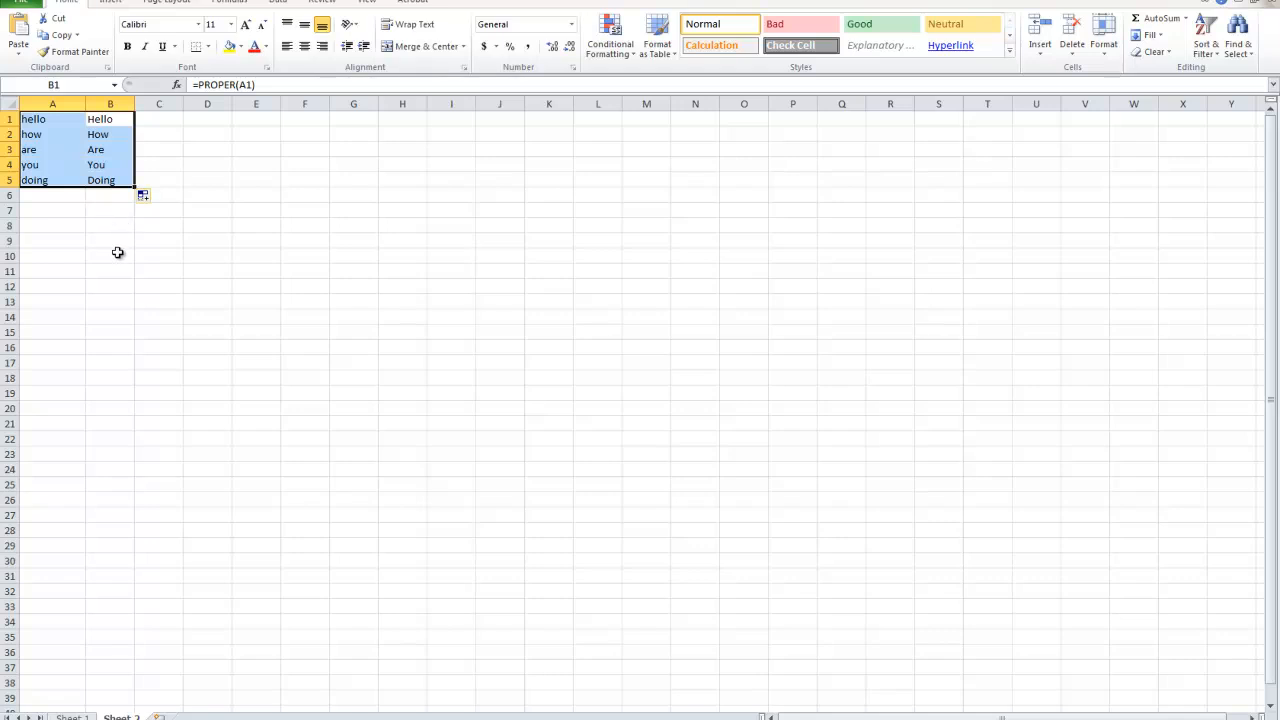
{"action": "left_click", "coordinate": [68, 194]}
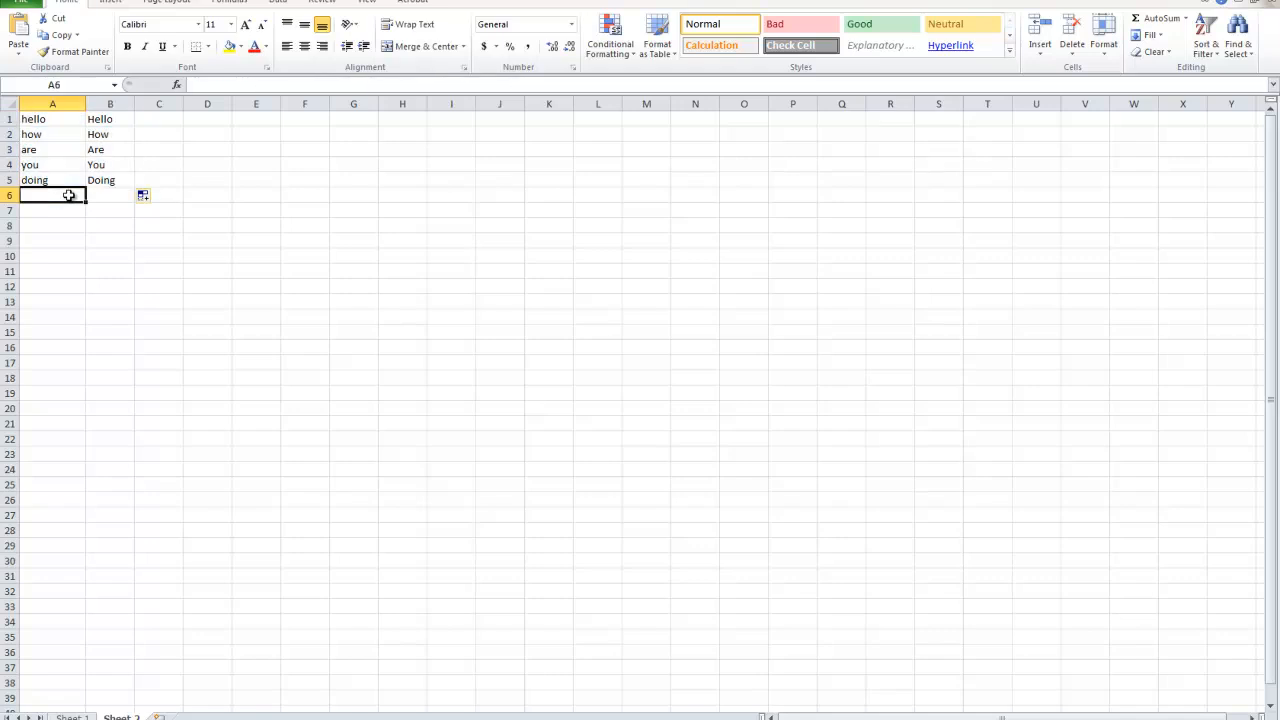
Capitalize the first letter of the word in A5 by hand so it reads Doing.
{"action": "double_click", "coordinate": [30, 180]}
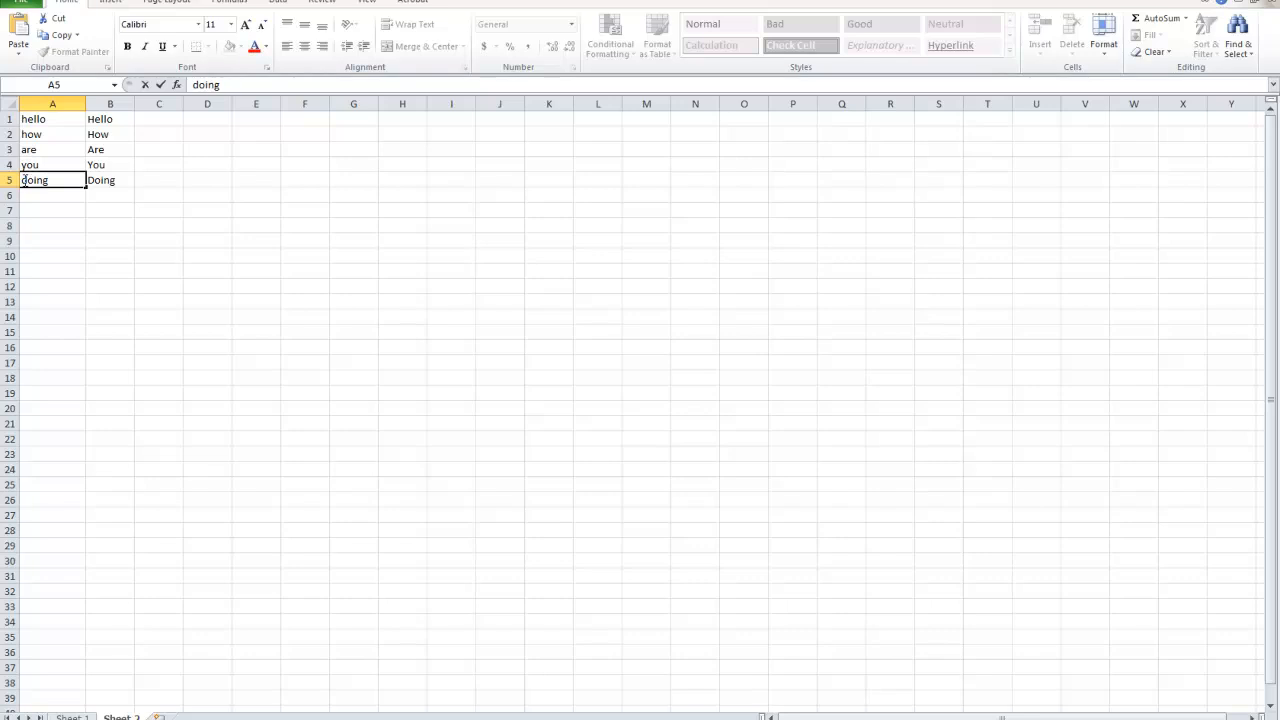
{"action": "key", "text": "BackSpace"}
{"action": "type", "text": "D"}
{"action": "key", "text": "Return"}
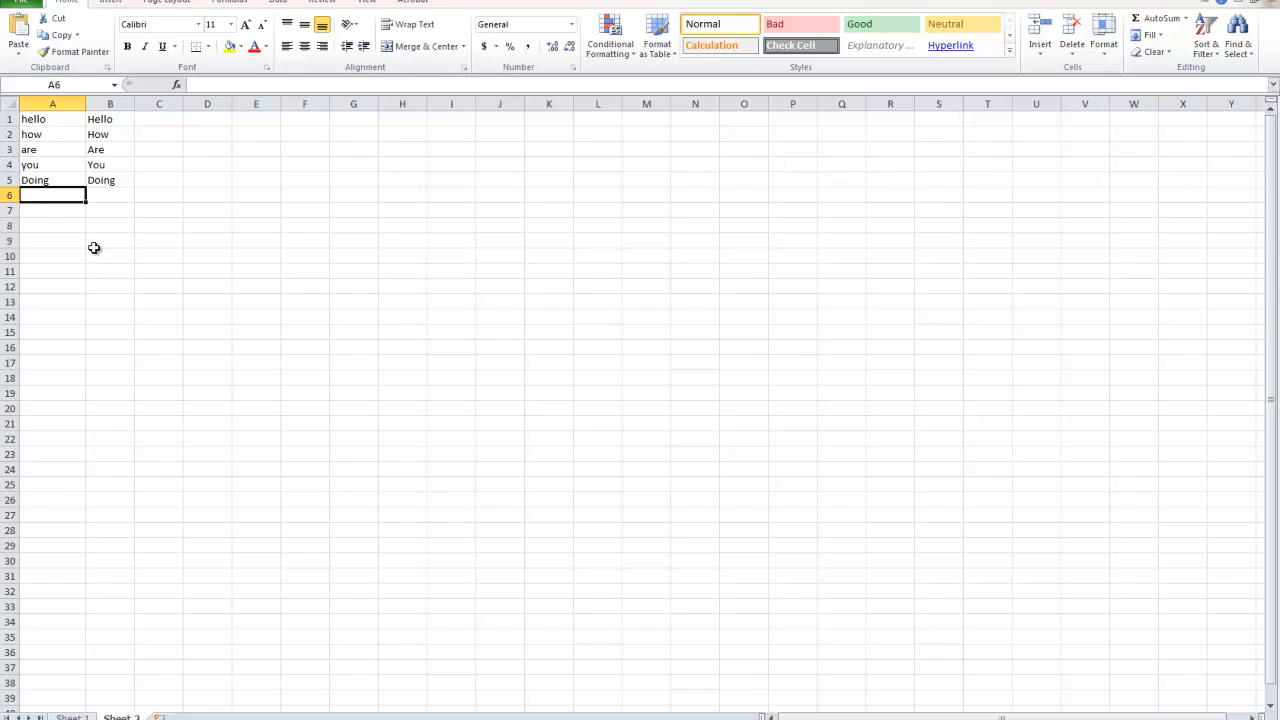
Clear all the sample words and formulas in A1:B5 on Sheet 2.
{"action": "left_click", "coordinate": [101, 184]}
{"action": "left_click", "coordinate": [50, 198]}
{"action": "left_click_drag", "start_coordinate": [101, 187], "coordinate": [35, 120]}
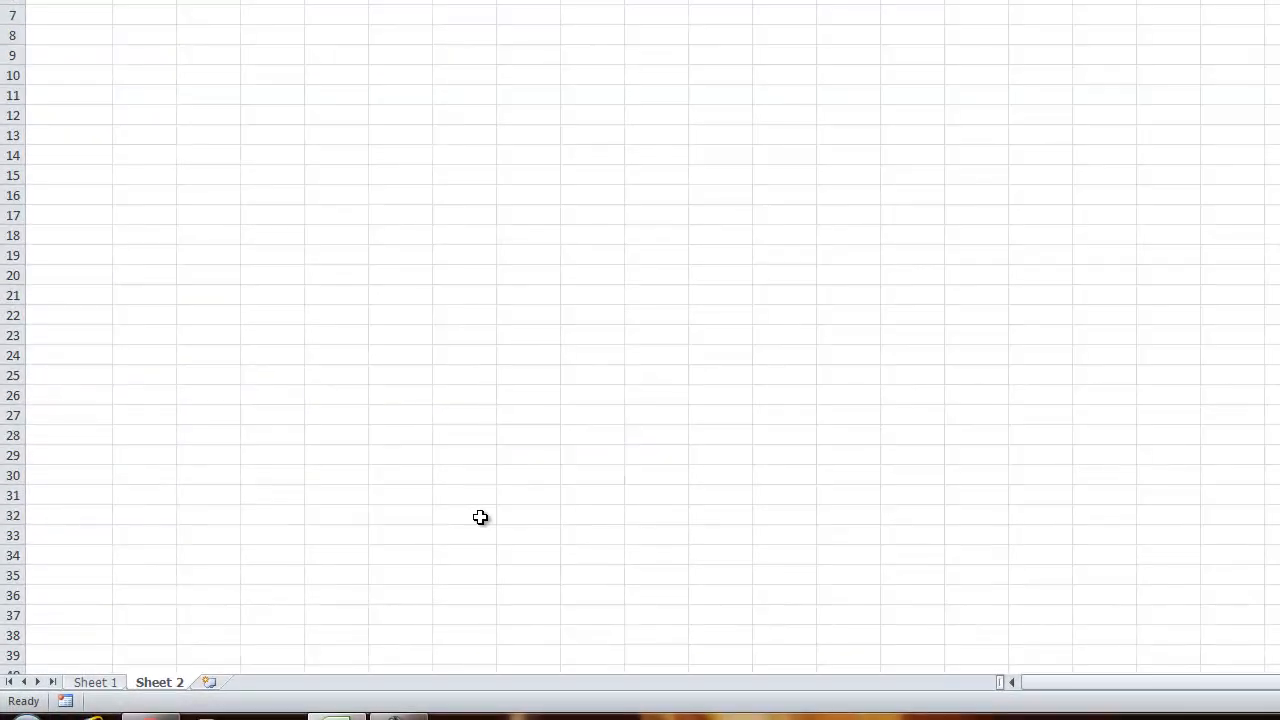
{"action": "left_click", "coordinate": [250, 434]}
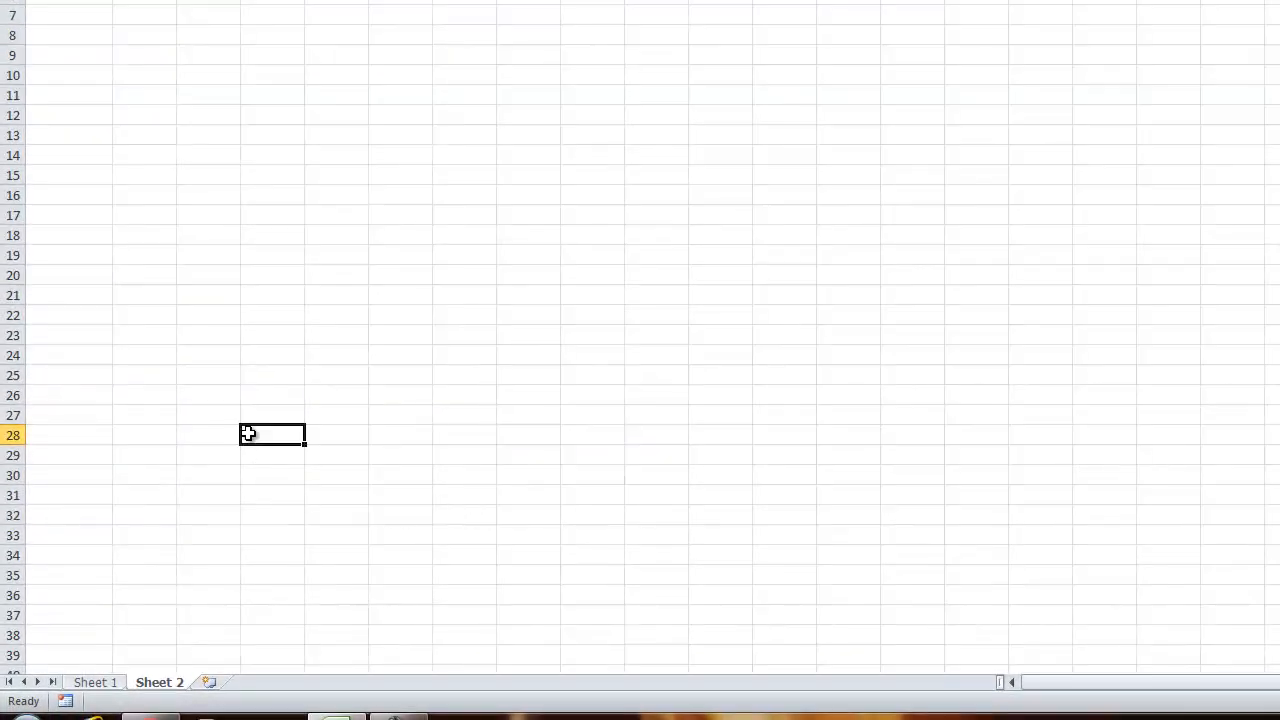
Bold list item 5, "Capitalize every word in Excel", on Sheet 1.
{"action": "left_click", "coordinate": [95, 682]}
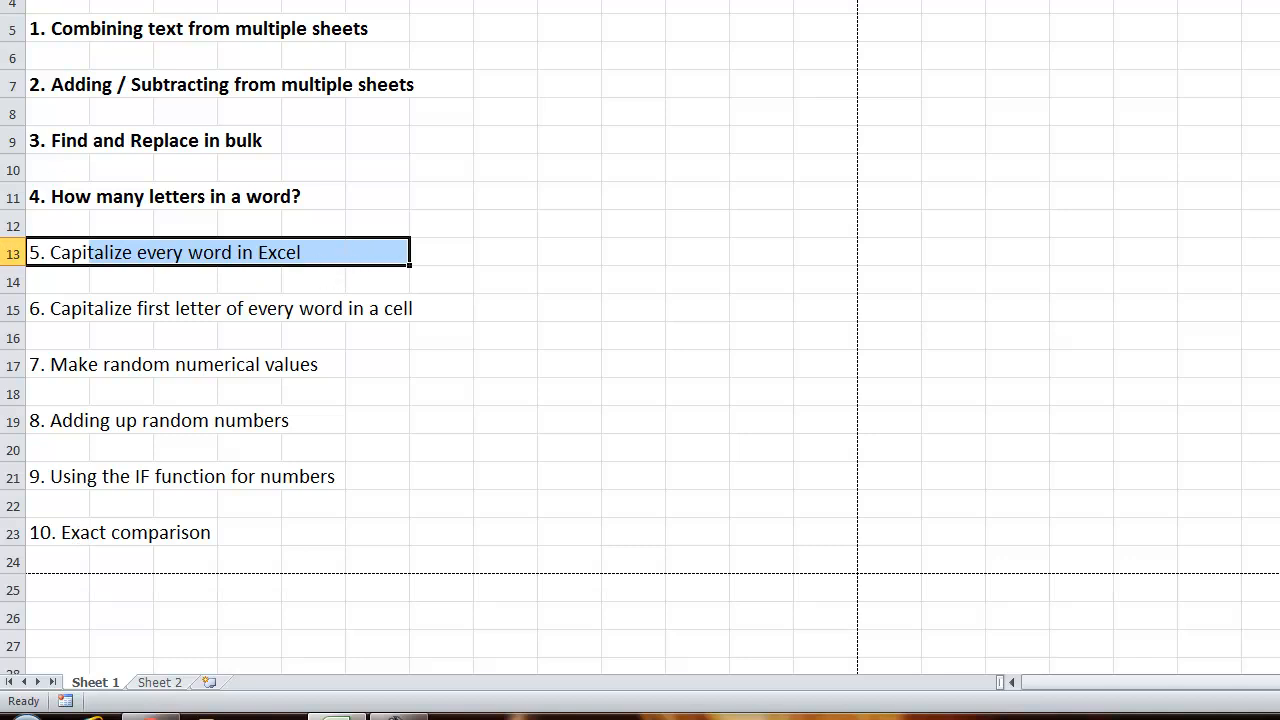
{"action": "key", "text": "ctrl+b"}
{"action": "left_click", "coordinate": [170, 395]}
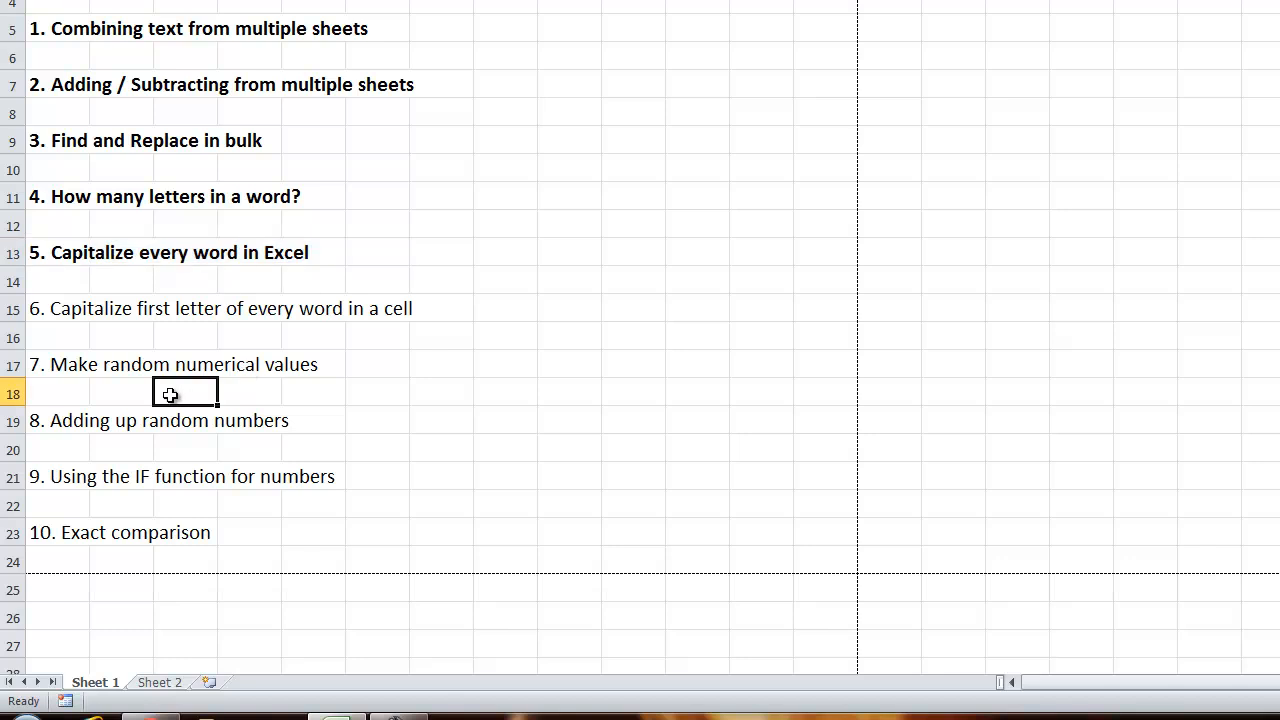
Bold list item 6 along with item 5, and select item 7, "Make random numerical values".
{"action": "left_click_drag", "start_coordinate": [31, 311], "coordinate": [454, 311]}
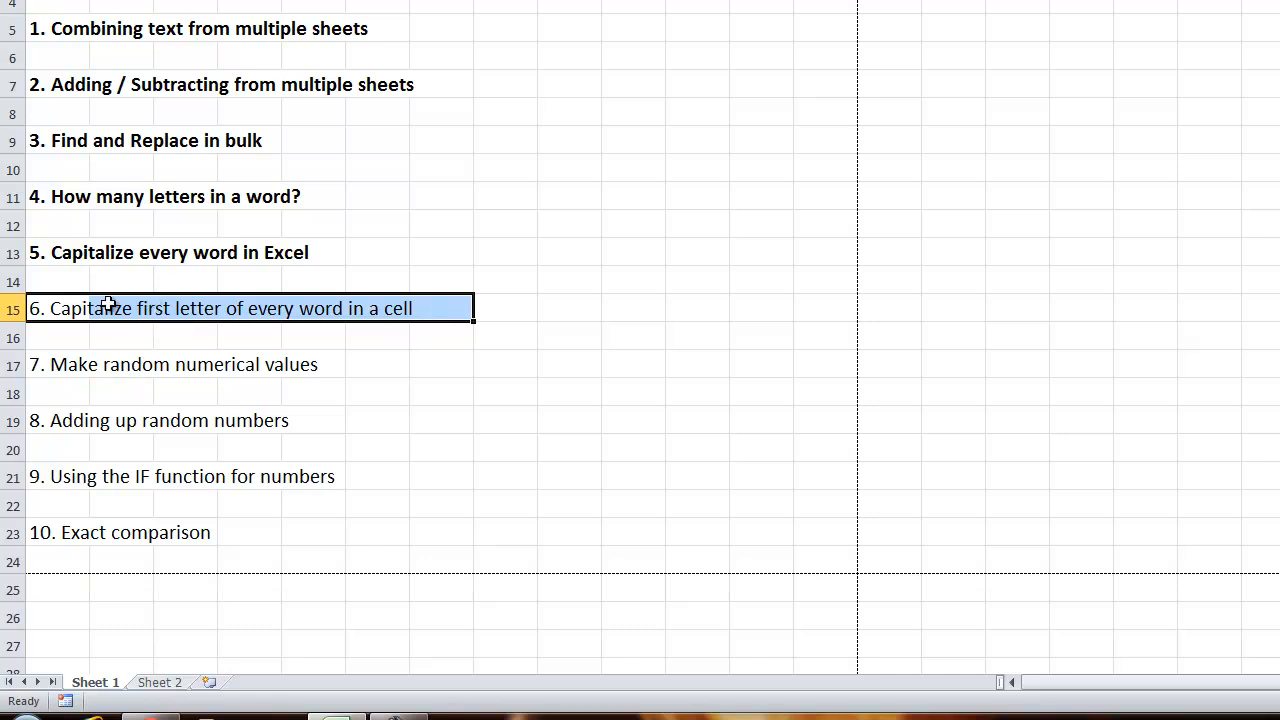
{"action": "left_click", "coordinate": [66, 257]}
{"action": "left_click_drag", "start_coordinate": [66, 257], "coordinate": [431, 314]}
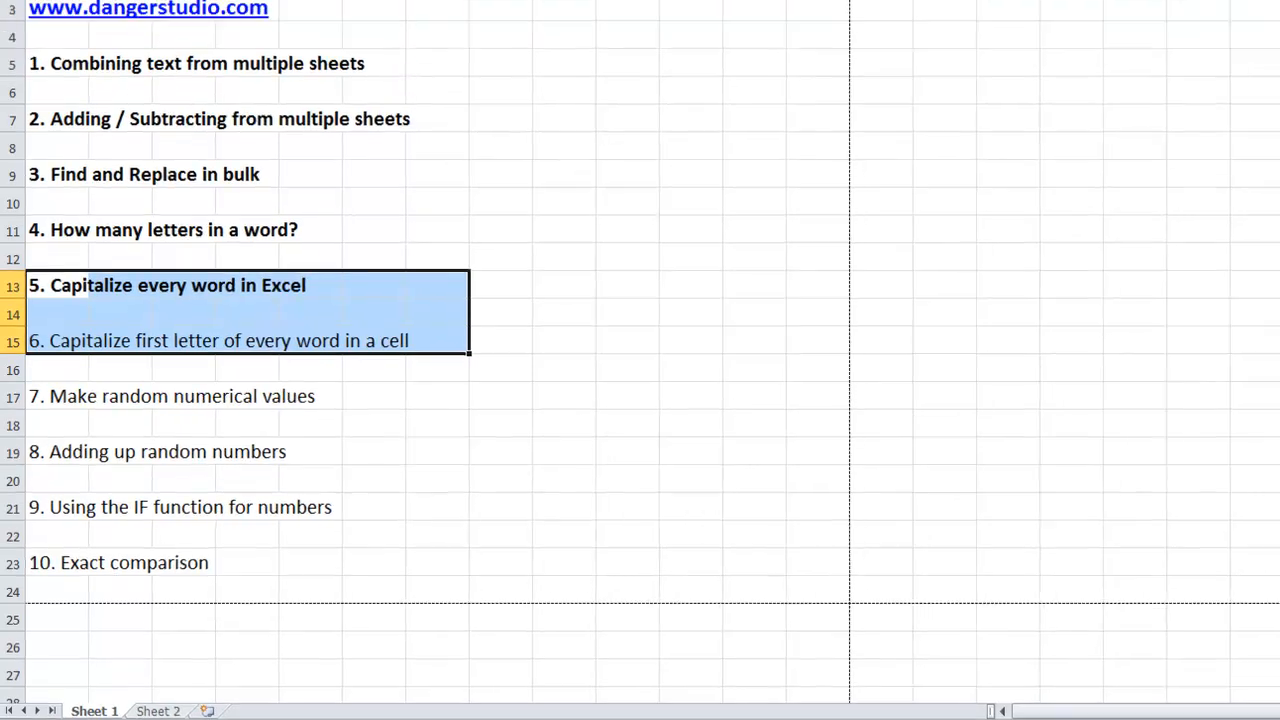
{"action": "left_click", "coordinate": [157, 38]}
{"action": "left_click", "coordinate": [156, 58]}
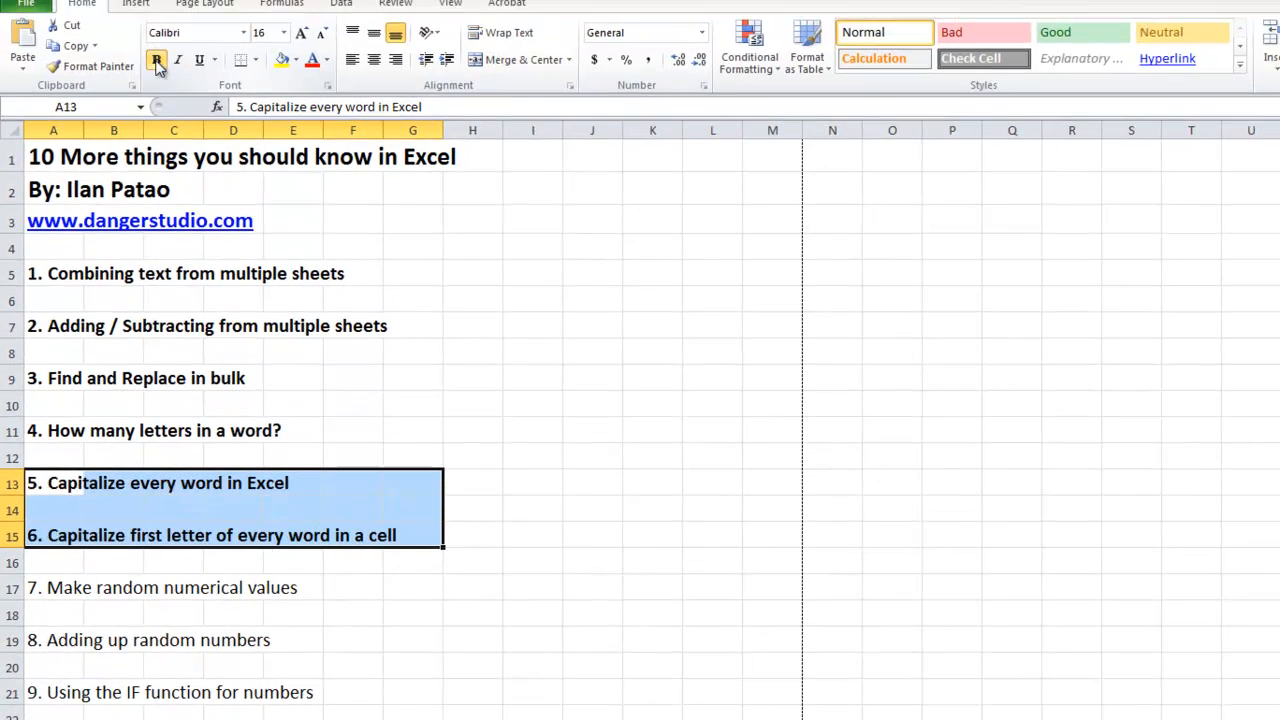
{"action": "left_click_drag", "start_coordinate": [148, 530], "coordinate": [30, 228]}
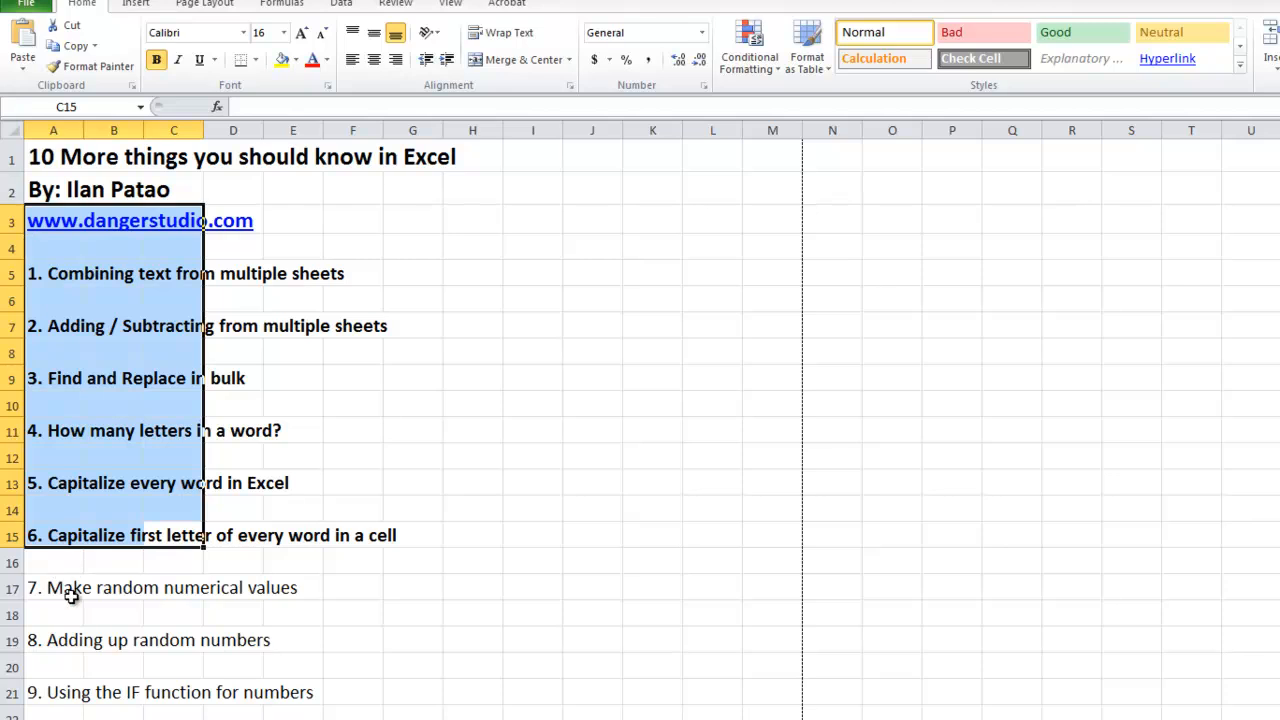
{"action": "left_click_drag", "start_coordinate": [31, 594], "coordinate": [430, 587]}
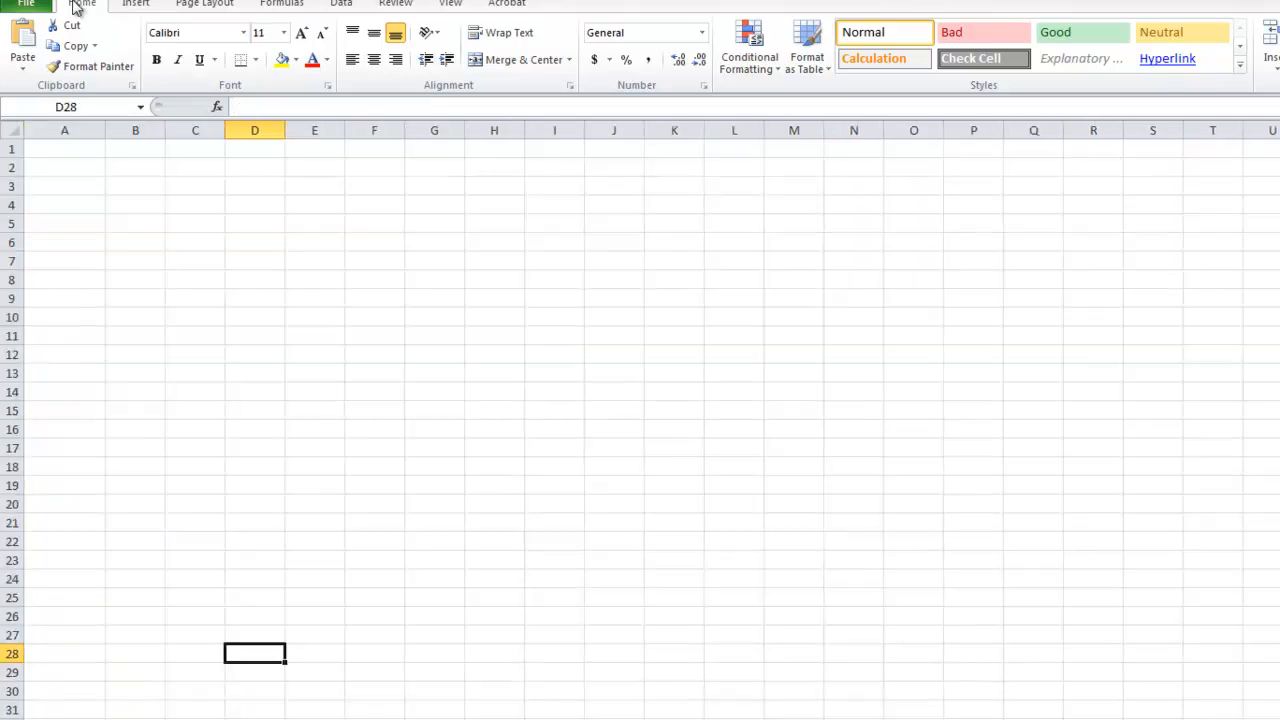
Generate a random number in cell A1 of Sheet 2 by entering =RAND()*5.
{"action": "left_click", "coordinate": [62, 157]}
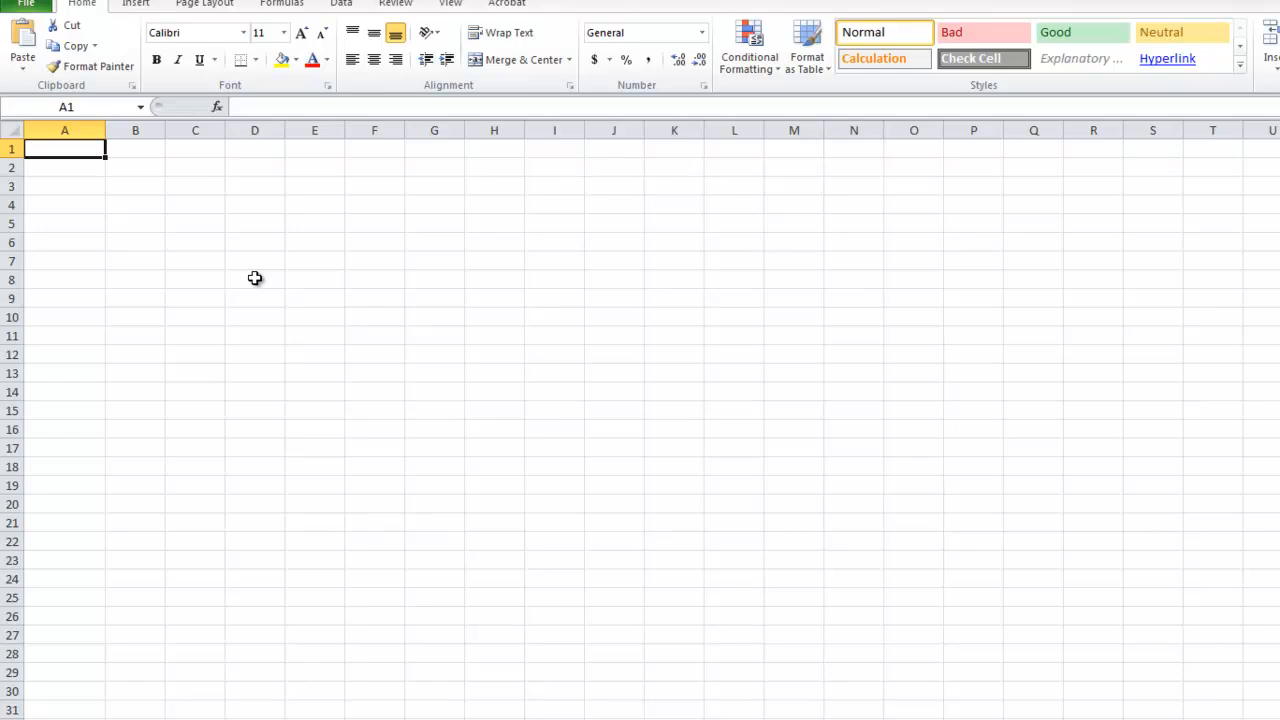
{"action": "type", "text": "=RAN"}
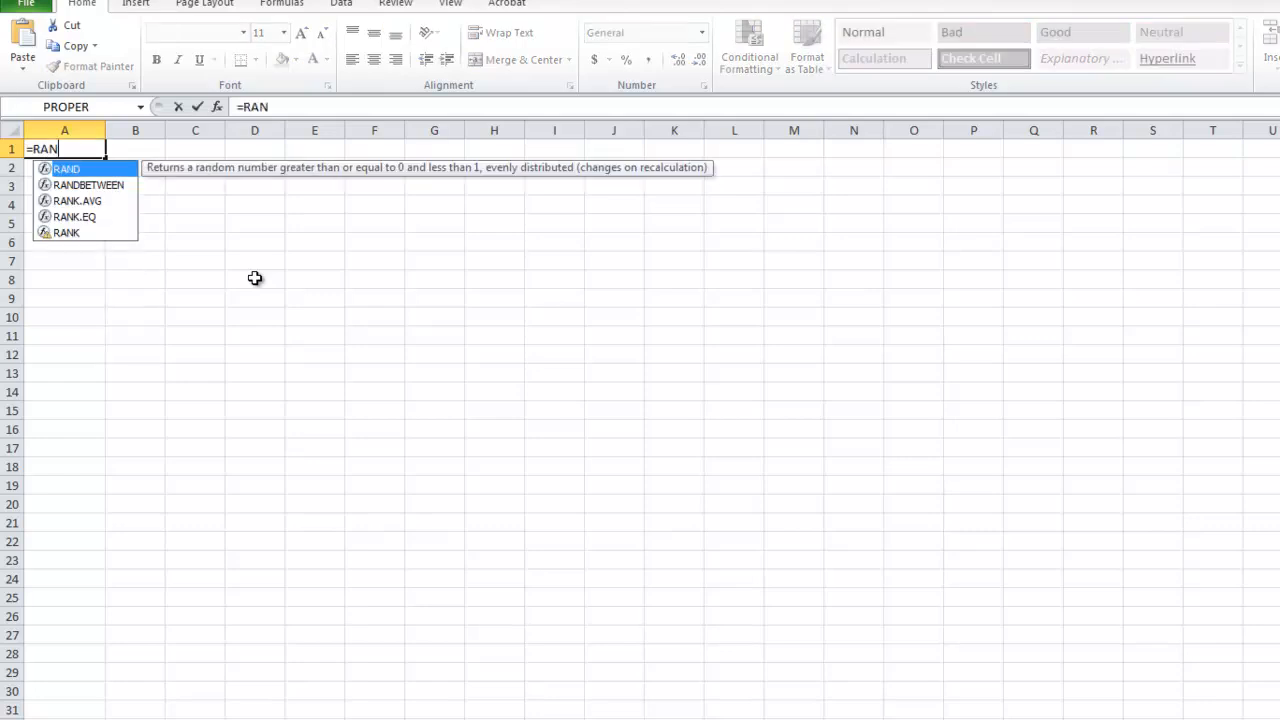
{"action": "key", "text": "BackSpace"}
{"action": "key", "text": "BackSpace"}
{"action": "type", "text": "ND"}
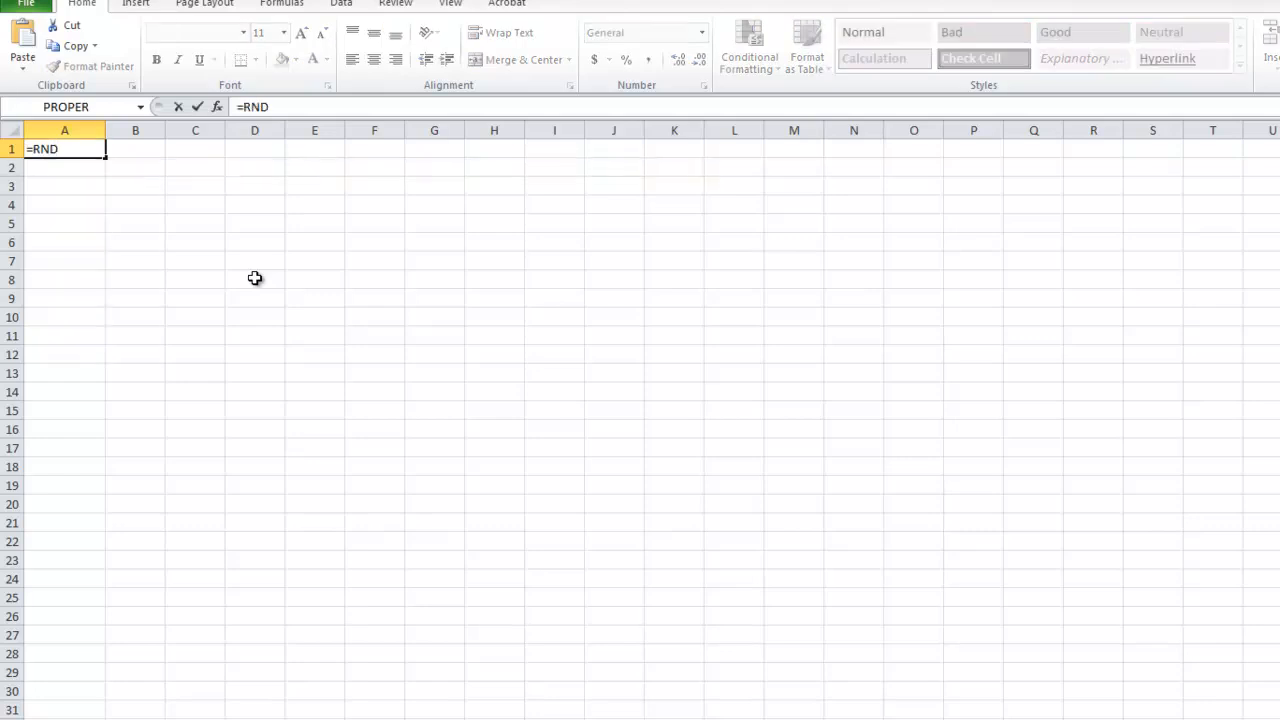
{"action": "key", "text": "BackSpace"}
{"action": "key", "text": "BackSpace"}
{"action": "type", "text": "AND"}
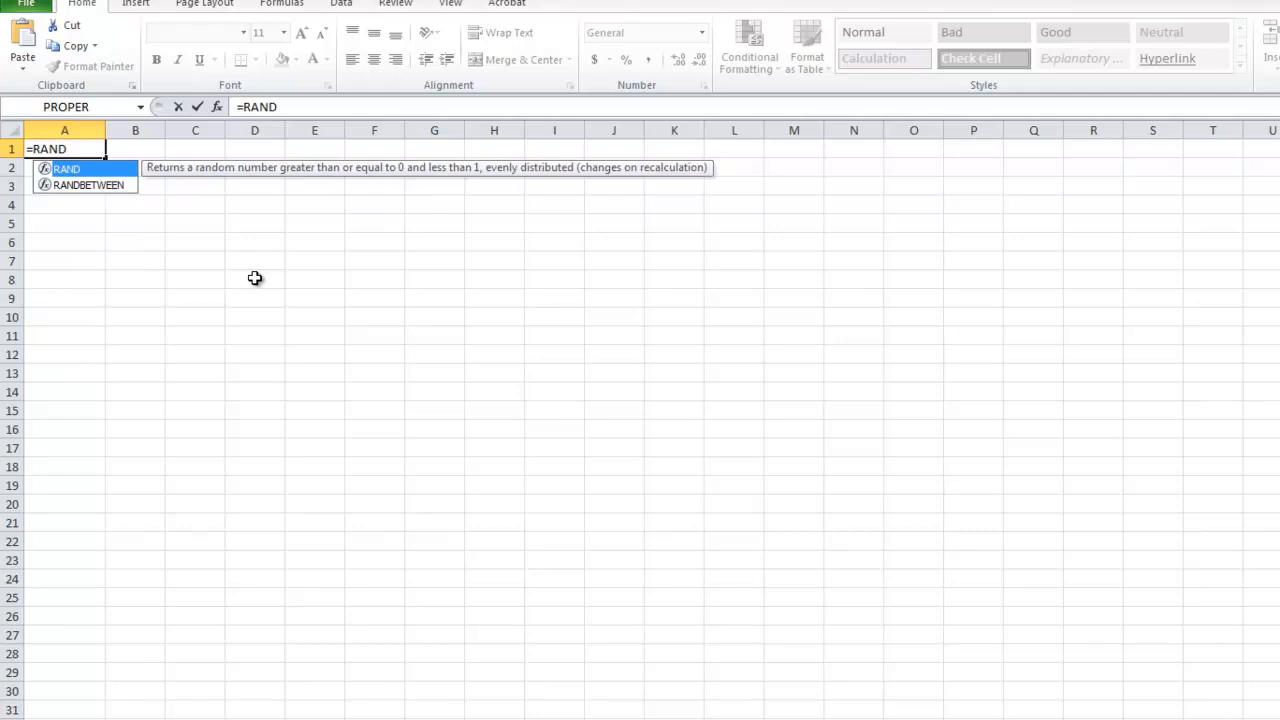
{"action": "type", "text": "()*"}
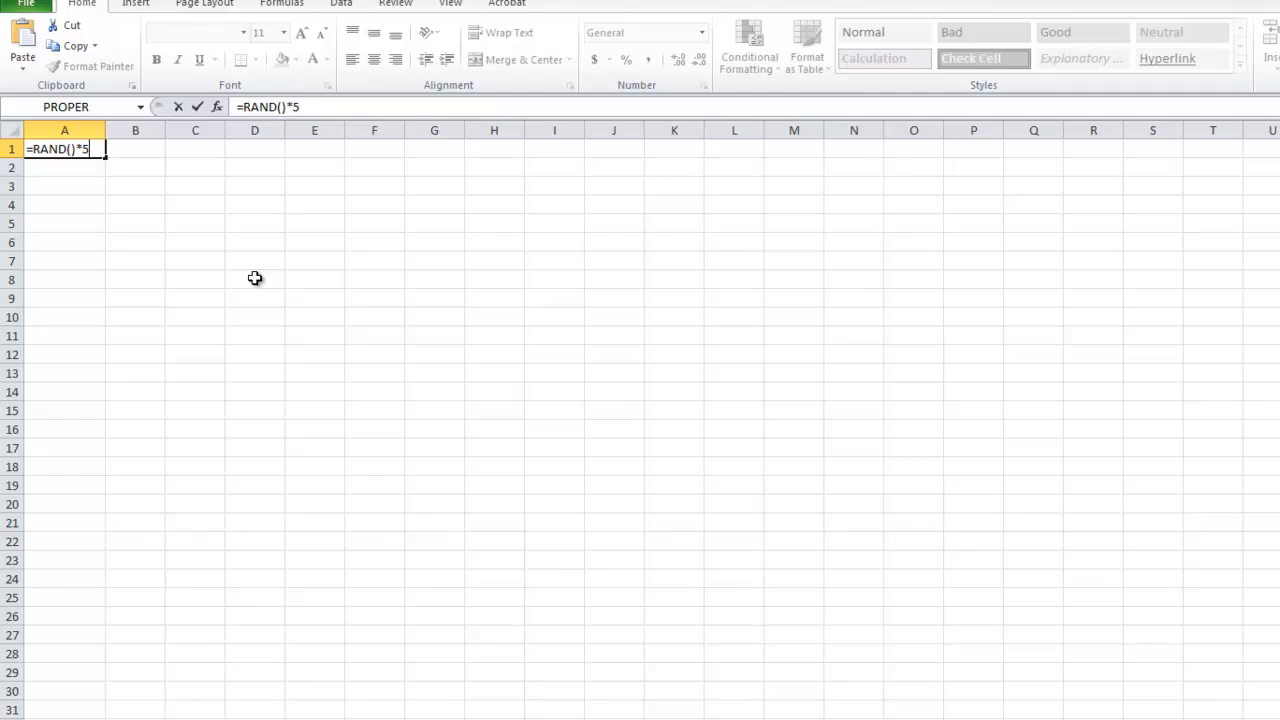
{"action": "type", "text": "5"}
{"action": "key", "text": "Return"}
Fill the random-number formula from A1 down to A28 and undo the fill.
{"action": "key", "text": "Up"}
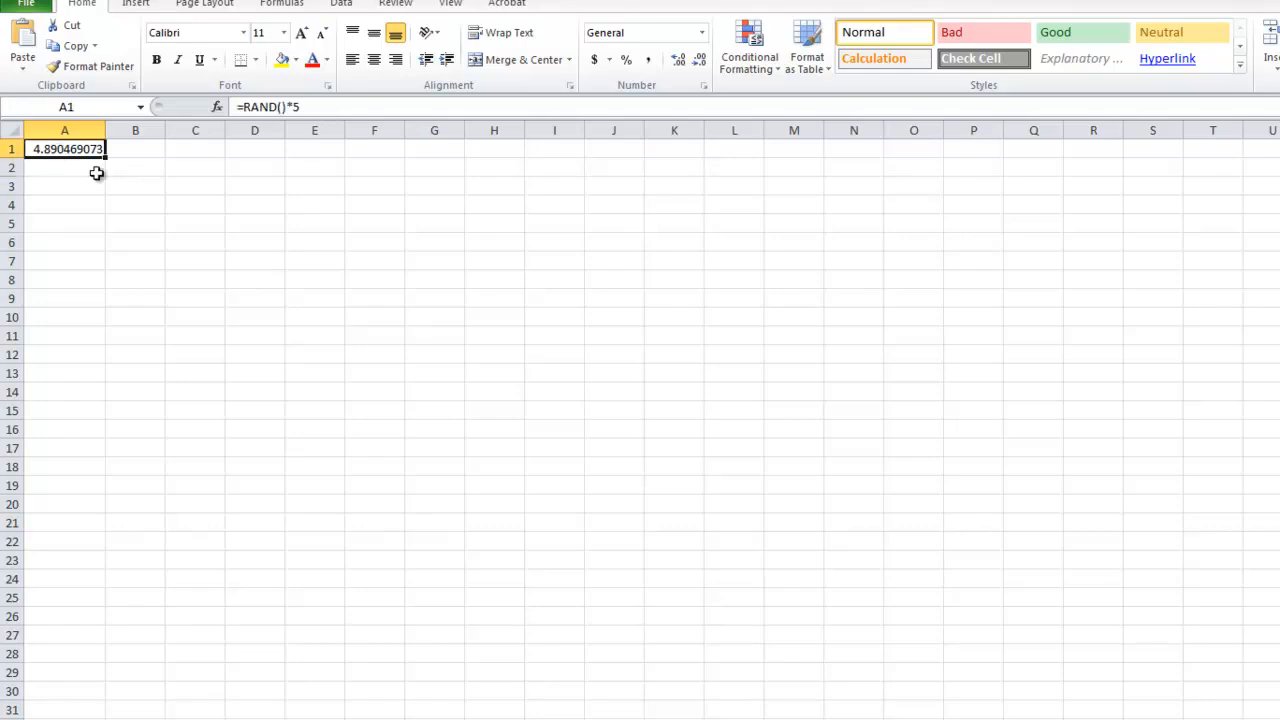
{"action": "left_click_drag", "start_coordinate": [104, 157], "coordinate": [106, 660]}
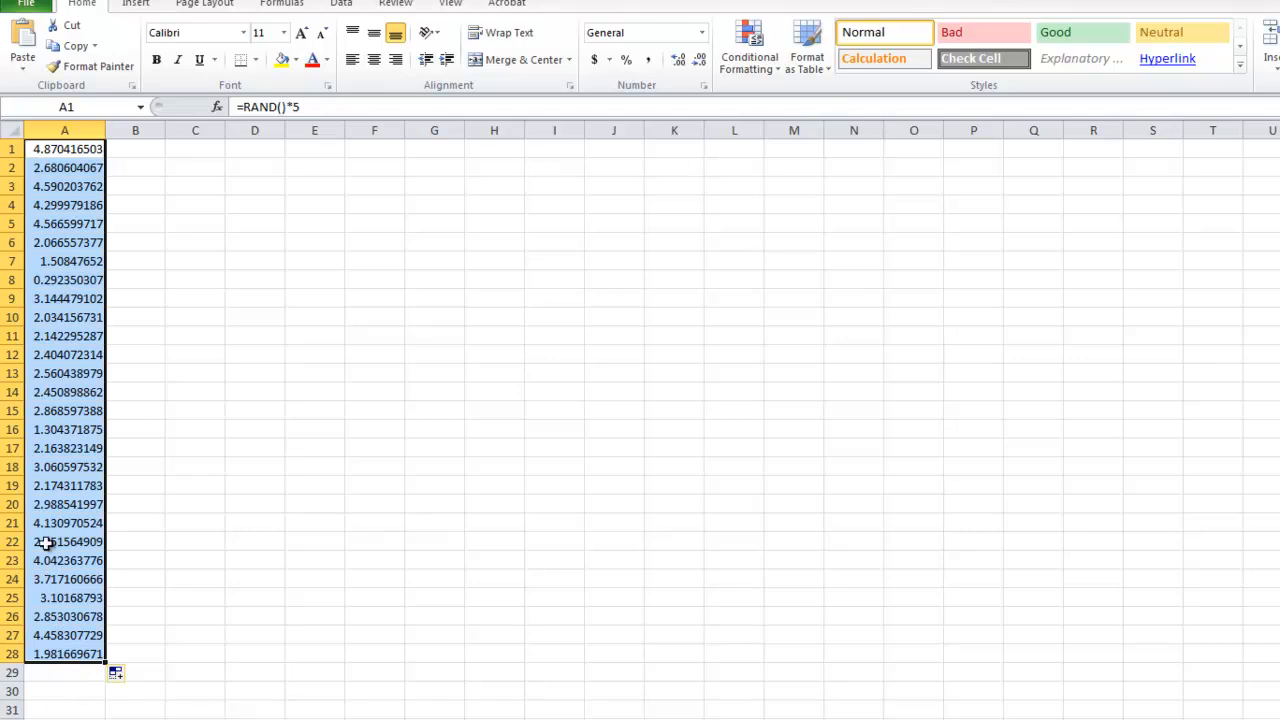
{"action": "key", "text": "ctrl+z"}
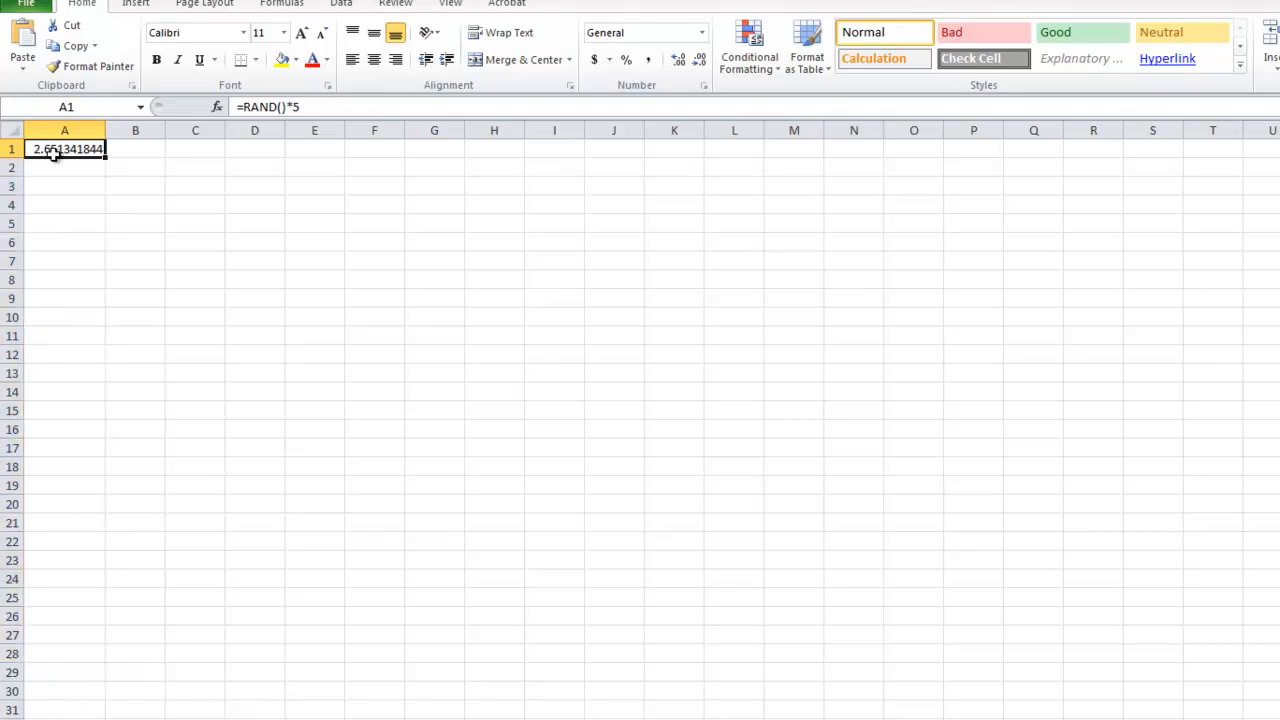
Change the formula in A1 to =RAND()*500.
{"action": "double_click", "coordinate": [55, 152]}
{"action": "left_click", "coordinate": [90, 152]}
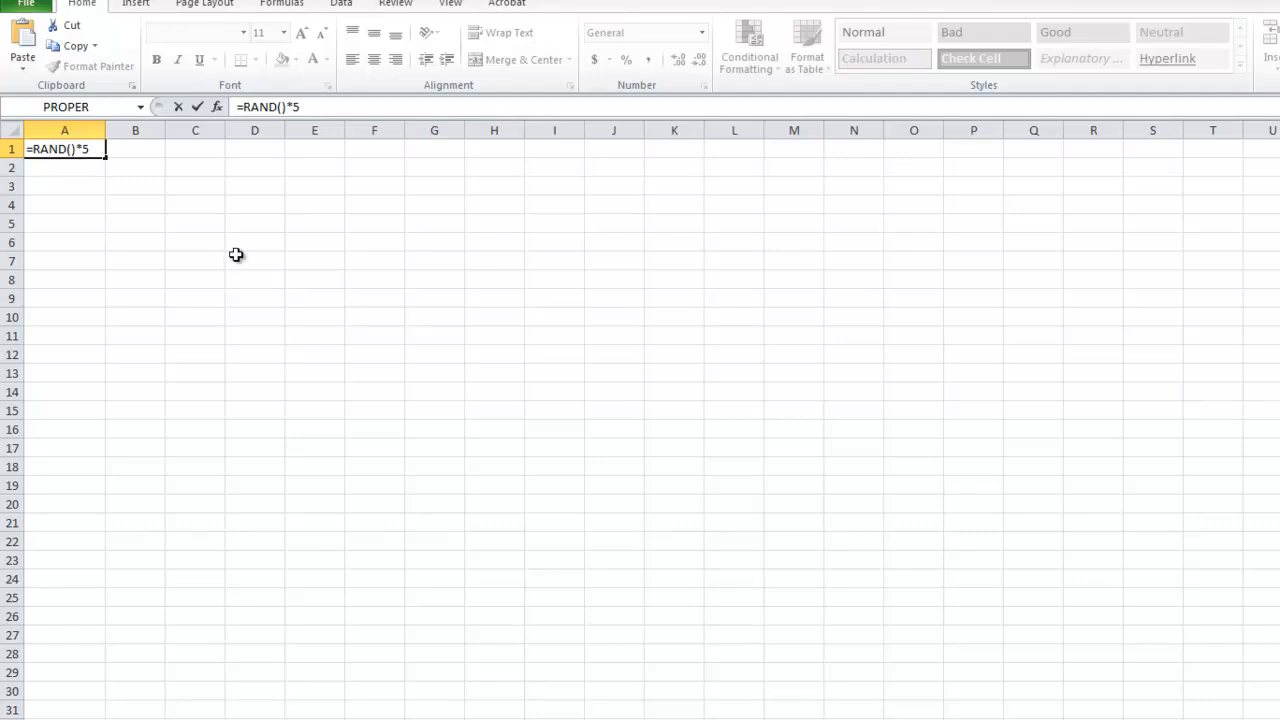
{"action": "key", "text": "Return"}
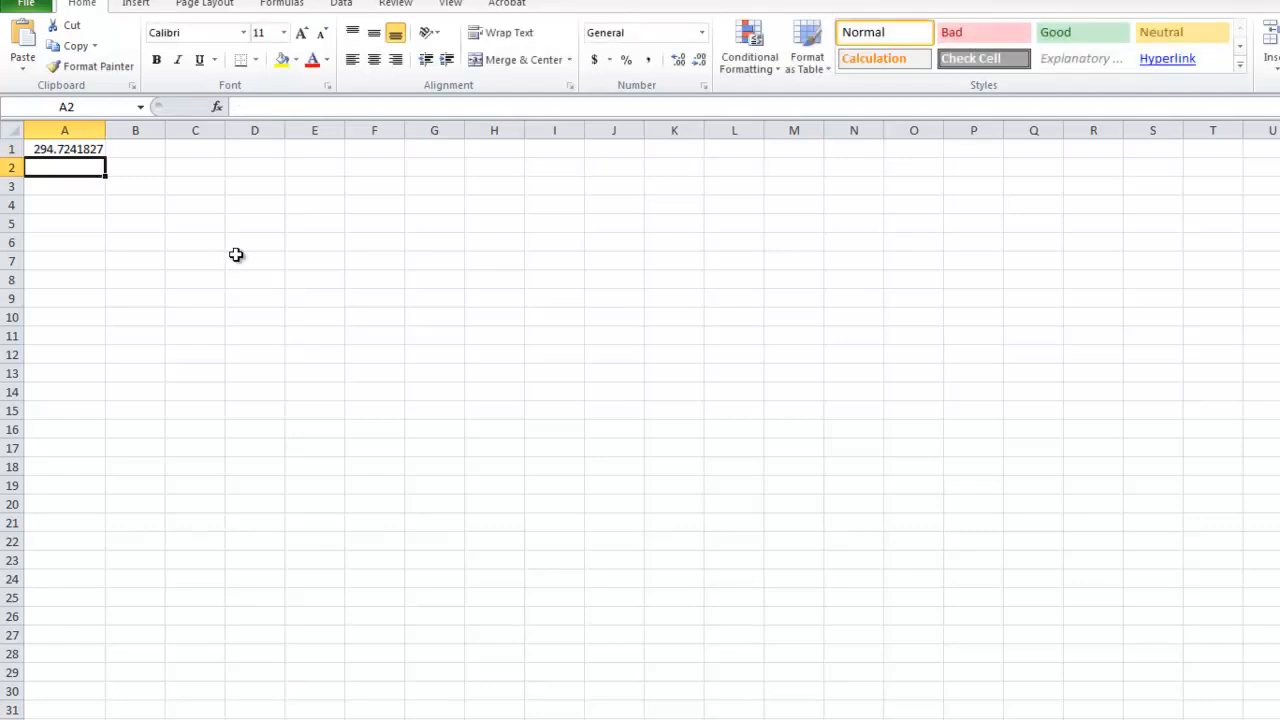
Format column A as Number with 0 decimal places.
{"action": "left_click", "coordinate": [53, 131]}
{"action": "right_click", "coordinate": [53, 131]}
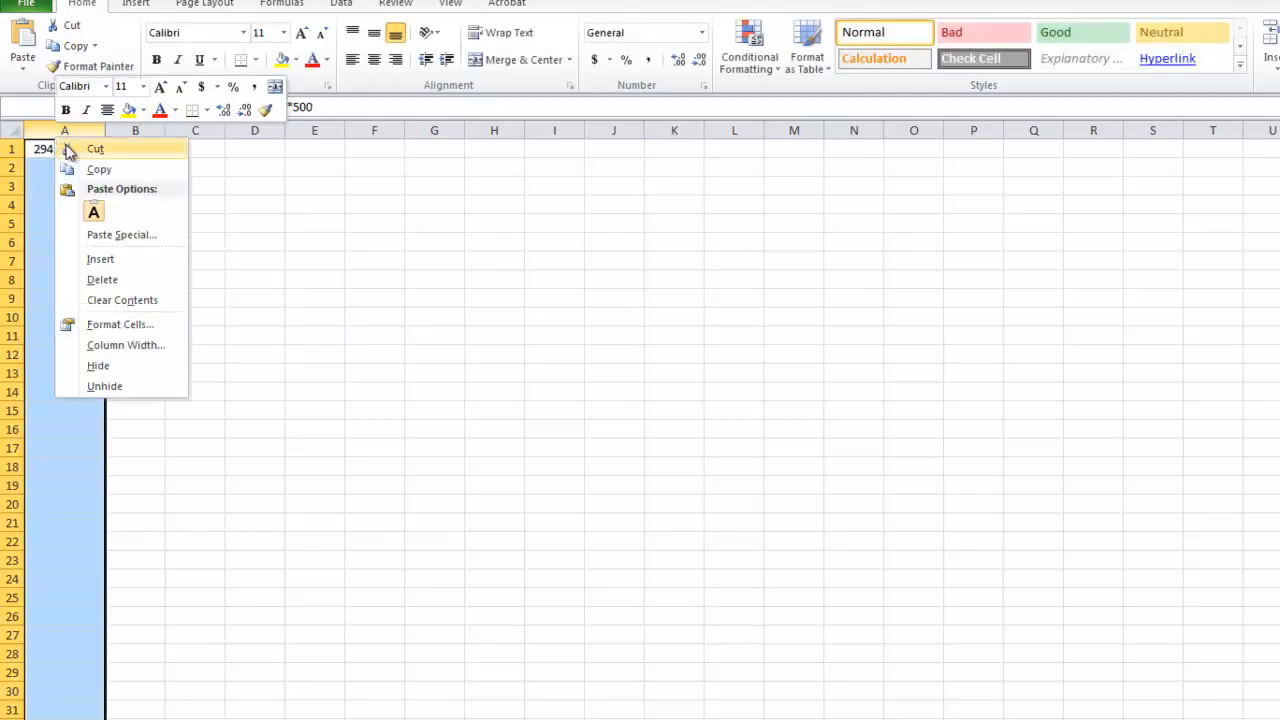
{"action": "left_click", "coordinate": [130, 324]}
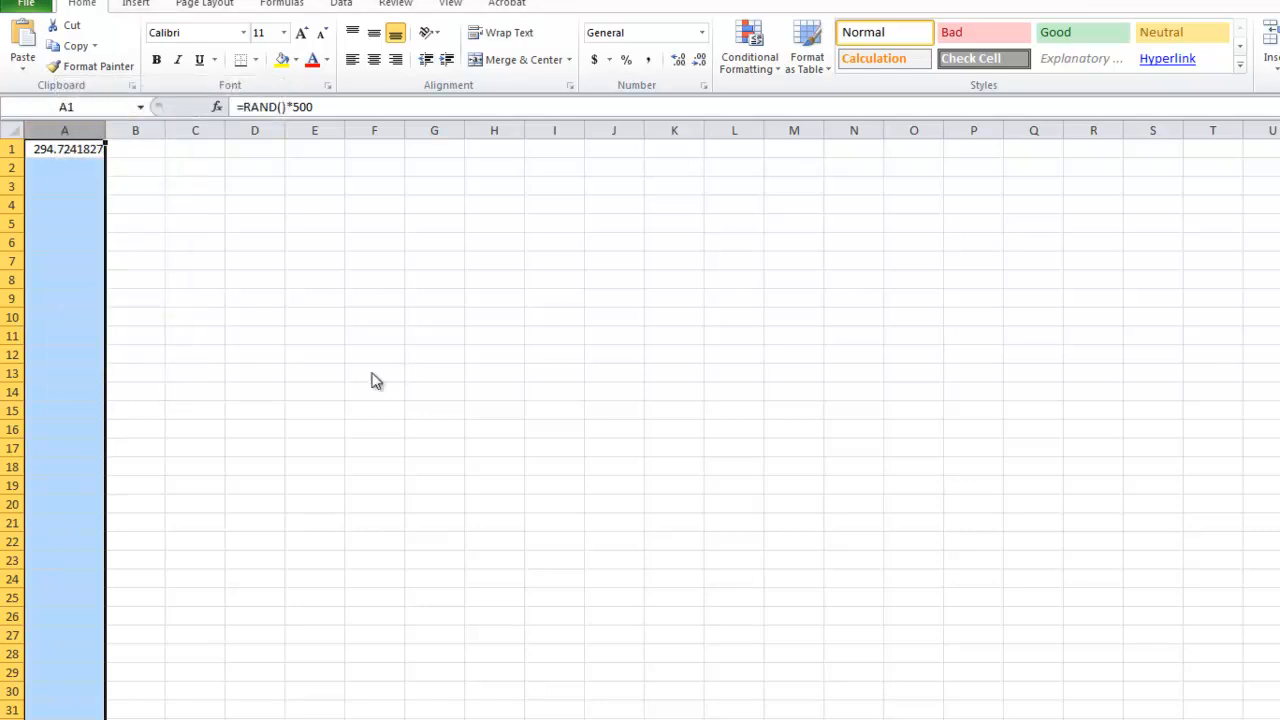
{"action": "left_click", "coordinate": [42, 190]}
{"action": "left_click", "coordinate": [260, 221]}
{"action": "left_click", "coordinate": [260, 221]}
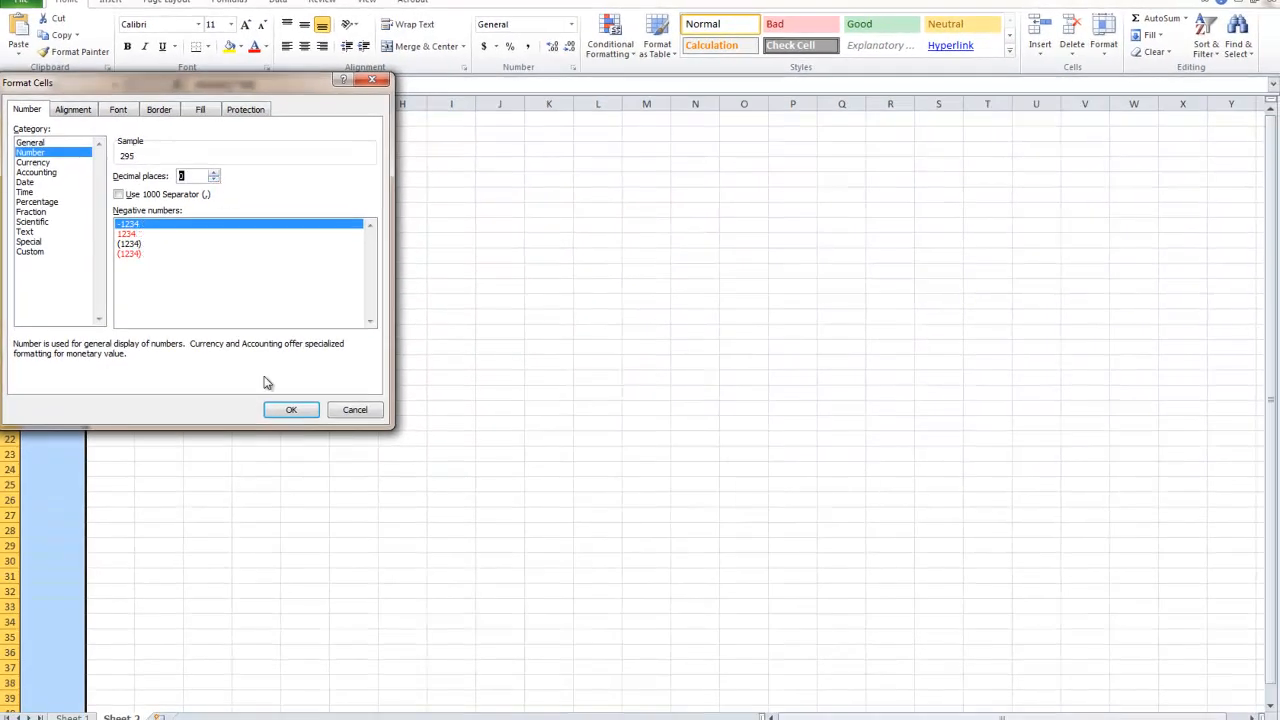
{"action": "left_click", "coordinate": [289, 410]}
Fill the random-number formula from A1 down to A34.
{"action": "left_click", "coordinate": [79, 119]}
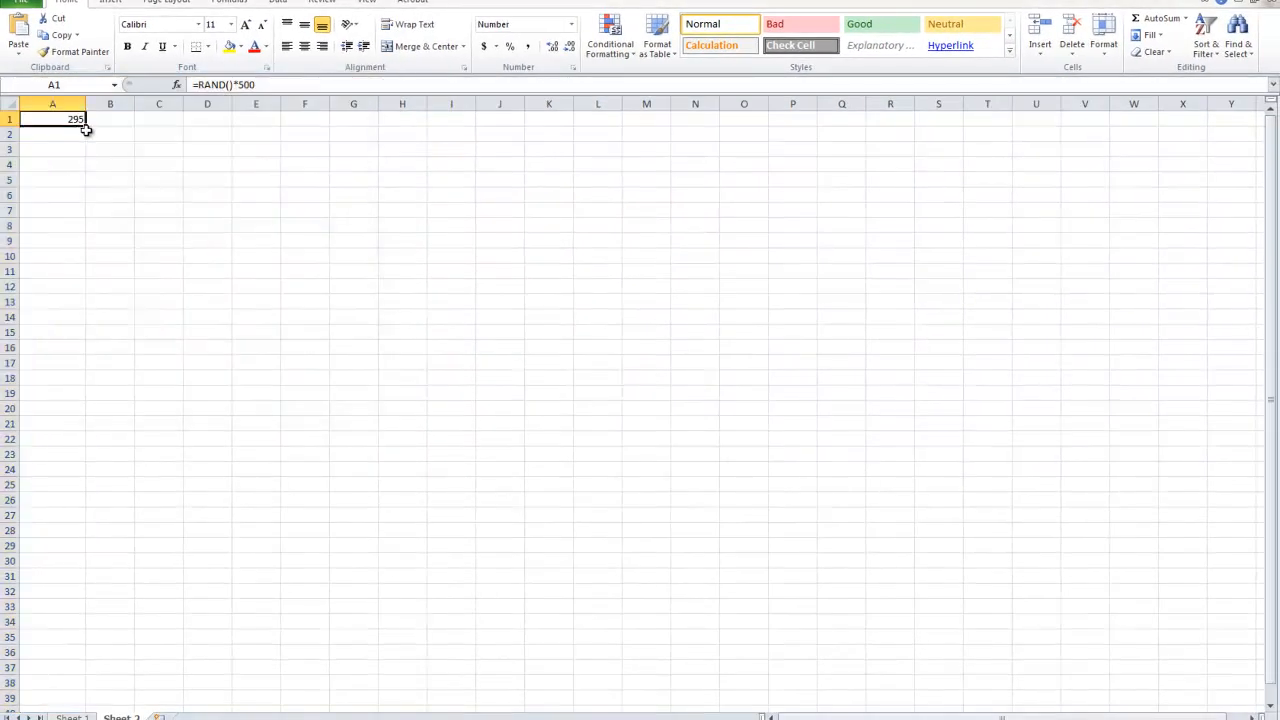
{"action": "left_click_drag", "start_coordinate": [87, 125], "coordinate": [46, 633]}
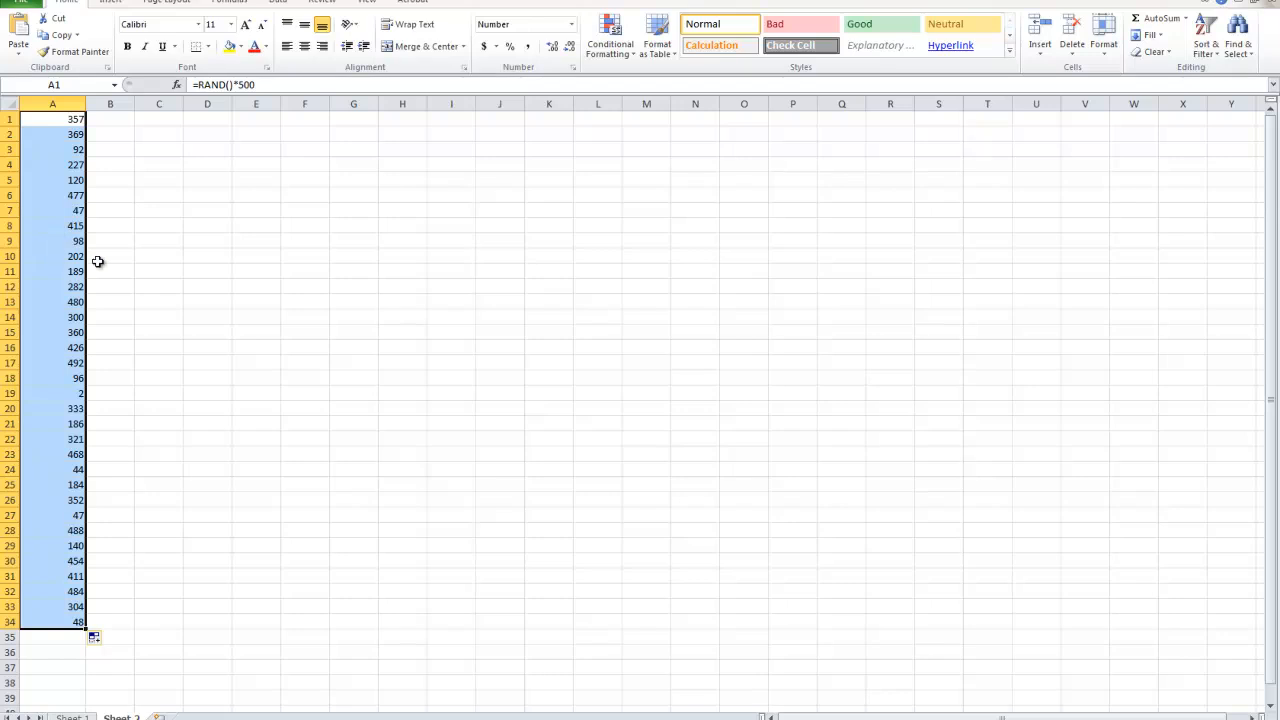
Enter 1 and 2 in B1 and B2, and extend the series down to 34 in B34.
{"action": "left_click", "coordinate": [108, 121]}
{"action": "type", "text": "1"}
{"action": "key", "text": "Return"}
{"action": "type", "text": "2"}
{"action": "key", "text": "Return"}
{"action": "left_click", "coordinate": [122, 119]}
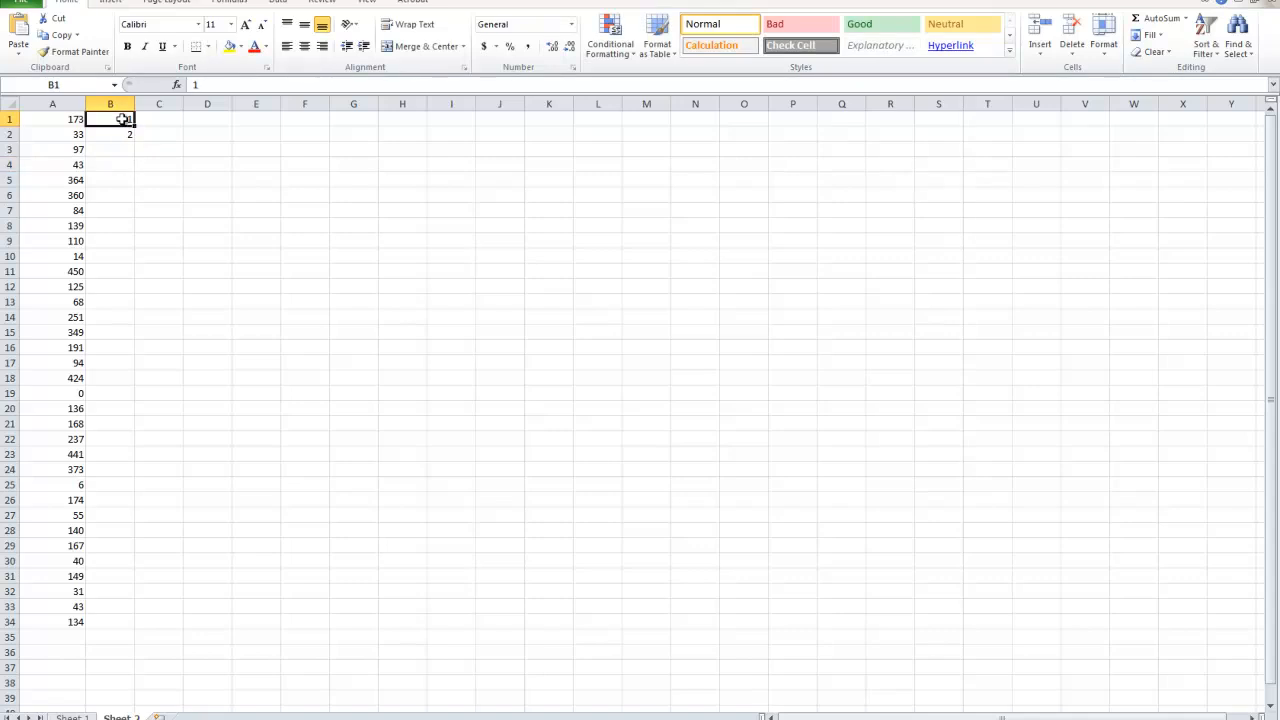
{"action": "mouse_move", "coordinate": [131, 127]}
{"action": "left_mouse_down"}
{"action": "mouse_move", "coordinate": [127, 592]}
{"action": "mouse_move", "coordinate": [120, 120]}
{"action": "mouse_move", "coordinate": [120, 174]}
{"action": "mouse_move", "coordinate": [117, 142]}
{"action": "left_mouse_up"}
{"action": "scroll", "coordinate": [152, 172], "scroll_direction": "up", "scroll_amount": 11}
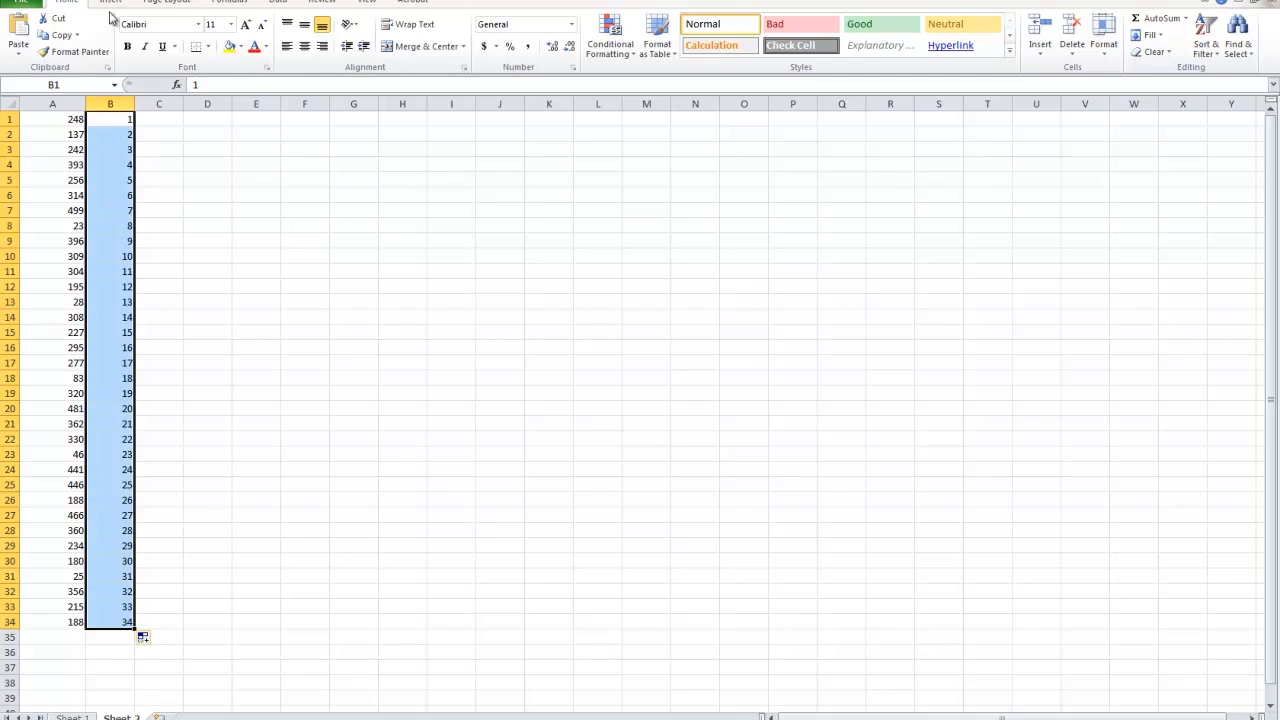
Clear the number series in B1:B34 and the random numbers in A1:A34.
{"action": "key", "text": "Delete"}
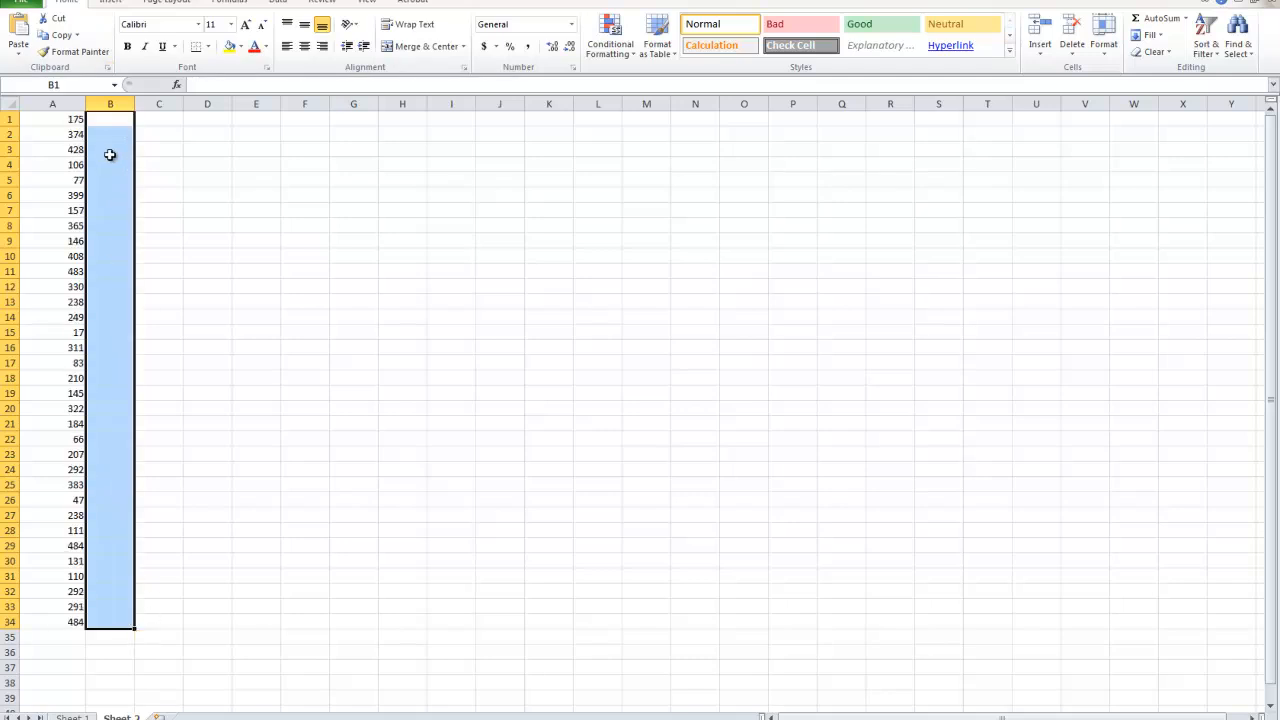
{"action": "left_click_drag", "start_coordinate": [51, 120], "coordinate": [62, 621]}
{"action": "key", "text": "Delete"}
Enter =RAND()*10 in A1 and fill the formula down to A36.
{"action": "left_click", "coordinate": [51, 120]}
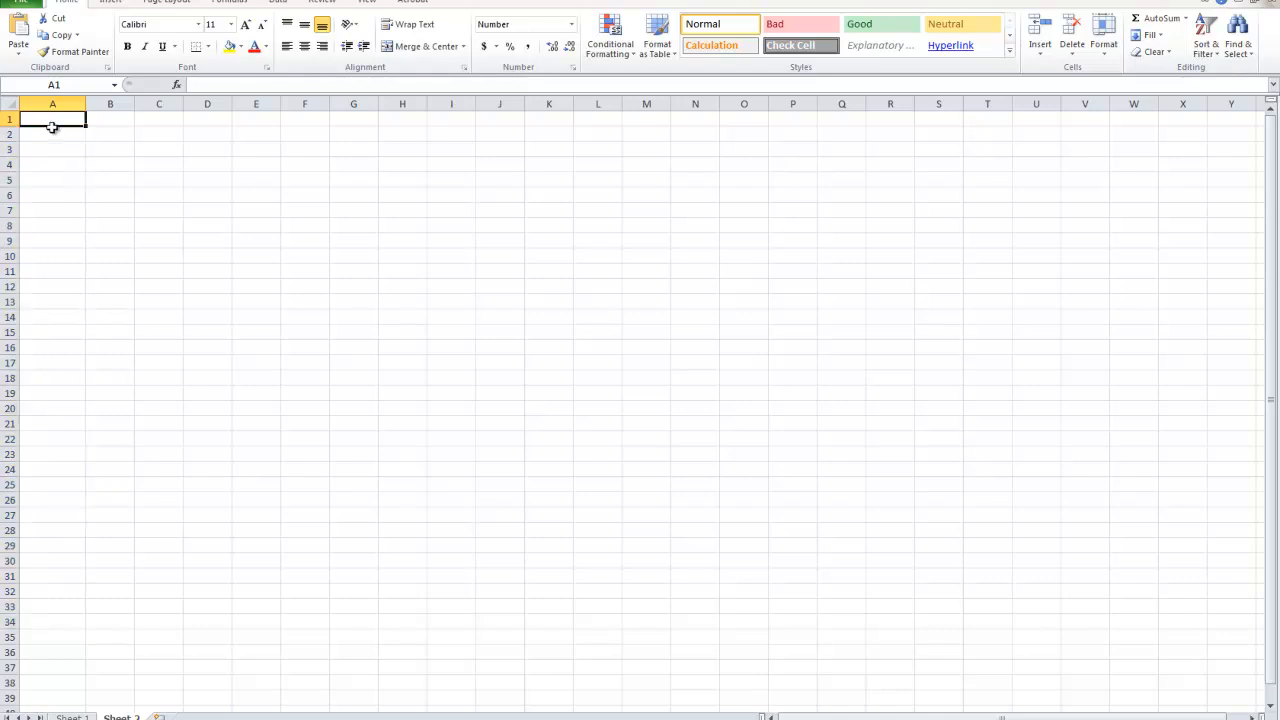
{"action": "type", "text": "="}
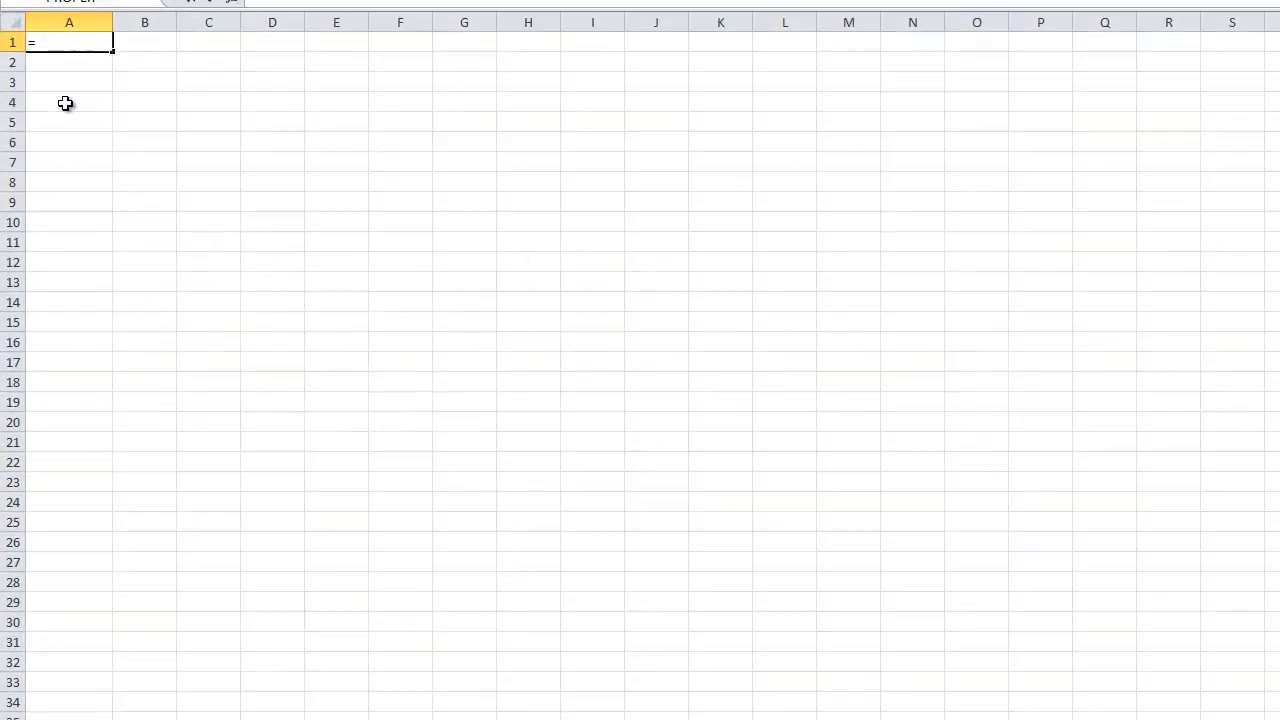
{"action": "type", "text": "RAND"}
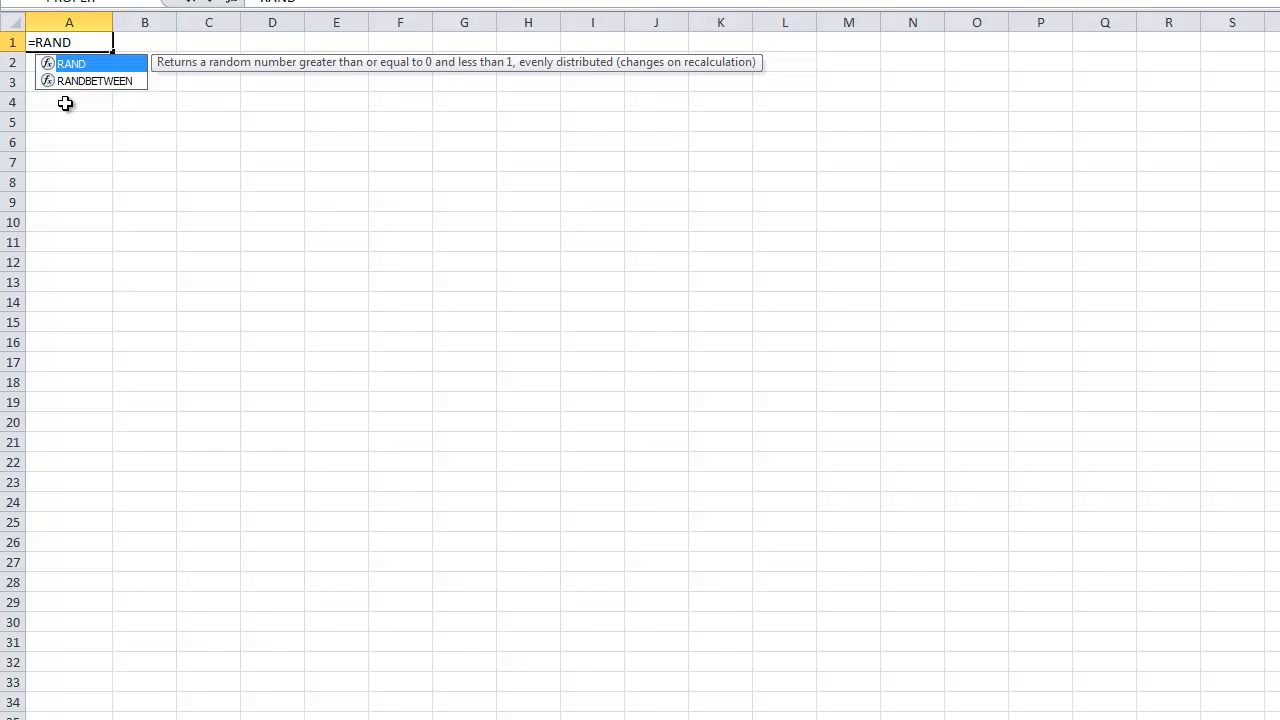
{"action": "type", "text": "()*10"}
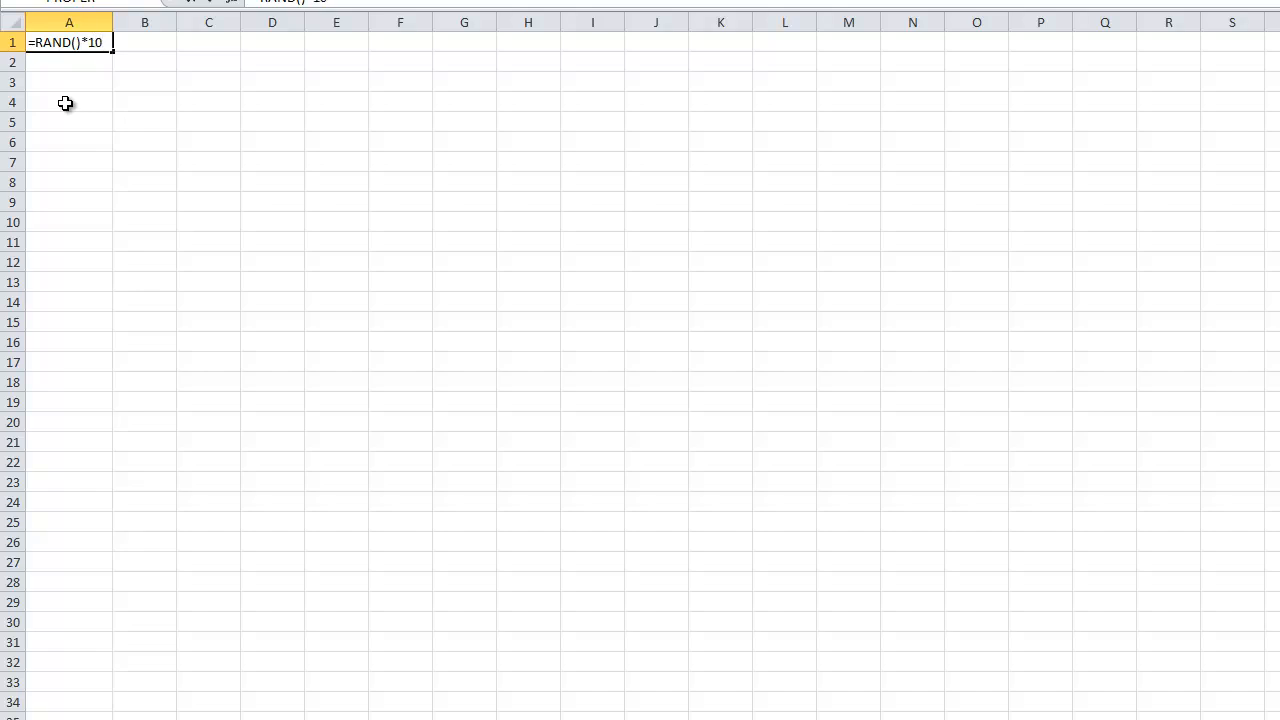
{"action": "key", "text": "Return"}
{"action": "left_click", "coordinate": [49, 40]}
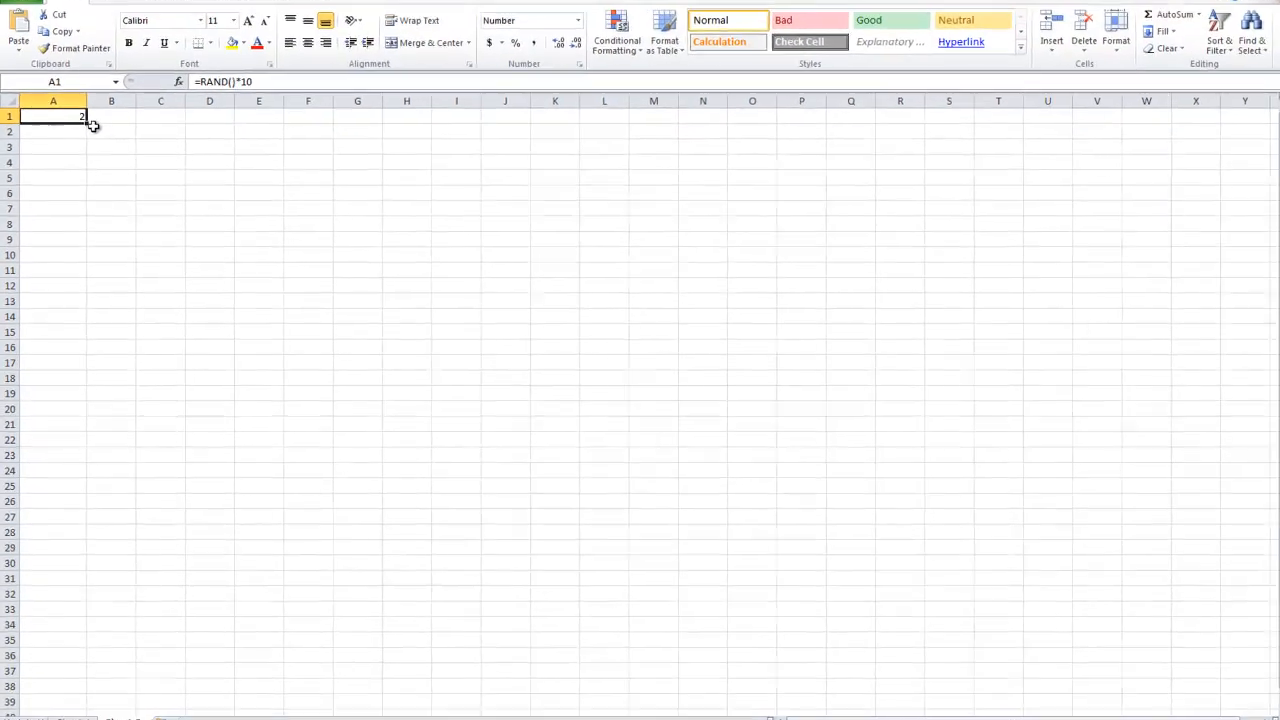
{"action": "left_click_drag", "start_coordinate": [86, 126], "coordinate": [64, 658]}
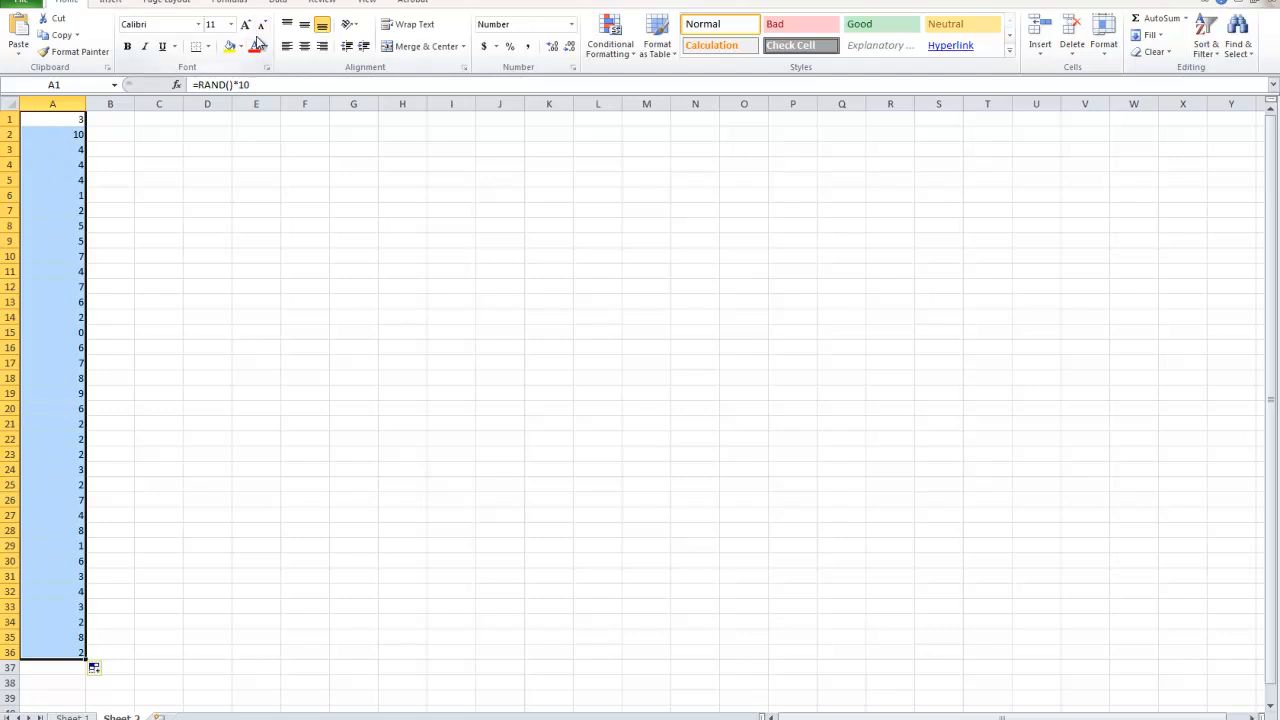
Try to remove duplicates from the random numbers in A1:A36, without treating the data as having headers.
{"action": "left_click", "coordinate": [279, 3]}
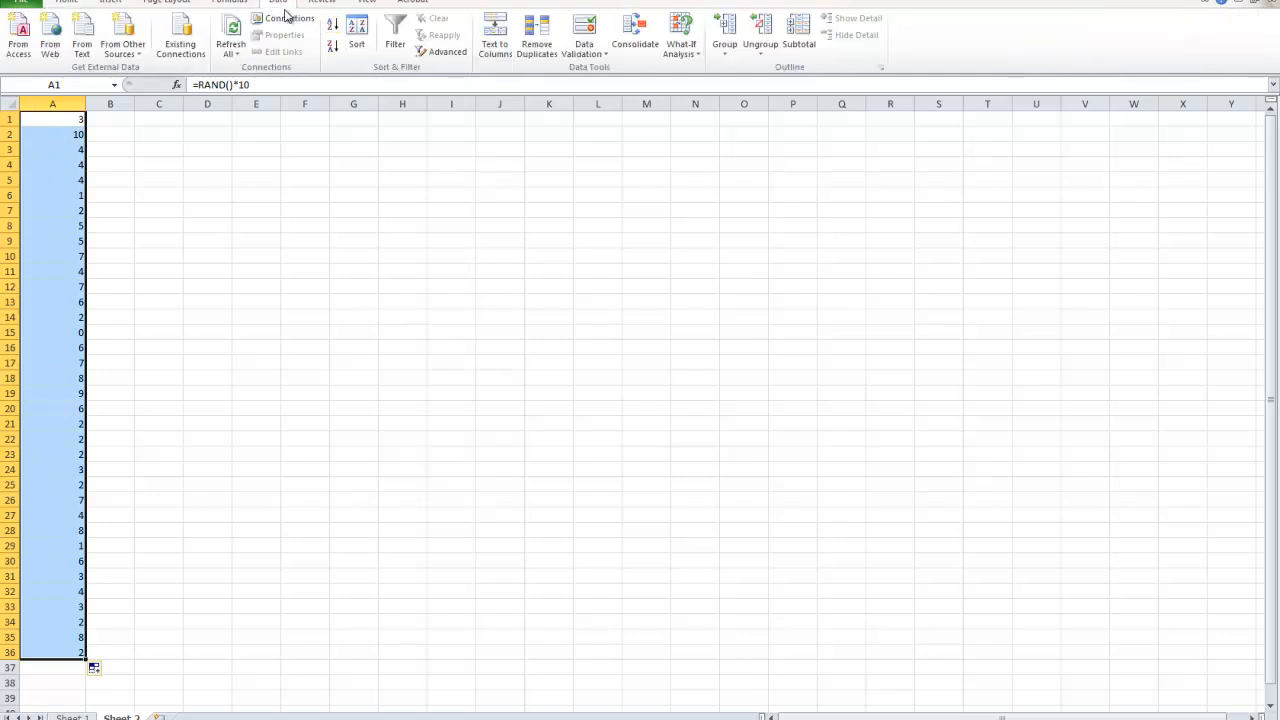
{"action": "left_click", "coordinate": [536, 44]}
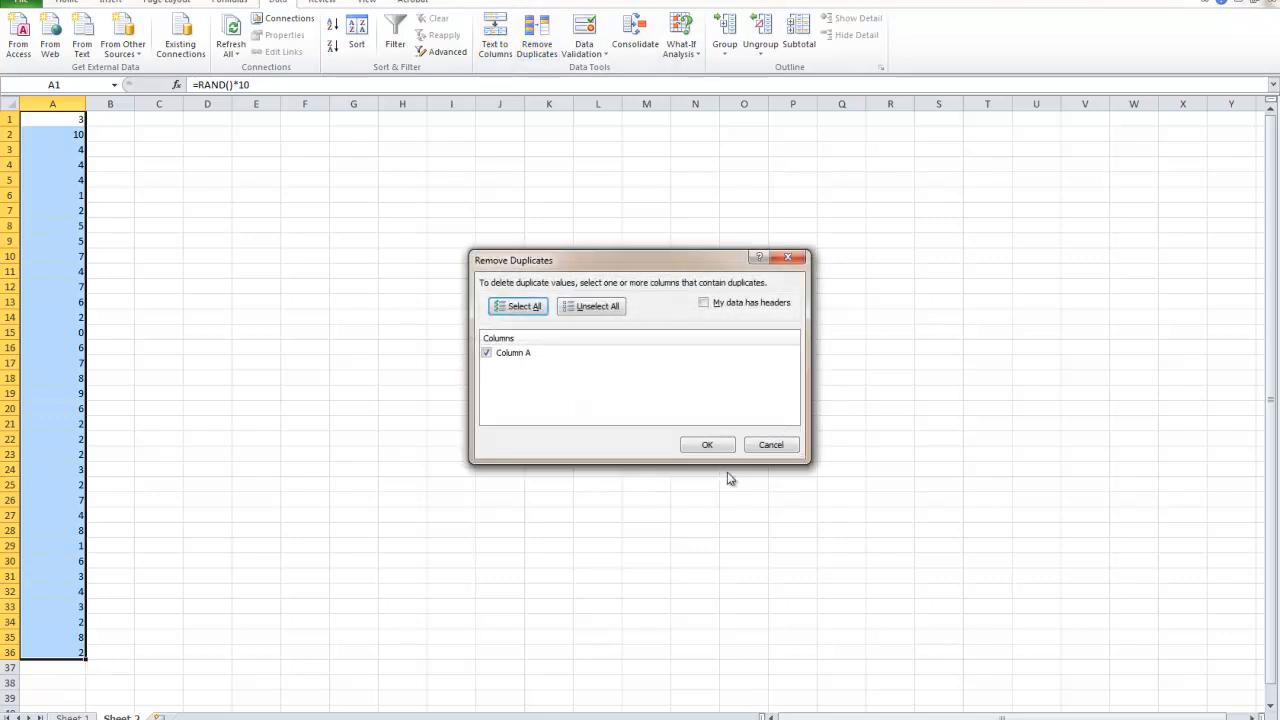
{"action": "left_click", "coordinate": [703, 437]}
{"action": "left_click", "coordinate": [657, 396]}
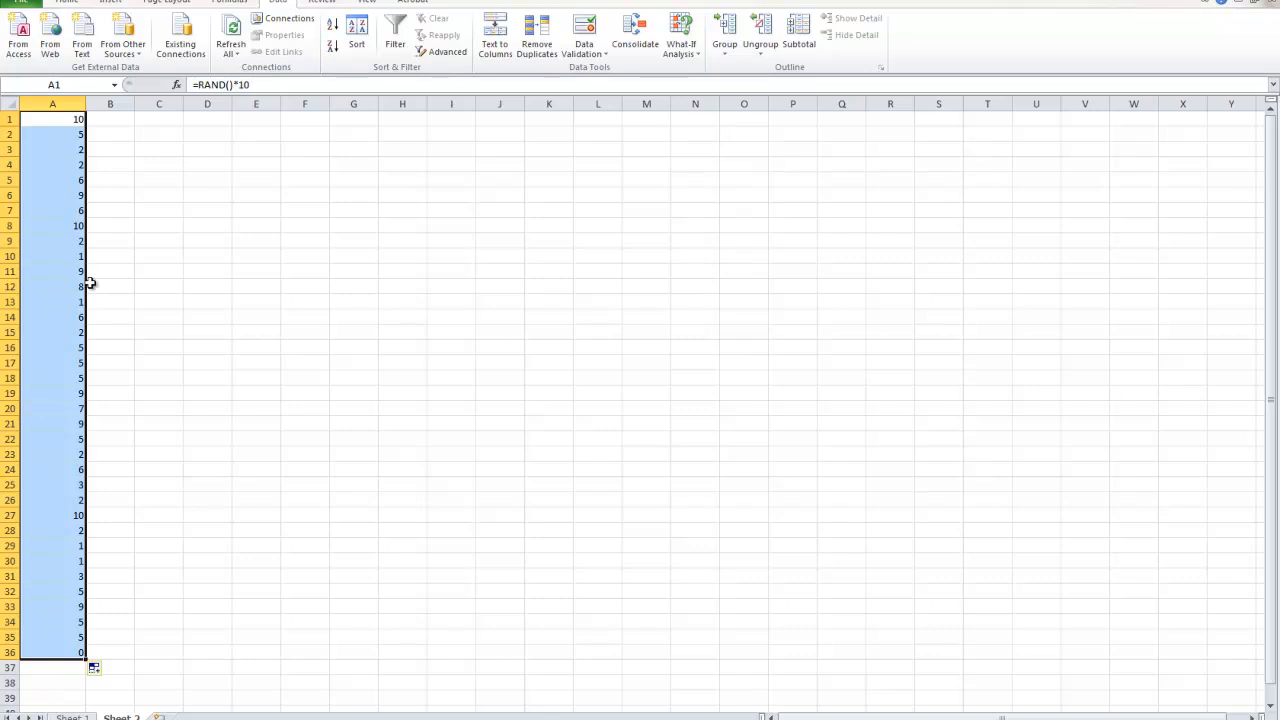
Copy the random numbers in A1:A36 and paste them as values only into B1:B36.
{"action": "key", "text": "ctrl+c"}
{"action": "left_click", "coordinate": [645, 392]}
{"action": "left_click", "coordinate": [58, 606]}
{"action": "left_click_drag", "start_coordinate": [54, 651], "coordinate": [110, 650]}
{"action": "key", "text": "ctrl+c"}
{"action": "left_click", "coordinate": [652, 390]}
{"action": "right_click", "coordinate": [111, 648]}
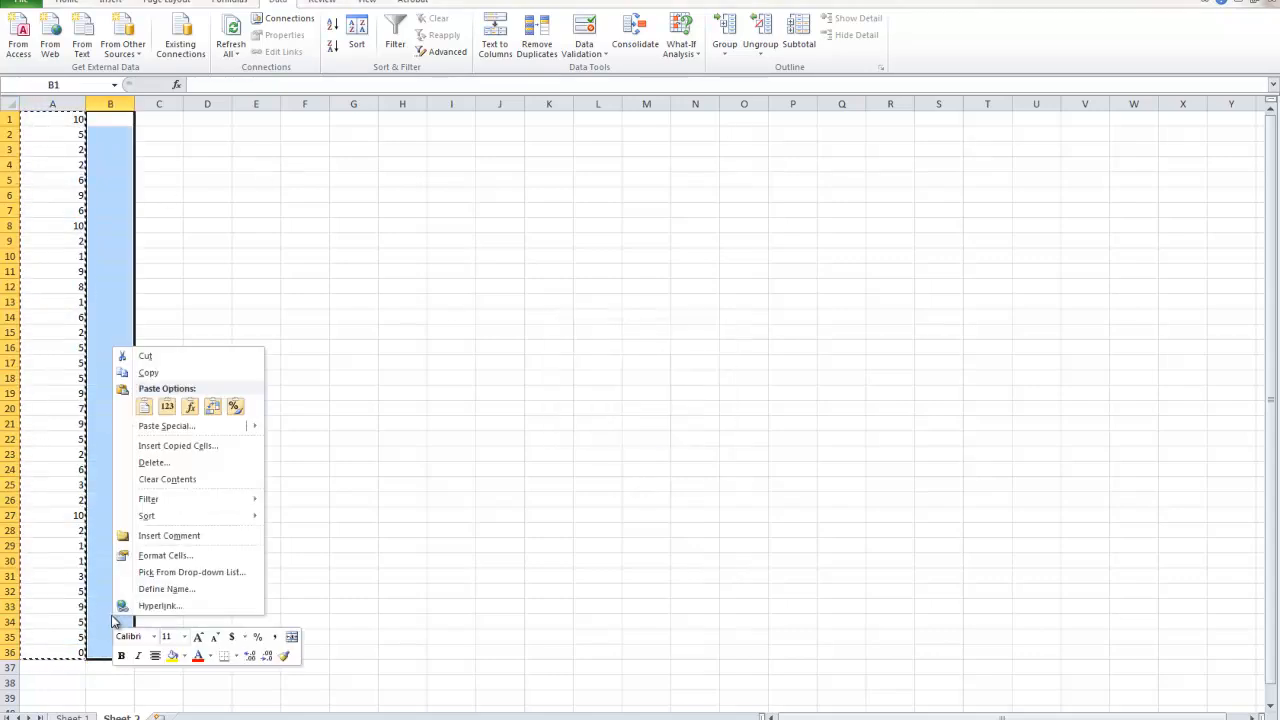
{"action": "left_click", "coordinate": [167, 405]}
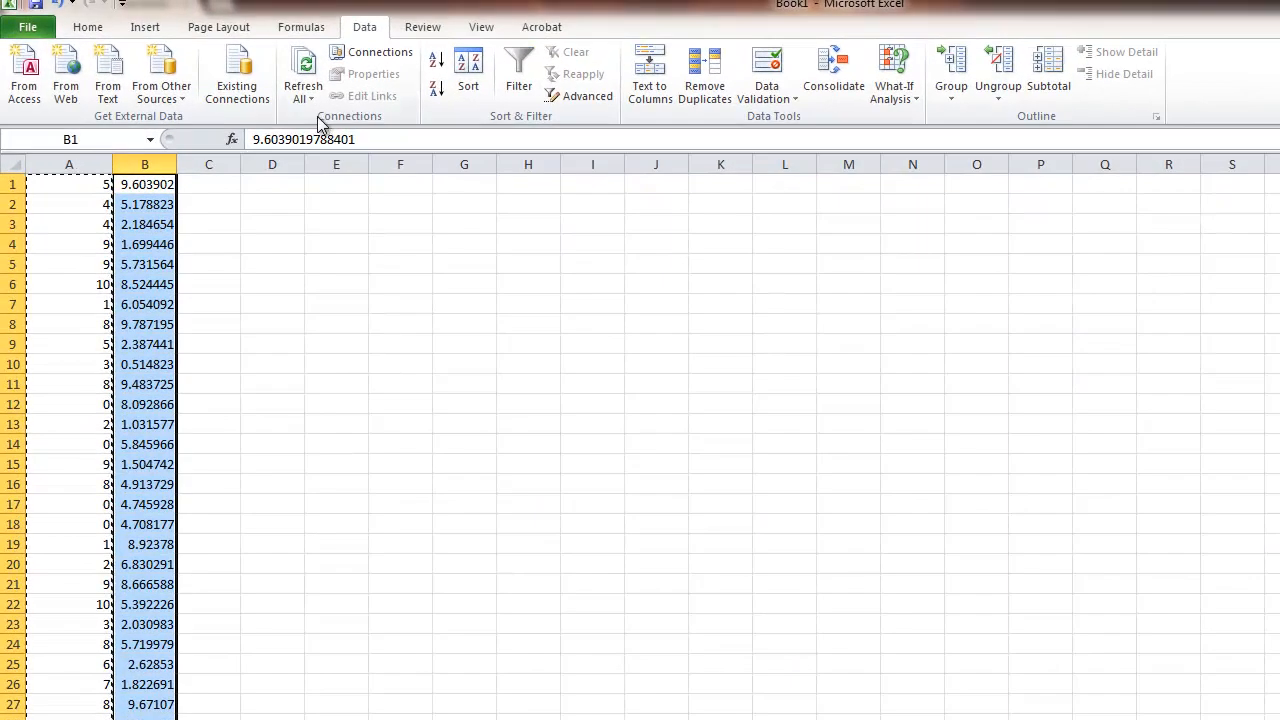
Format column B as Number with 0 decimal places.
{"action": "right_click", "coordinate": [144, 163]}
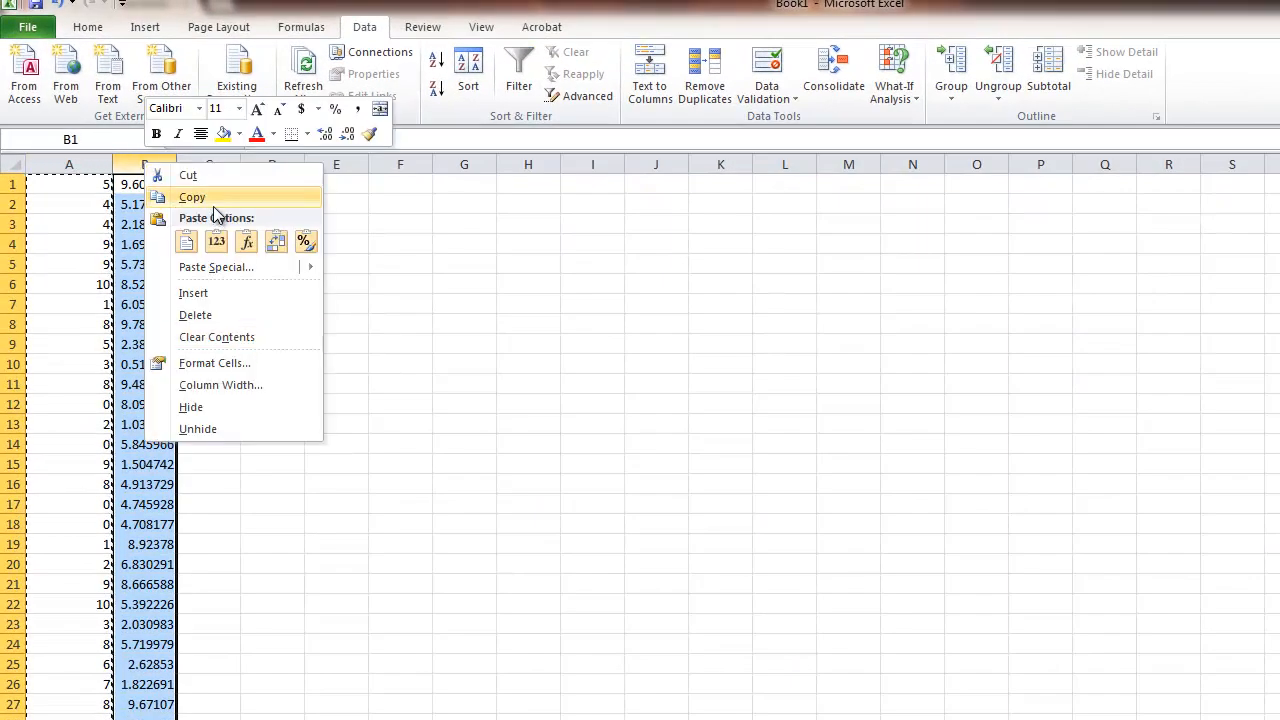
{"action": "left_click", "coordinate": [214, 363]}
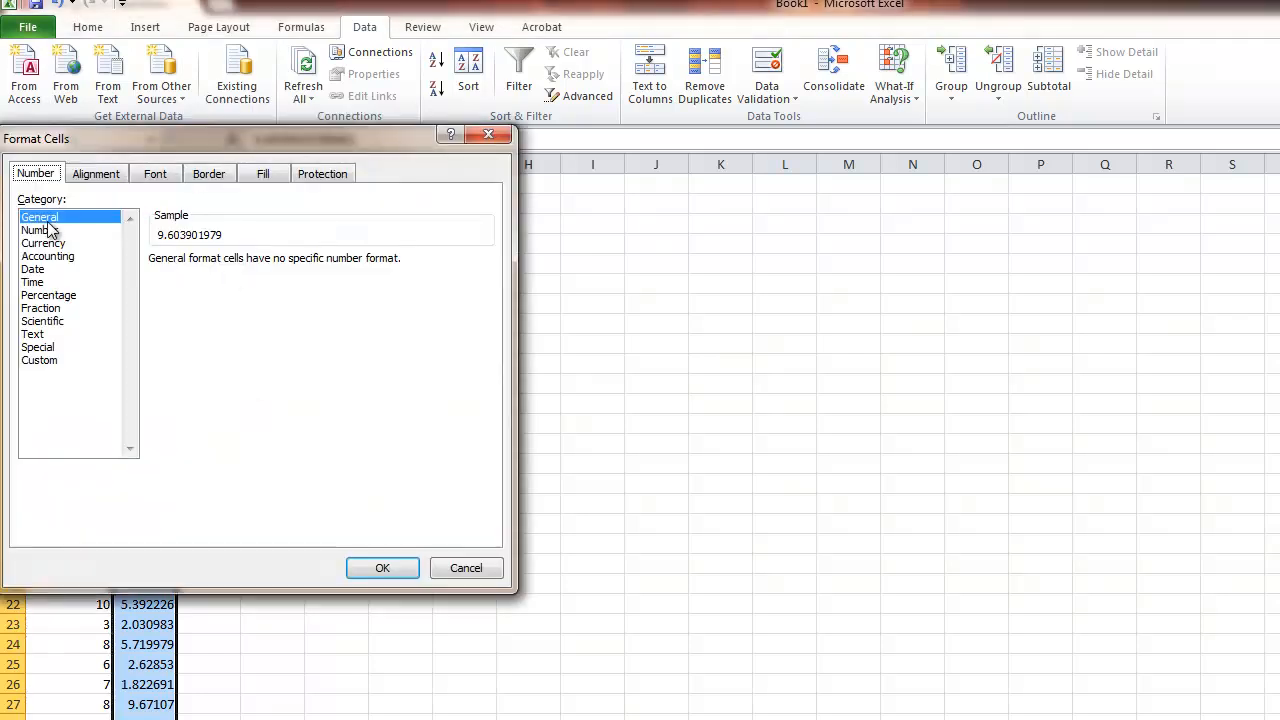
{"action": "left_click", "coordinate": [77, 232]}
{"action": "left_click", "coordinate": [280, 266]}
{"action": "left_click", "coordinate": [280, 266]}
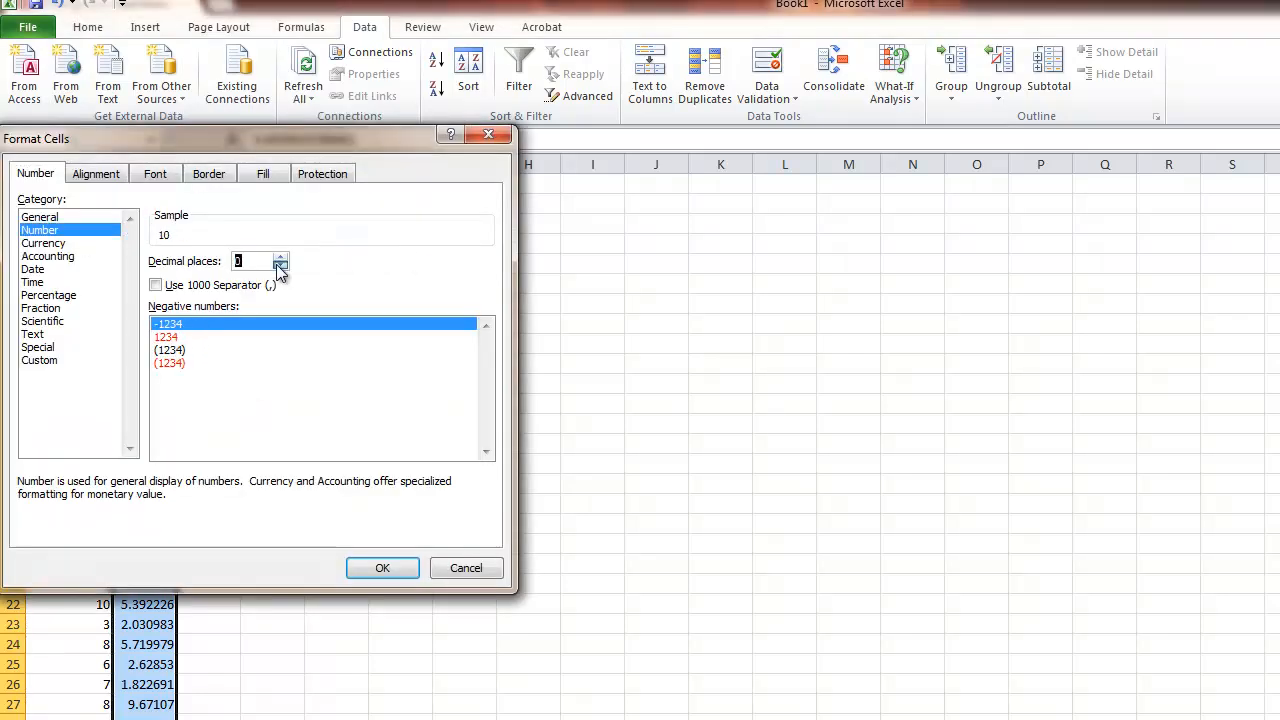
{"action": "left_click", "coordinate": [375, 567]}
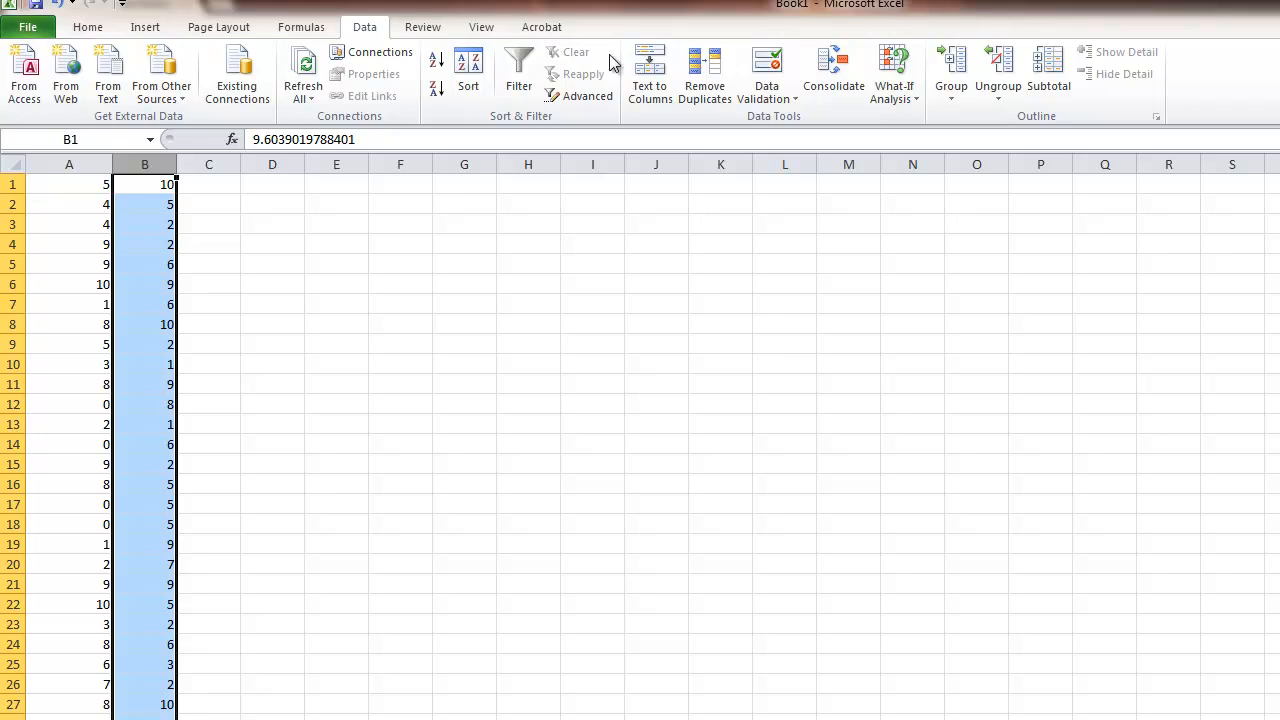
Try to remove duplicates from column B alone, continuing with the current selection.
{"action": "left_click", "coordinate": [703, 70]}
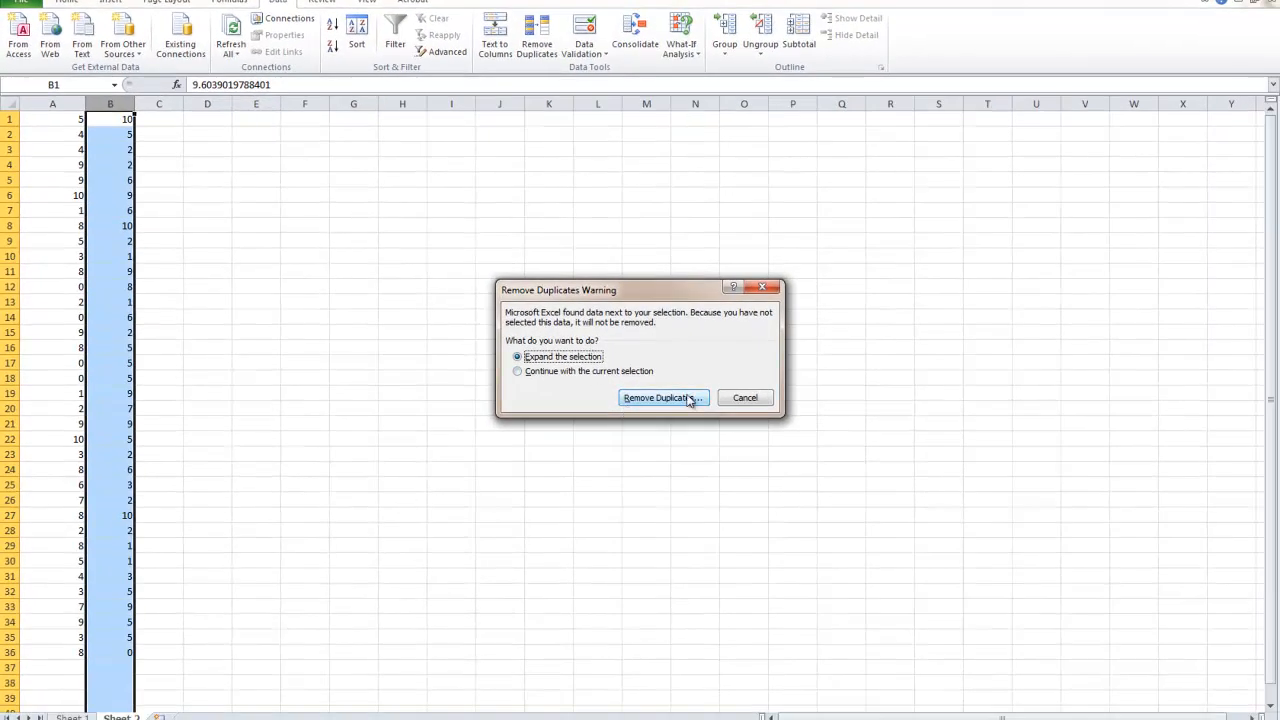
{"action": "left_click", "coordinate": [583, 380]}
{"action": "left_click", "coordinate": [620, 399]}
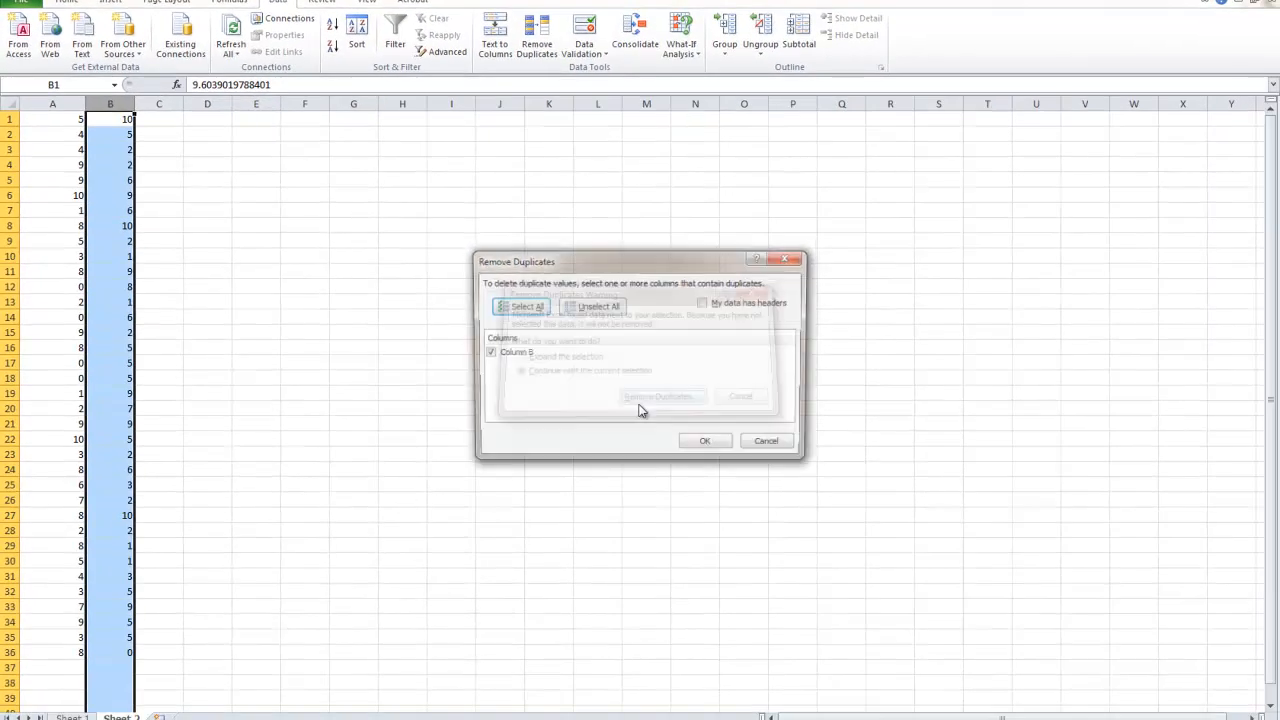
{"action": "left_click", "coordinate": [699, 444]}
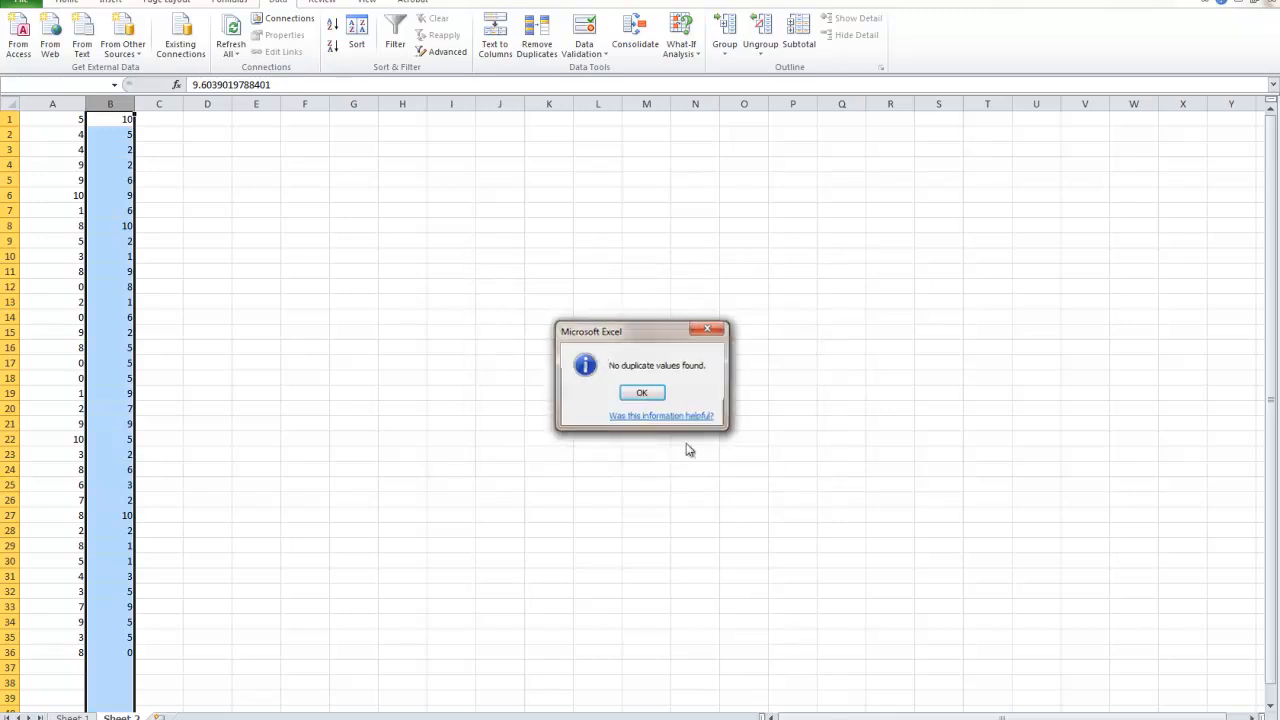
{"action": "left_click", "coordinate": [643, 393]}
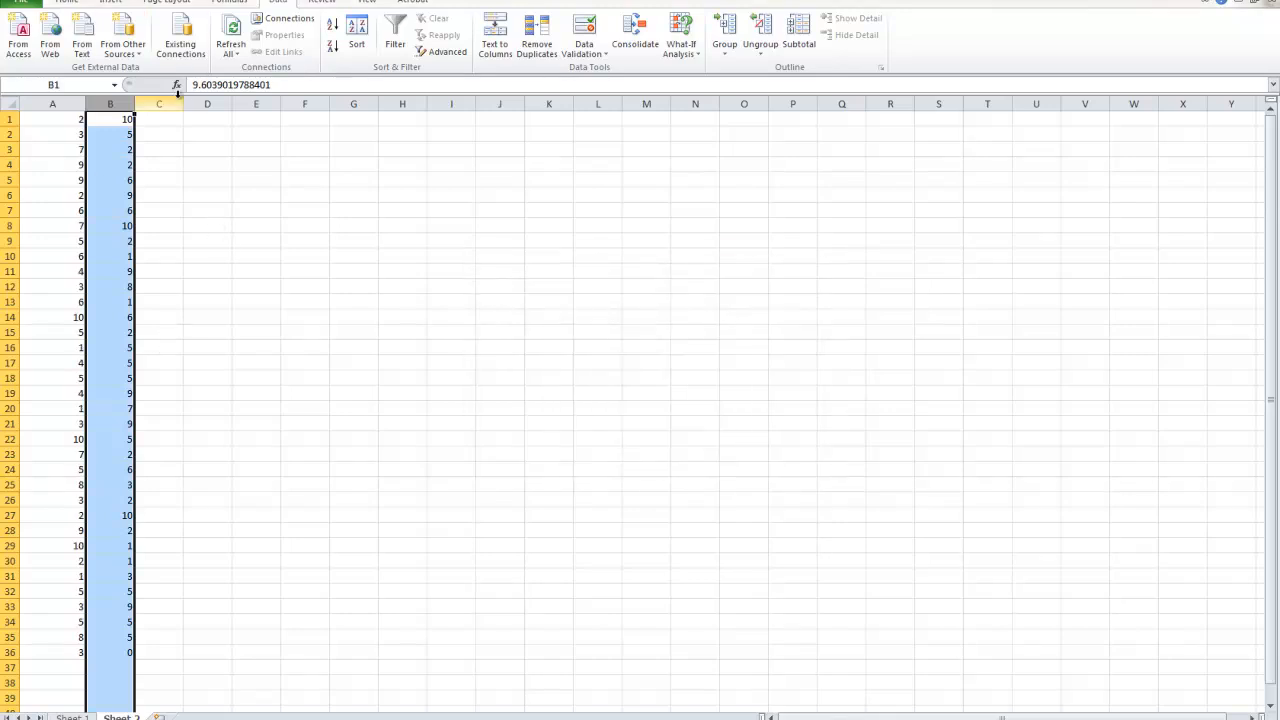
Undo the number formatting and the pasted values in column B.
{"action": "key", "text": "ctrl+z"}
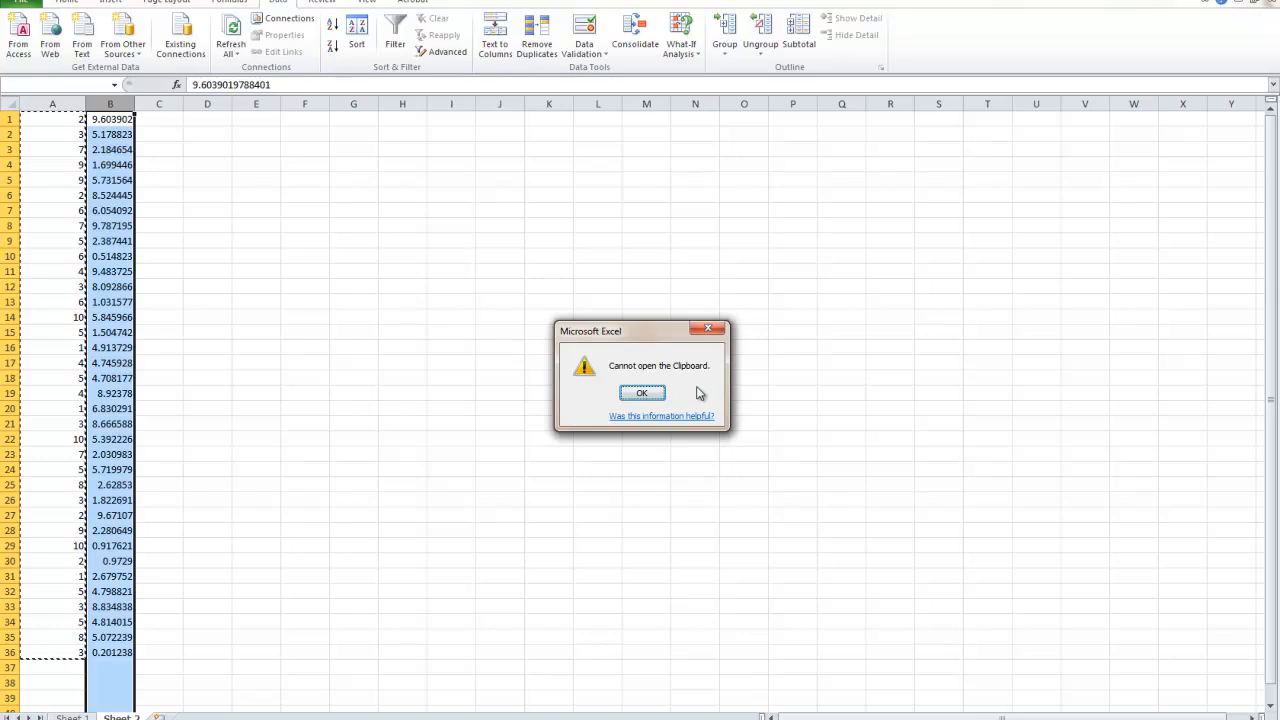
{"action": "left_click", "coordinate": [643, 394]}
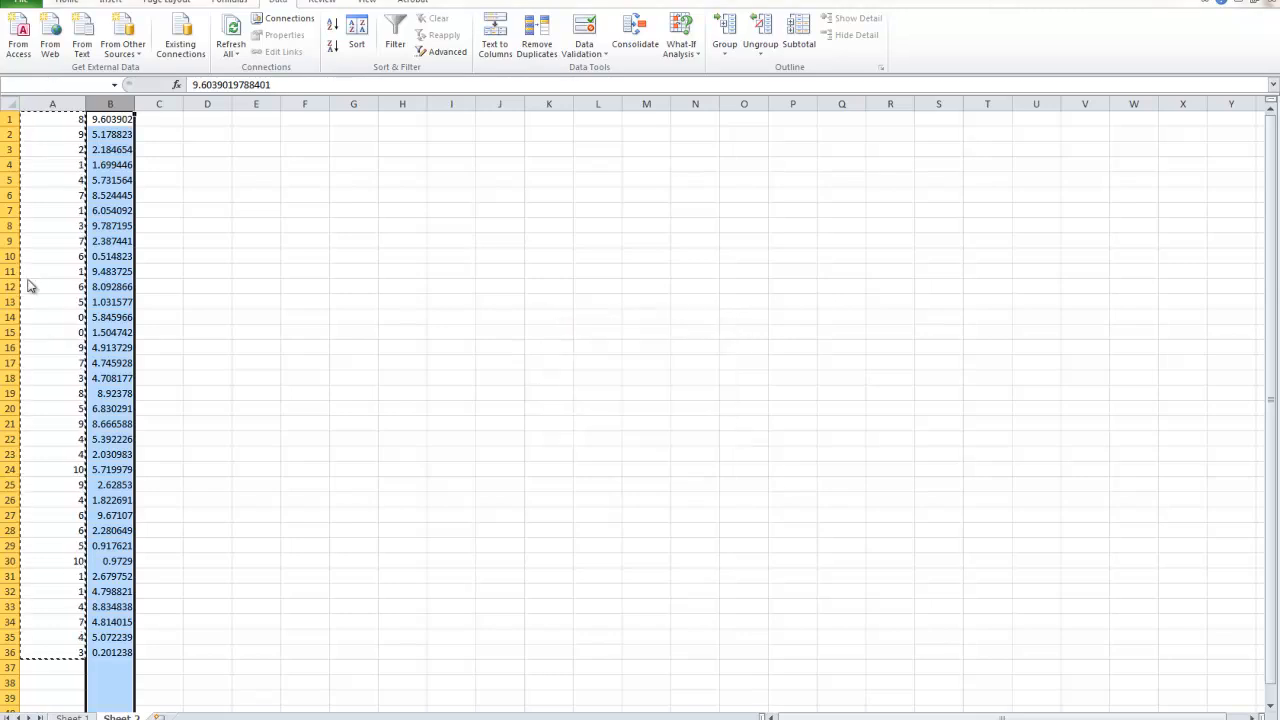
{"action": "left_click", "coordinate": [642, 393]}
Clear the random numbers in A1:A36 and return to cell A1.
{"action": "left_click_drag", "start_coordinate": [80, 652], "coordinate": [80, 124]}
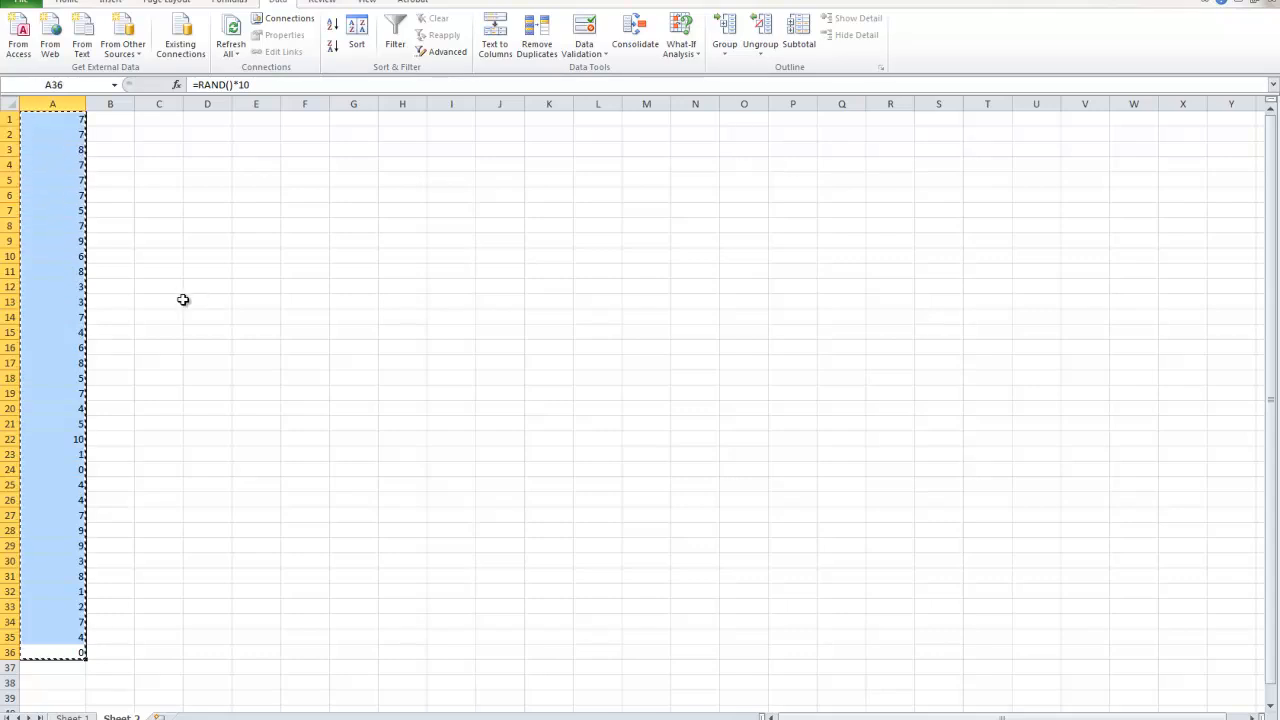
{"action": "key", "text": "Delete"}
{"action": "left_click", "coordinate": [58, 121]}
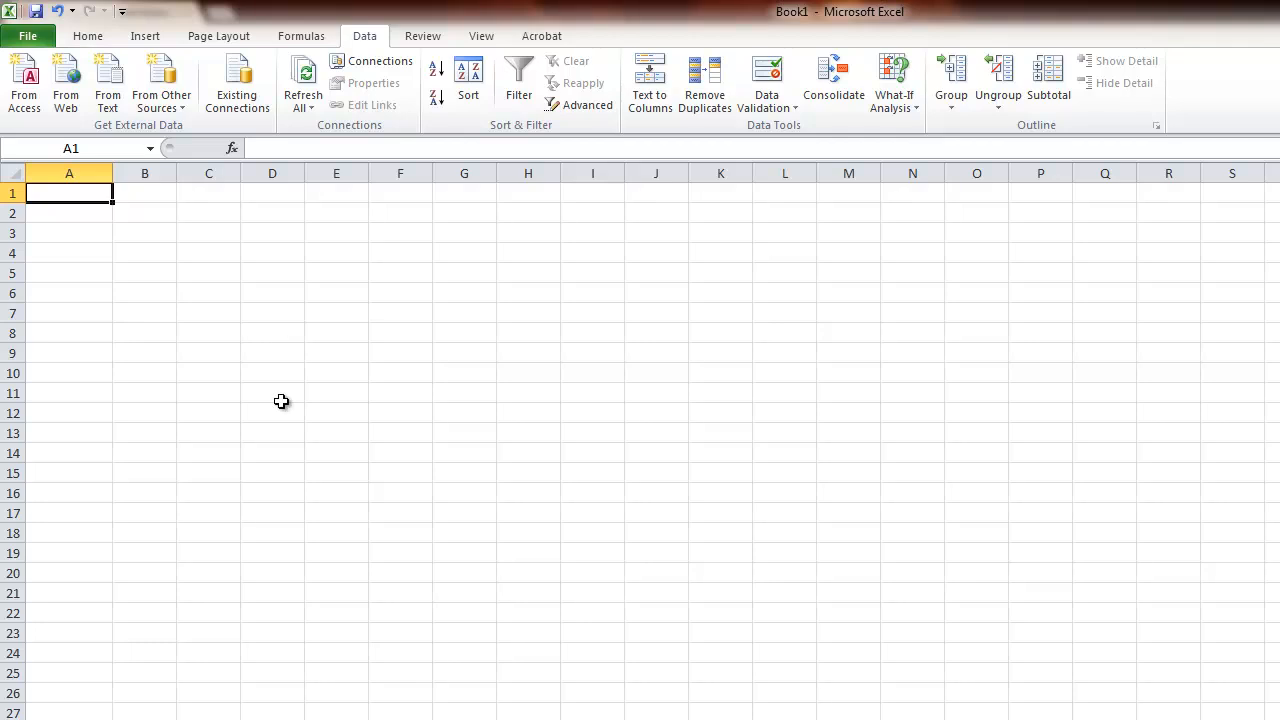
Enter the label "Seat" in cell A1.
{"action": "left_click", "coordinate": [94, 251]}
{"action": "left_click", "coordinate": [56, 172]}
{"action": "left_click", "coordinate": [60, 195]}
{"action": "type", "text": "Seat"}
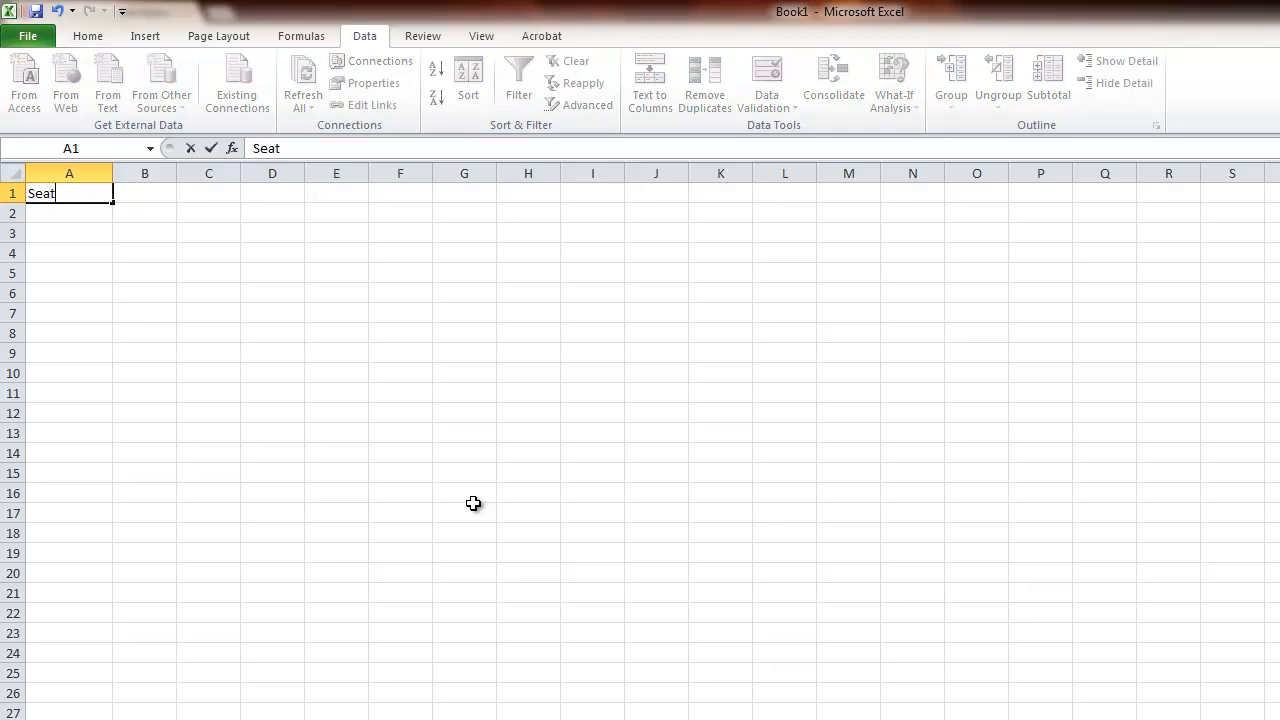
{"action": "key", "text": "Tab"}
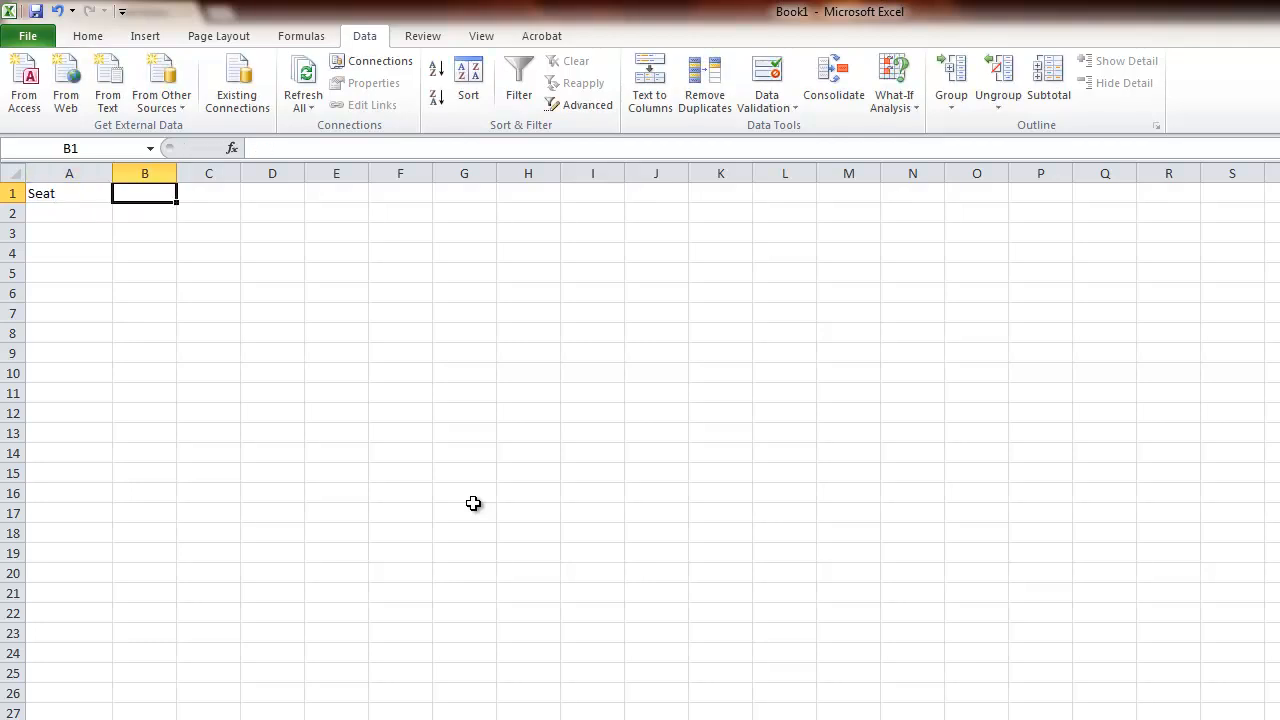
Enter the formula =RAND()*100 in cell B1 to give the seat a random number.
{"action": "type", "text": "="}
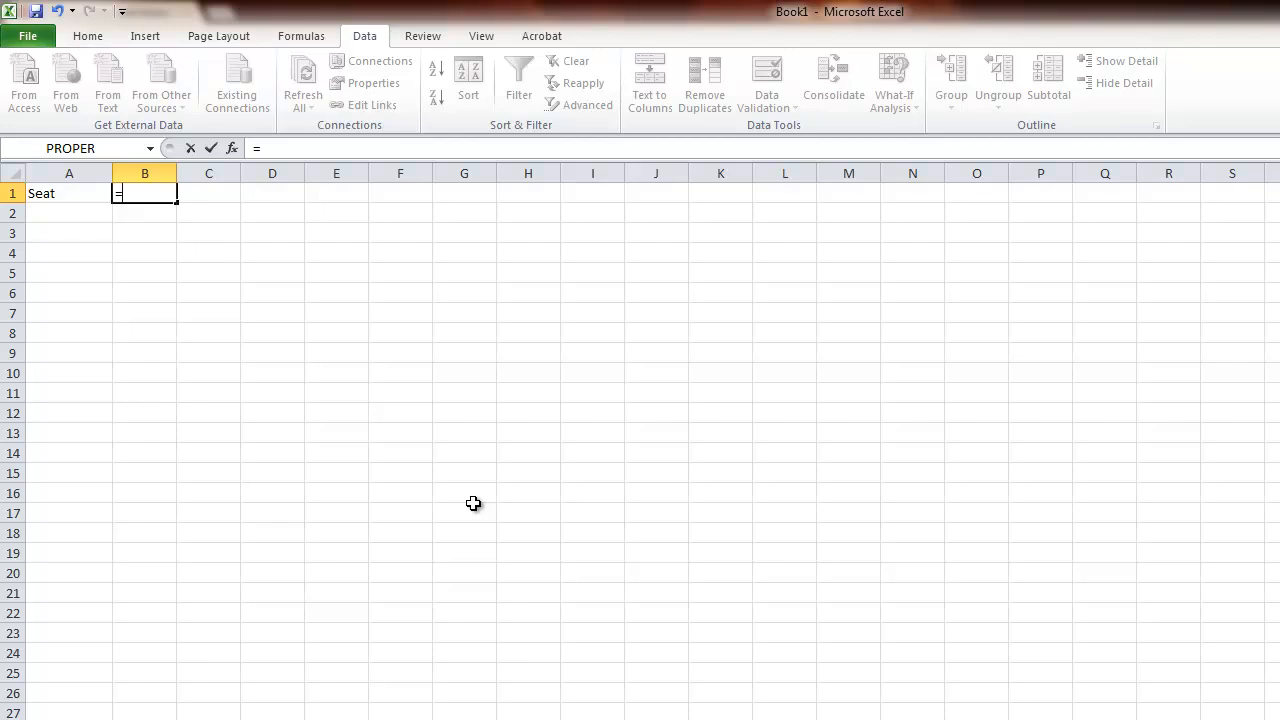
{"action": "type", "text": "RAND("}
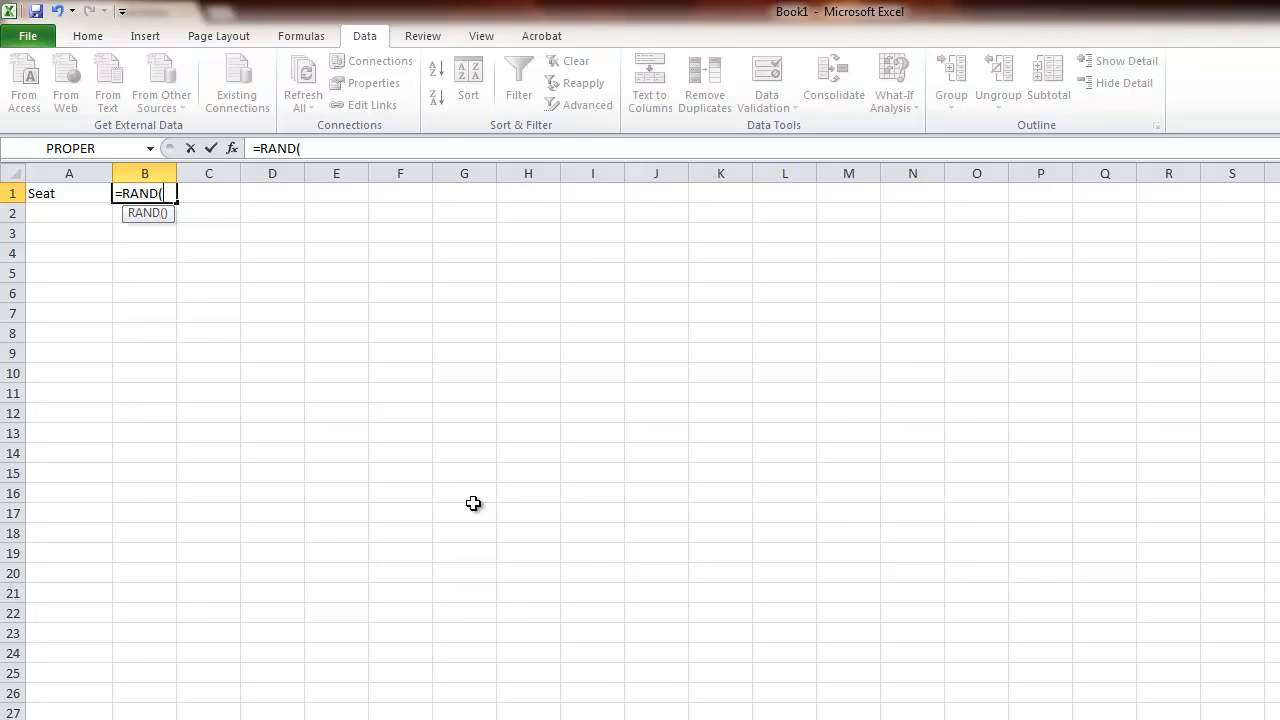
{"action": "type", "text": ")*"}
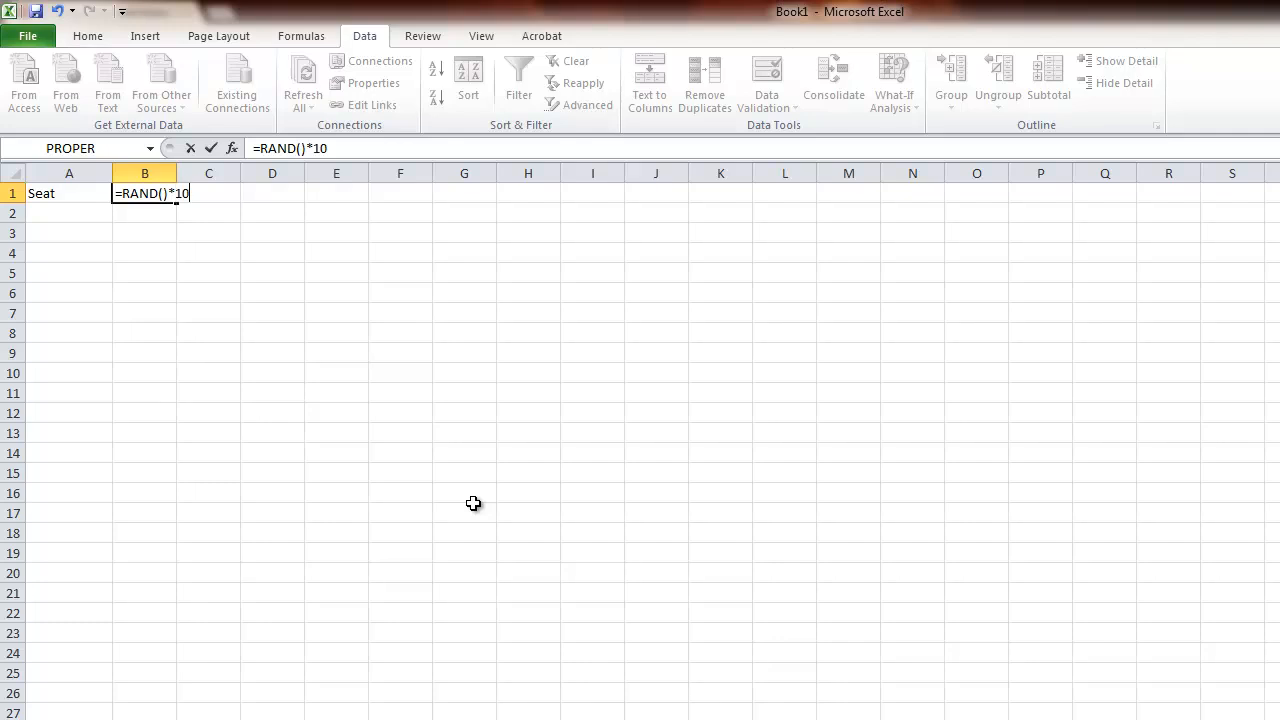
{"action": "key", "text": "Return"}
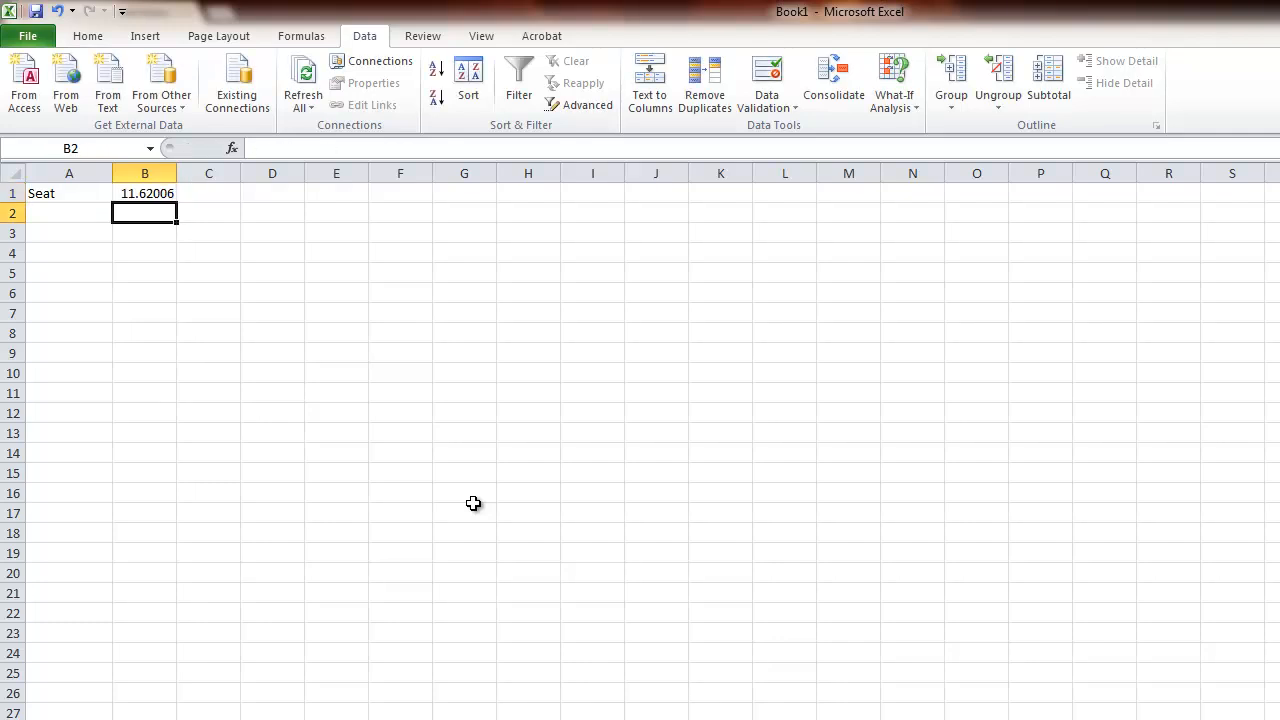
{"action": "left_click", "coordinate": [218, 190]}
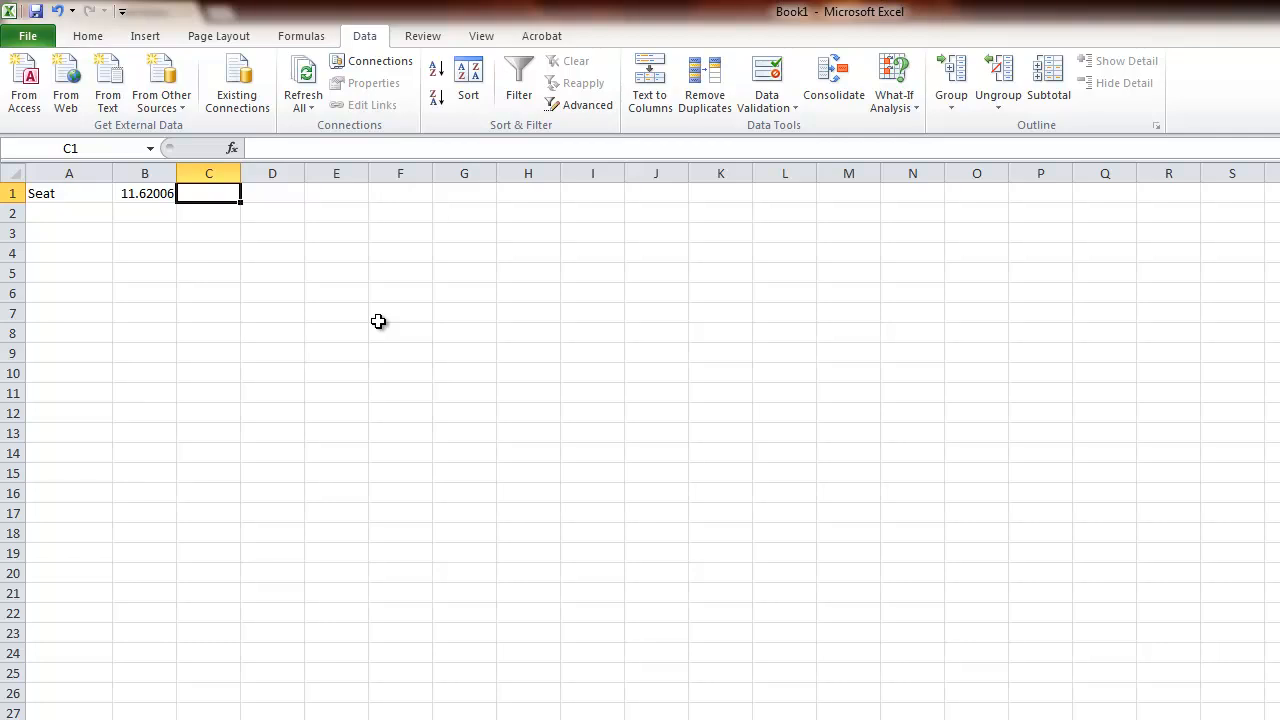
Fill the "Seat" label and the random-number formula down columns A and B through row 30.
{"action": "left_click", "coordinate": [38, 194]}
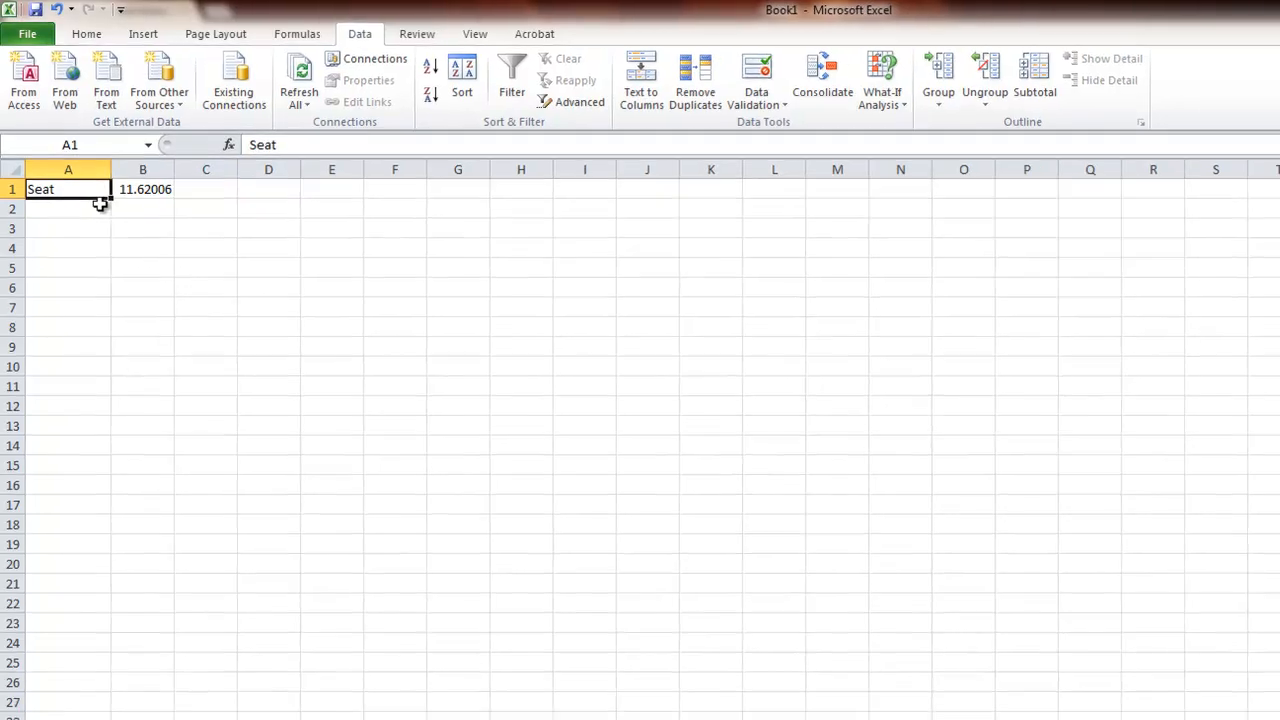
{"action": "left_click_drag", "start_coordinate": [89, 143], "coordinate": [94, 600]}
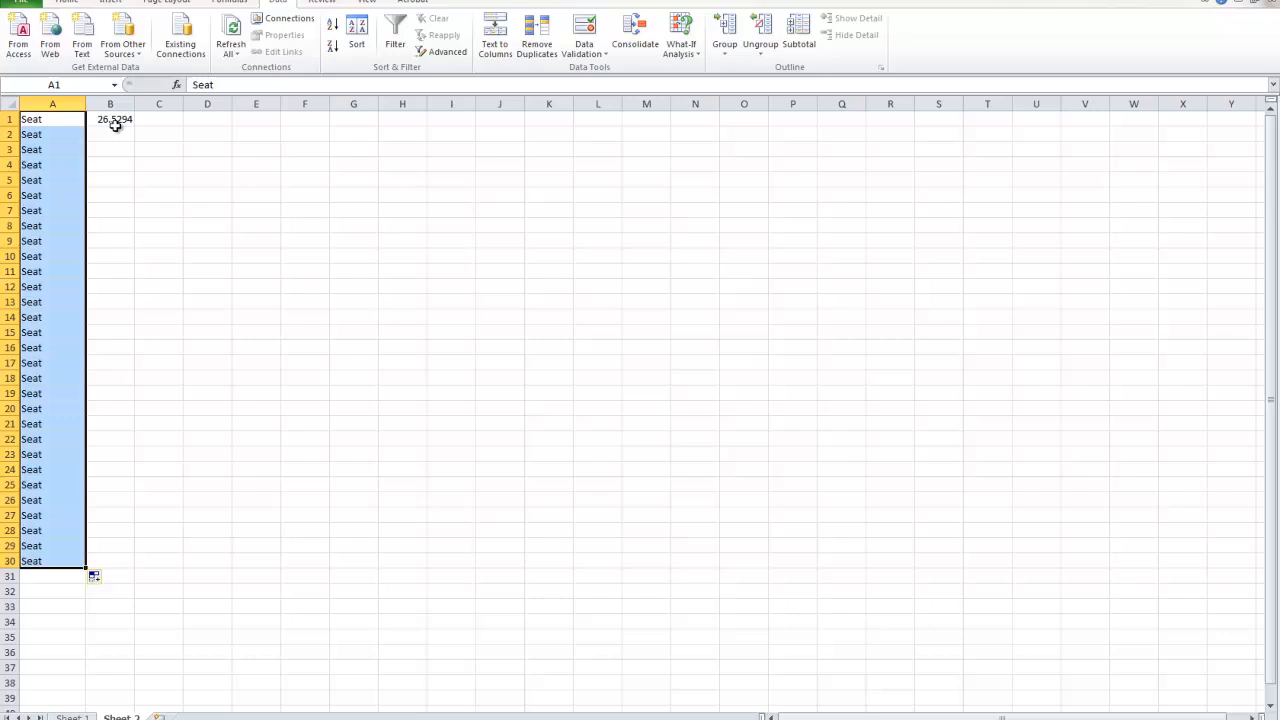
{"action": "left_click", "coordinate": [116, 124]}
{"action": "left_click_drag", "start_coordinate": [131, 127], "coordinate": [129, 564]}
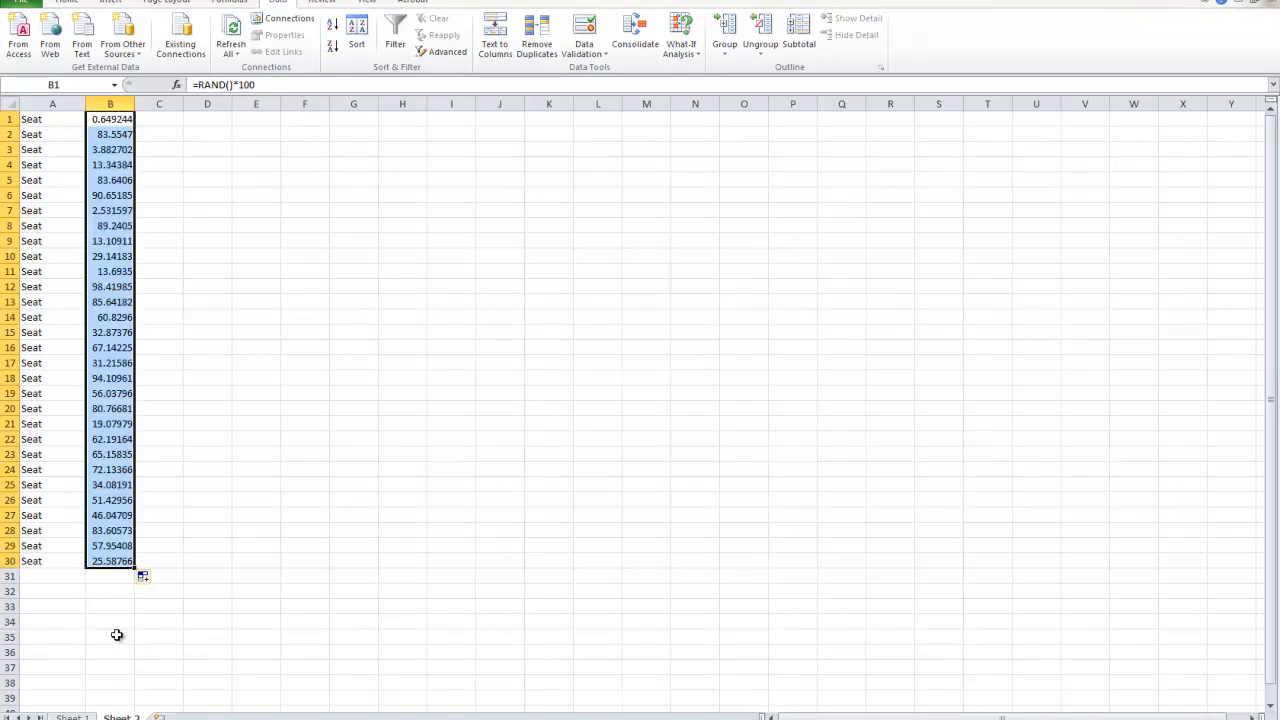
{"action": "left_click", "coordinate": [106, 668]}
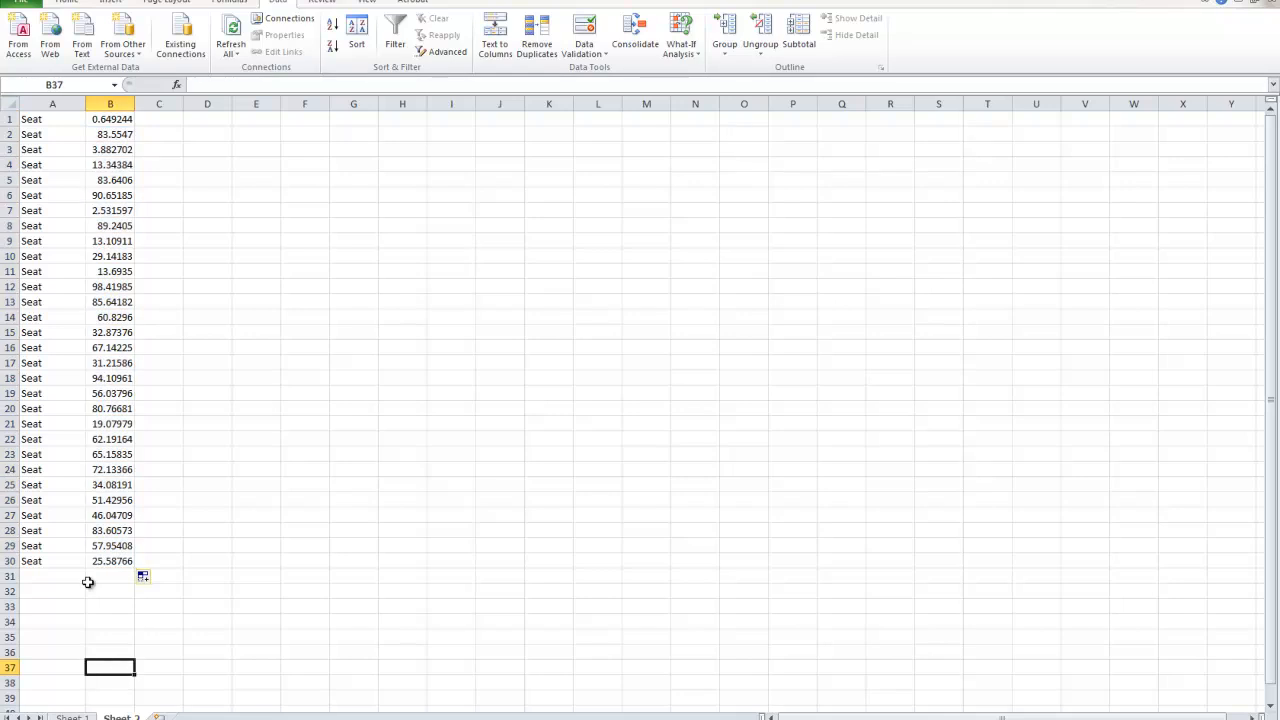
Clear the seat labels and random numbers in A1:B30 and return to cell A1.
{"action": "left_click_drag", "start_coordinate": [110, 560], "coordinate": [28, 118]}
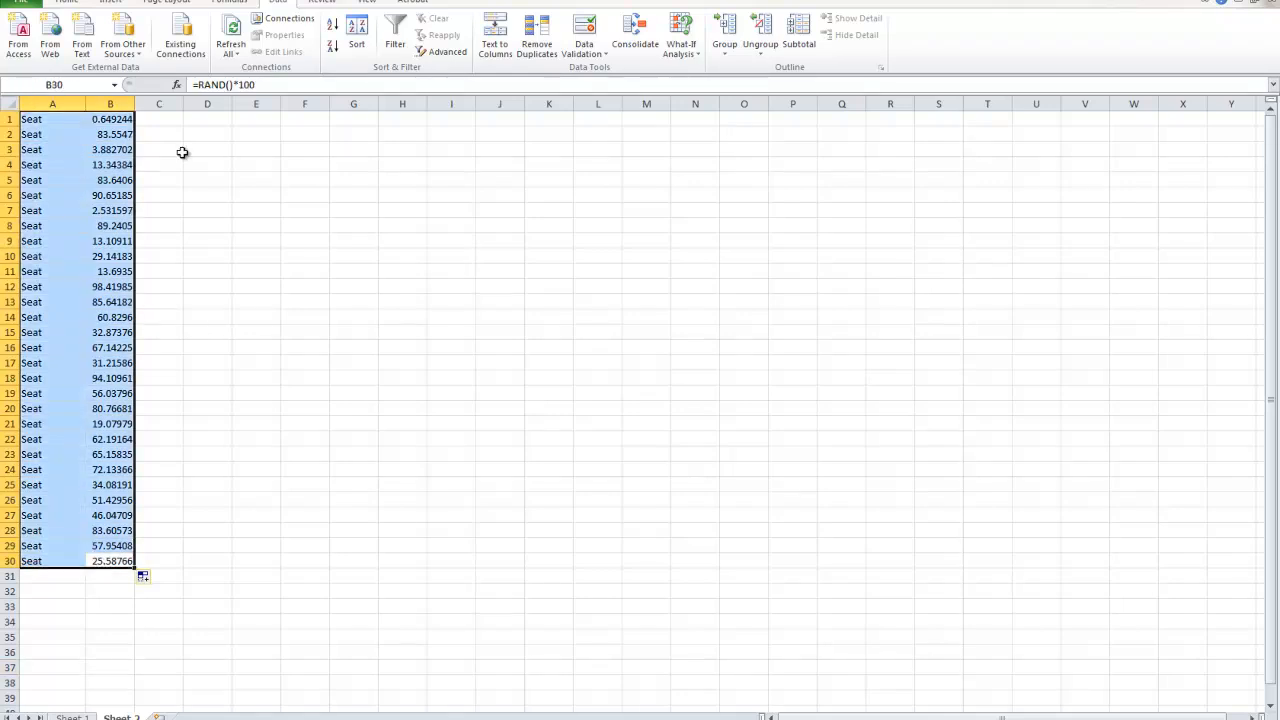
{"action": "key", "text": "Delete"}
{"action": "left_click", "coordinate": [100, 118]}
{"action": "left_click", "coordinate": [71, 119]}
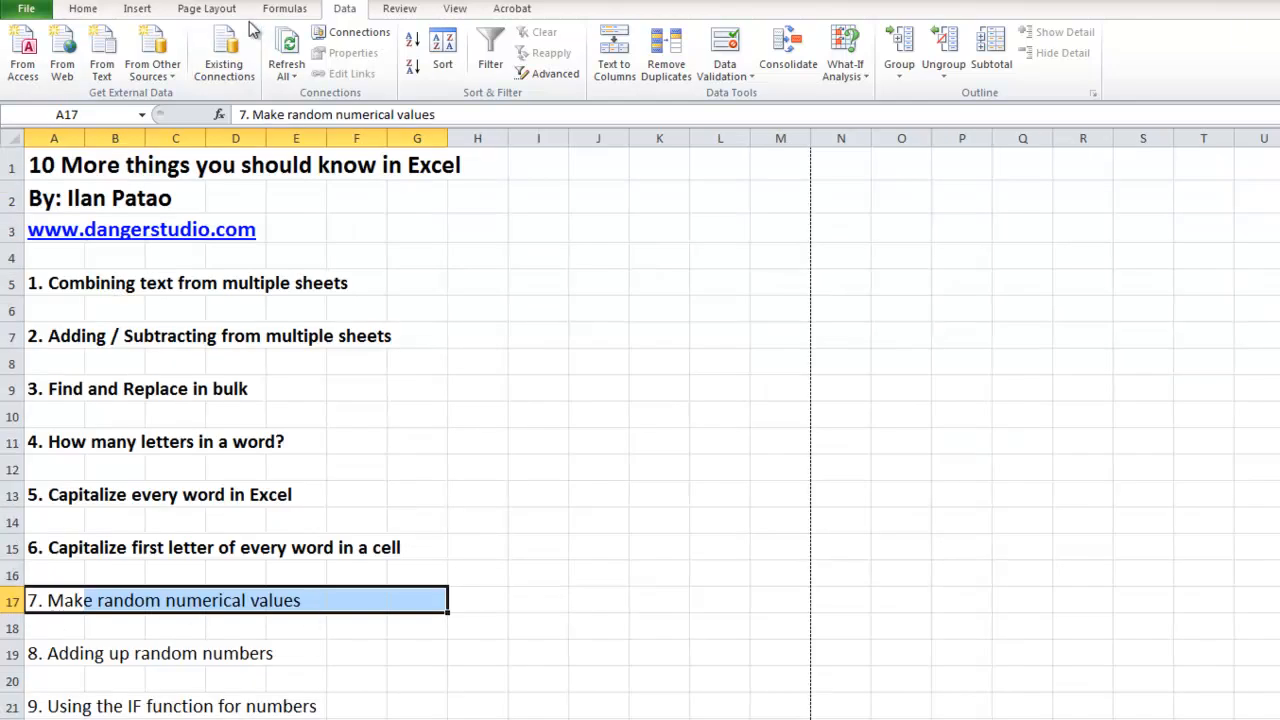
Bold the list item "7. Make random numerical values" on Sheet 1 and select "8. Adding up random numbers".
{"action": "left_click", "coordinate": [84, 10]}
{"action": "left_click", "coordinate": [157, 66]}
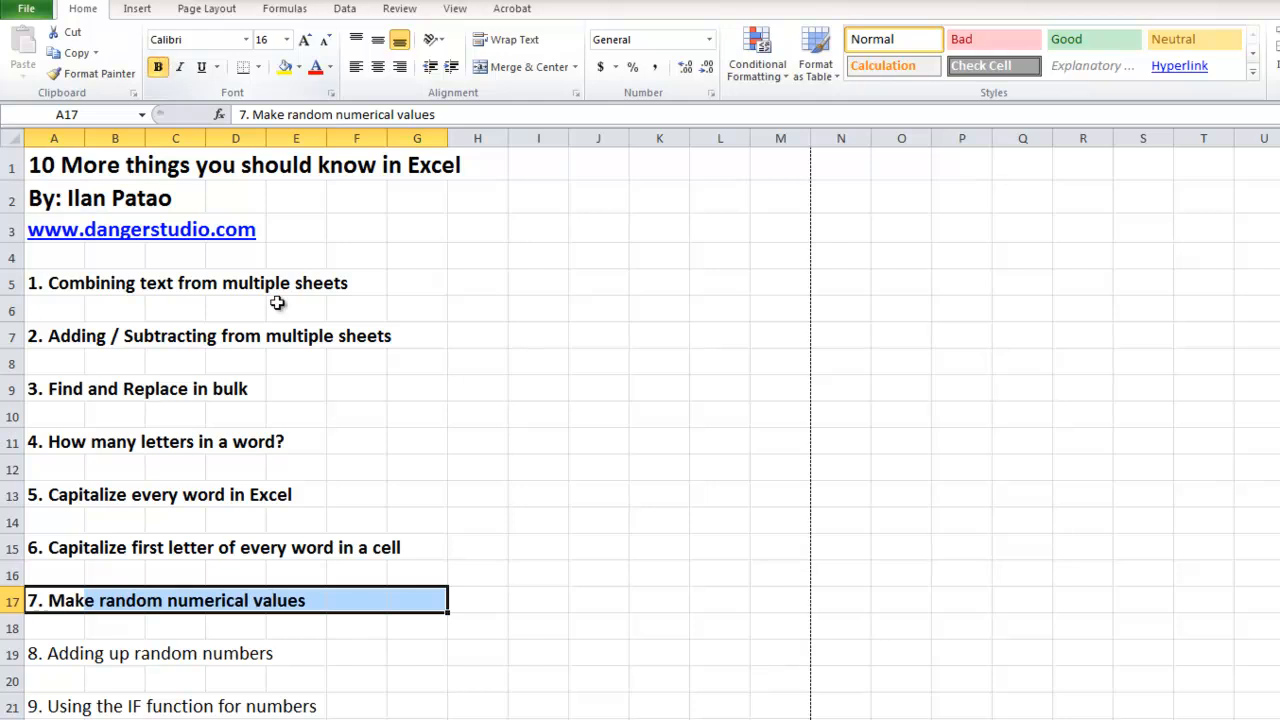
{"action": "left_click", "coordinate": [172, 652]}
{"action": "left_click_drag", "start_coordinate": [70, 651], "coordinate": [402, 645]}
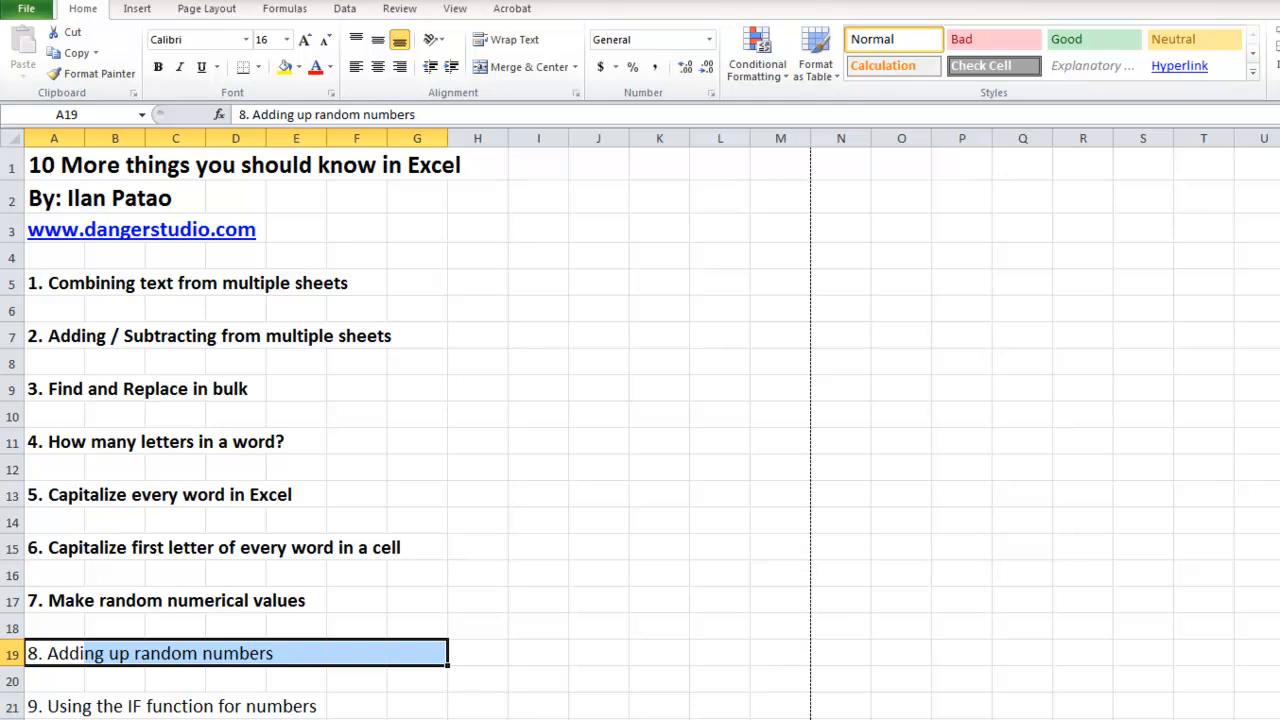
Apply the dollar Accounting format to cell A1 on Sheet 2 and enter 10 there.
{"action": "key", "text": "ctrl+Page_Down"}
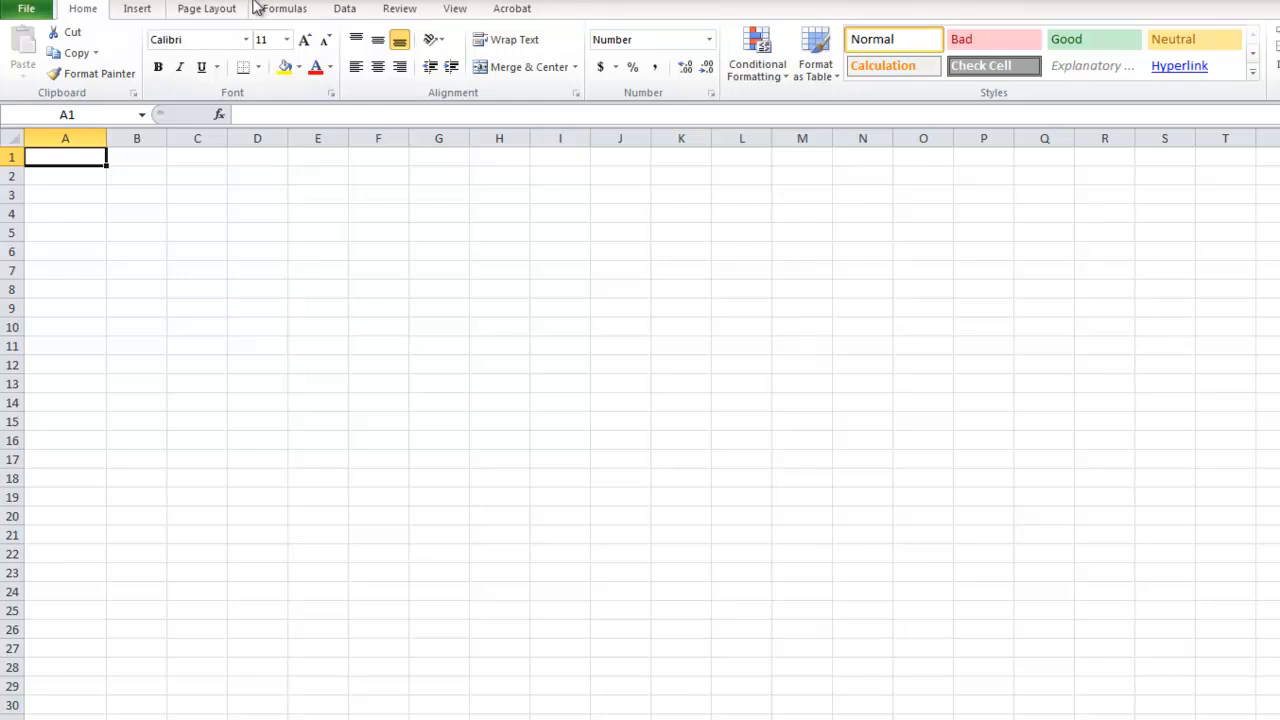
{"action": "left_click", "coordinate": [600, 67]}
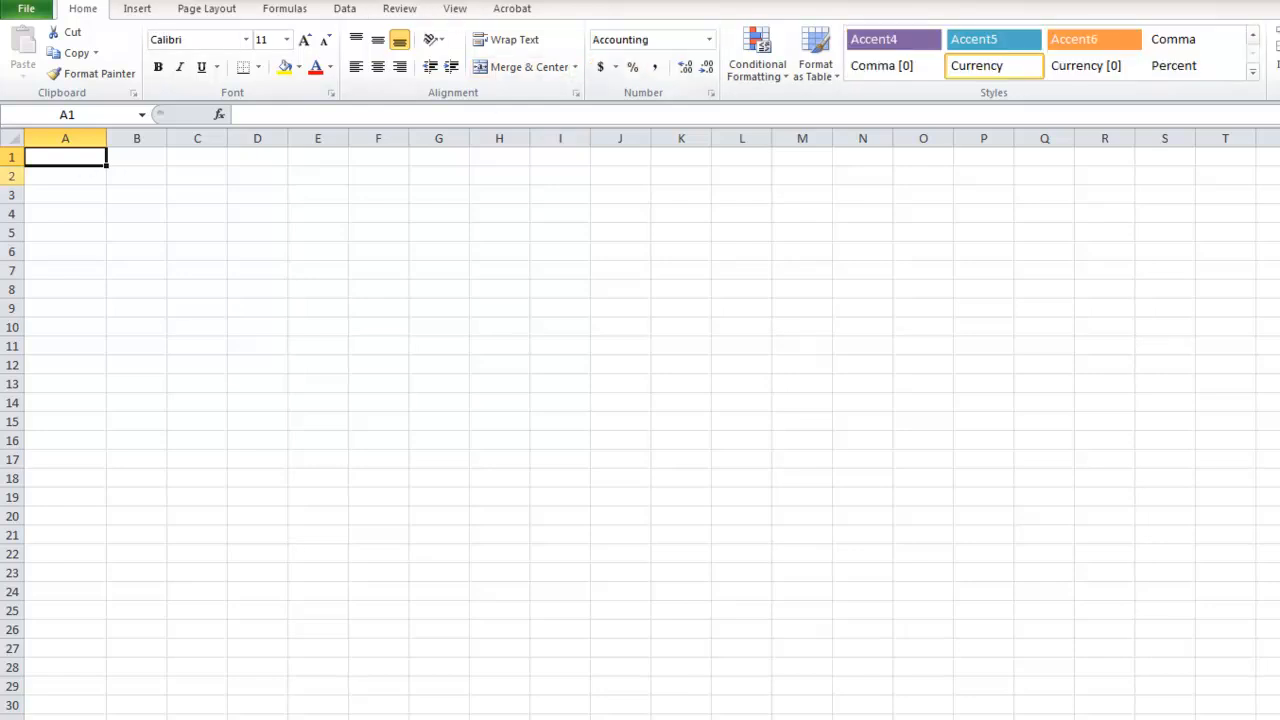
{"action": "type", "text": "10"}
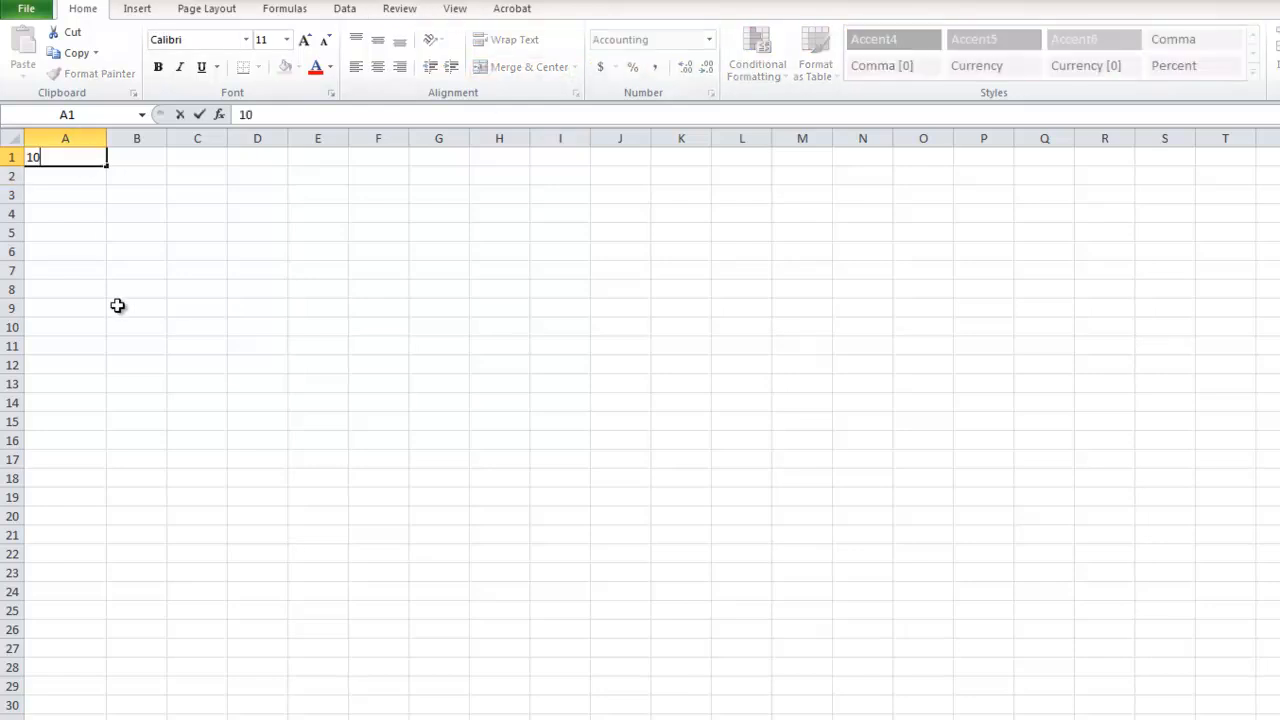
{"action": "key", "text": "Return"}
Enter the values 15, 20, 25, 30, 35, 40 and 45 down cells A2 to A8.
{"action": "key", "text": "Return"}
{"action": "key", "text": "Up"}
{"action": "key", "text": "Down"}
{"action": "key", "text": "Up"}
{"action": "type", "text": "15"}
{"action": "key", "text": "Return"}
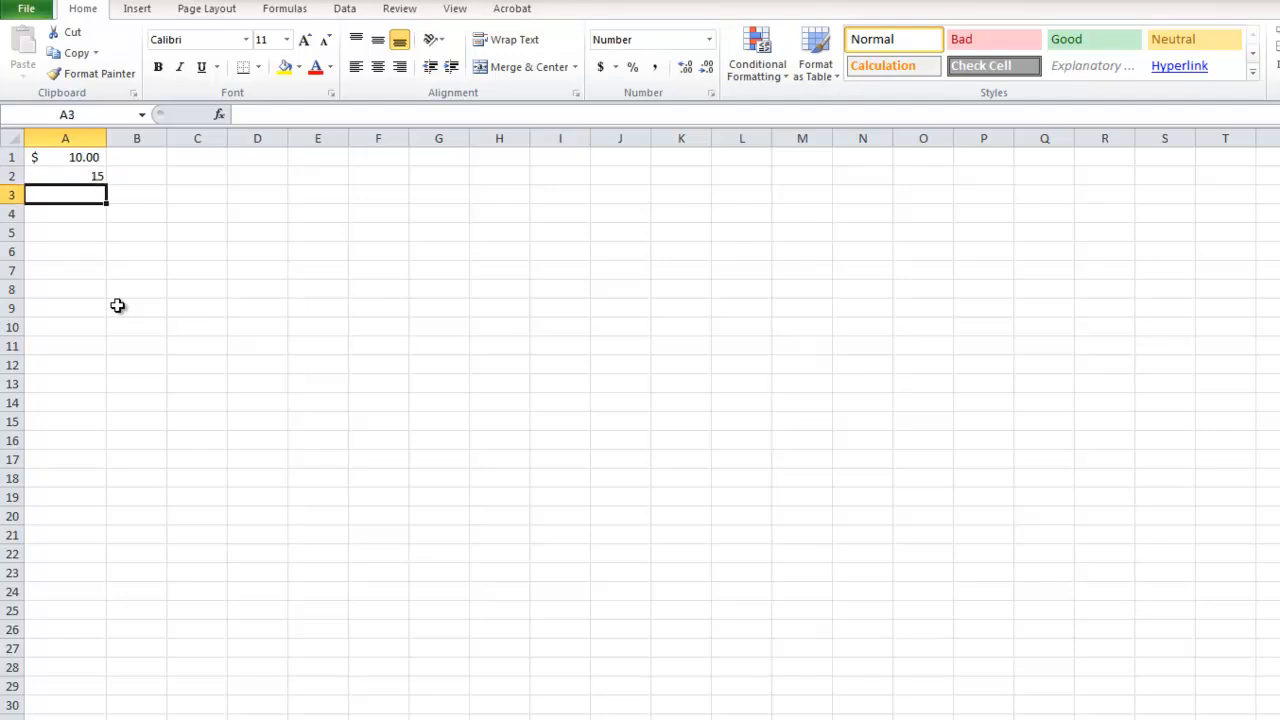
{"action": "type", "text": "20"}
{"action": "key", "text": "Return"}
{"action": "type", "text": "25"}
{"action": "key", "text": "Return"}
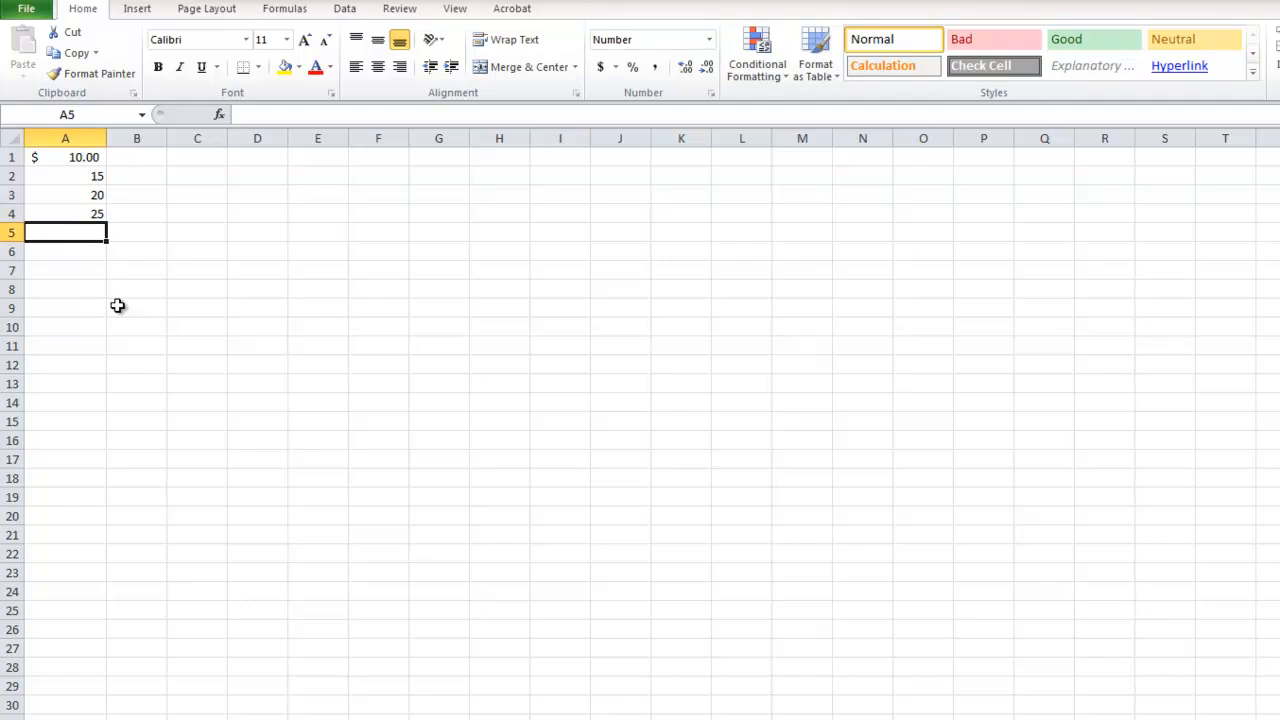
{"action": "type", "text": "30"}
{"action": "key", "text": "Return"}
{"action": "type", "text": "35"}
{"action": "key", "text": "Return"}
{"action": "type", "text": "40"}
{"action": "key", "text": "Return"}
{"action": "type", "text": "45"}
{"action": "key", "text": "Return"}
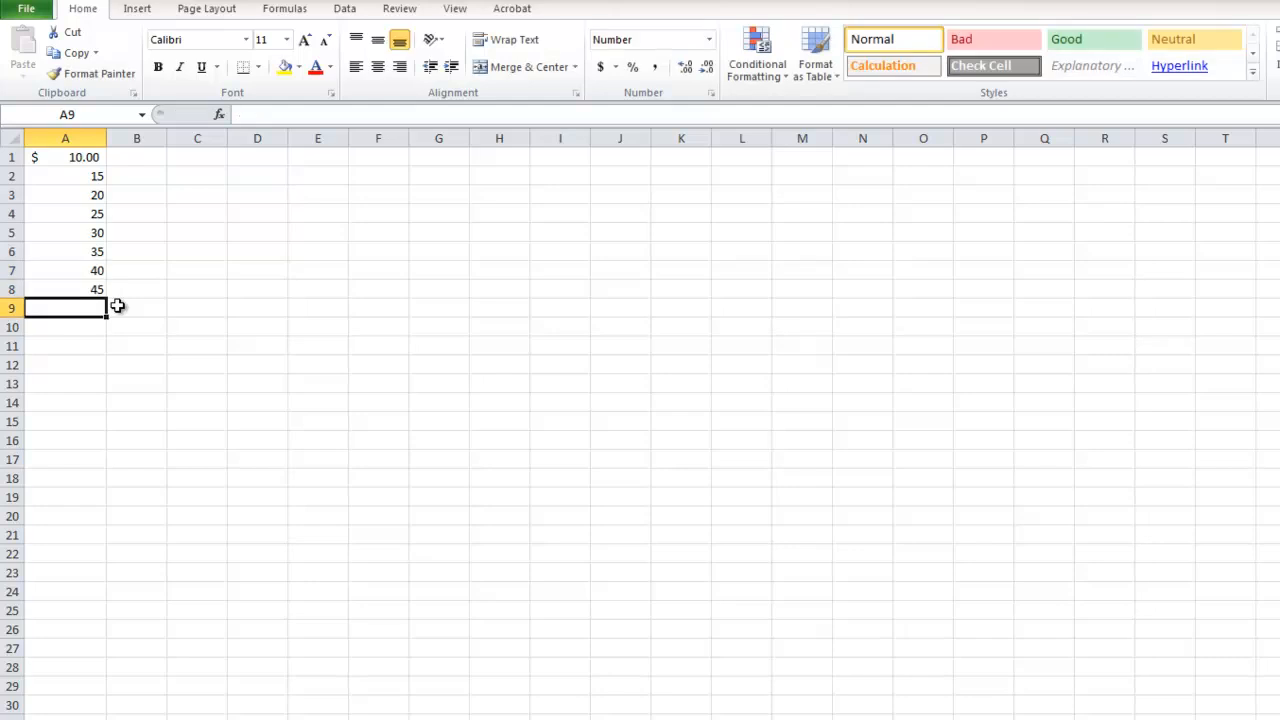
Apply the dollar Accounting format to all the amounts in A1:A8.
{"action": "left_click_drag", "start_coordinate": [98, 290], "coordinate": [77, 100]}
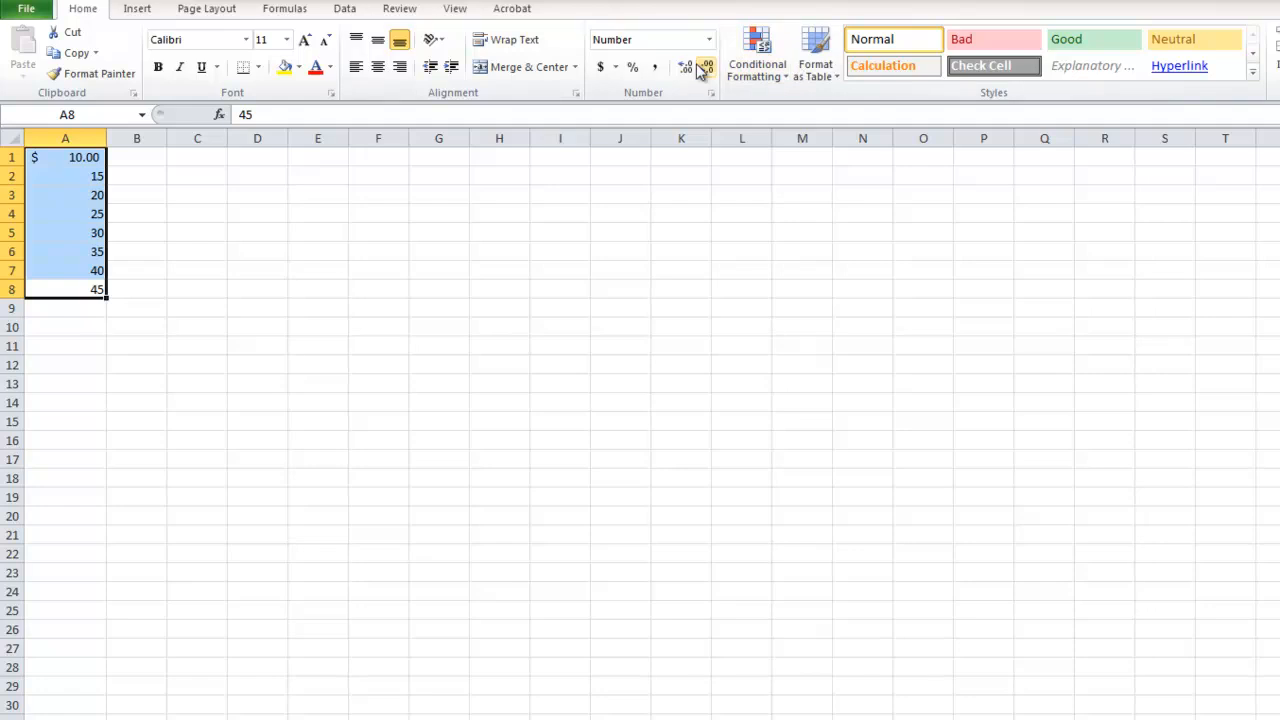
{"action": "left_click", "coordinate": [601, 67]}
{"action": "left_click", "coordinate": [220, 405]}
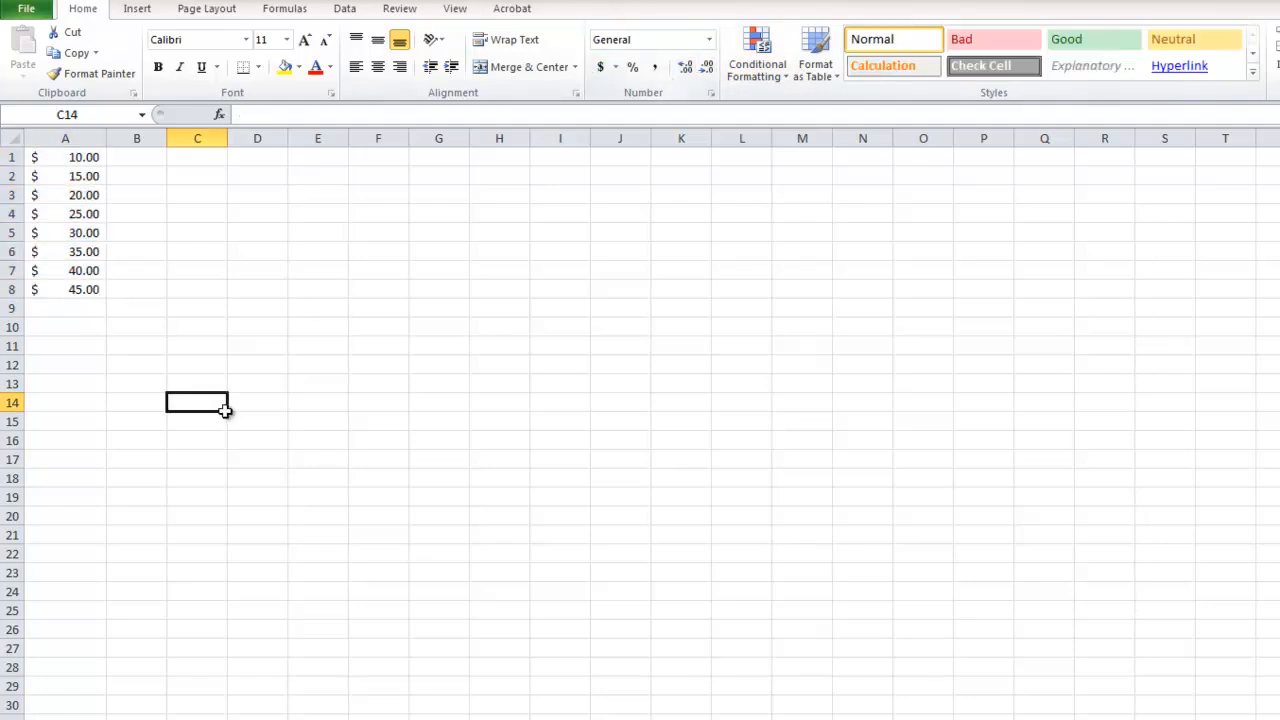
{"action": "mouse_move", "coordinate": [57, 157]}
{"action": "left_mouse_down"}
{"action": "mouse_move", "coordinate": [66, 204]}
{"action": "mouse_move", "coordinate": [67, 180]}
{"action": "left_mouse_up"}
{"action": "left_click_drag", "start_coordinate": [89, 303], "coordinate": [64, 160]}
{"action": "left_click", "coordinate": [117, 331]}
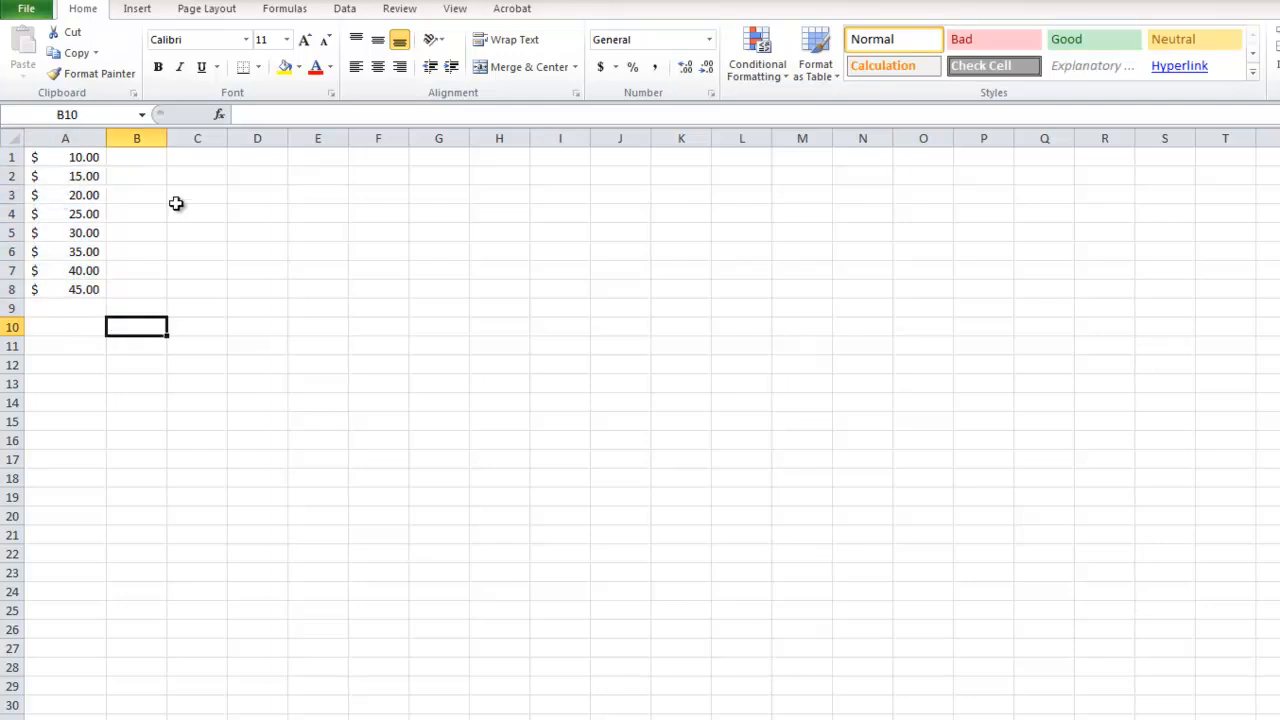
Enter an AutoSum in C8 that adds only the separate cells A8, A4 and A6.
{"action": "left_click", "coordinate": [186, 292]}
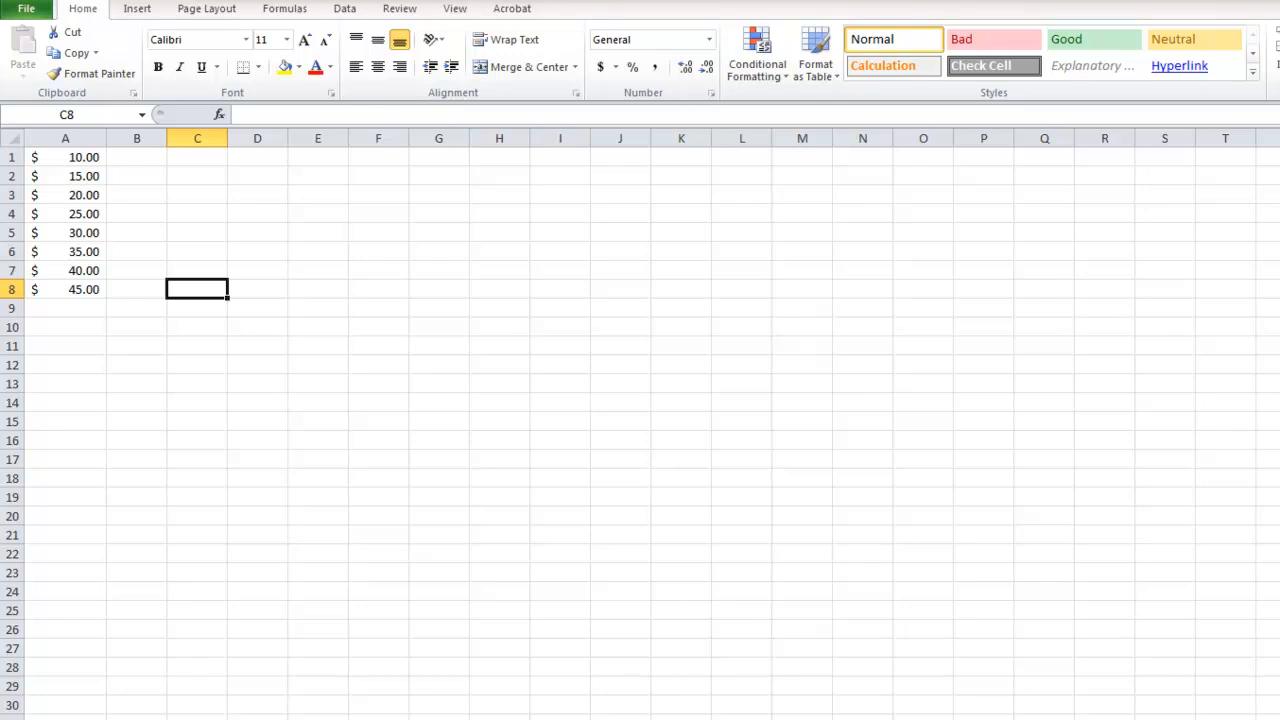
{"action": "key", "text": "alt+equal"}
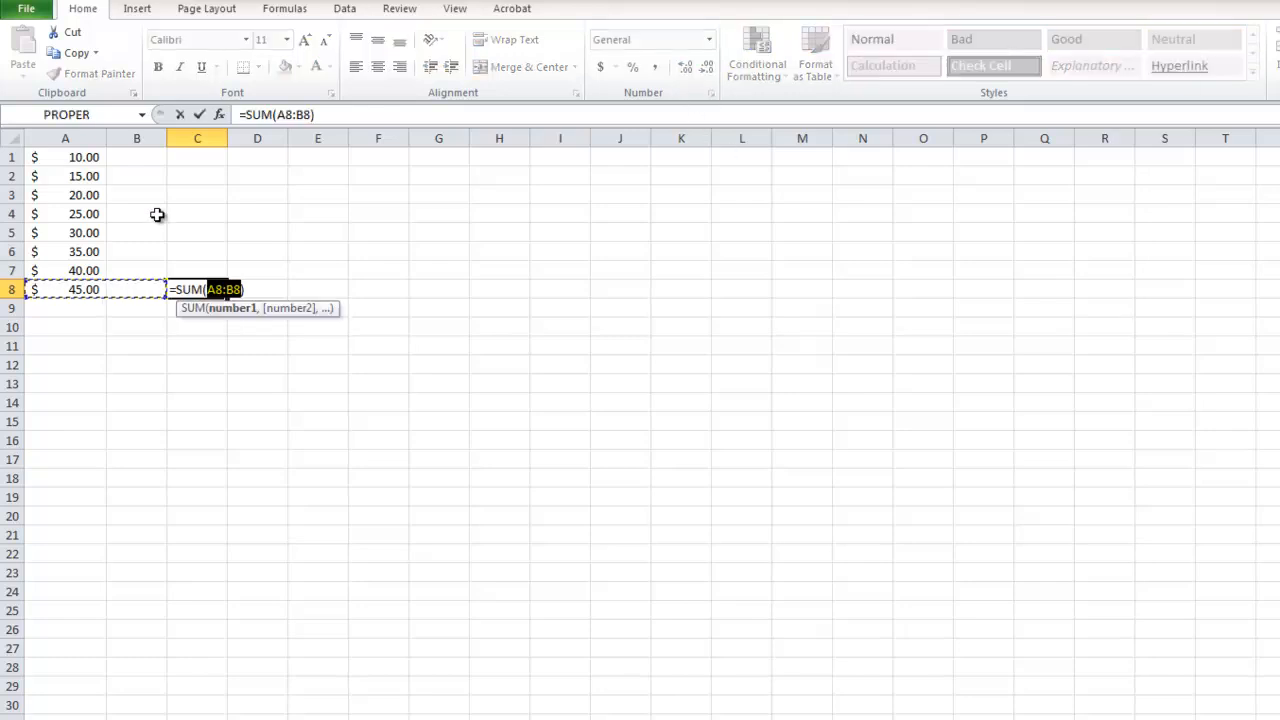
{"action": "left_click", "coordinate": [57, 288]}
{"action": "left_click", "coordinate": [75, 212], "text": "ctrl"}
{"action": "left_click", "coordinate": [75, 252], "text": "ctrl"}
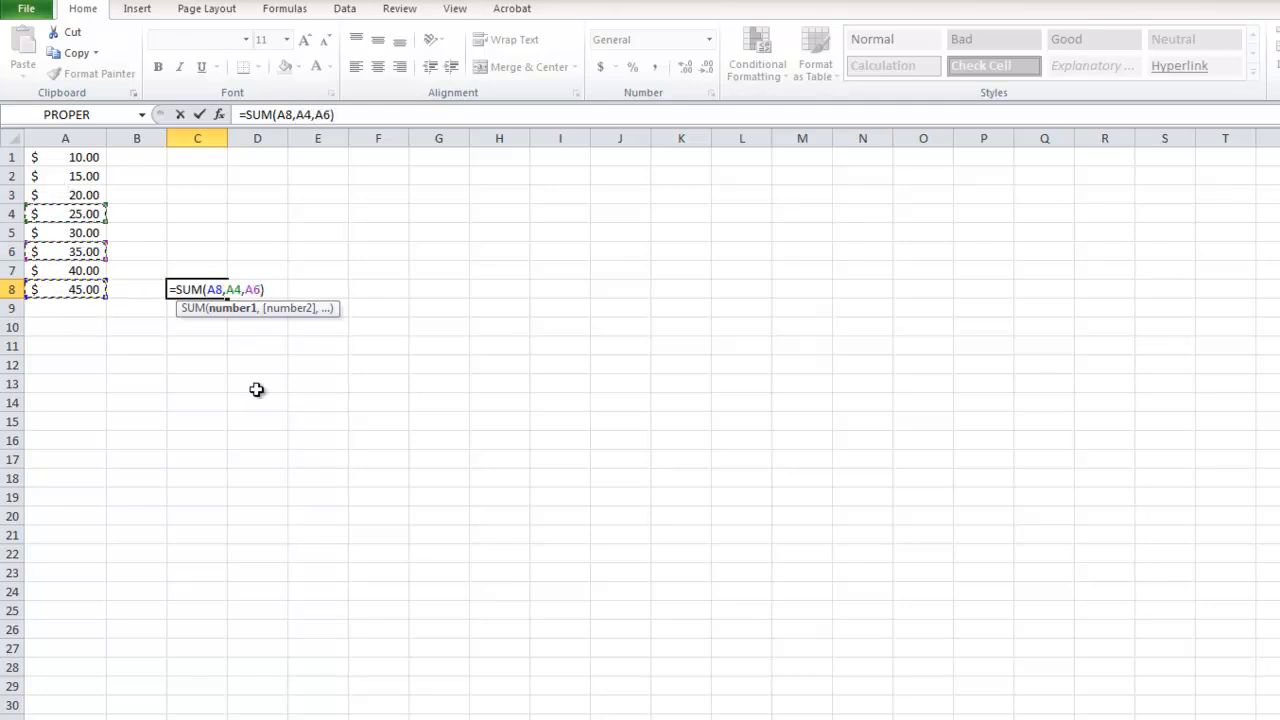
{"action": "key", "text": "Return"}
Delete the sum formula from cell C8.
{"action": "left_click", "coordinate": [203, 290]}
{"action": "key", "text": "Delete"}
{"action": "left_click_drag", "start_coordinate": [76, 292], "coordinate": [66, 80]}
{"action": "left_click", "coordinate": [368, 326]}
{"action": "left_click", "coordinate": [148, 292]}
{"action": "left_click", "coordinate": [172, 292]}
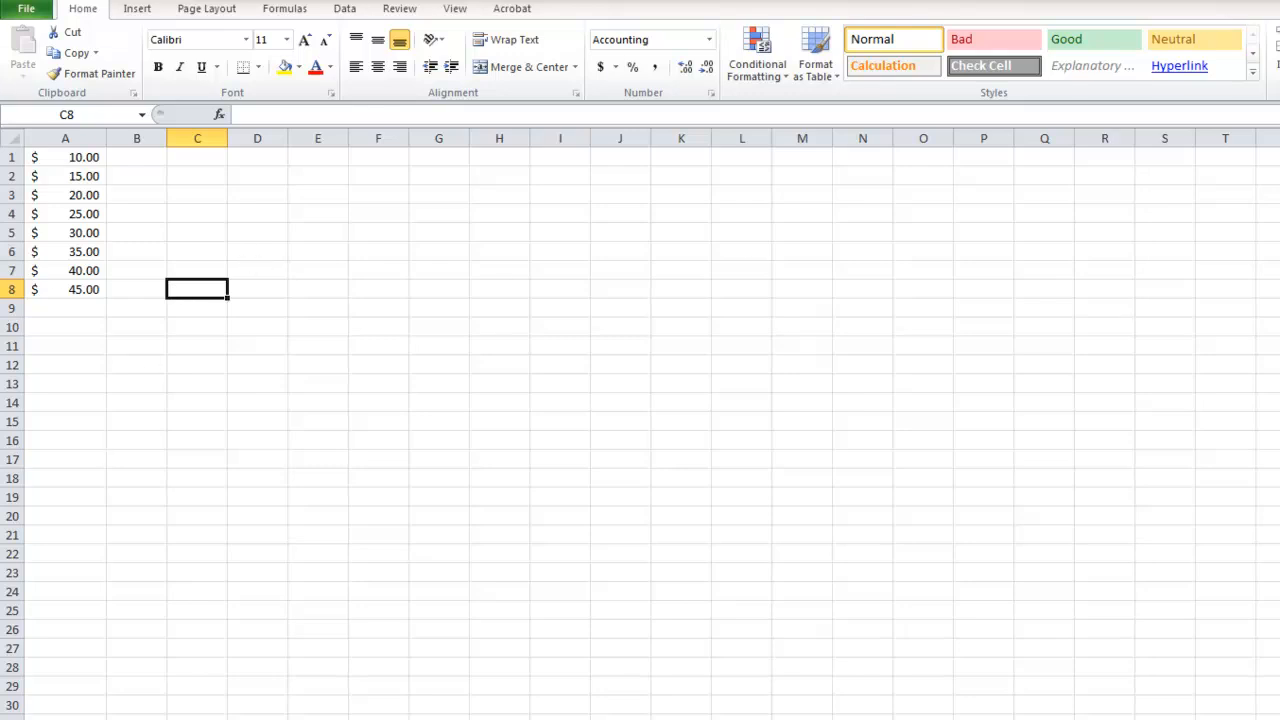
Total the amounts in A1:A8 with an AutoSum in cell A9.
{"action": "left_click", "coordinate": [90, 307]}
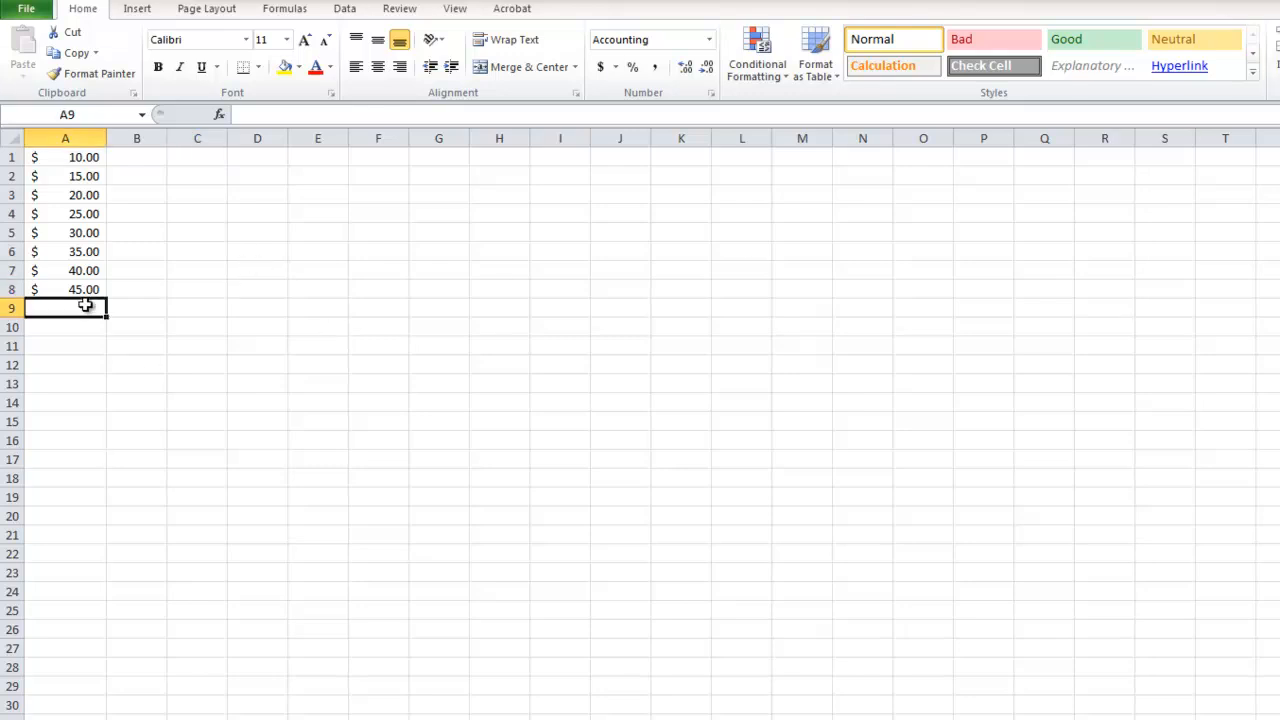
{"action": "key", "text": "alt+equal"}
{"action": "key", "text": "Return"}
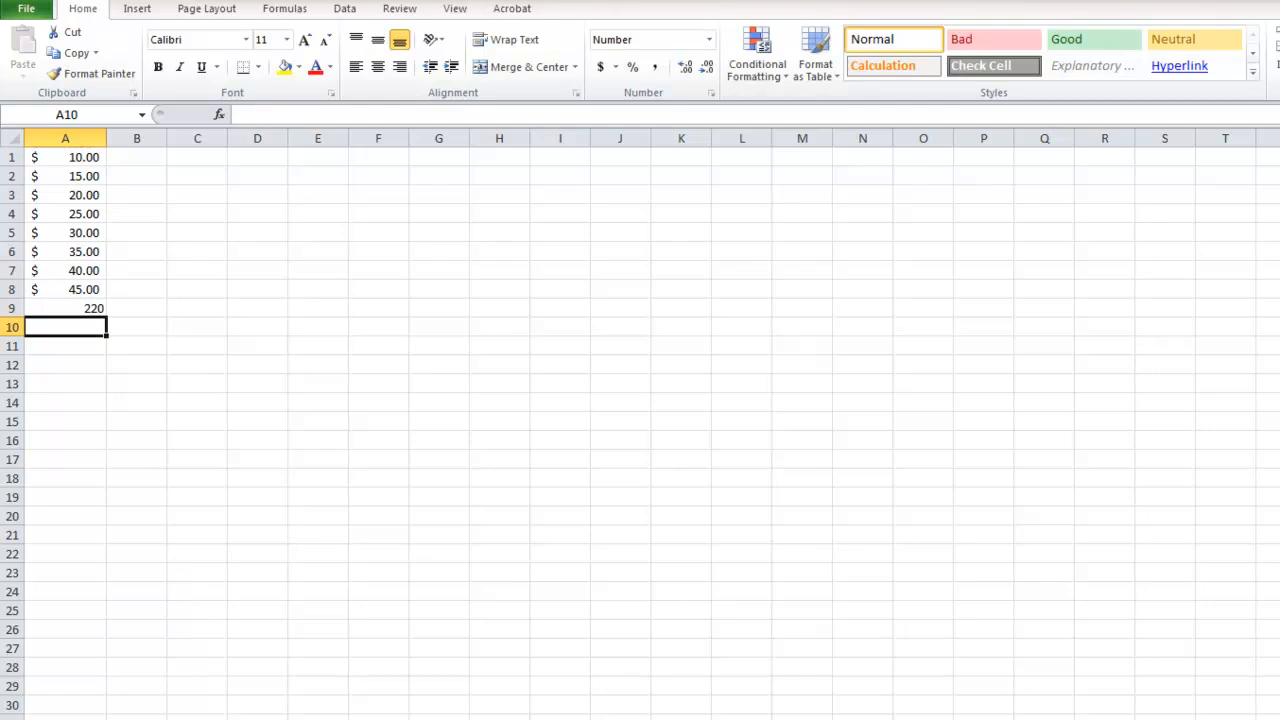
Delete the total from cell A9.
{"action": "left_click", "coordinate": [54, 310]}
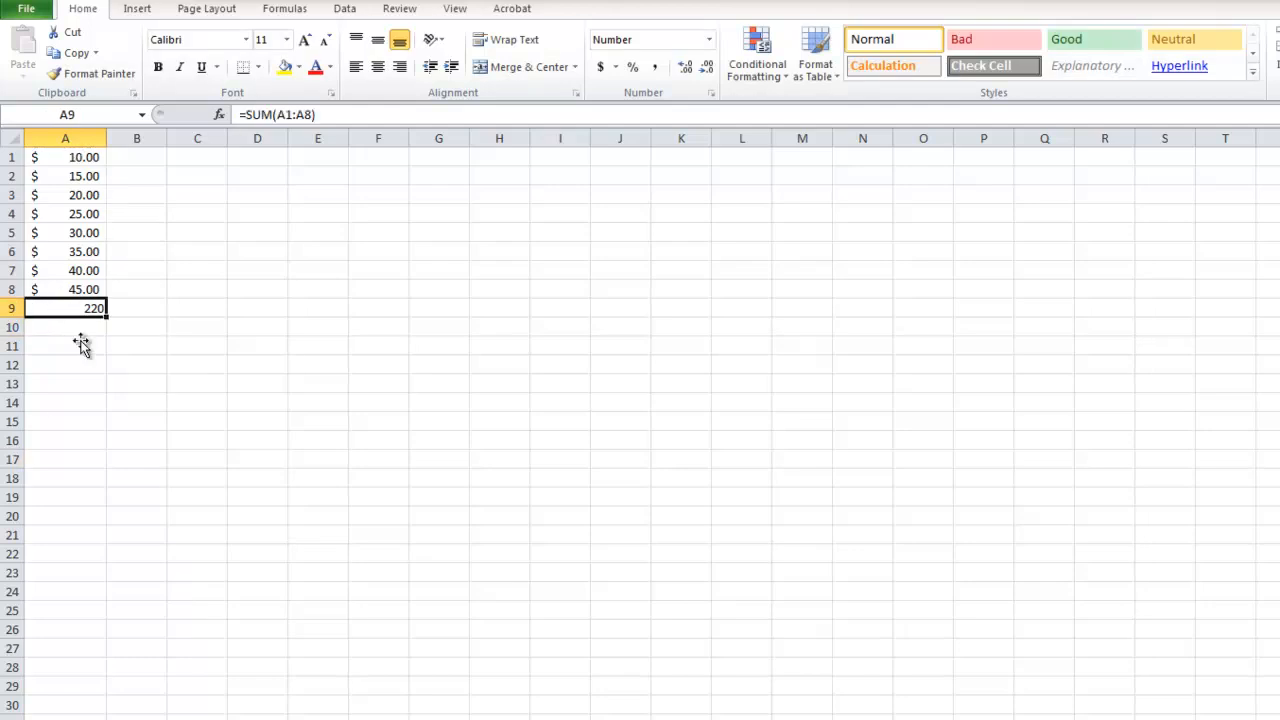
{"action": "key", "text": "Delete"}
{"action": "left_click", "coordinate": [197, 301]}
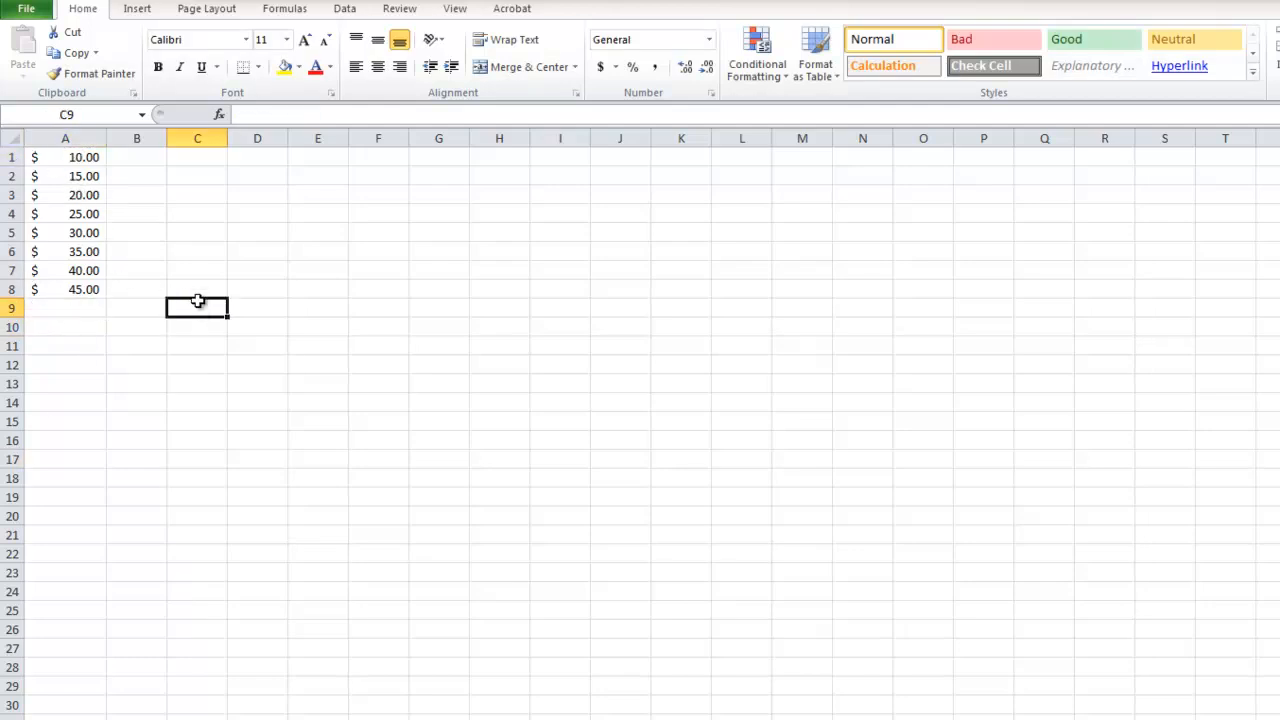
Try an AutoSum in A10 of individually picked amounts, choosing A8, A6, A4, A3, A6 and A7.
{"action": "left_click", "coordinate": [78, 327]}
{"action": "key", "text": "alt+equal"}
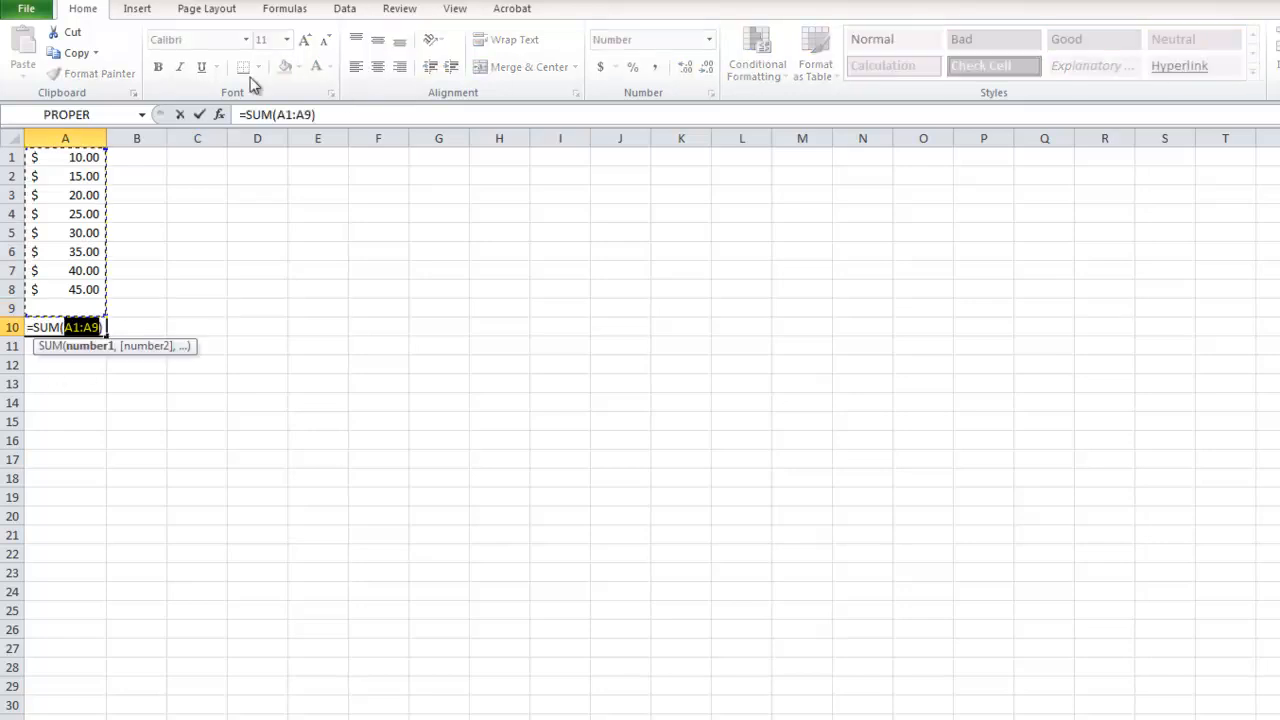
{"action": "left_click", "coordinate": [63, 289], "text": "ctrl"}
{"action": "left_click", "coordinate": [69, 250], "text": "ctrl"}
{"action": "left_click", "coordinate": [62, 213], "text": "ctrl"}
{"action": "left_click", "coordinate": [62, 196], "text": "ctrl"}
{"action": "left_click", "coordinate": [61, 250], "text": "ctrl"}
{"action": "left_click", "coordinate": [60, 267], "text": "ctrl"}
{"action": "key", "text": "Return"}
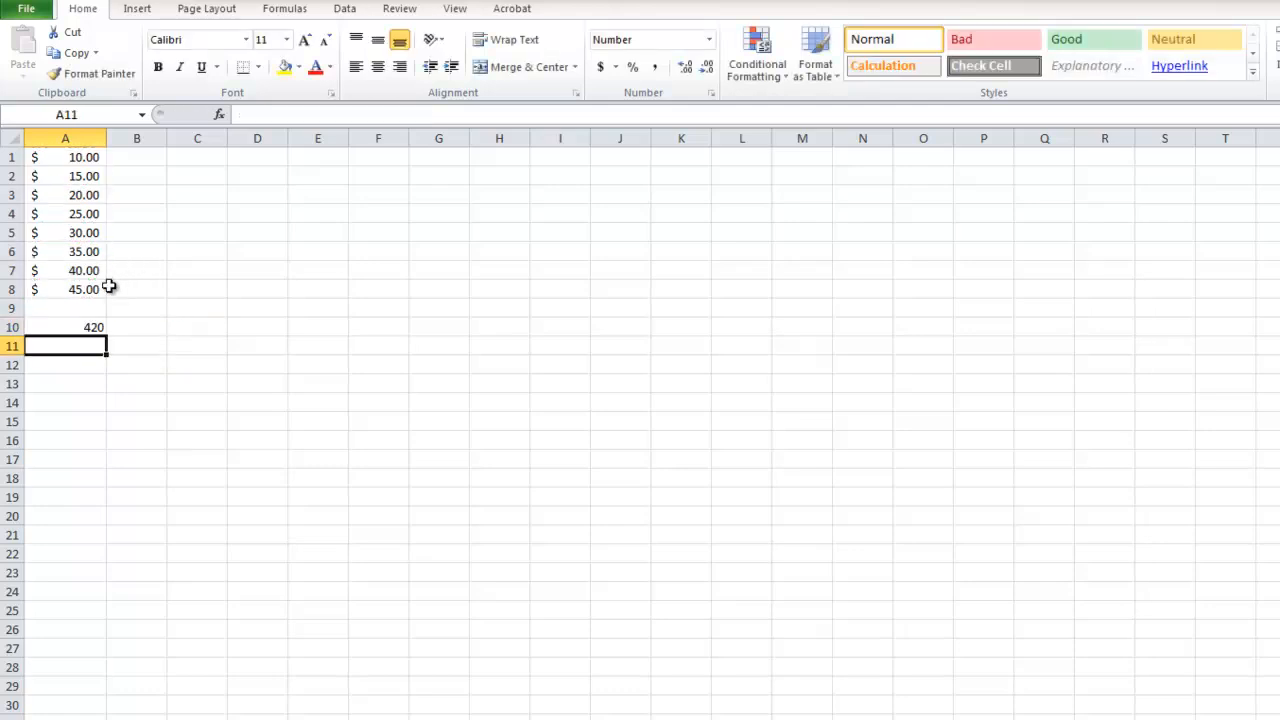
Delete the sum from cell A10.
{"action": "left_click", "coordinate": [89, 331]}
{"action": "key", "text": "Delete"}
{"action": "left_click", "coordinate": [120, 330]}
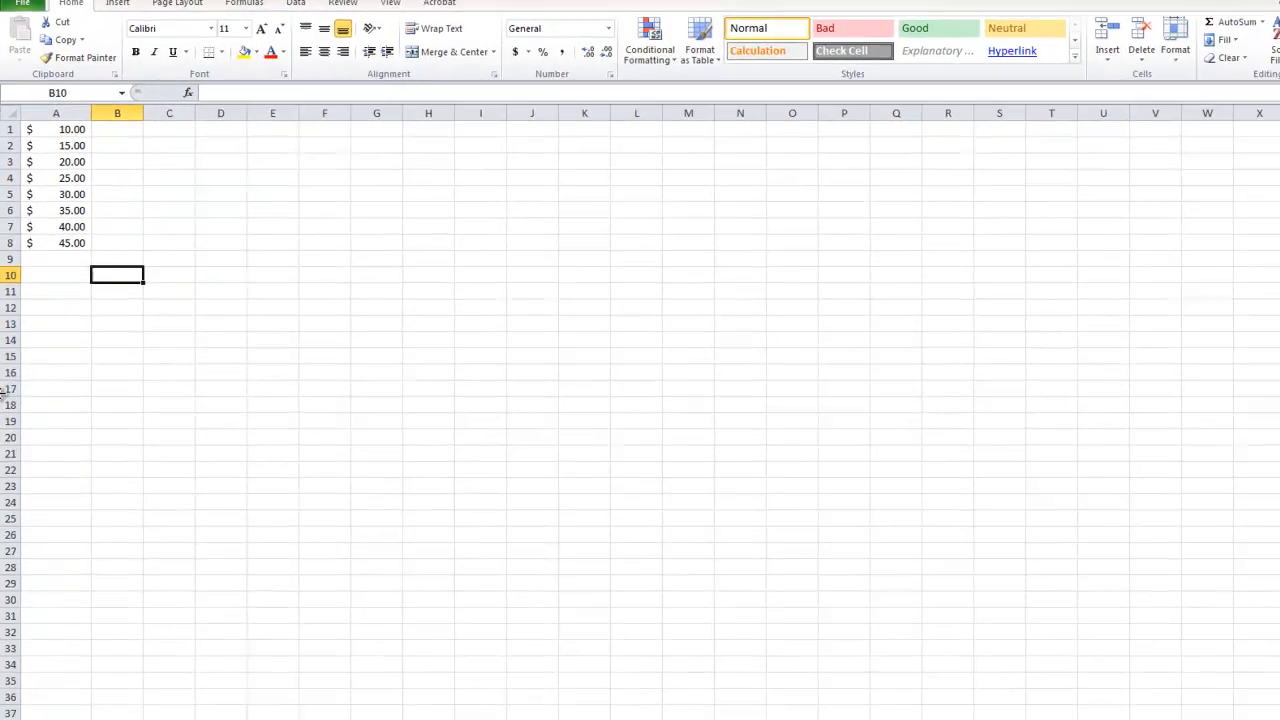
Use AutoSum in cell B10 to add the individually chosen cells A8, A5, A1, A2 and A3, and review the formula.
{"action": "left_click", "coordinate": [1146, 20]}
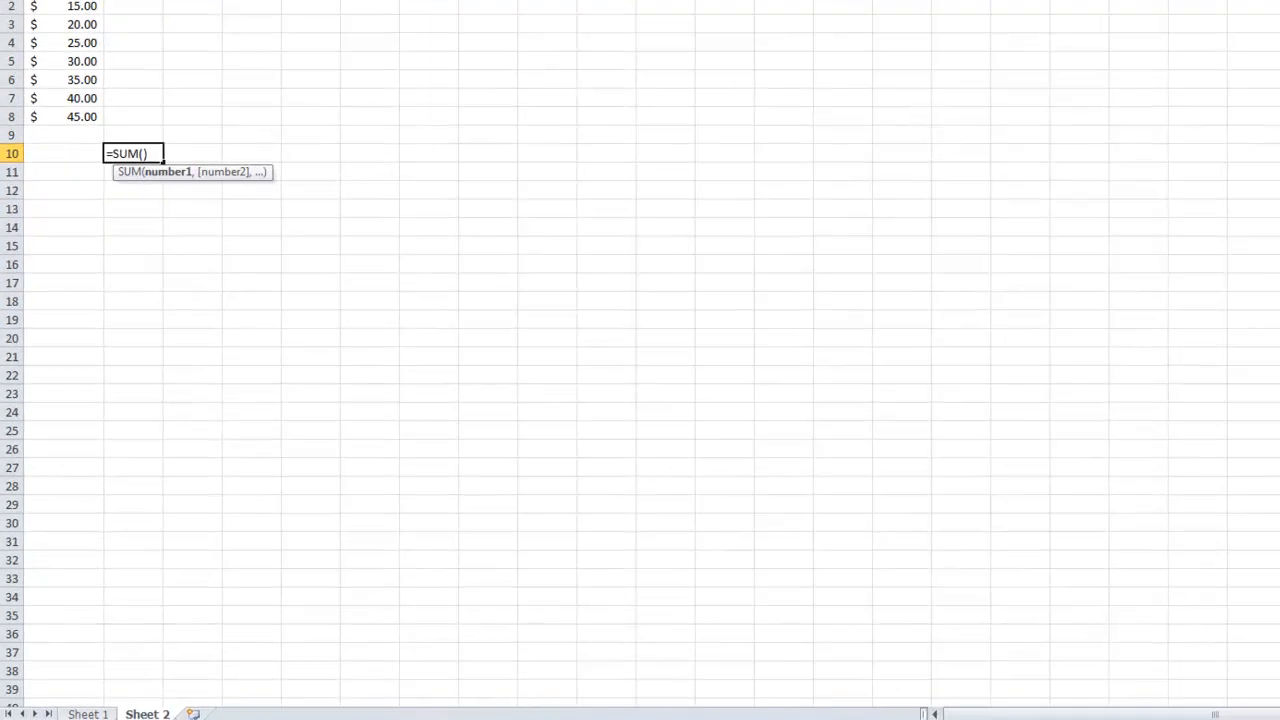
{"action": "left_click", "coordinate": [80, 63]}
{"action": "left_click", "coordinate": [80, 6], "text": "ctrl"}
{"action": "type", "text": ",A1,A2,A3"}
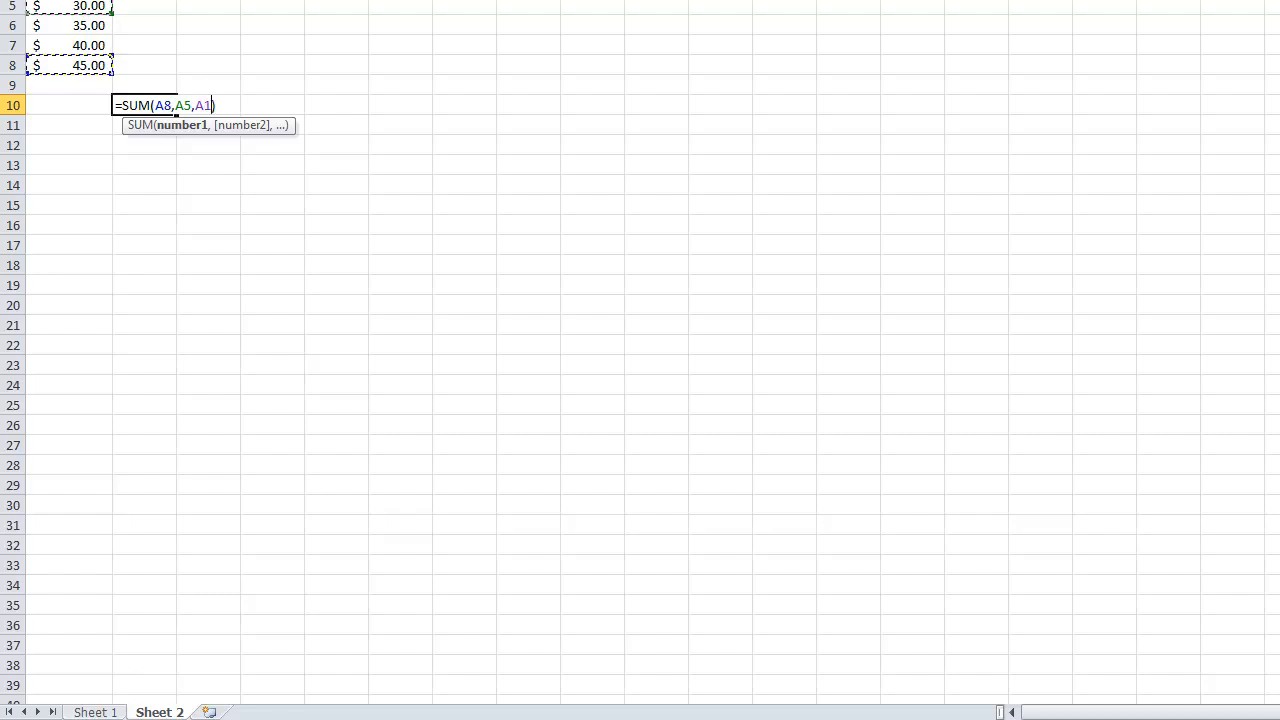
{"action": "key", "text": "Return"}
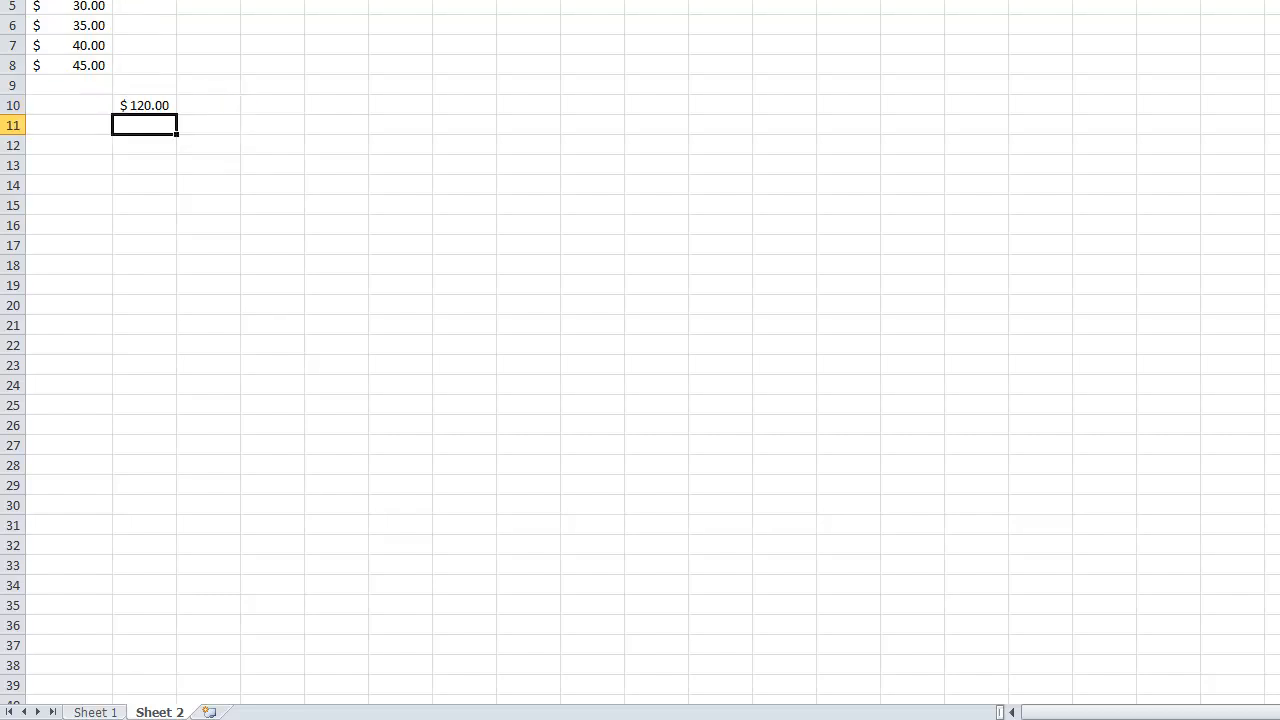
{"action": "left_click", "coordinate": [160, 100]}
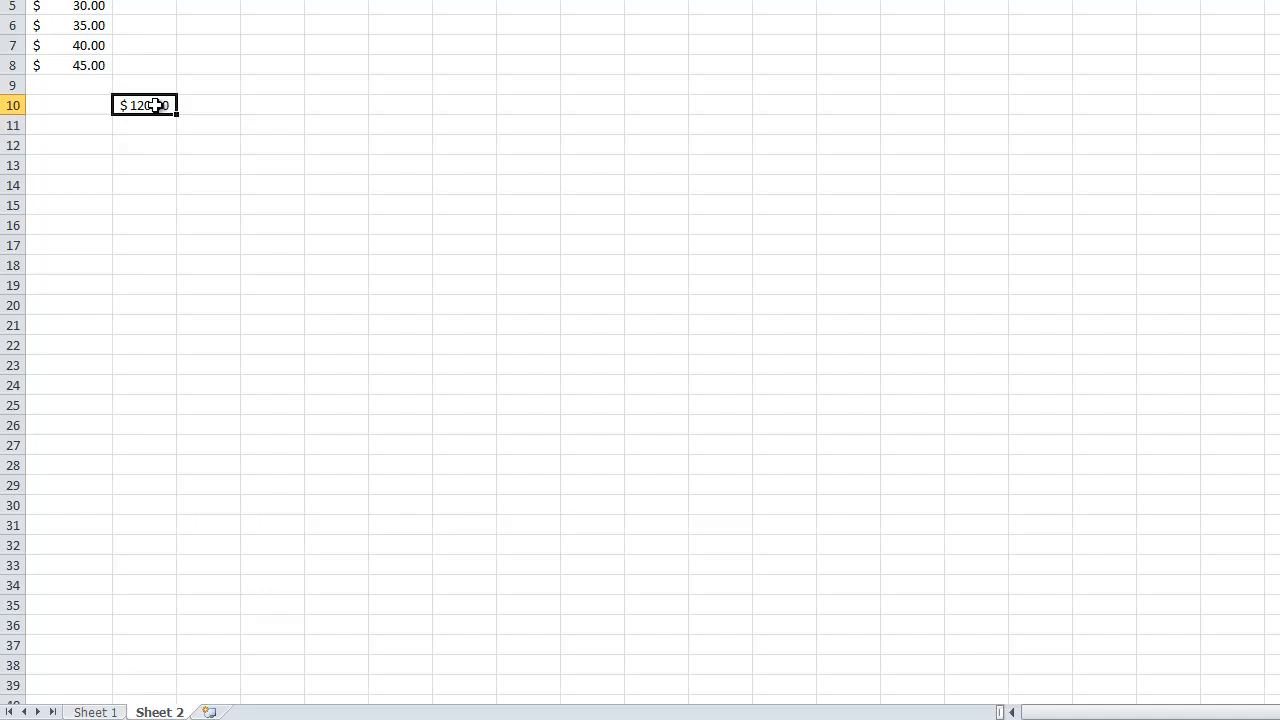
{"action": "double_click", "coordinate": [160, 104]}
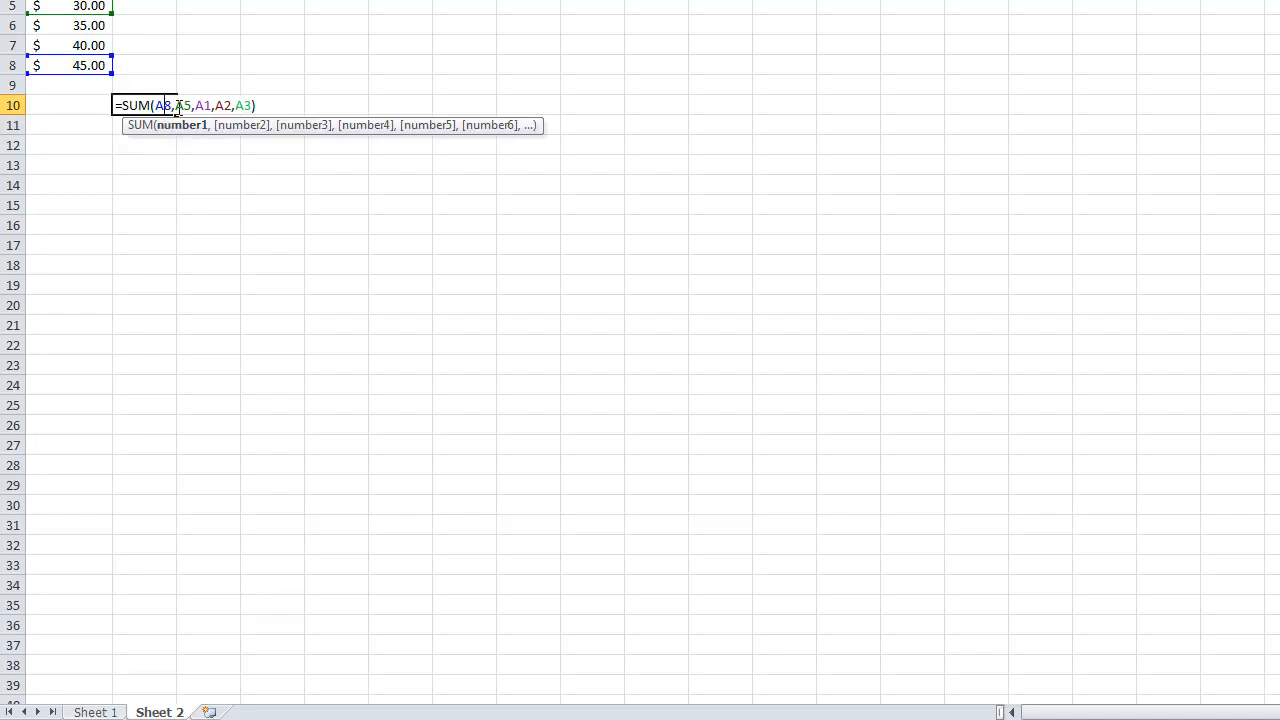
{"action": "key", "text": "Return"}
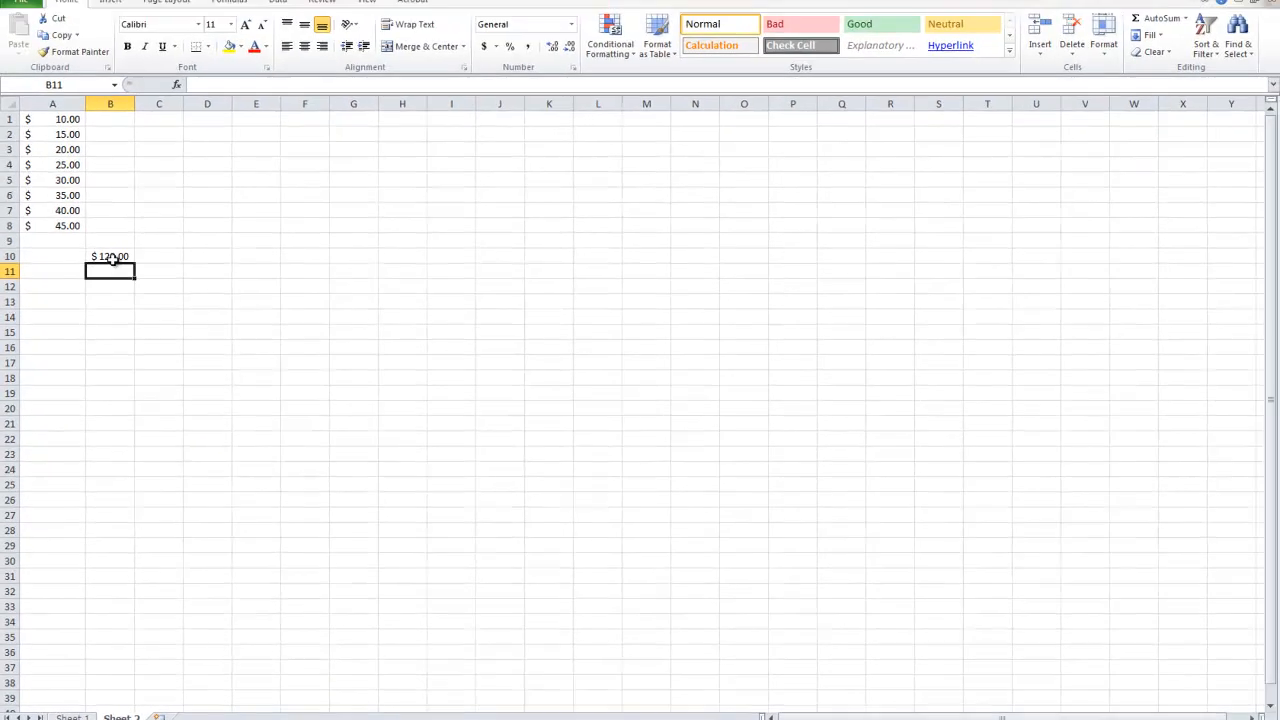
Delete the sum from cell B10 and the amounts from A1:A8.
{"action": "left_click", "coordinate": [114, 235]}
{"action": "key", "text": "Delete"}
{"action": "left_click_drag", "start_coordinate": [44, 222], "coordinate": [44, 119]}
{"action": "key", "text": "Delete"}
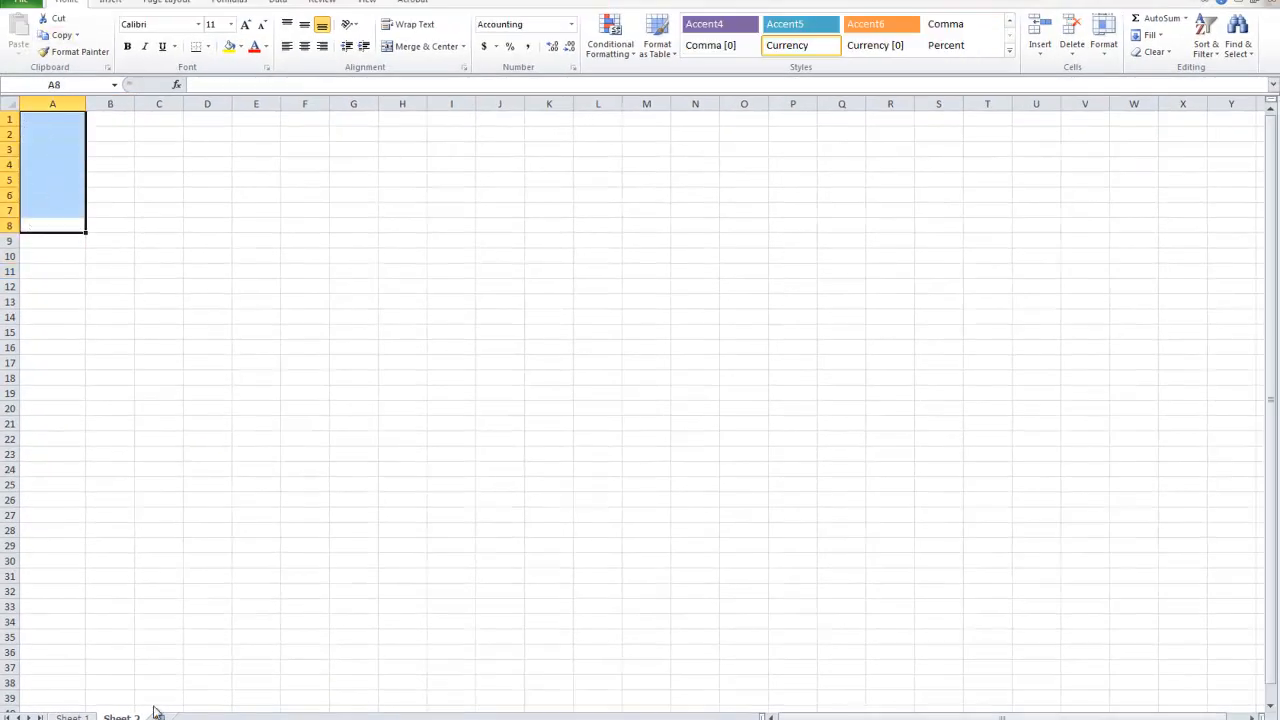
Make the list item "8. Adding up random numbers" bold on Sheet 1.
{"action": "left_click", "coordinate": [78, 714]}
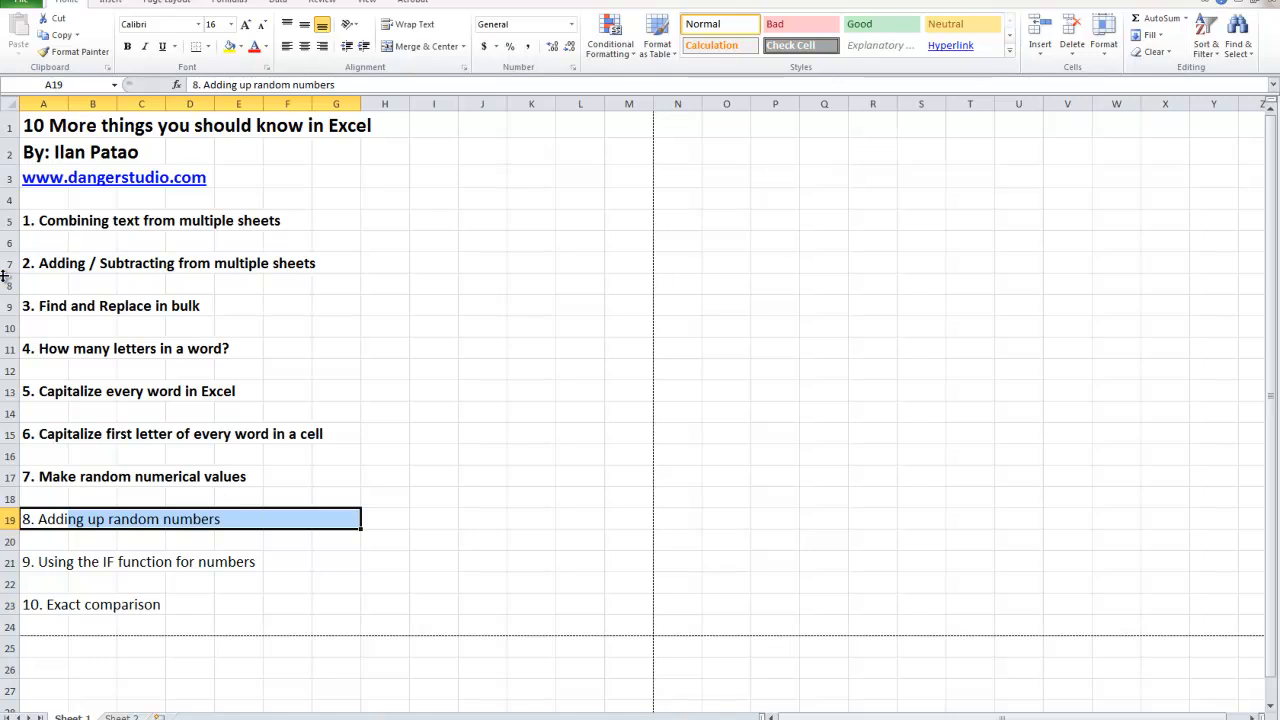
{"action": "left_click", "coordinate": [127, 47]}
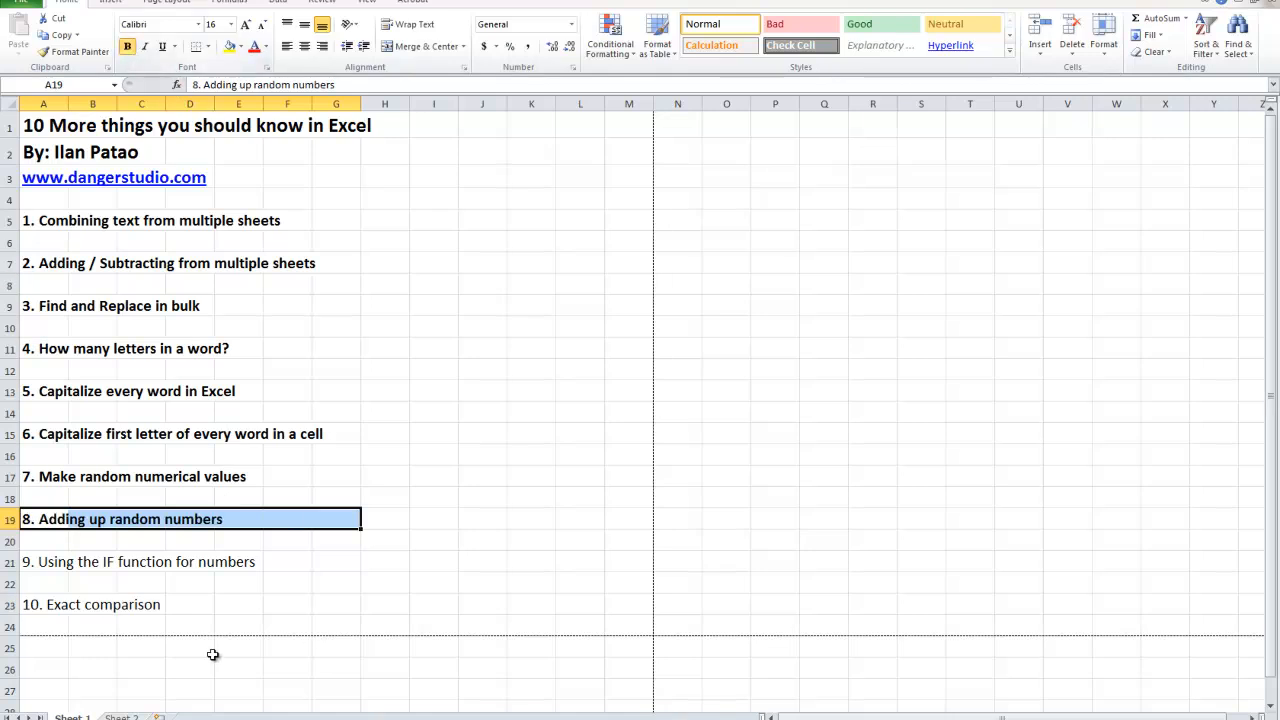
{"action": "left_click", "coordinate": [121, 556]}
{"action": "left_click_drag", "start_coordinate": [58, 562], "coordinate": [303, 562]}
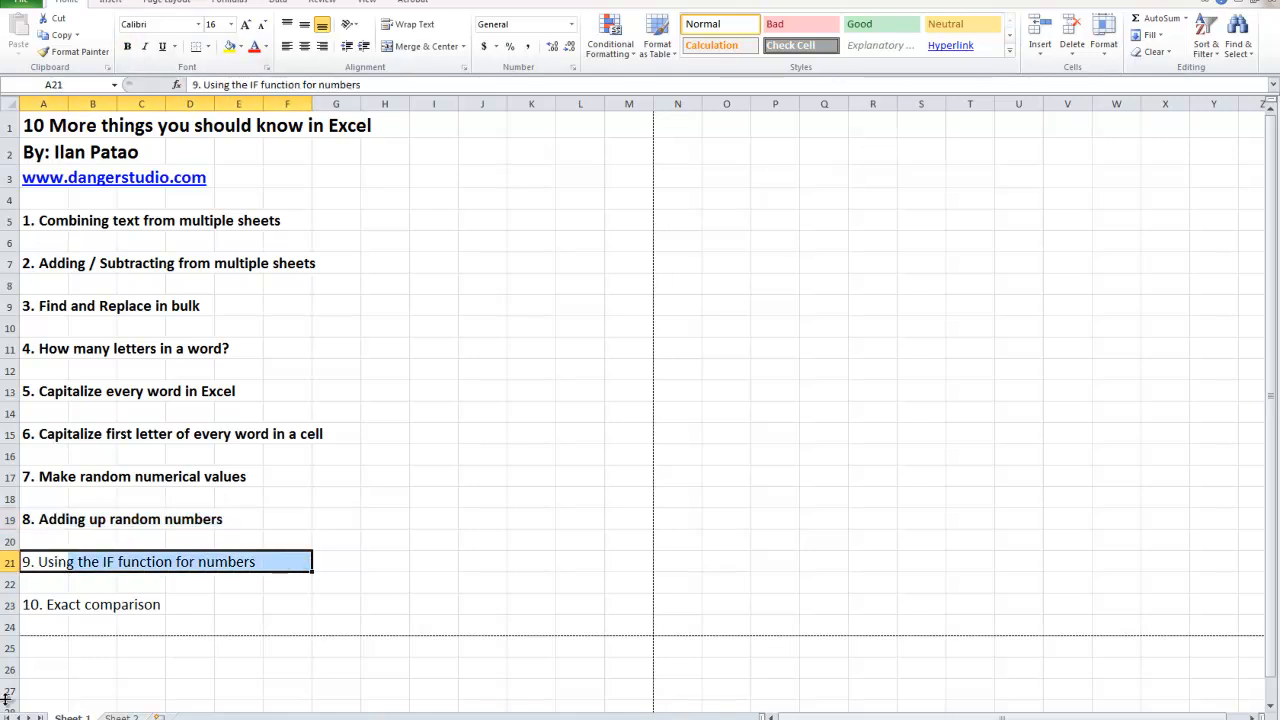
{"action": "left_click", "coordinate": [121, 717]}
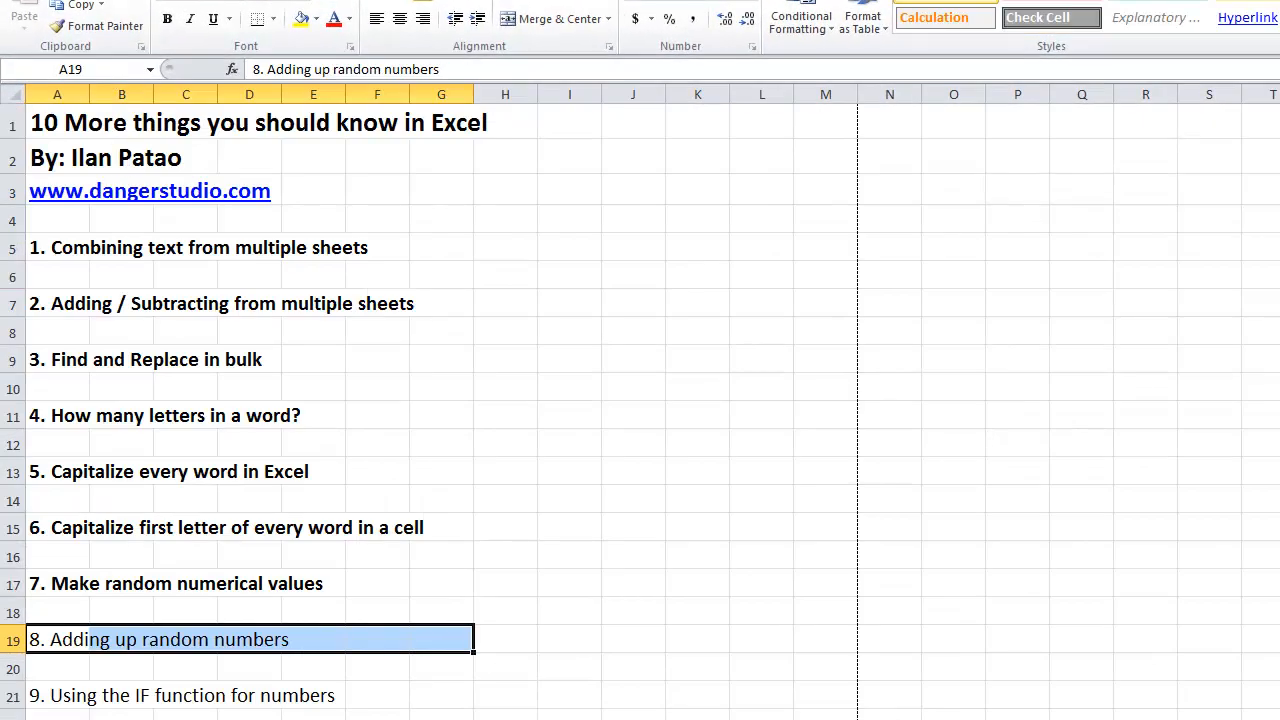
{"action": "left_click", "coordinate": [167, 19]}
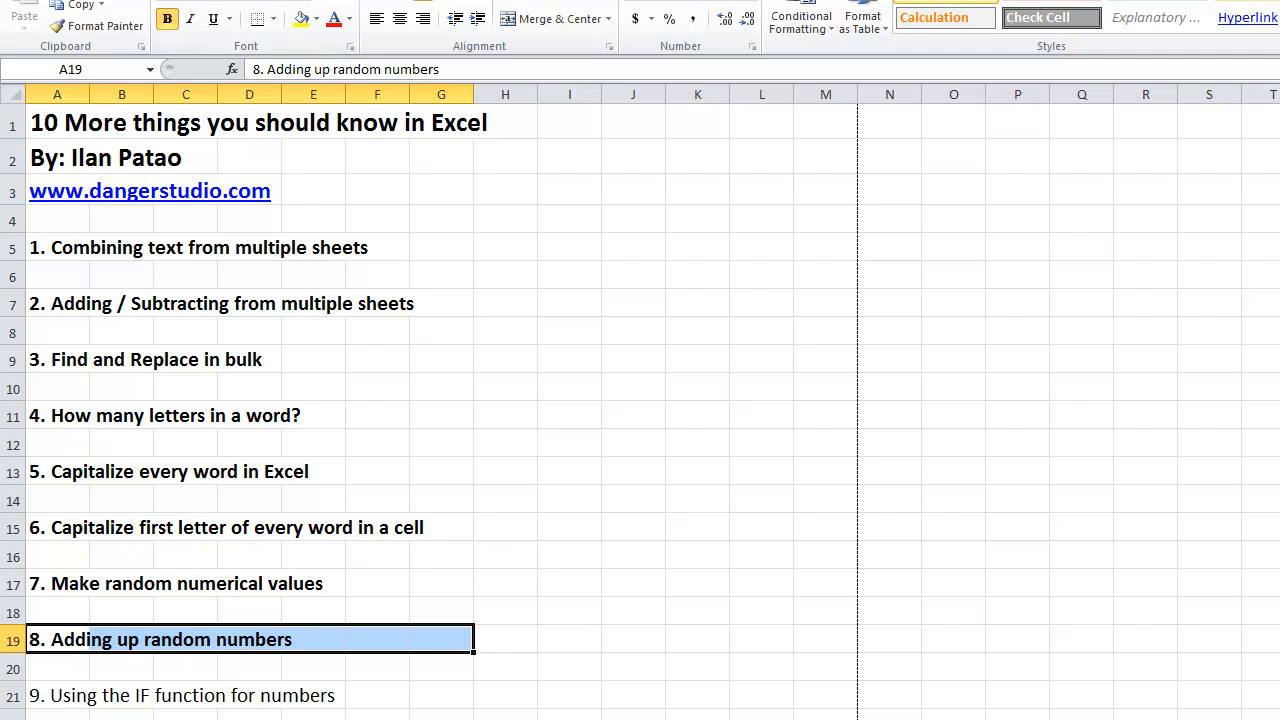
Enter the numbers 10 to 100 in steps of 10 in cells A1:A10 of Sheet 2.
{"action": "left_click", "coordinate": [121, 717]}
{"action": "left_click", "coordinate": [52, 112]}
{"action": "type", "text": "10"}
{"action": "key", "text": "Return"}
{"action": "type", "text": "20"}
{"action": "key", "text": "Return"}
{"action": "type", "text": "30"}
{"action": "key", "text": "Return"}
{"action": "type", "text": "40"}
{"action": "key", "text": "Return"}
{"action": "type", "text": "50"}
{"action": "key", "text": "Return"}
{"action": "type", "text": "60"}
{"action": "key", "text": "Return"}
{"action": "type", "text": "70"}
{"action": "key", "text": "Return"}
{"action": "type", "text": "80"}
{"action": "key", "text": "Return"}
{"action": "type", "text": "90"}
{"action": "key", "text": "Return"}
{"action": "type", "text": "100"}
{"action": "left_click", "coordinate": [195, 208]}
Apply the dollar accounting format to the numbers in A9:A10.
{"action": "left_click", "coordinate": [99, 273]}
{"action": "left_click_drag", "start_coordinate": [89, 291], "coordinate": [90, 273]}
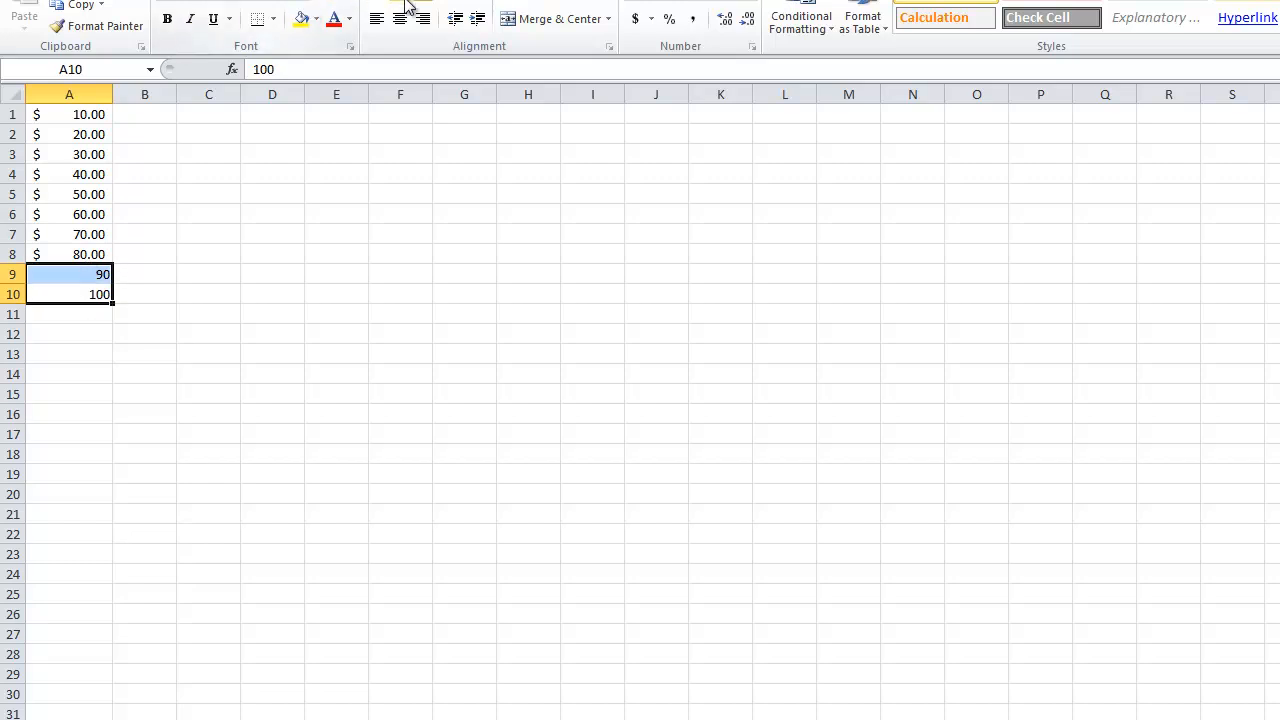
{"action": "left_click", "coordinate": [635, 24]}
{"action": "left_click", "coordinate": [331, 294]}
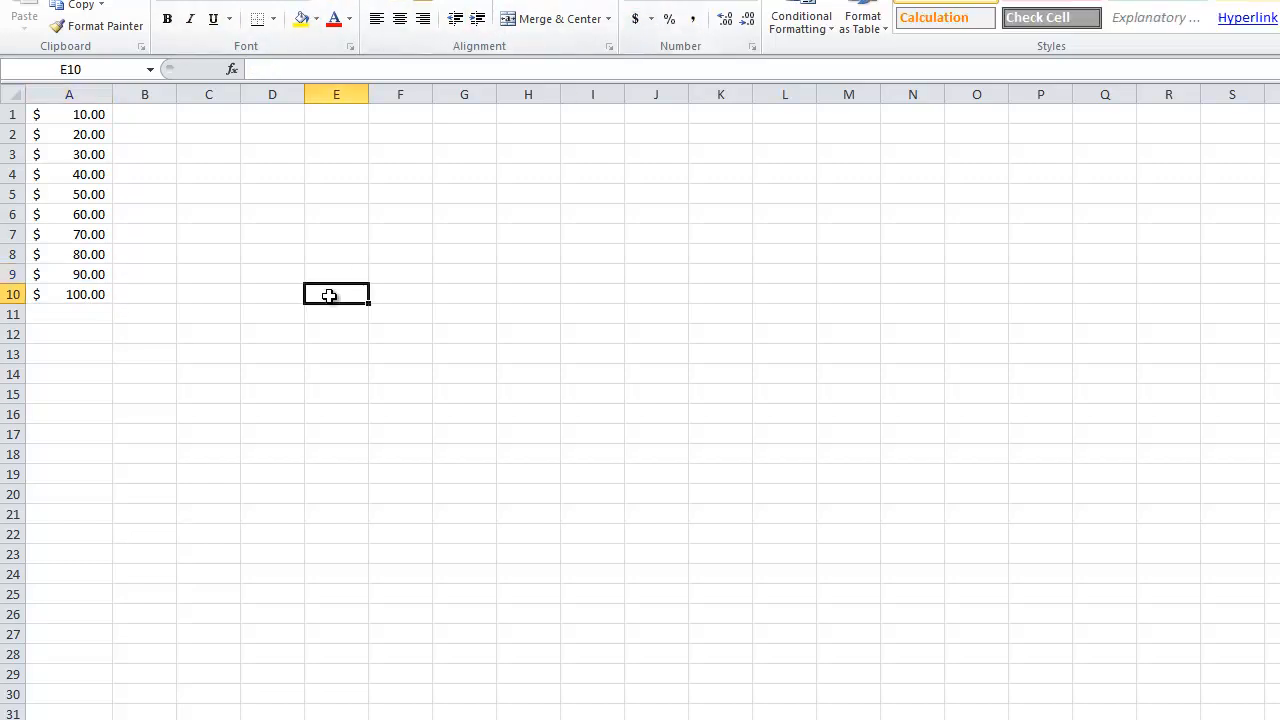
{"action": "left_click_drag", "start_coordinate": [94, 294], "coordinate": [86, 74]}
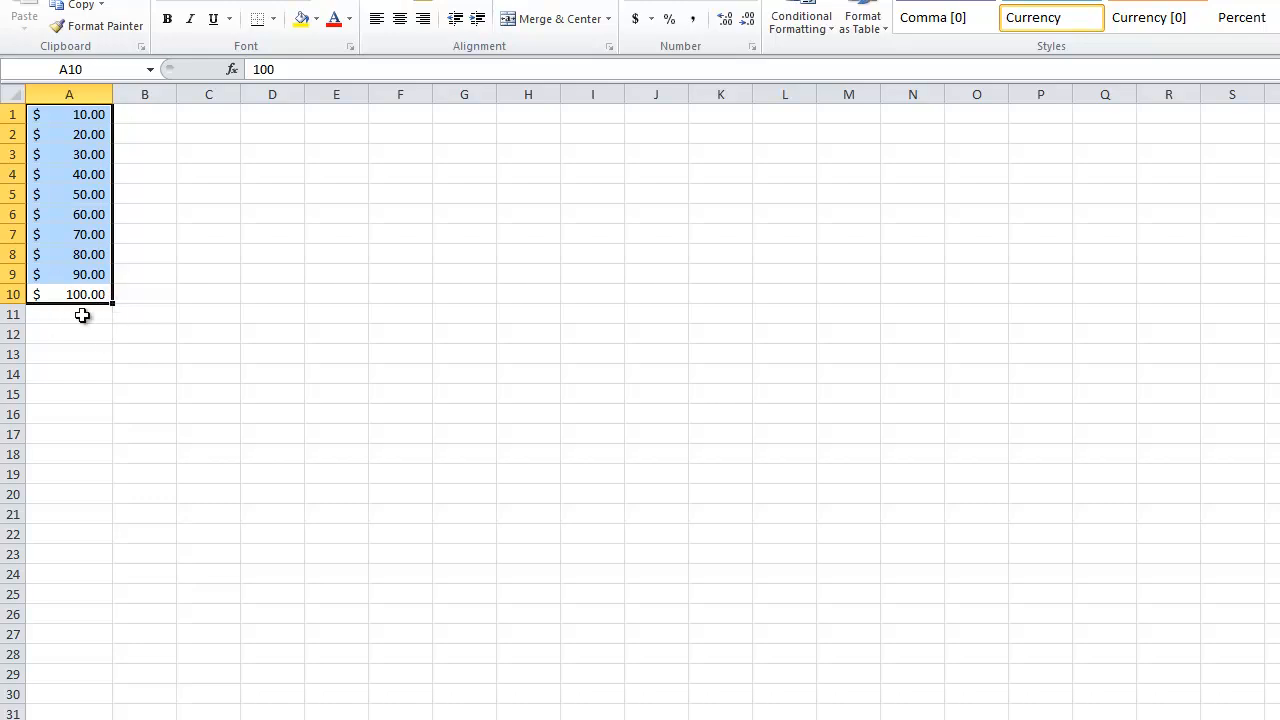
Insert a logical IF function in cell B1 with the test A1>50.
{"action": "left_click", "coordinate": [128, 114]}
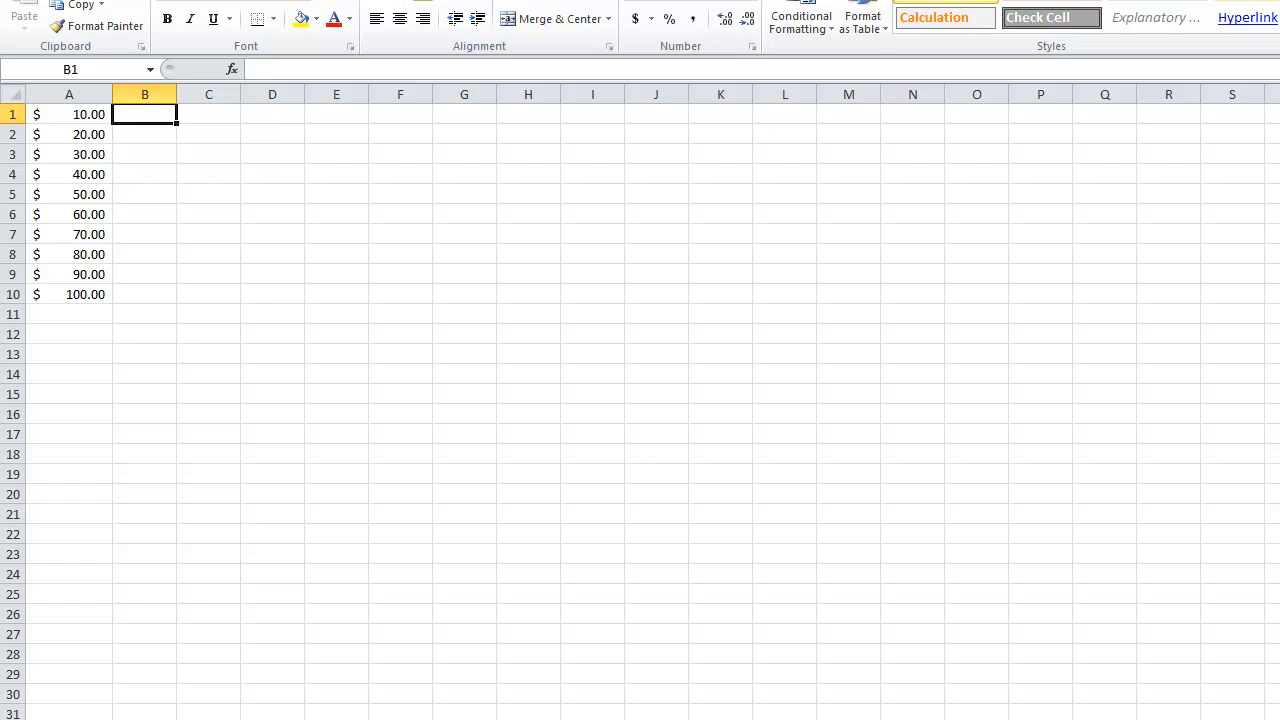
{"action": "left_click", "coordinate": [264, 0]}
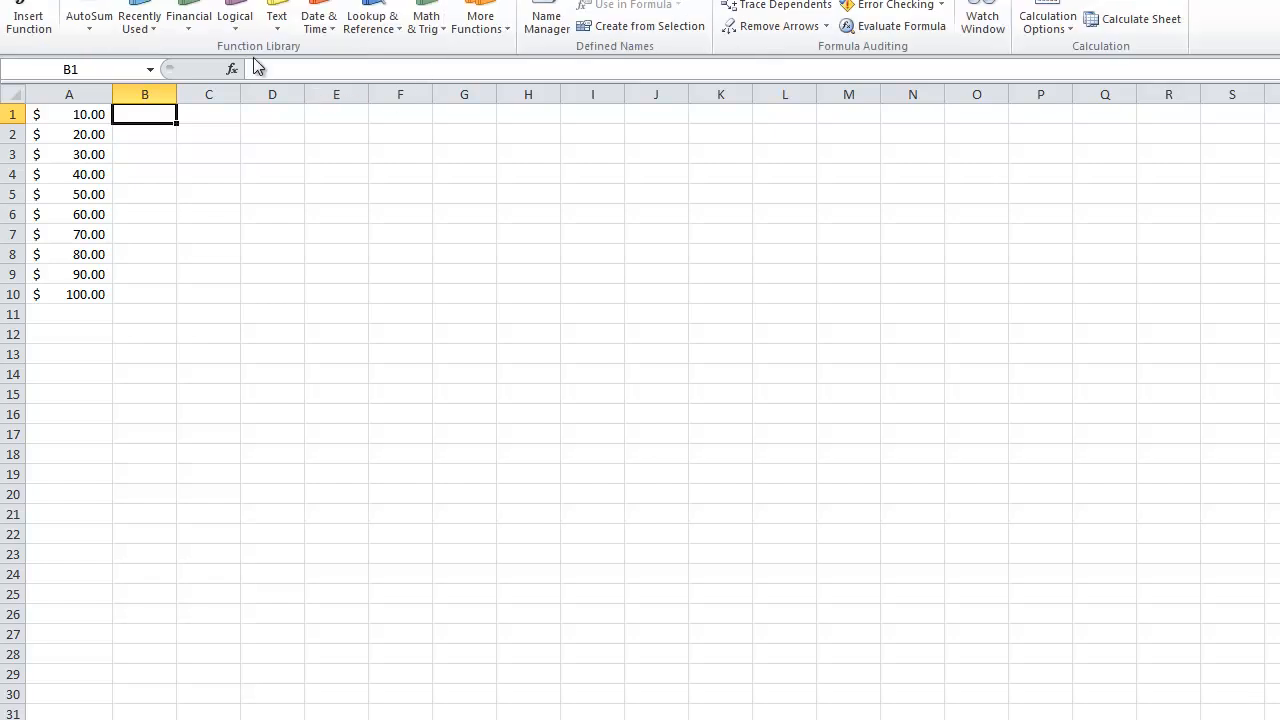
{"action": "left_click", "coordinate": [235, 22]}
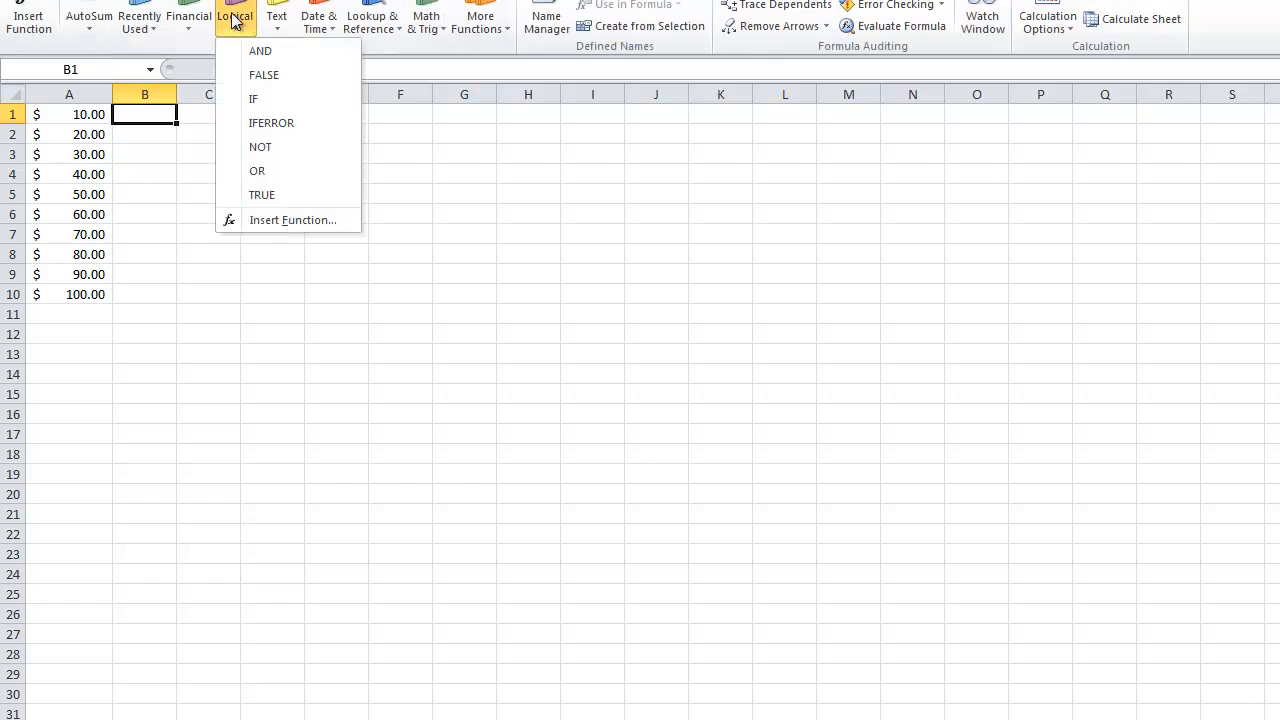
{"action": "left_click", "coordinate": [257, 102]}
{"action": "left_click_drag", "start_coordinate": [770, 294], "coordinate": [406, 239]}
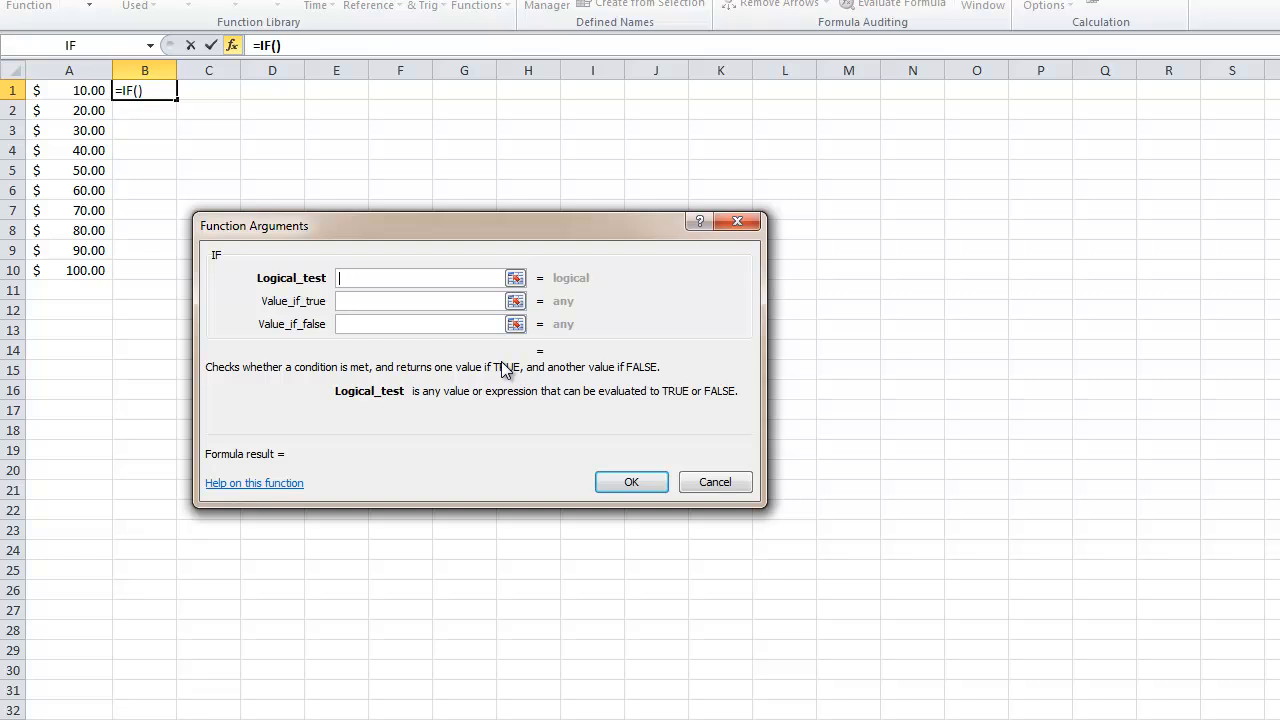
{"action": "type", "text": "A1>50"}
{"action": "key", "text": "Tab"}
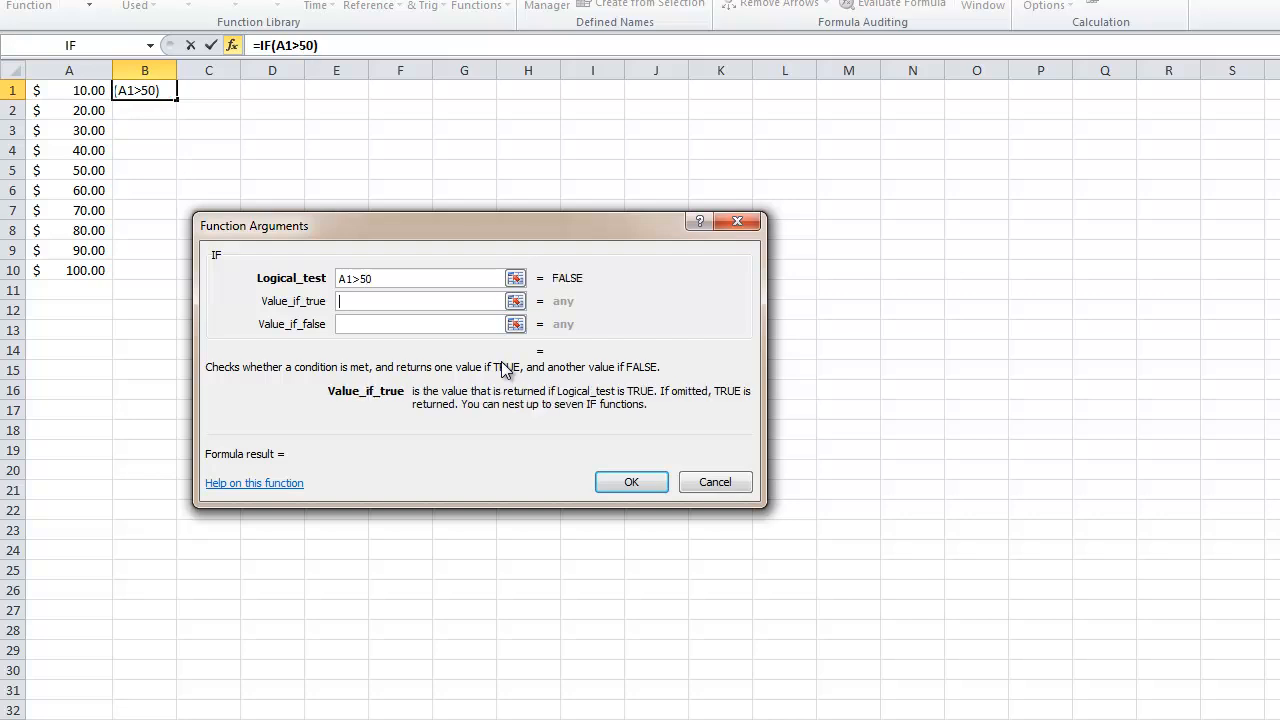
Make the IF function return BIGGER when true and SMALLER when false, and fill the formula down to B10.
{"action": "type", "text": "BIGGER"}
{"action": "key", "text": "Tab"}
{"action": "type", "text": "SMALLER"}
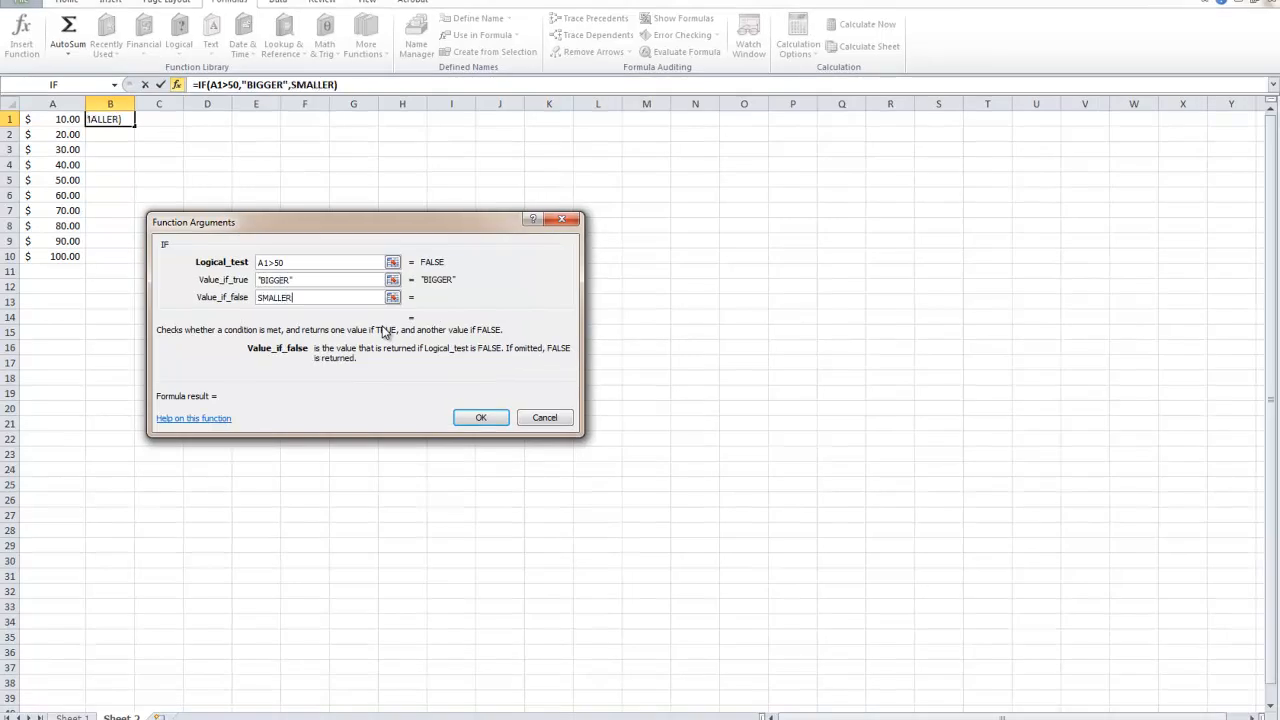
{"action": "left_click", "coordinate": [480, 417]}
{"action": "left_click_drag", "start_coordinate": [134, 127], "coordinate": [137, 265]}
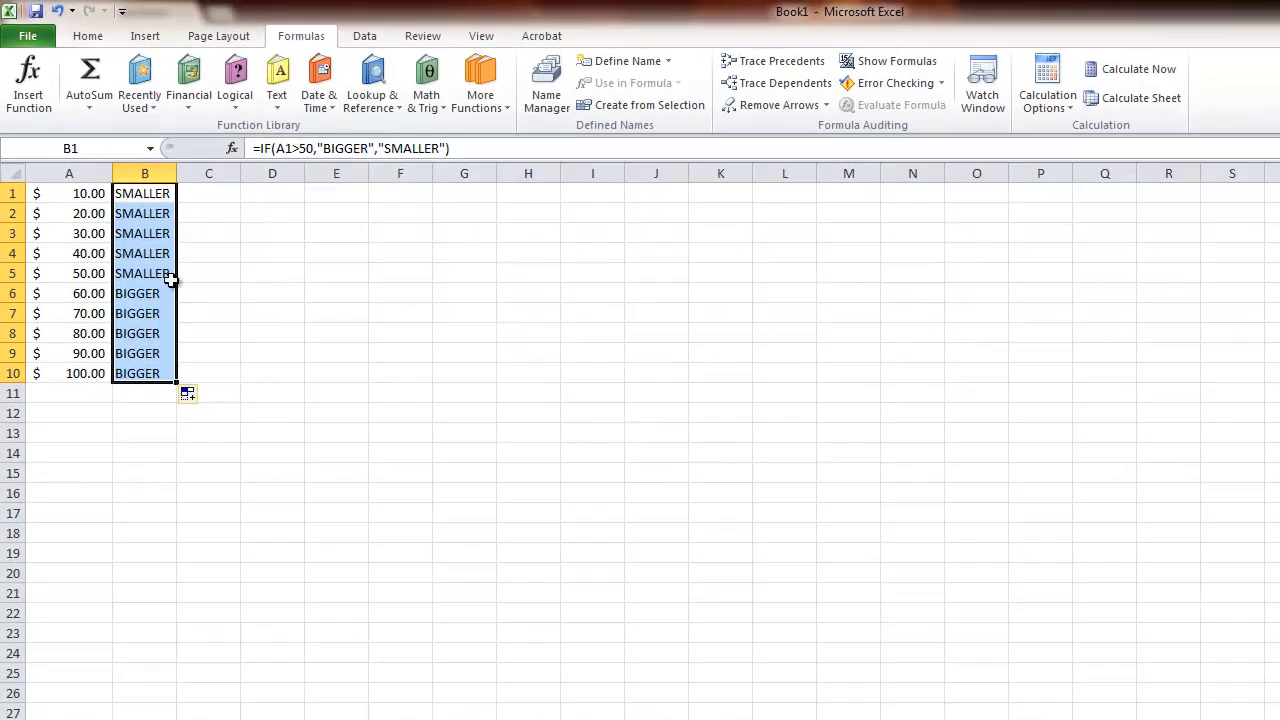
Delete the IF formulas from B1:B10.
{"action": "left_click", "coordinate": [84, 197]}
{"action": "left_click_drag", "start_coordinate": [84, 197], "coordinate": [140, 192]}
{"action": "key", "text": "Delete"}
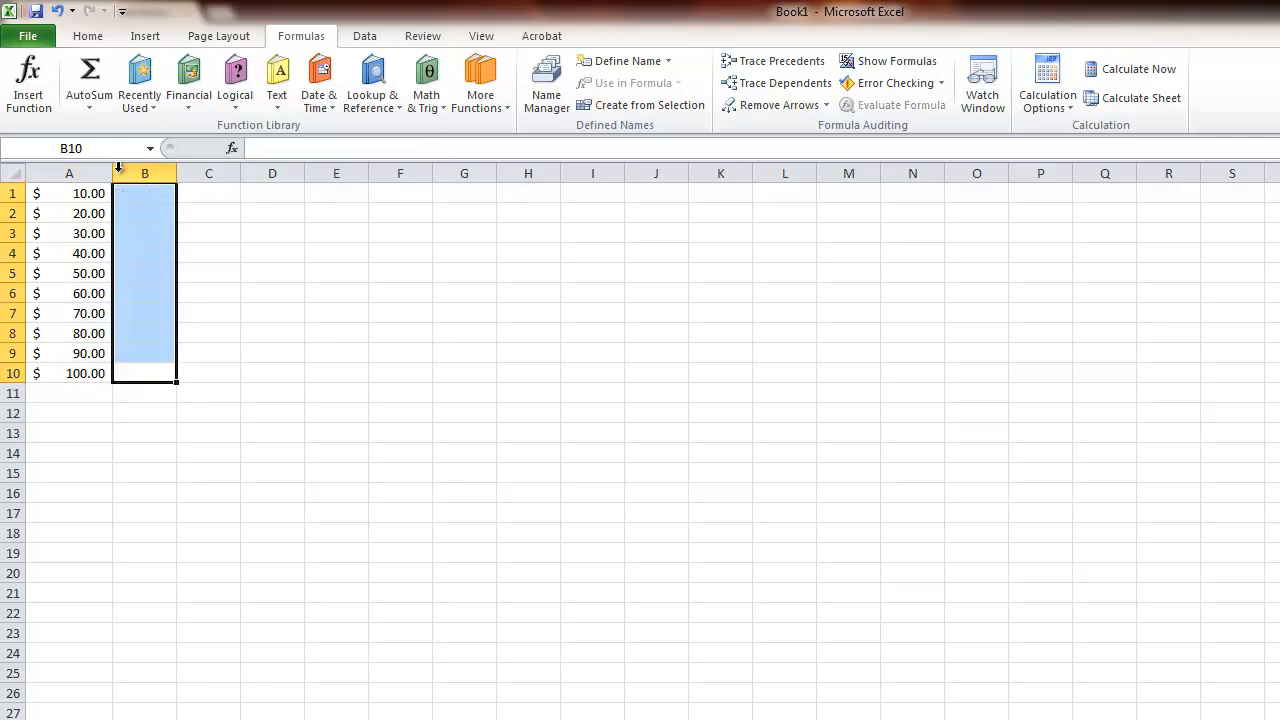
Insert a new IF function in cell B1 with the logical test A1>=70.
{"action": "left_click", "coordinate": [140, 212]}
{"action": "left_click", "coordinate": [139, 194]}
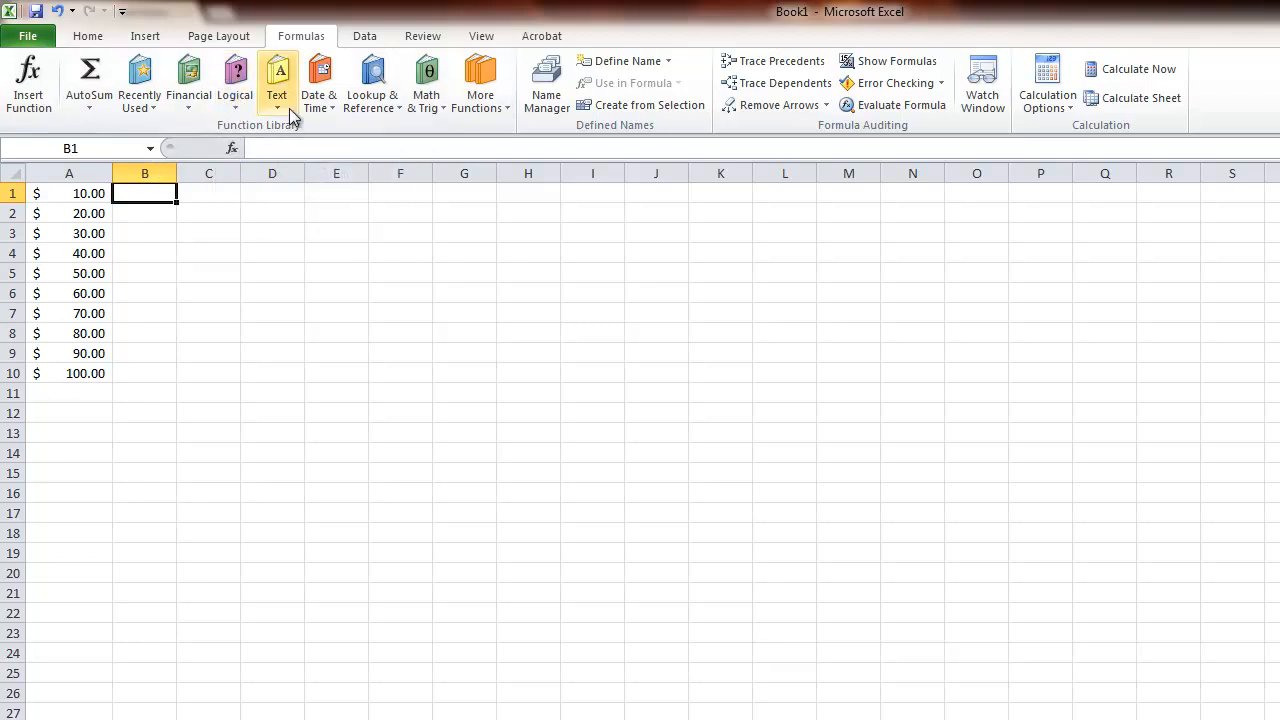
{"action": "left_click", "coordinate": [247, 109]}
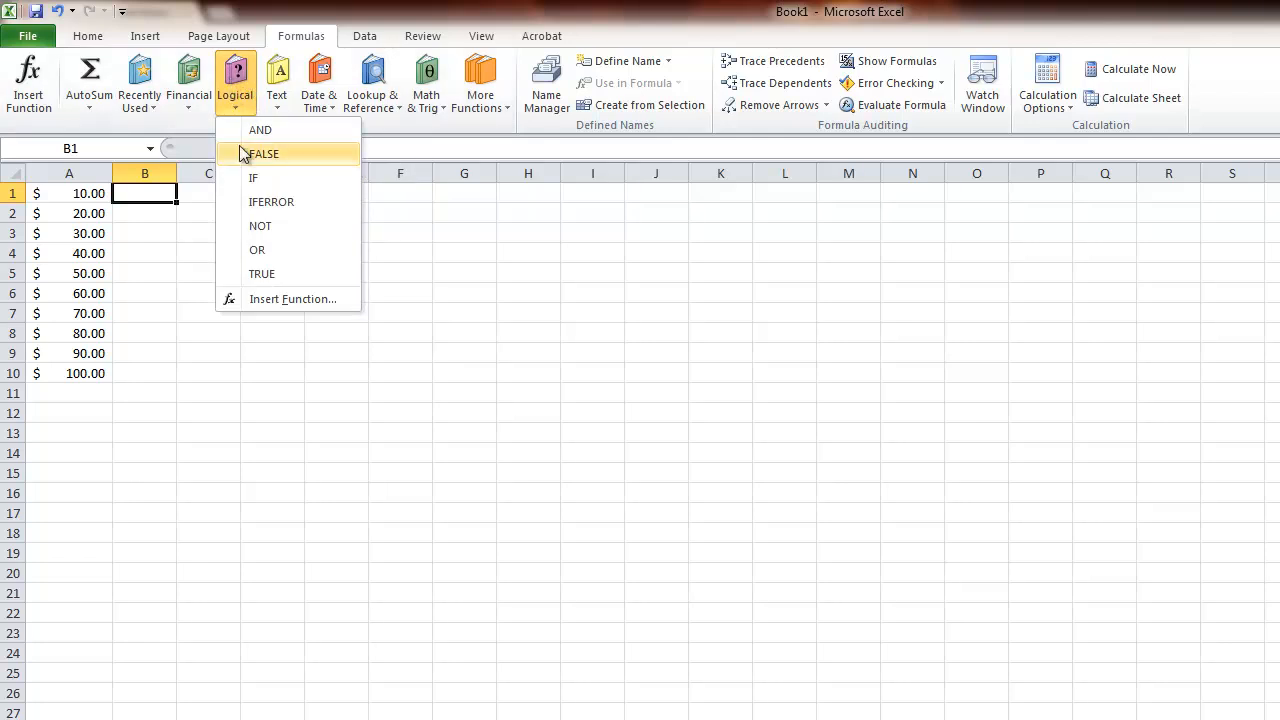
{"action": "left_click", "coordinate": [256, 177]}
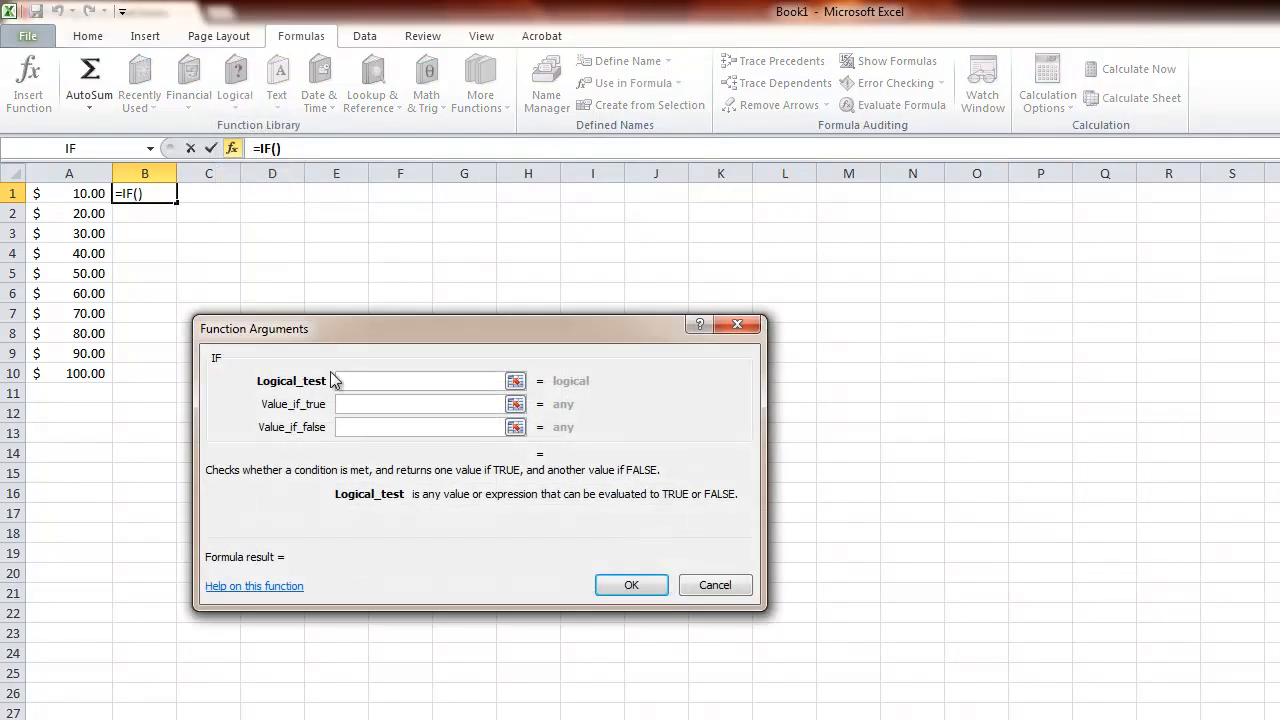
{"action": "type", "text": "A1"}
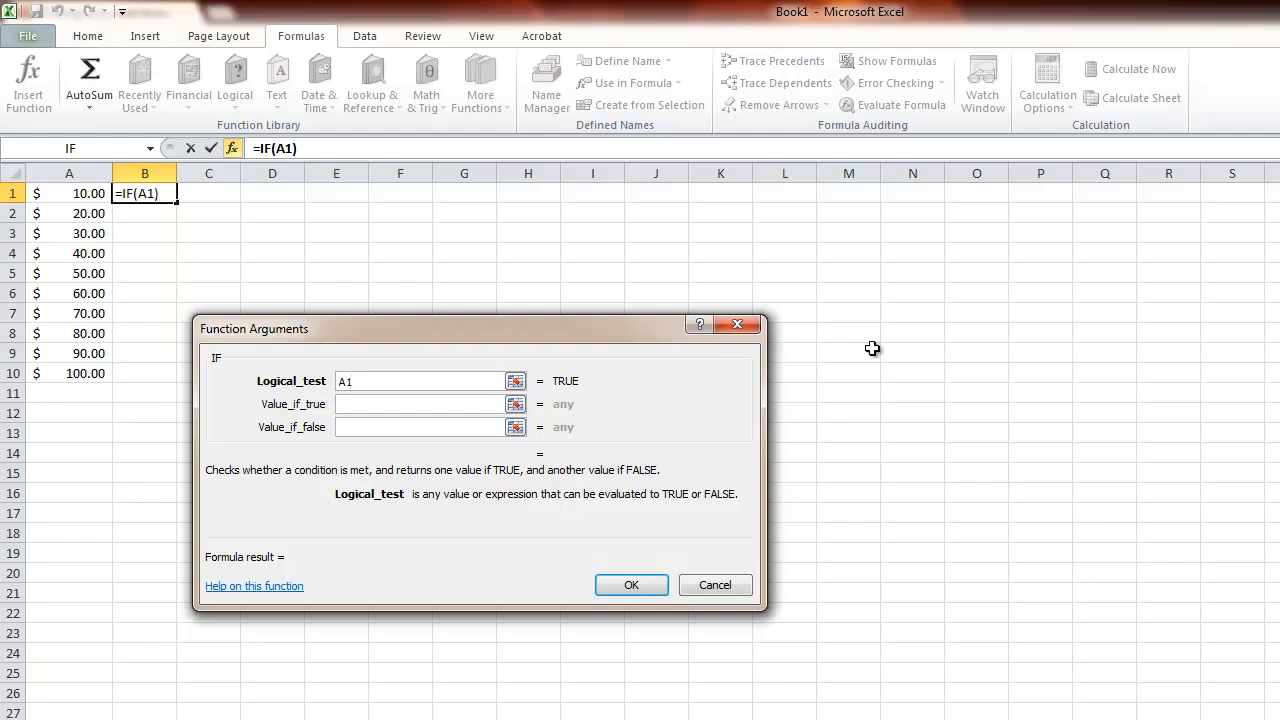
{"action": "type", "text": ">=70"}
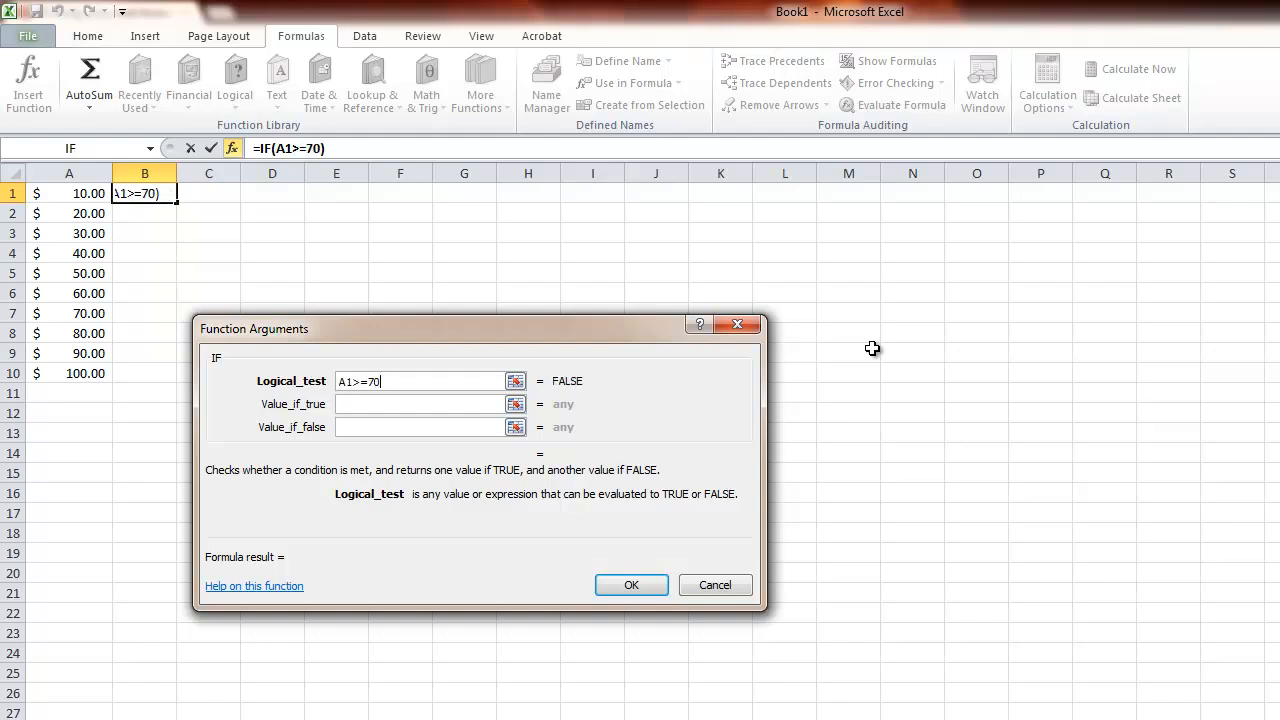
{"action": "key", "text": "Tab"}
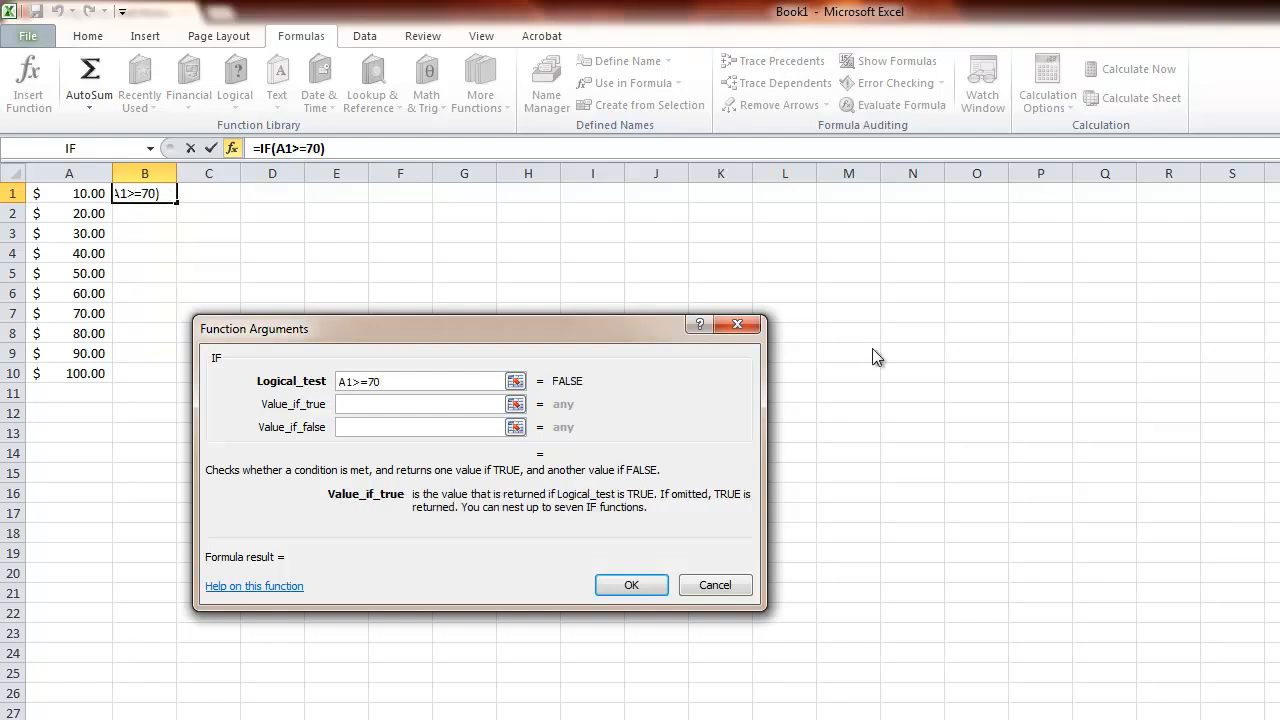
Make the IF function return YES when true and NO when false, and fill the formula down to B7.
{"action": "type", "text": "YES"}
{"action": "key", "text": "Tab"}
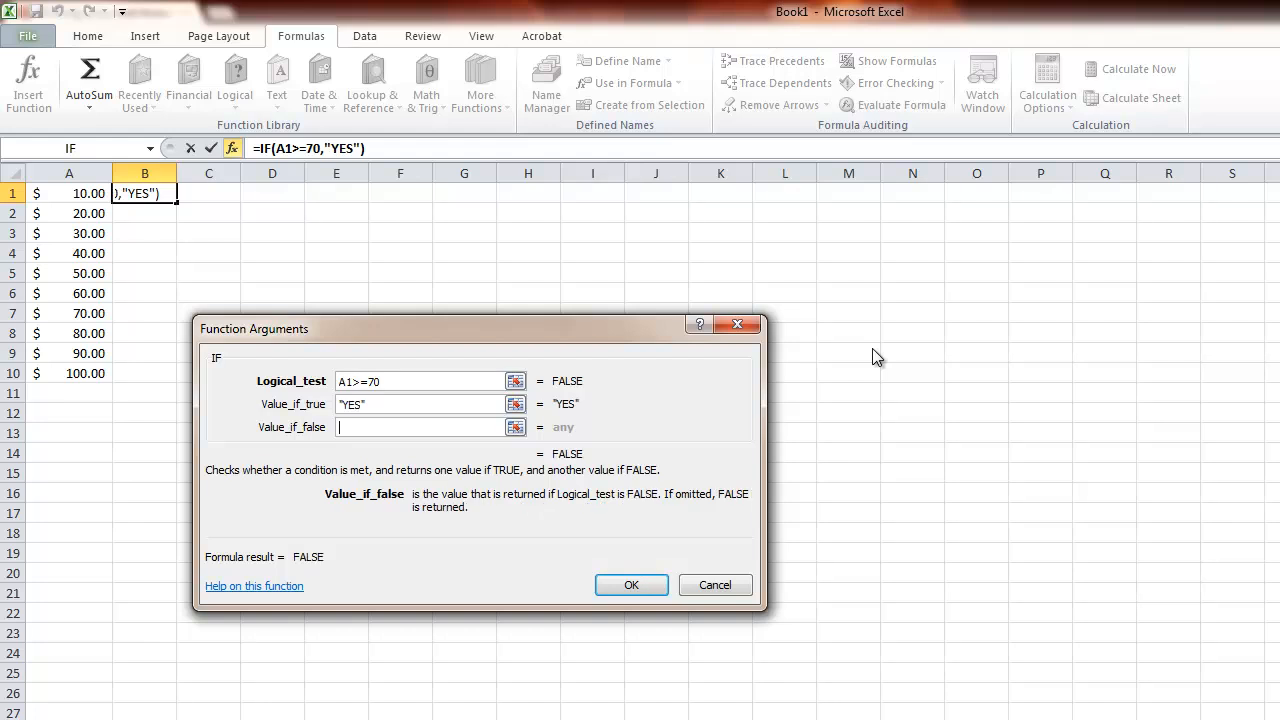
{"action": "type", "text": "NO"}
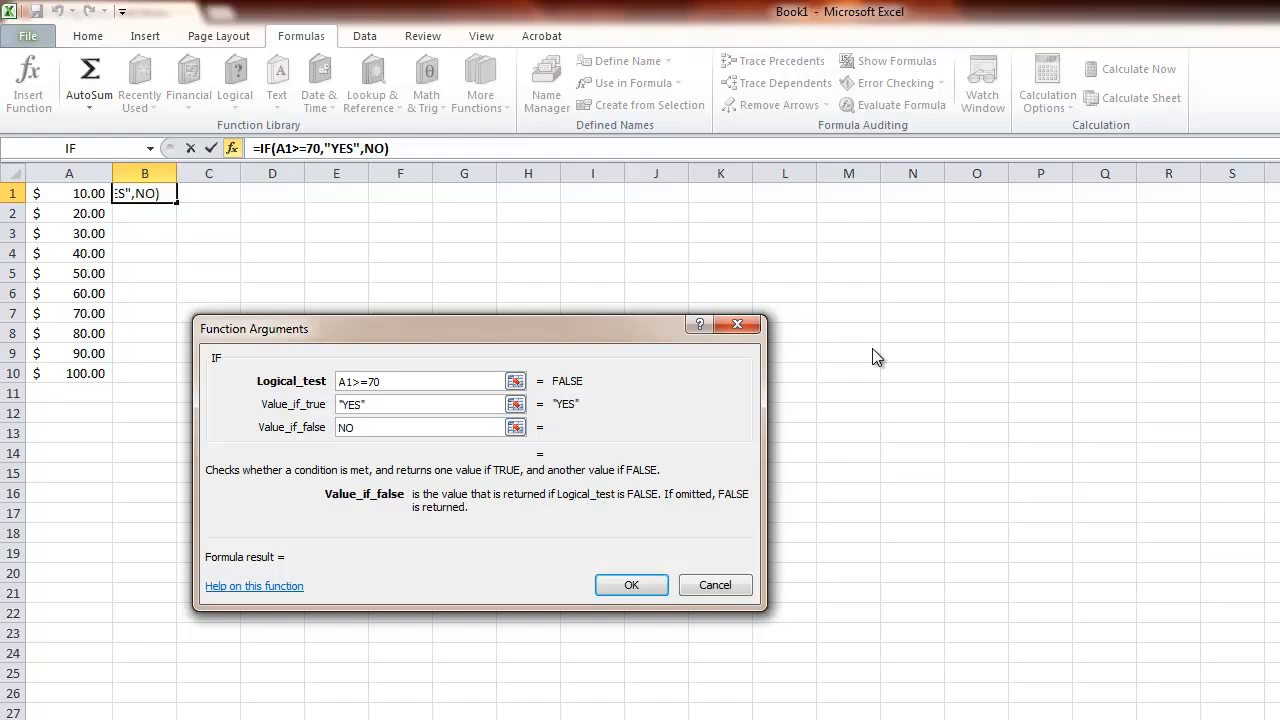
{"action": "left_click", "coordinate": [391, 405]}
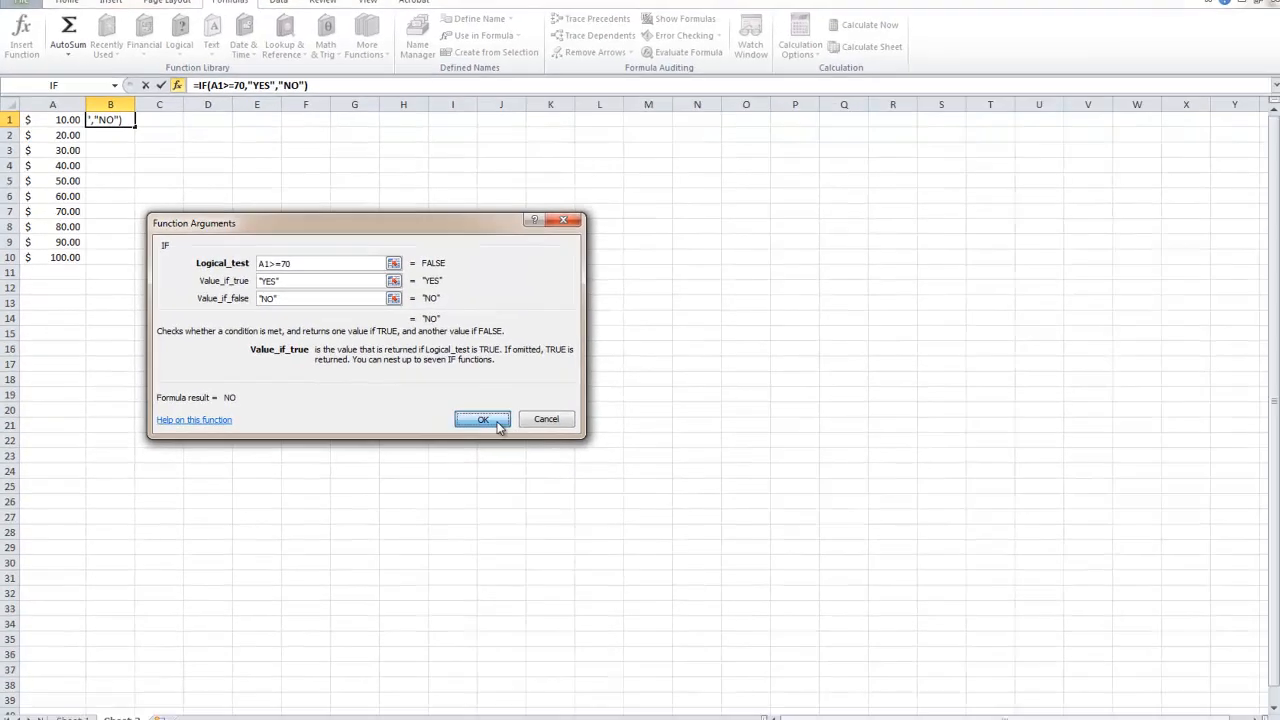
{"action": "left_click", "coordinate": [648, 588]}
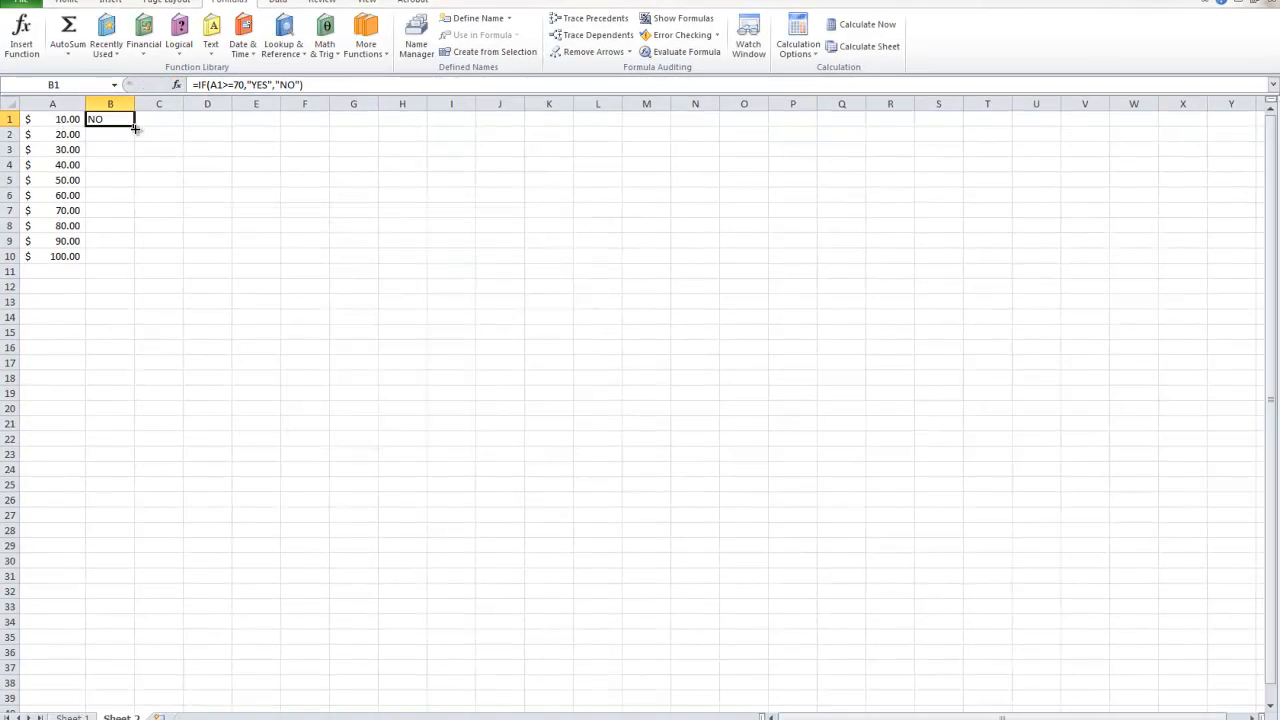
{"action": "left_click_drag", "start_coordinate": [135, 128], "coordinate": [137, 143]}
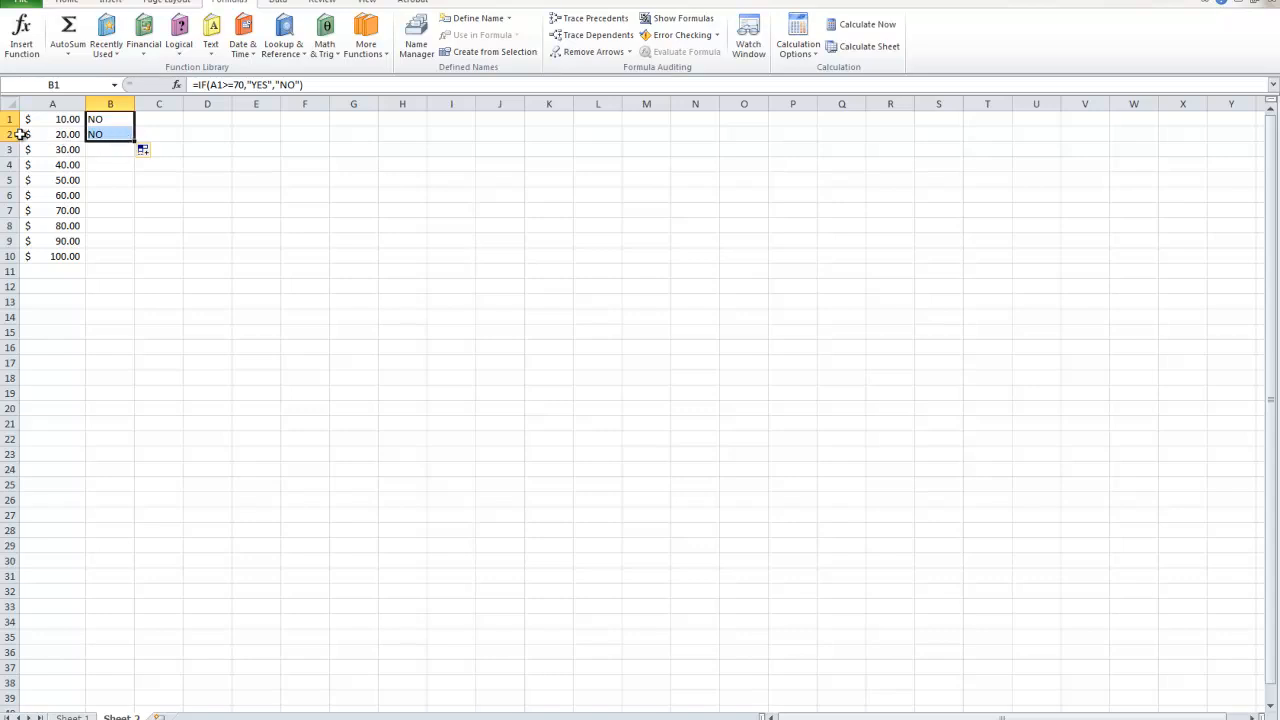
{"action": "left_click_drag", "start_coordinate": [137, 145], "coordinate": [138, 214]}
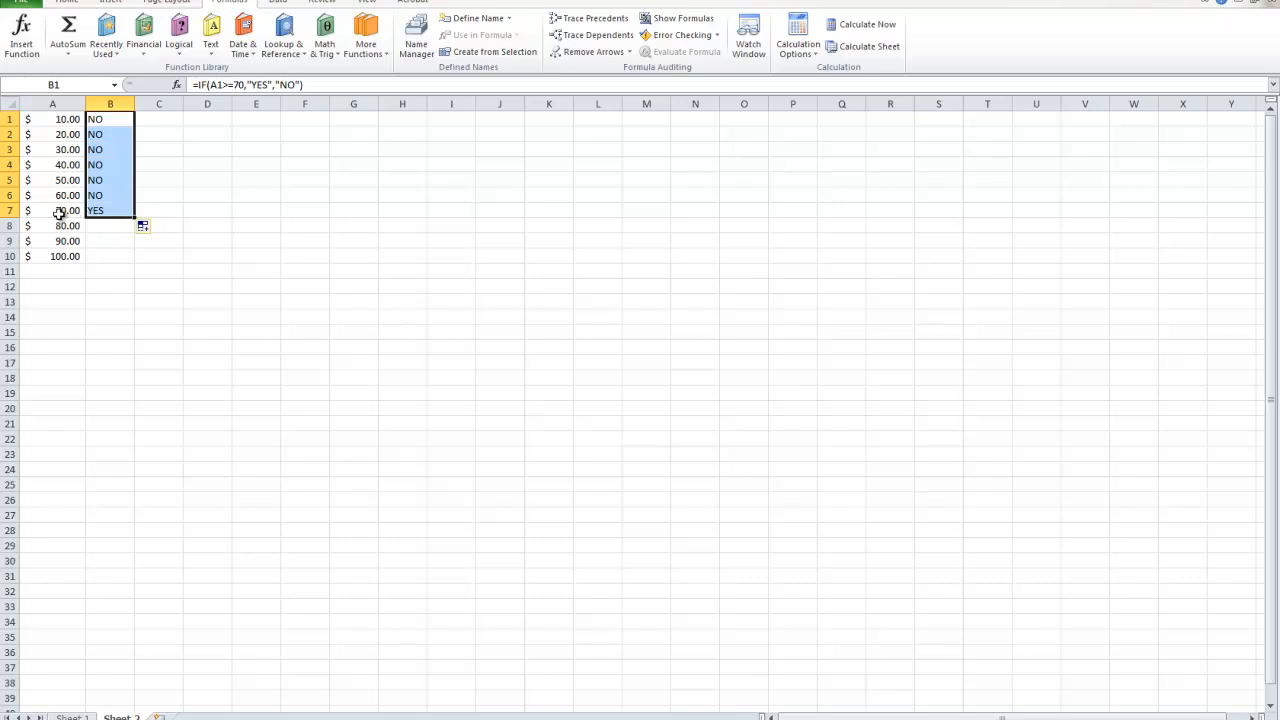
Fill the IF formula from B7 down to B10.
{"action": "left_click", "coordinate": [103, 211]}
{"action": "left_click_drag", "start_coordinate": [136, 218], "coordinate": [130, 262]}
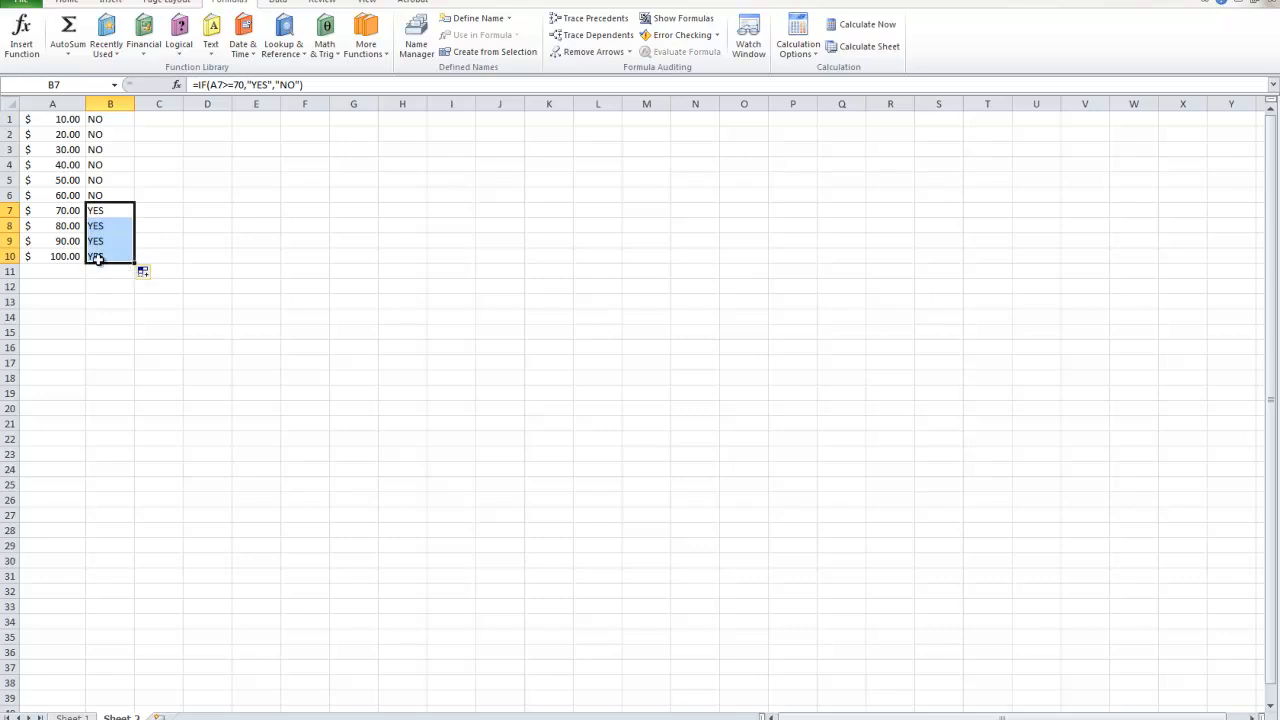
{"action": "left_click_drag", "start_coordinate": [104, 216], "coordinate": [76, 256]}
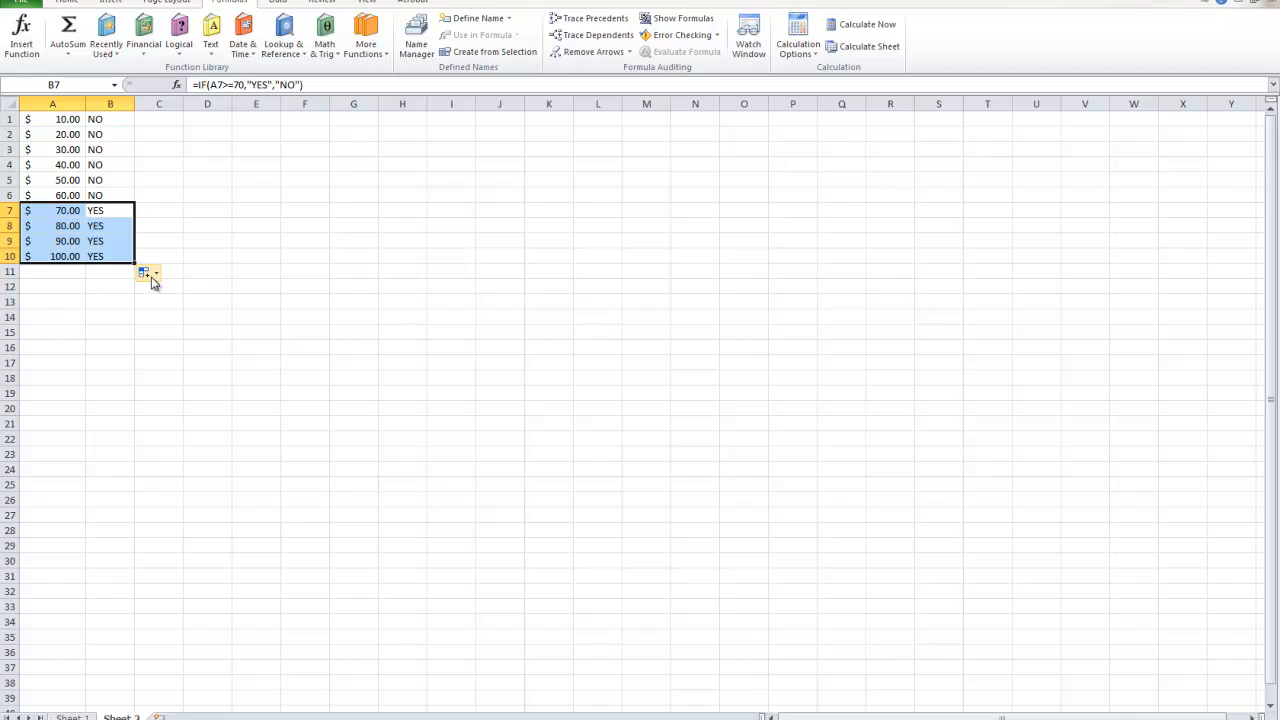
Delete the amounts and IF formulas from A1:B10.
{"action": "left_click", "coordinate": [95, 257]}
{"action": "left_click_drag", "start_coordinate": [95, 257], "coordinate": [95, 119]}
{"action": "left_click", "coordinate": [52, 104]}
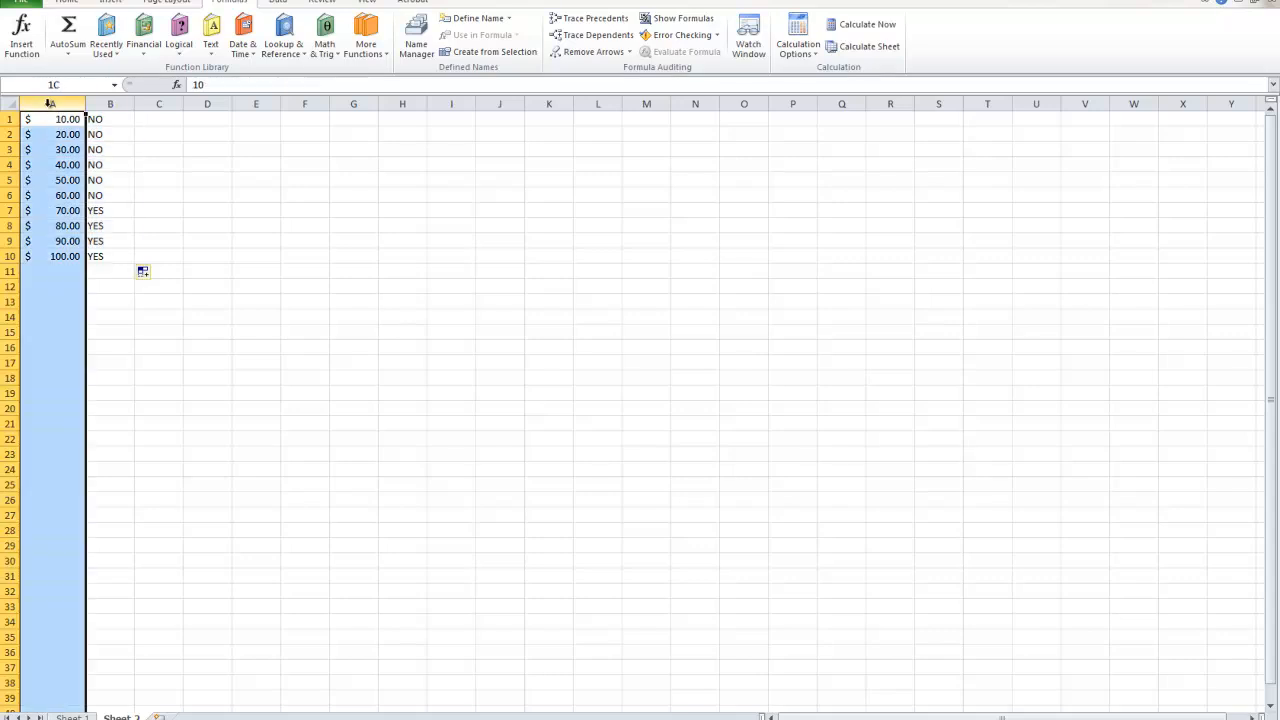
{"action": "left_click_drag", "start_coordinate": [62, 256], "coordinate": [51, 121]}
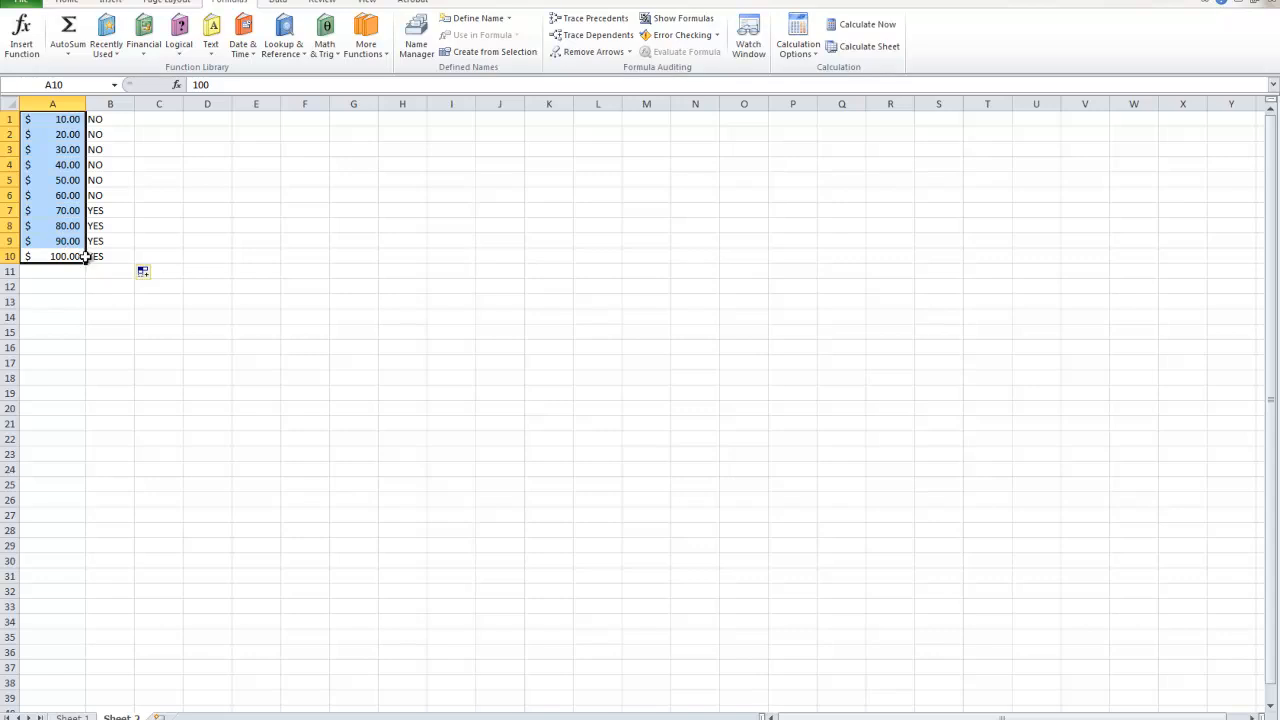
{"action": "left_click_drag", "start_coordinate": [107, 257], "coordinate": [93, 113]}
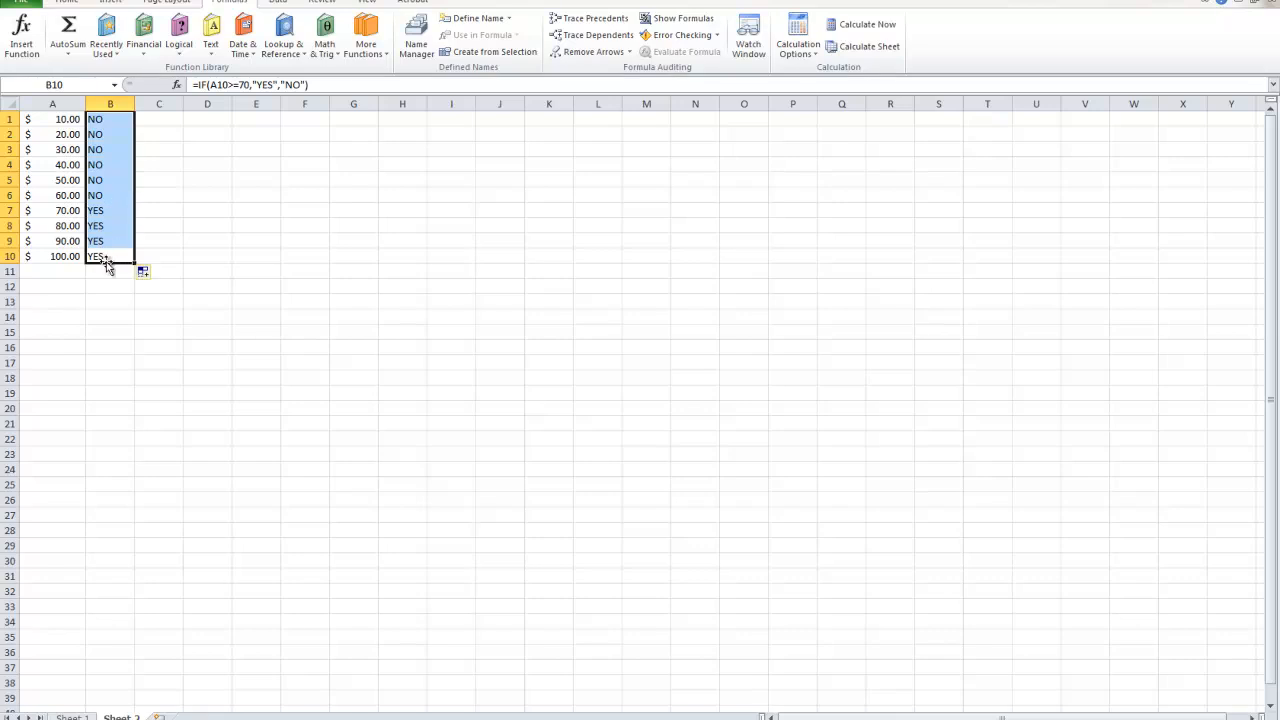
{"action": "left_click_drag", "start_coordinate": [95, 258], "coordinate": [52, 120]}
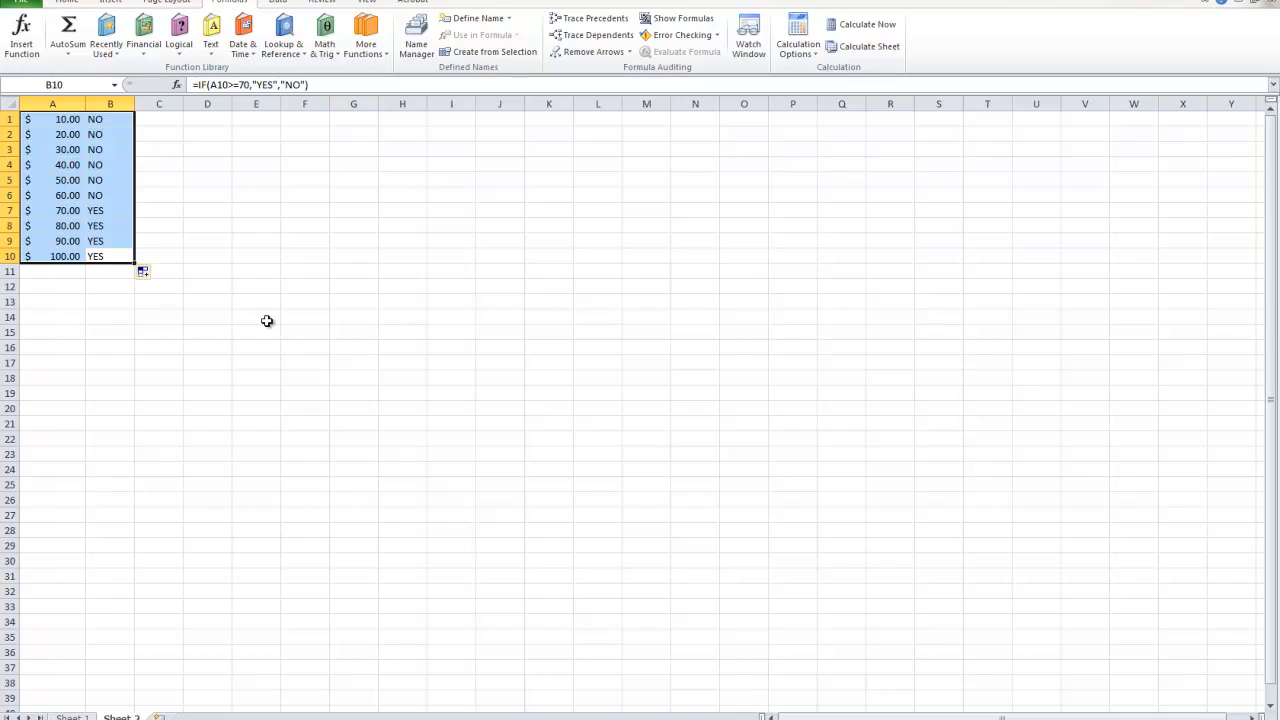
{"action": "key", "text": "Delete"}
On Sheet 1, make list item 9, "Using the IF function for numbers", bold.
{"action": "left_click", "coordinate": [72, 717]}
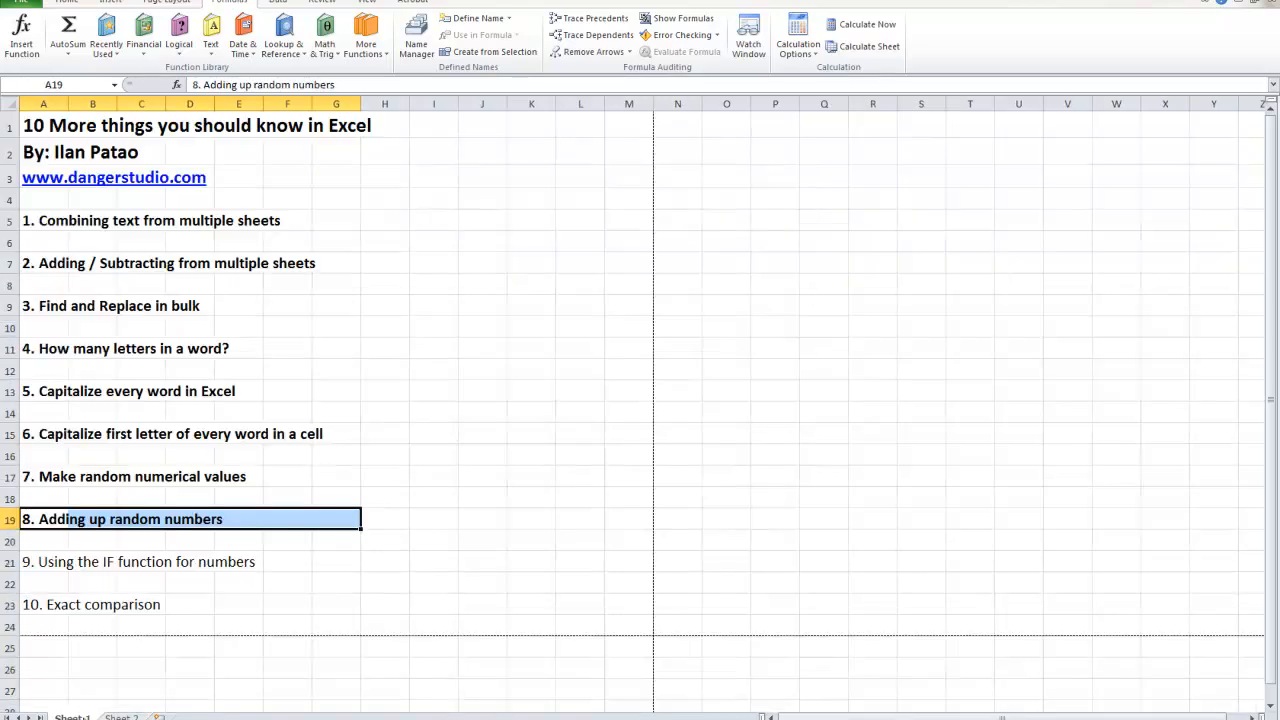
{"action": "left_click", "coordinate": [82, 563]}
{"action": "left_click_drag", "start_coordinate": [30, 563], "coordinate": [300, 562]}
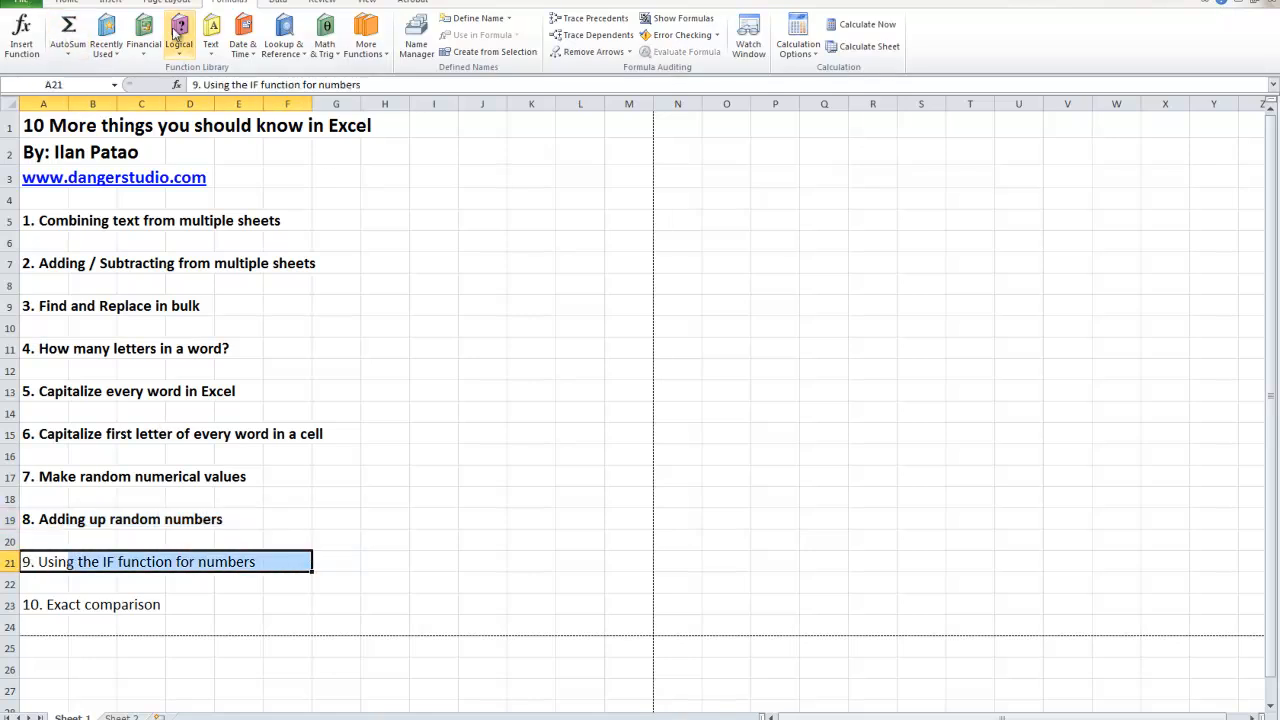
{"action": "left_click", "coordinate": [66, 2]}
{"action": "left_click", "coordinate": [128, 47]}
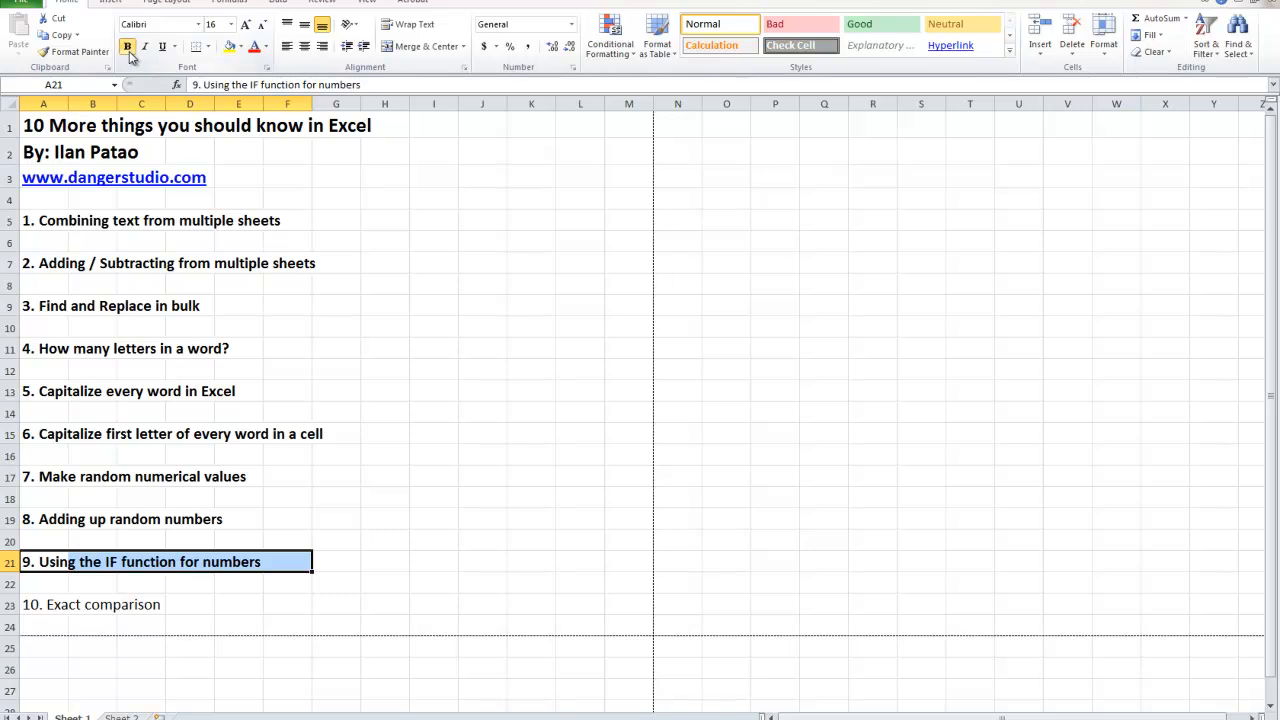
On Sheet 2, enter dog in A1 and Dog in B1.
{"action": "left_click", "coordinate": [58, 600]}
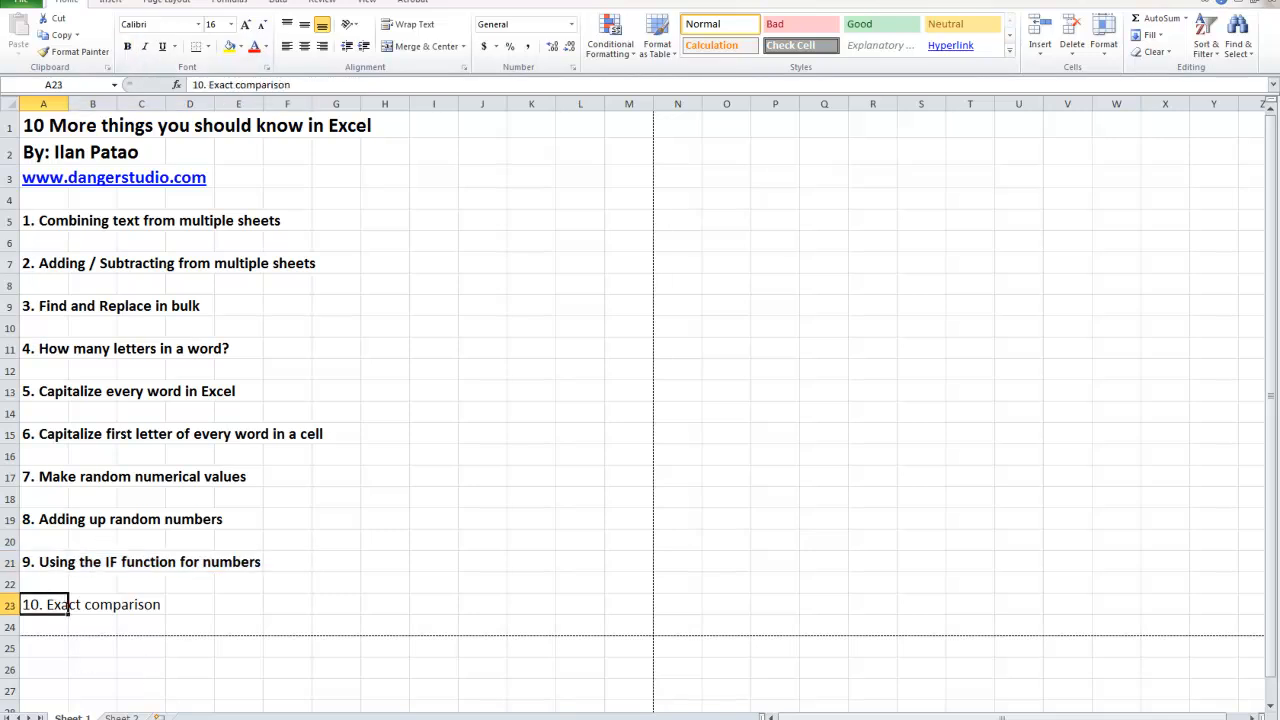
{"action": "left_click", "coordinate": [121, 717]}
{"action": "left_click", "coordinate": [64, 161]}
{"action": "left_click_drag", "start_coordinate": [46, 121], "coordinate": [103, 120]}
{"action": "left_click", "coordinate": [76, 121]}
{"action": "left_click", "coordinate": [146, 122]}
{"action": "left_click", "coordinate": [115, 122]}
{"action": "left_click", "coordinate": [40, 122]}
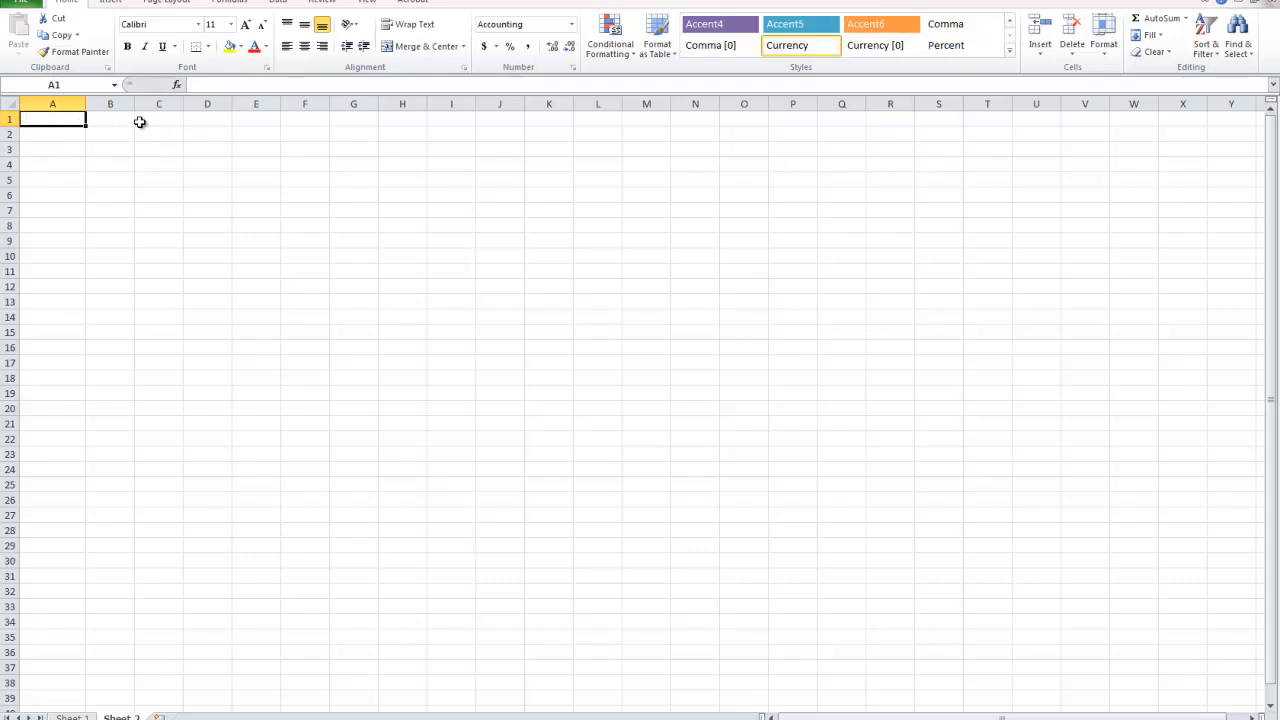
{"action": "type", "text": "dog"}
{"action": "key", "text": "Tab"}
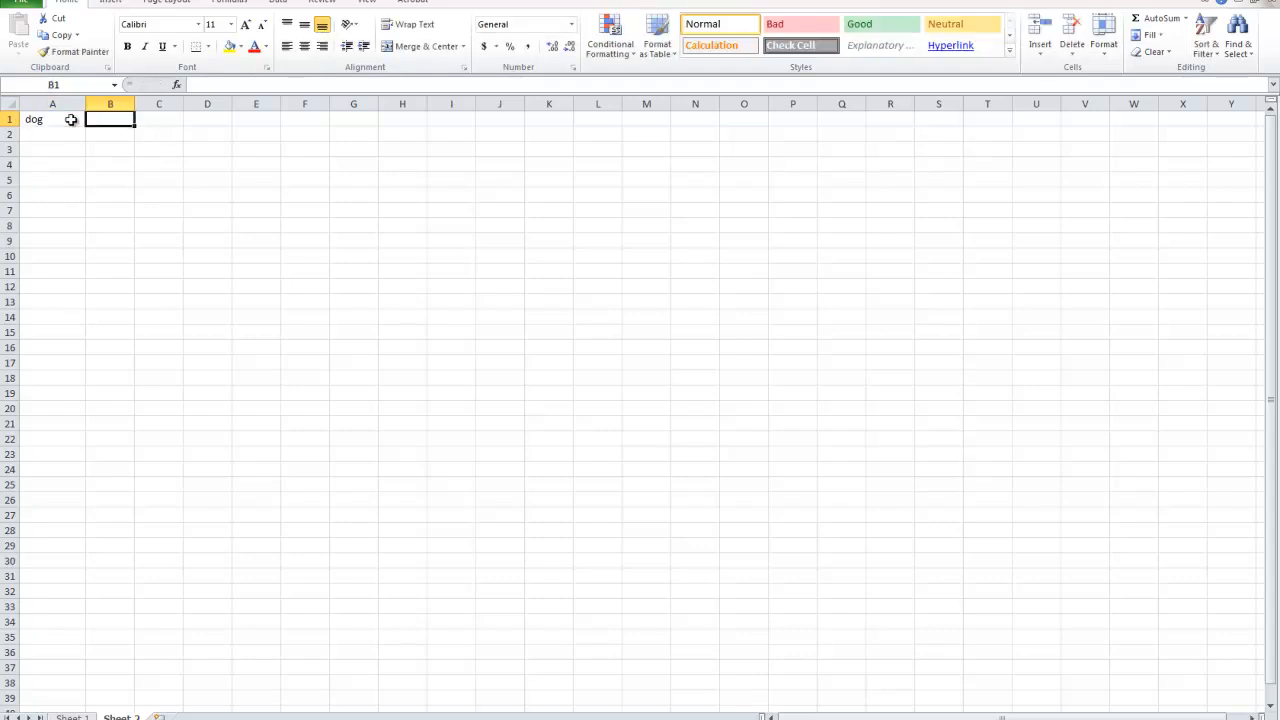
{"action": "type", "text": "Dog"}
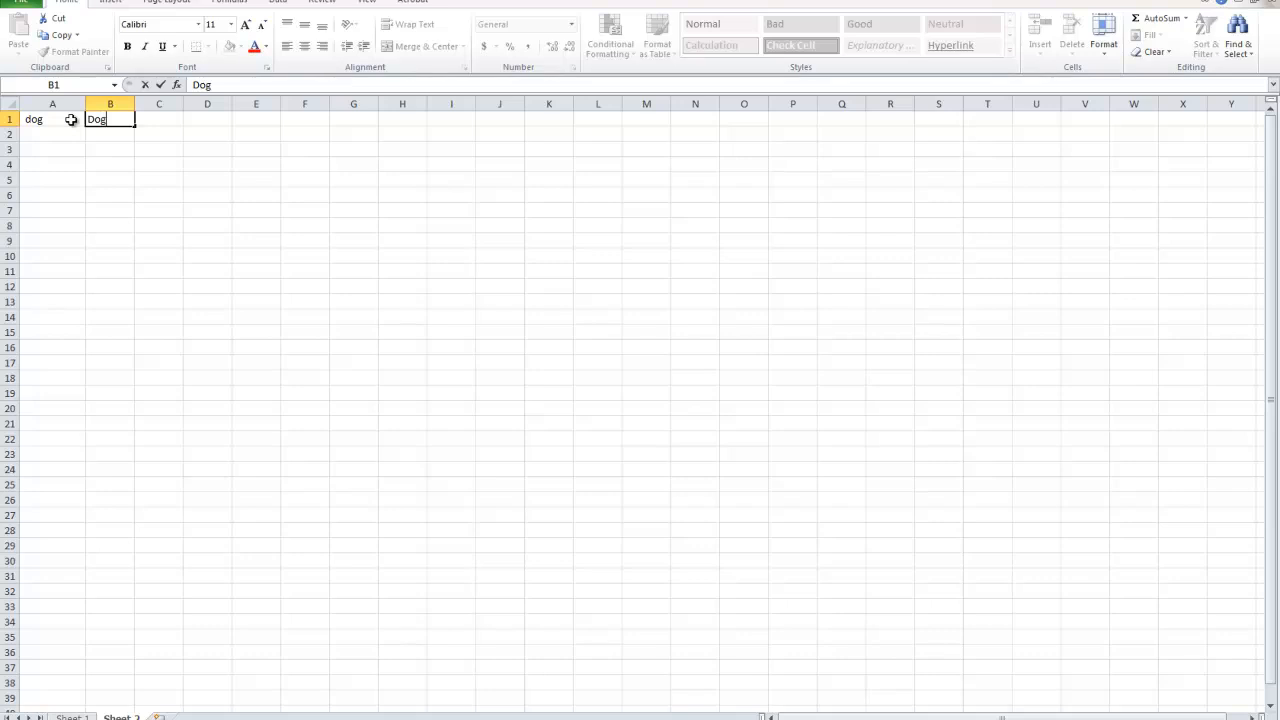
{"action": "key", "text": "Return"}
Enter cat in A2 and Cat in B2, and puppy in both A3 and B3.
{"action": "type", "text": "cat"}
{"action": "key", "text": "Tab"}
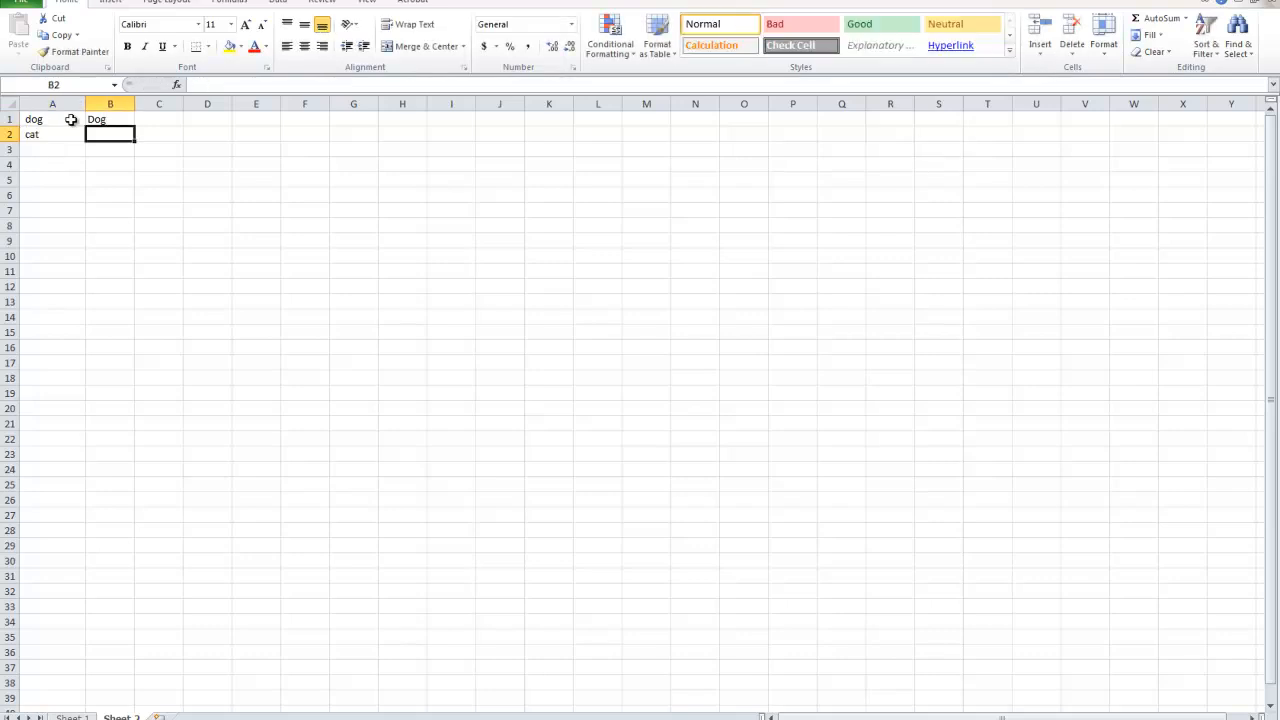
{"action": "type", "text": "Cat"}
{"action": "key", "text": "Return"}
{"action": "key", "text": "Left"}
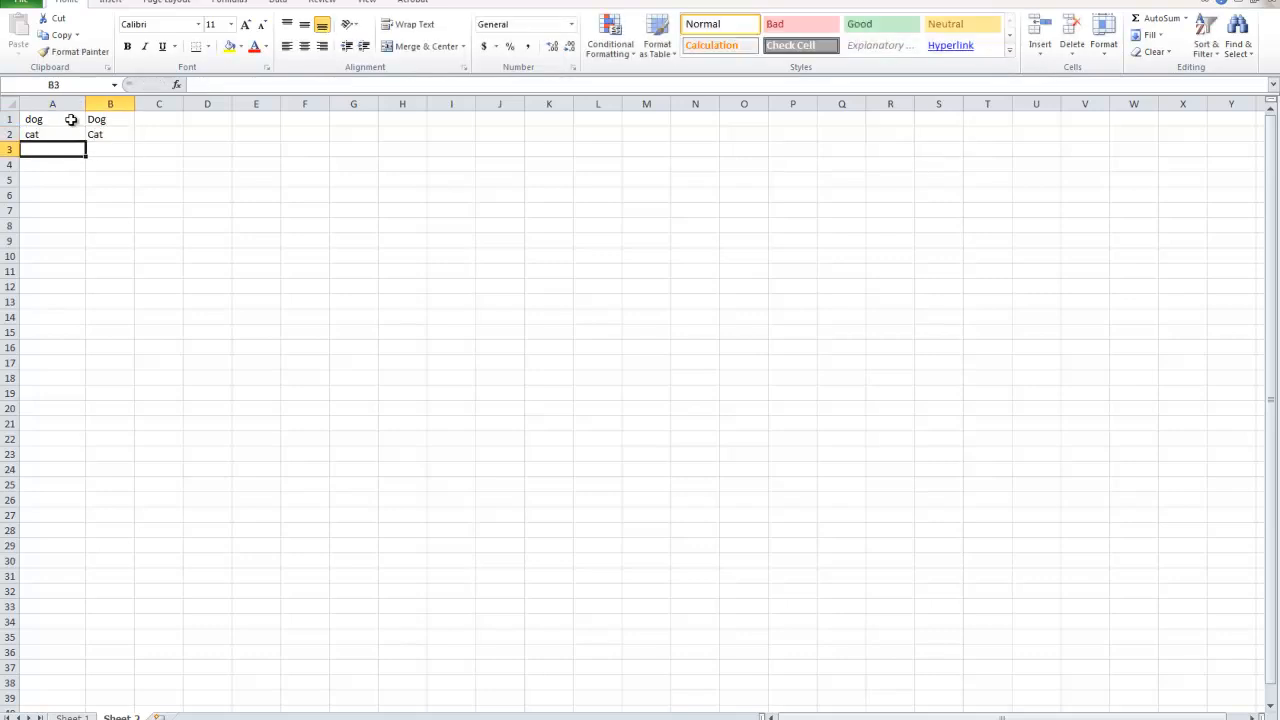
{"action": "type", "text": "puppy"}
{"action": "key", "text": "Tab"}
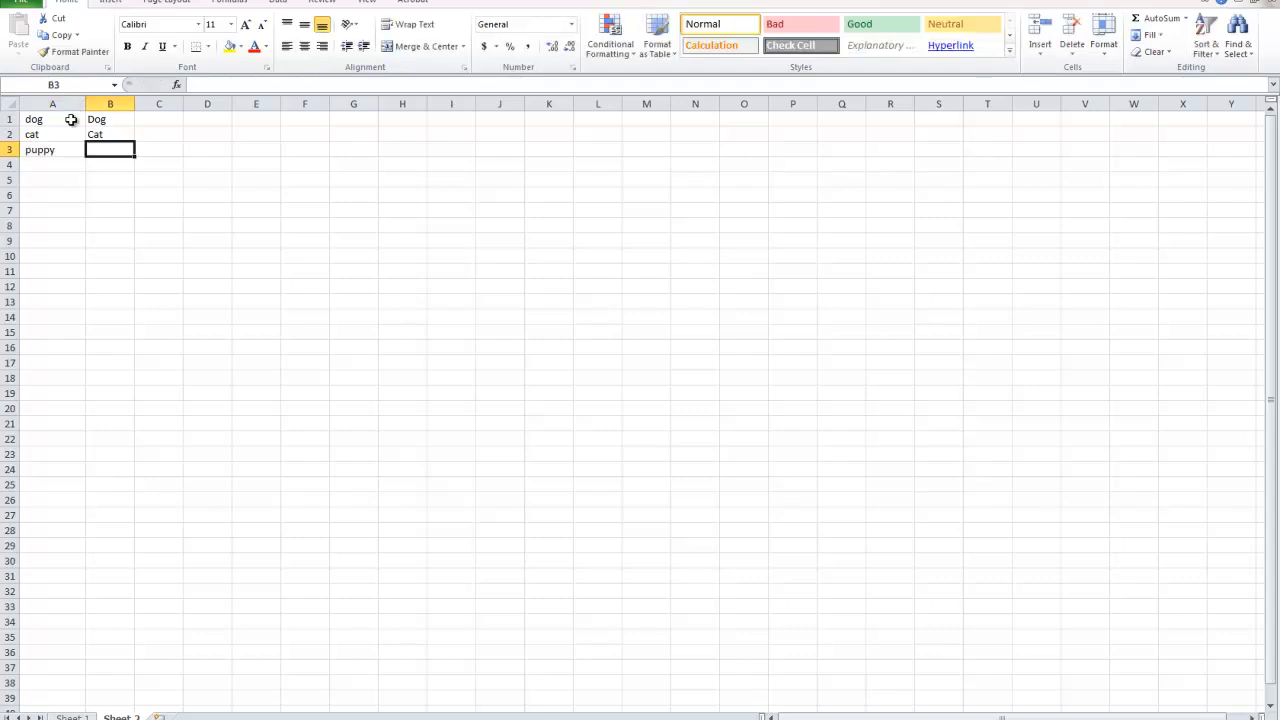
{"action": "type", "text": "puppy"}
{"action": "key", "text": "Return"}
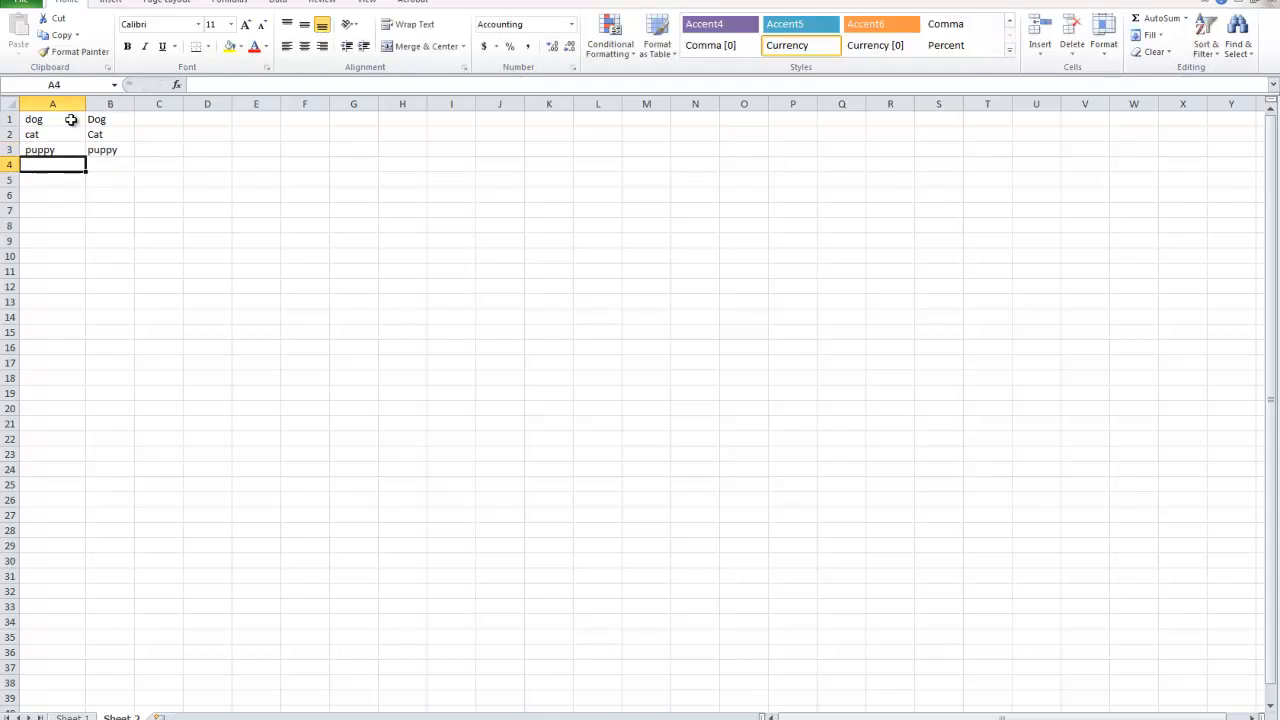
Enter lion in both A4 and B4, and mouse in both A5 and B5.
{"action": "type", "text": "lion"}
{"action": "key", "text": "Tab"}
{"action": "type", "text": "li"}
{"action": "key", "text": "Return"}
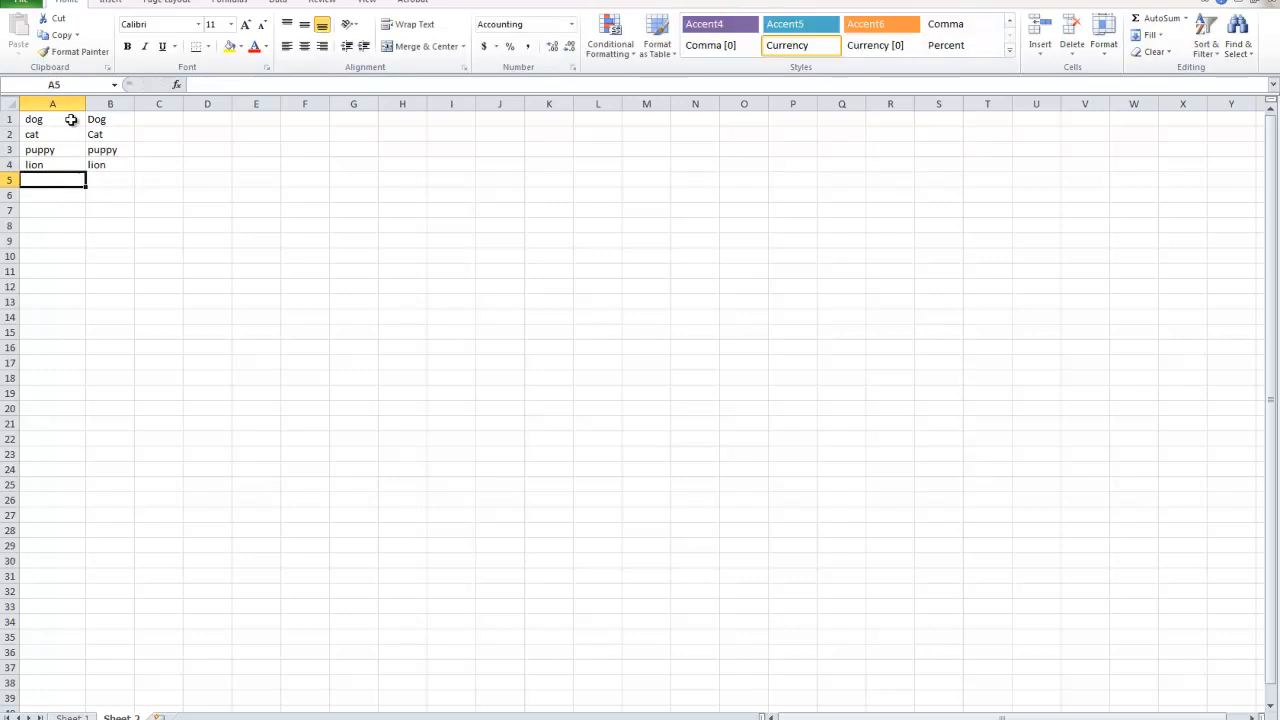
{"action": "type", "text": "mouse"}
{"action": "key", "text": "Tab"}
{"action": "type", "text": "mouse"}
{"action": "left_click", "coordinate": [95, 196]}
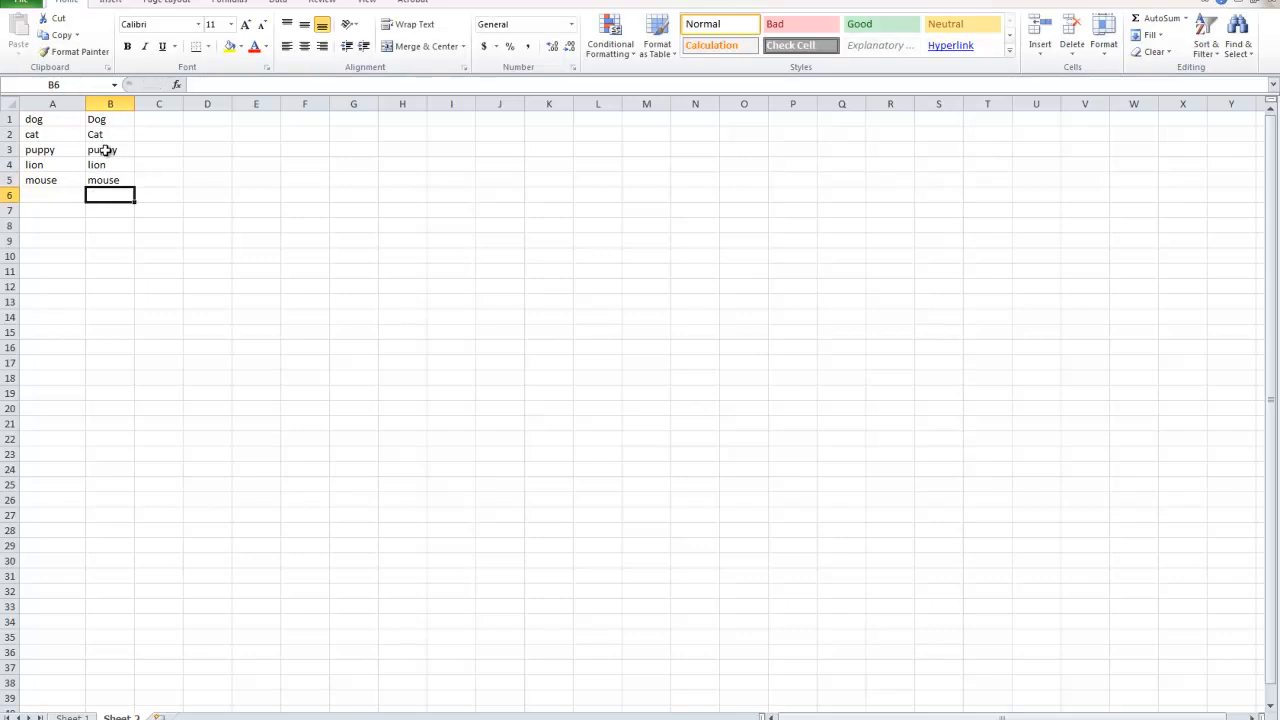
Misspell two words in column B, changing B5 to mousee and B3 to pupppy.
{"action": "left_click", "coordinate": [120, 181]}
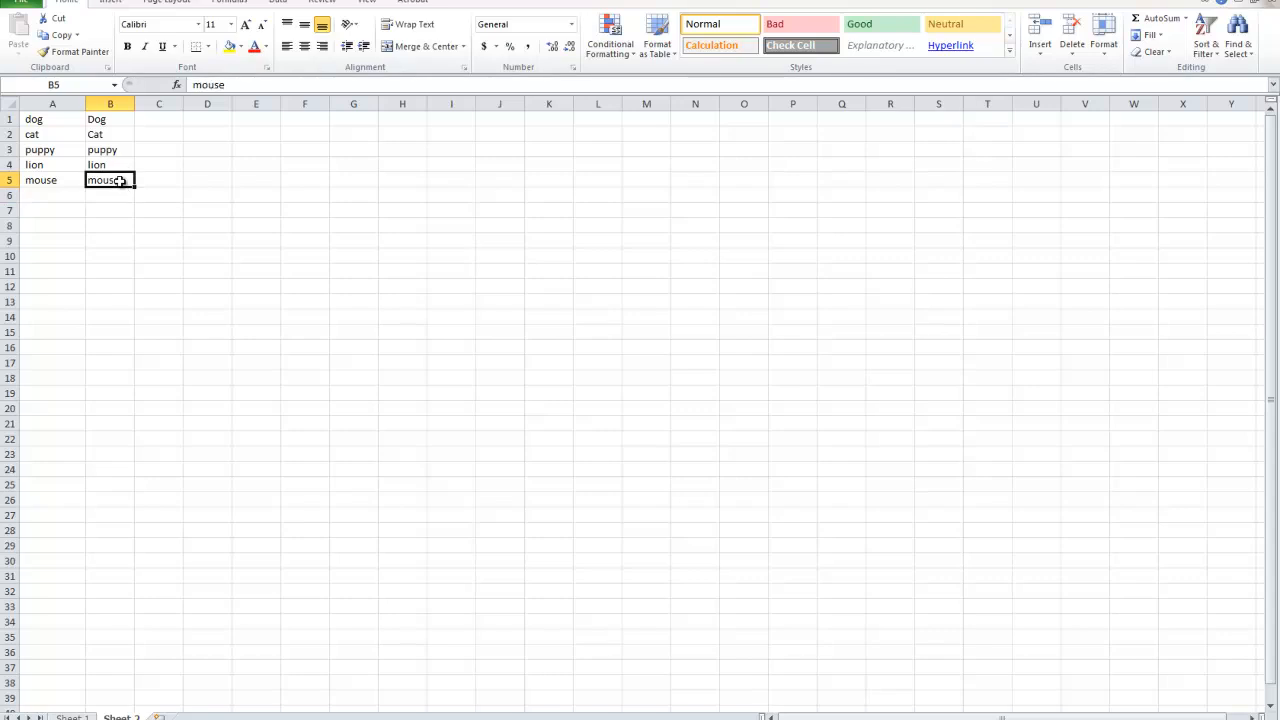
{"action": "double_click", "coordinate": [115, 181]}
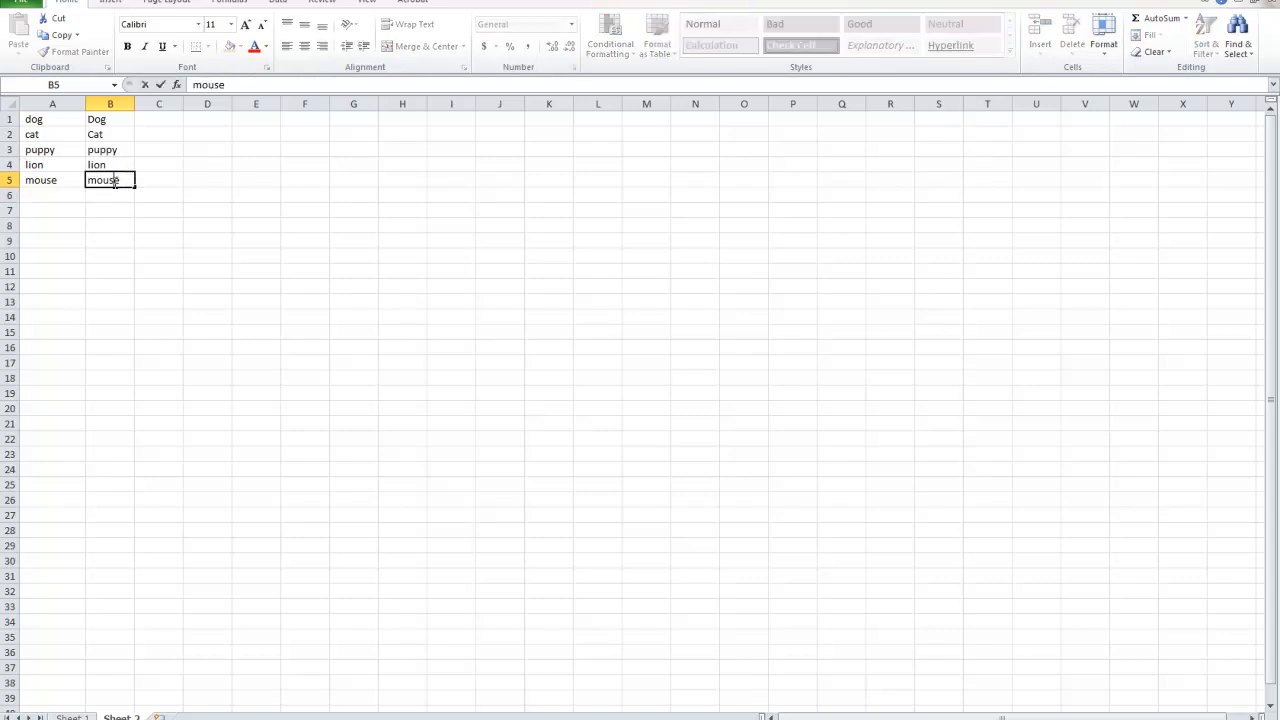
{"action": "type", "text": "e"}
{"action": "double_click", "coordinate": [112, 150]}
{"action": "type", "text": "p"}
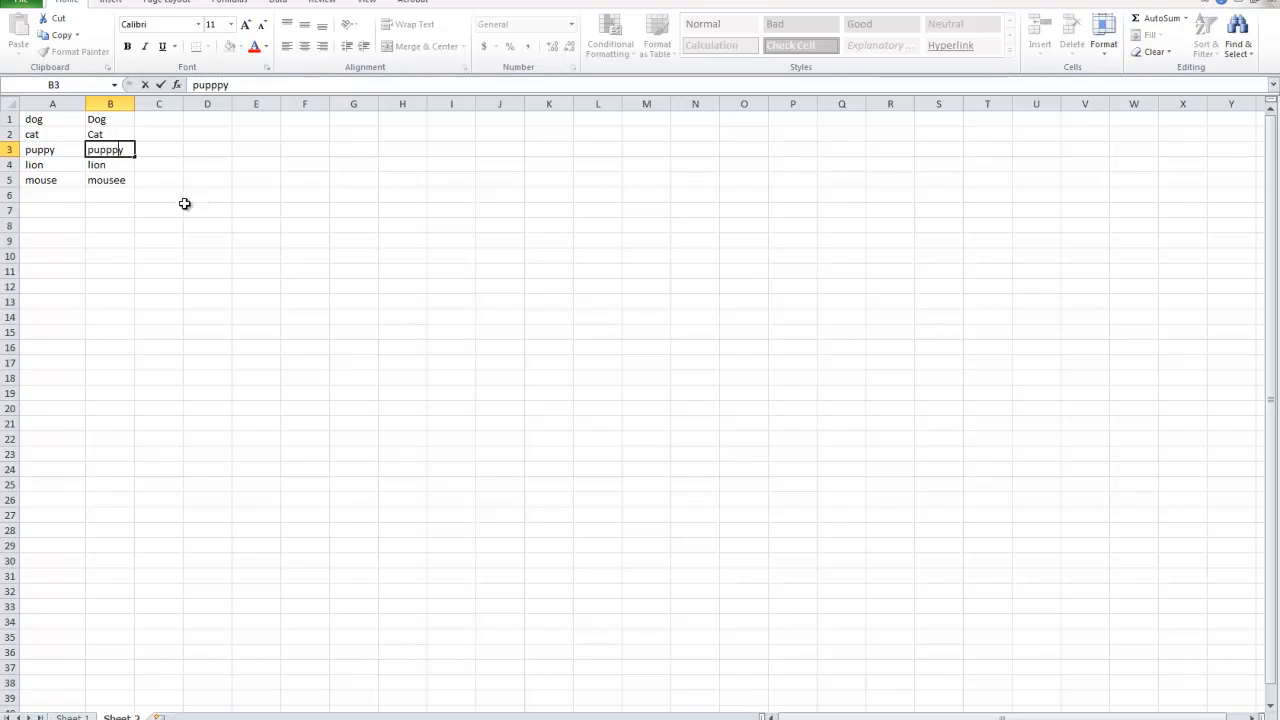
{"action": "left_click", "coordinate": [176, 207]}
Enter the formula =EXACT(A1,B1) in cell C1 to compare the first pair of words.
{"action": "left_click", "coordinate": [101, 121]}
{"action": "left_click", "coordinate": [145, 119]}
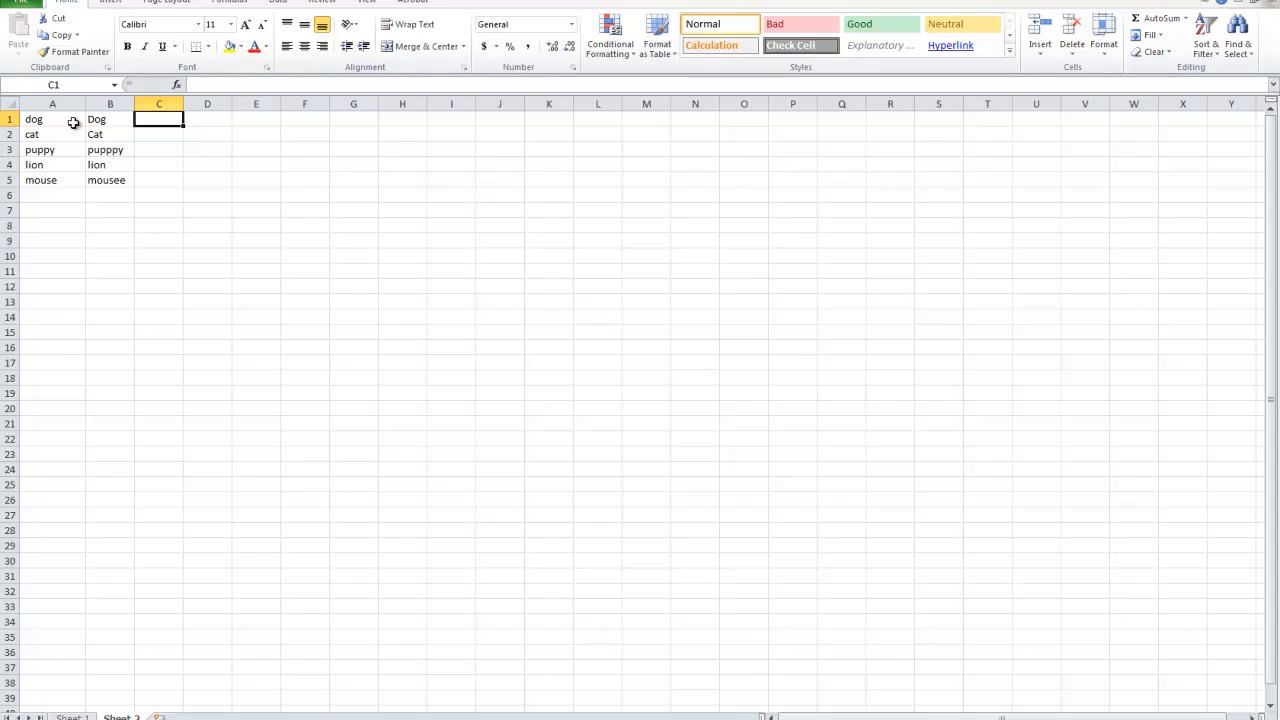
{"action": "left_click_drag", "start_coordinate": [62, 123], "coordinate": [100, 120]}
{"action": "left_click_drag", "start_coordinate": [63, 180], "coordinate": [96, 121]}
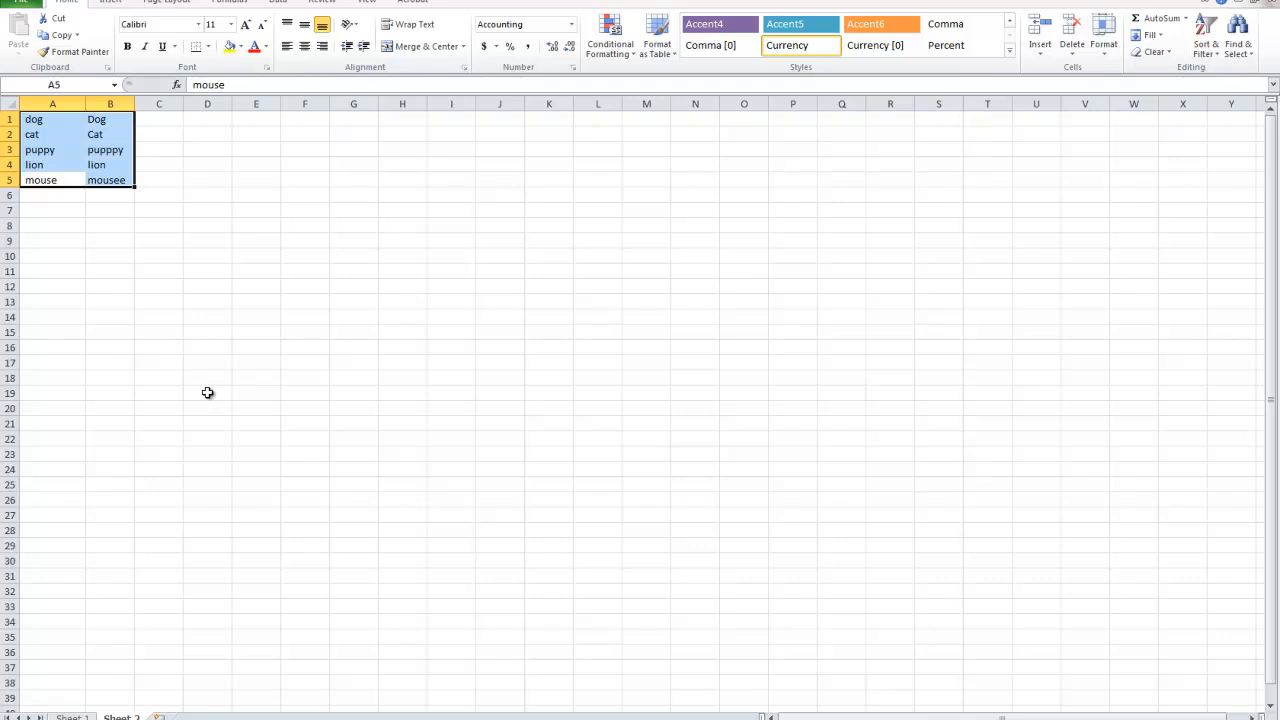
{"action": "left_click", "coordinate": [208, 392]}
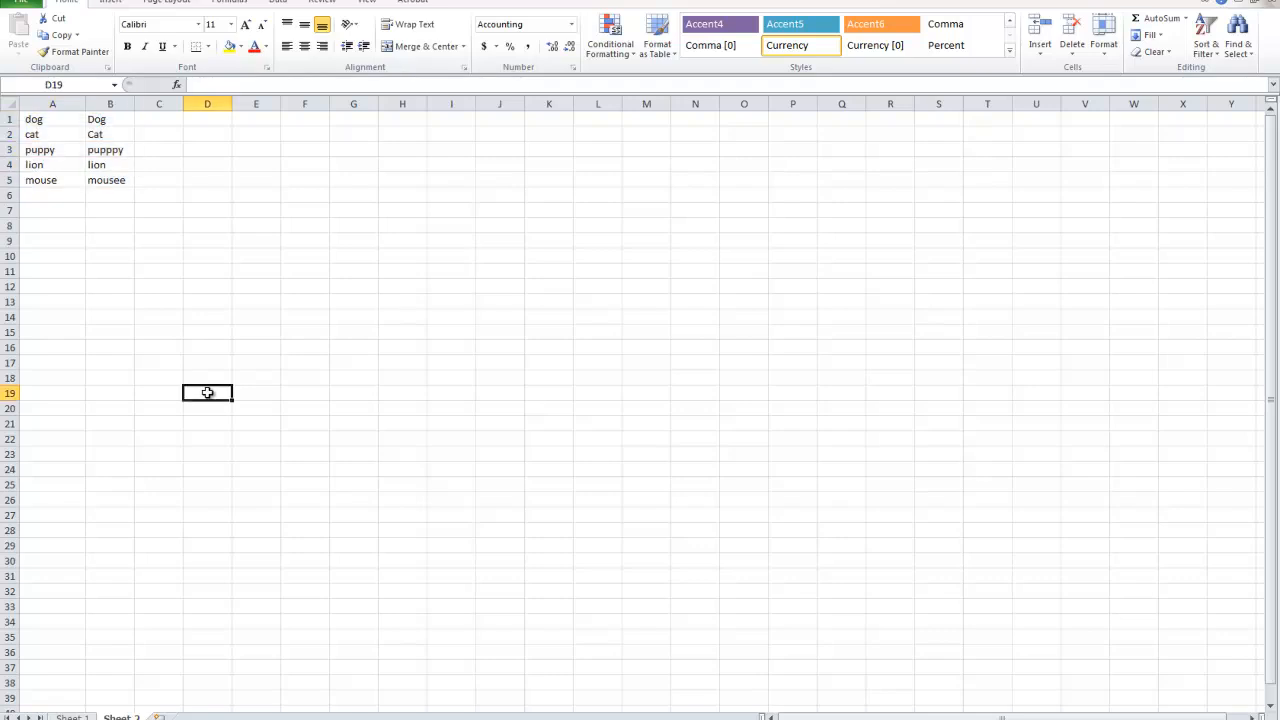
{"action": "left_click", "coordinate": [164, 118]}
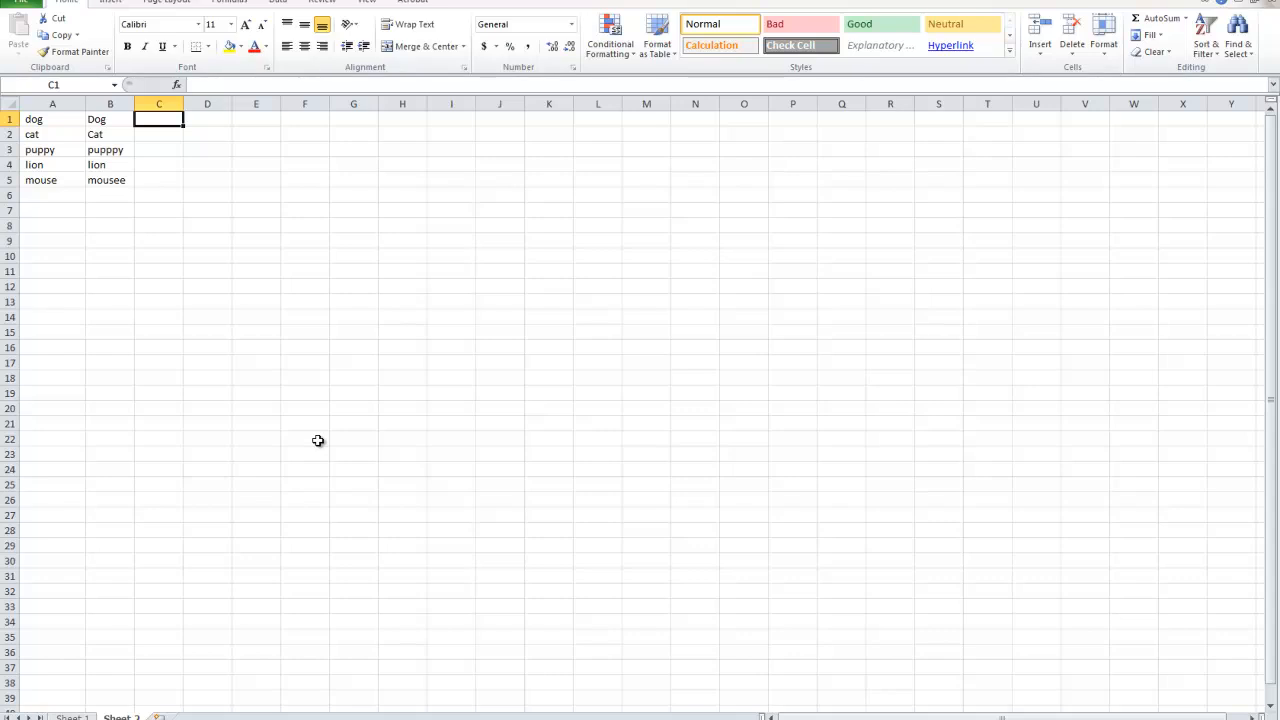
{"action": "type", "text": "=EXA"}
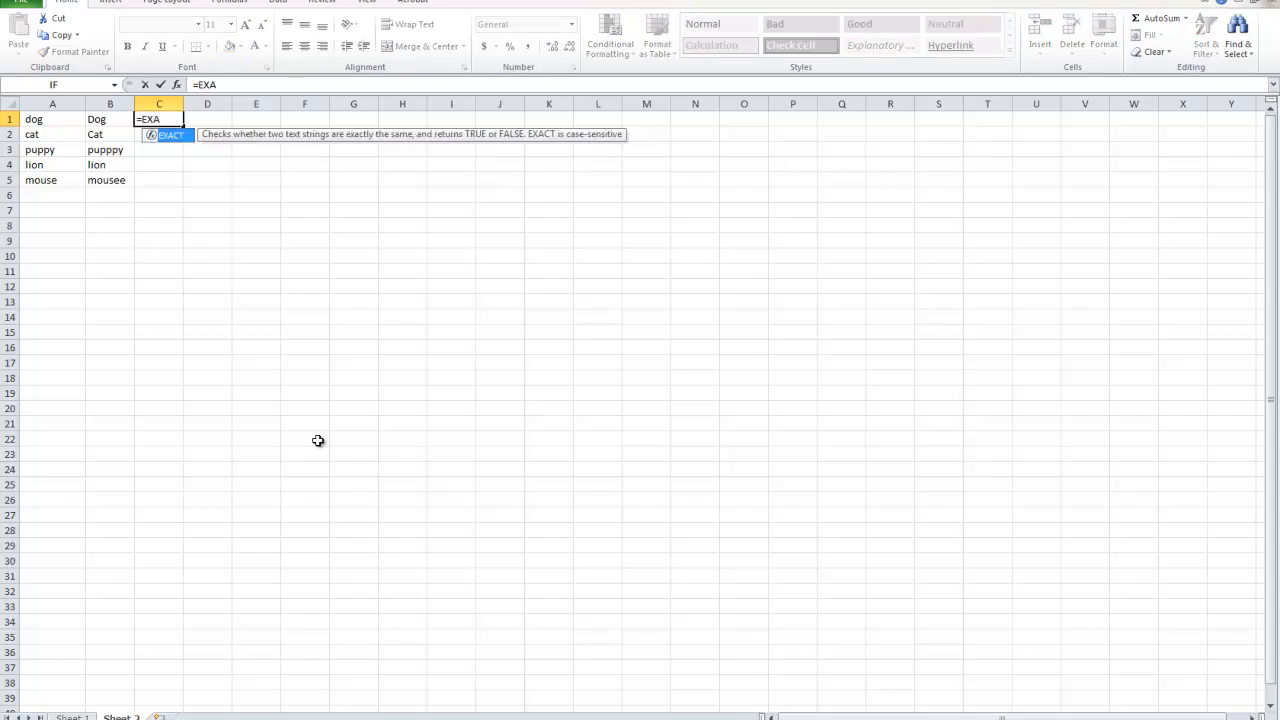
{"action": "double_click", "coordinate": [170, 135]}
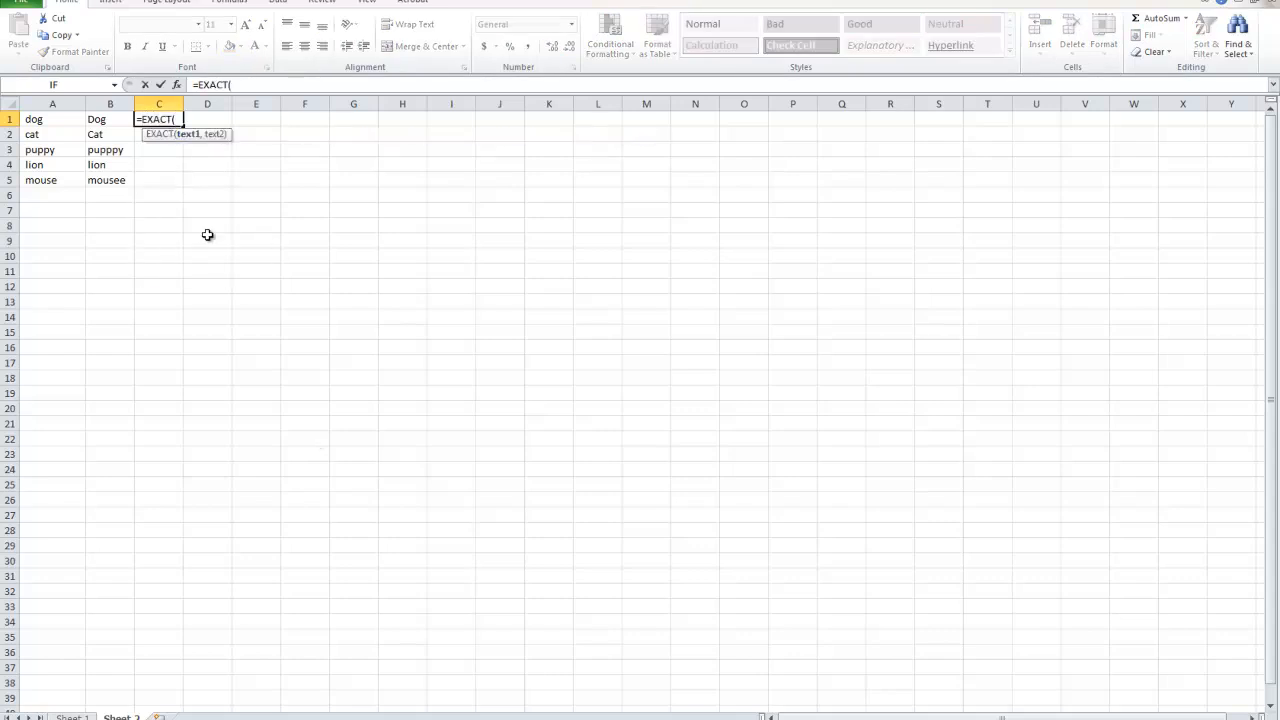
{"action": "type", "text": "A1,"}
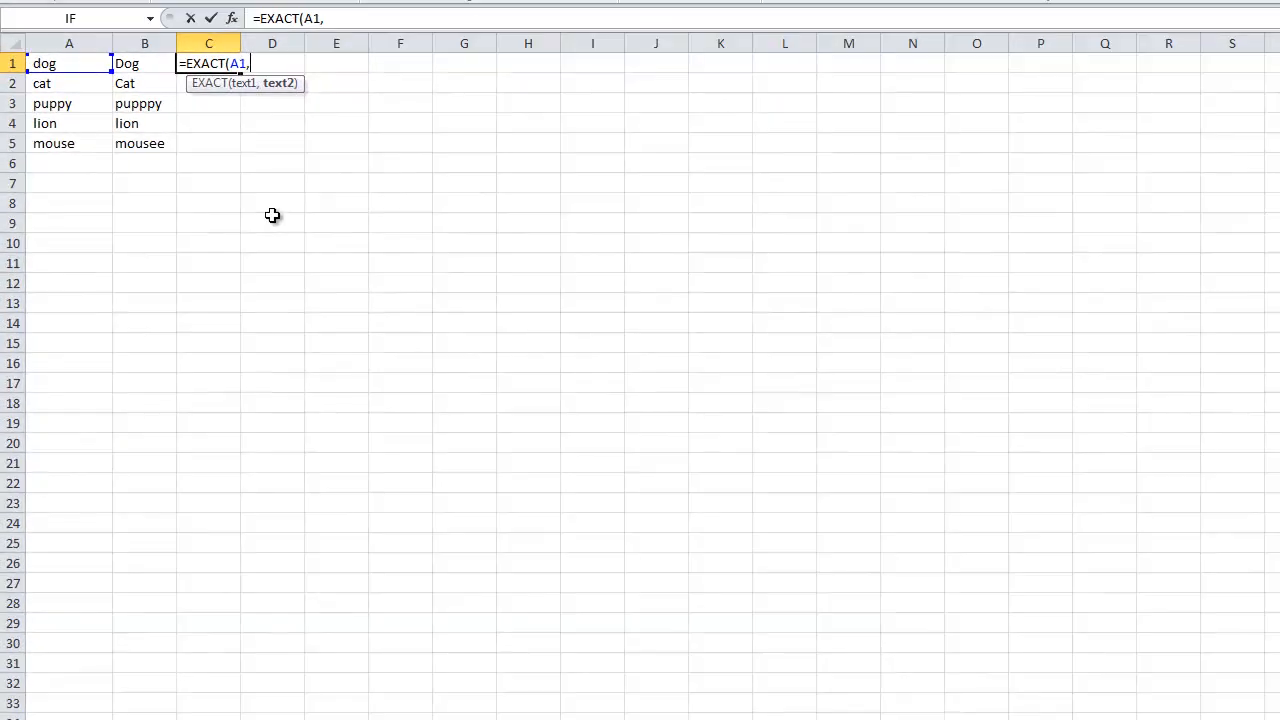
{"action": "type", "text": "B1)"}
{"action": "key", "text": "Return"}
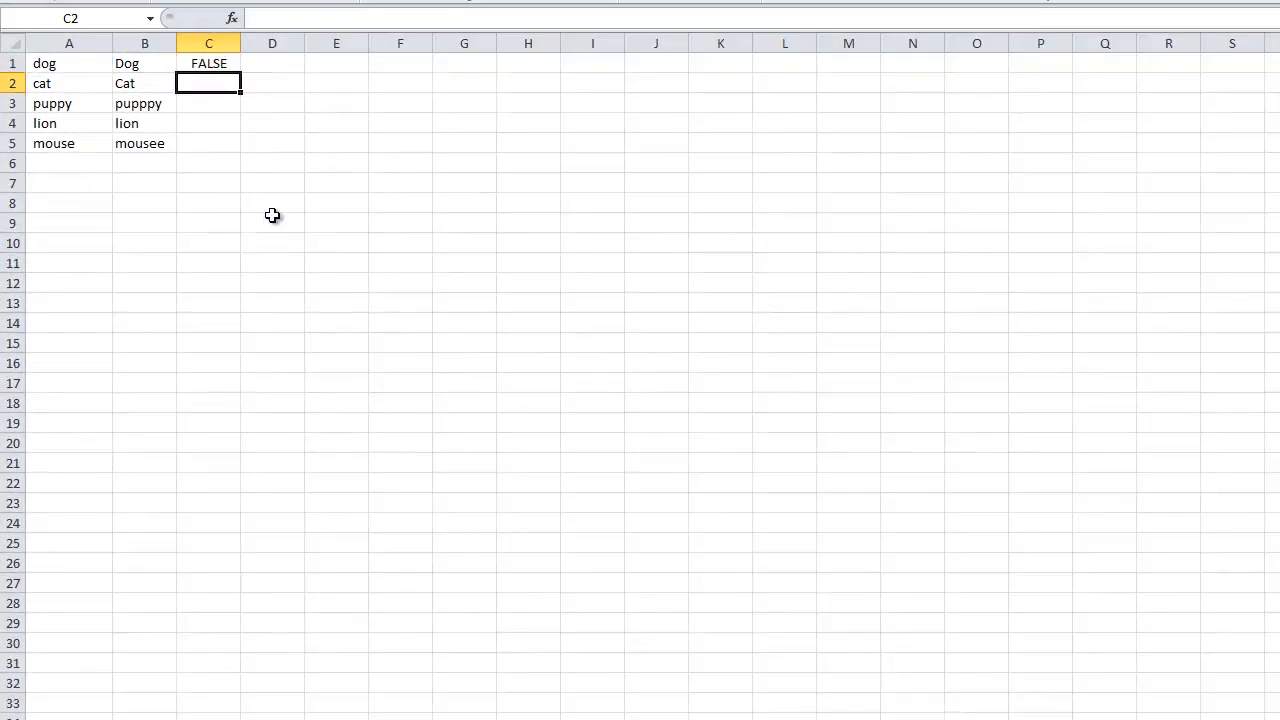
Change the word in B1 to lowercase dog and check the comparison formula in C1.
{"action": "left_click", "coordinate": [229, 66]}
{"action": "left_click", "coordinate": [70, 65]}
{"action": "left_click", "coordinate": [125, 65]}
{"action": "left_click", "coordinate": [40, 64]}
{"action": "left_click", "coordinate": [135, 64]}
{"action": "double_click", "coordinate": [134, 64]}
{"action": "left_click_drag", "start_coordinate": [119, 63], "coordinate": [131, 63]}
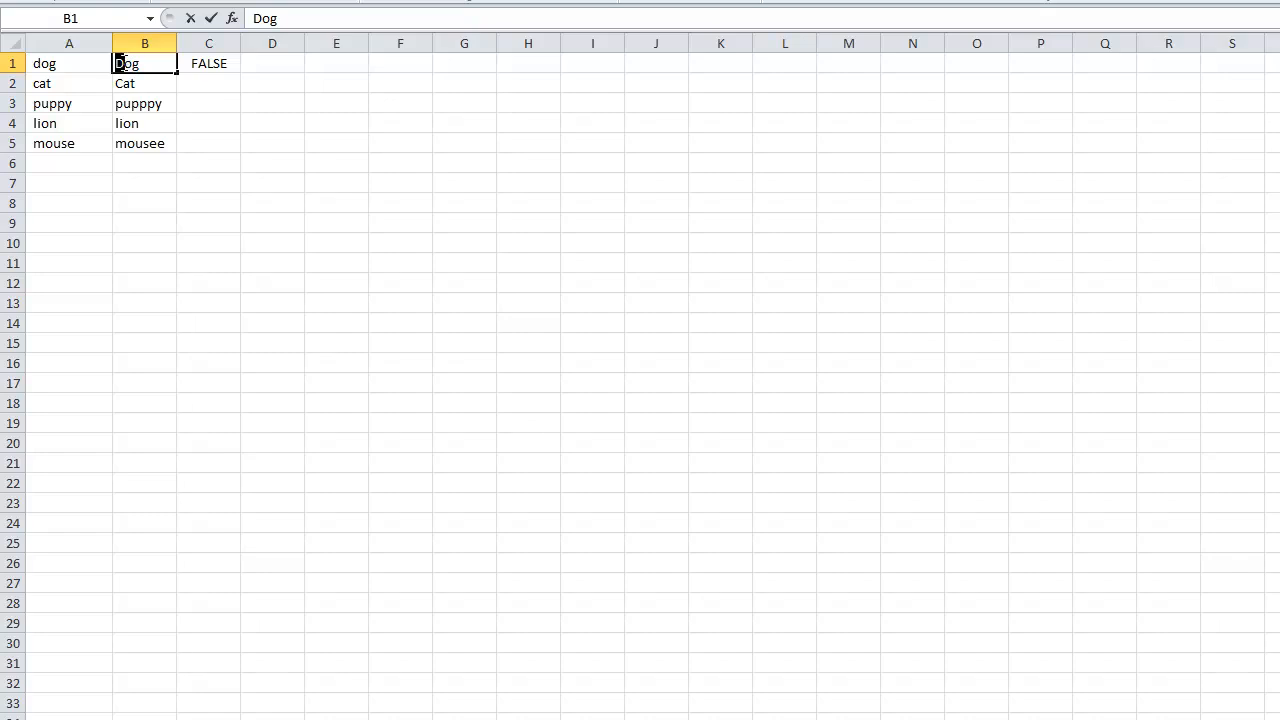
{"action": "type", "text": "d"}
{"action": "left_click", "coordinate": [100, 181]}
{"action": "left_click", "coordinate": [207, 63]}
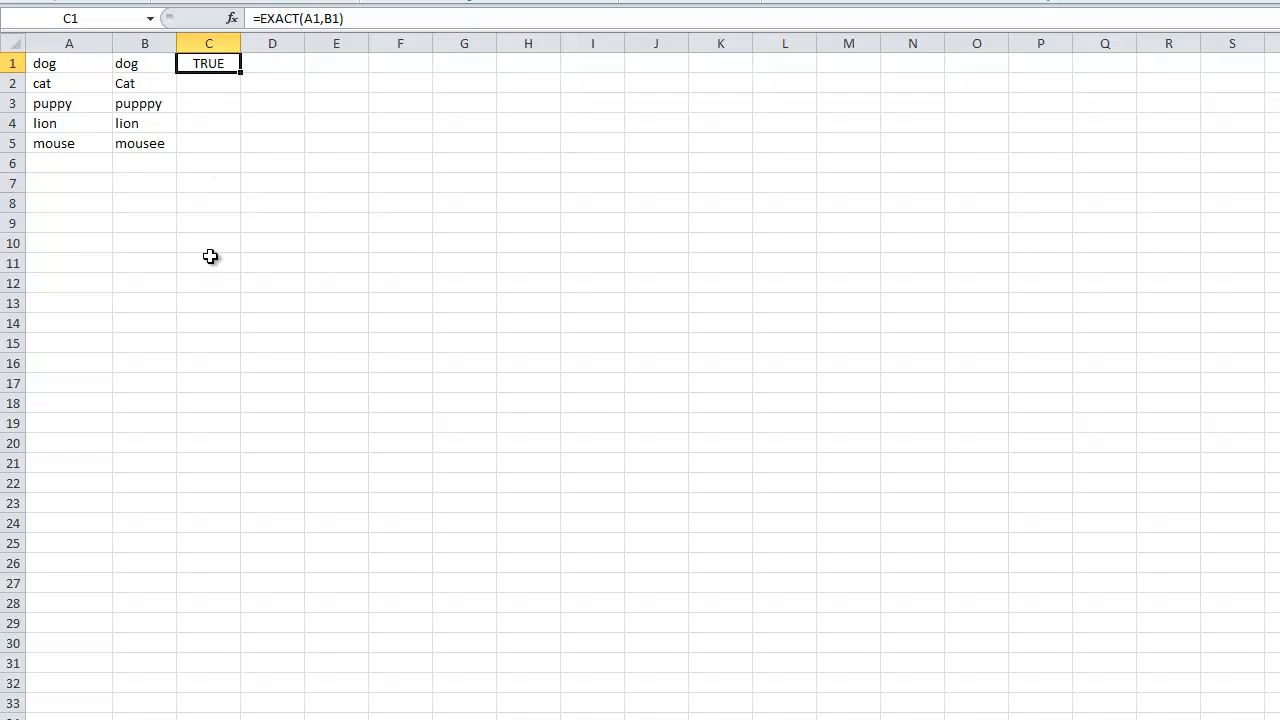
Fill the EXACT formula from C1 down to C5.
{"action": "left_click_drag", "start_coordinate": [140, 66], "coordinate": [86, 63]}
{"action": "left_click", "coordinate": [202, 63]}
{"action": "left_click_drag", "start_coordinate": [241, 72], "coordinate": [248, 147]}
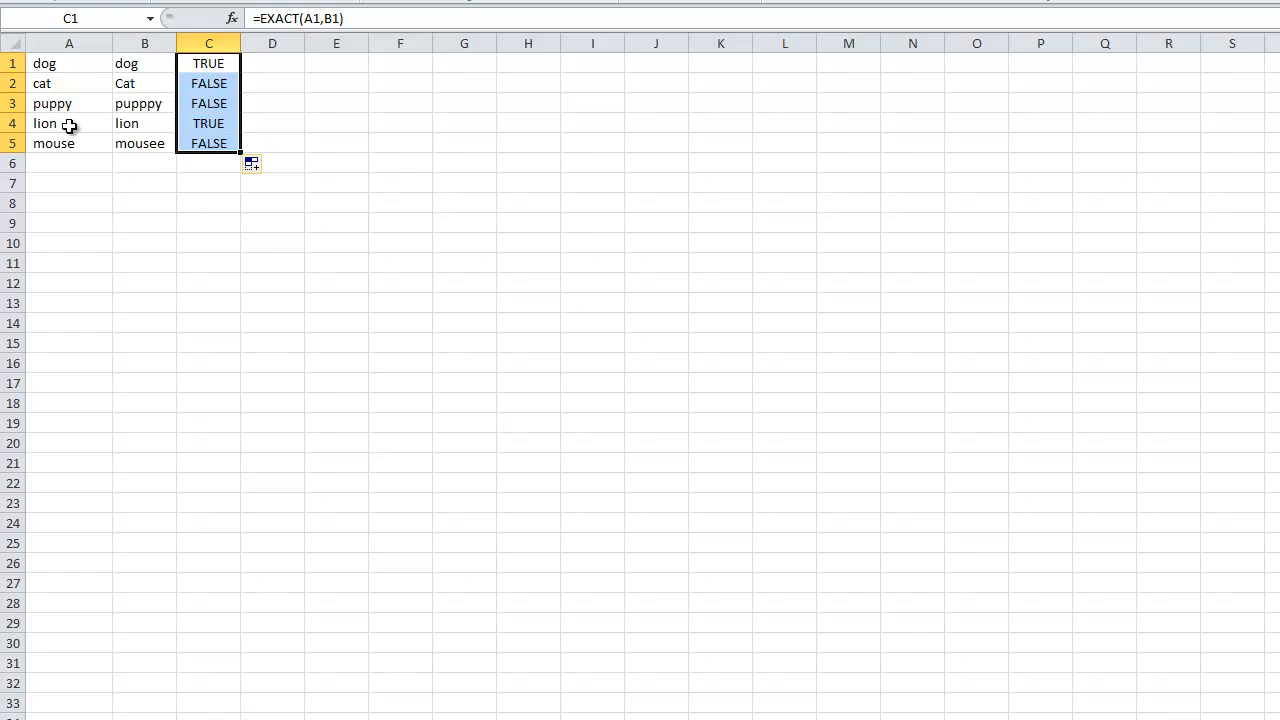
Compare the word pairs in columns A and B with their EXACT results in column C, including the Cat, pupppy and mousee rows.
{"action": "left_click_drag", "start_coordinate": [72, 126], "coordinate": [160, 126]}
{"action": "left_click", "coordinate": [89, 65]}
{"action": "left_click_drag", "start_coordinate": [89, 65], "coordinate": [130, 65]}
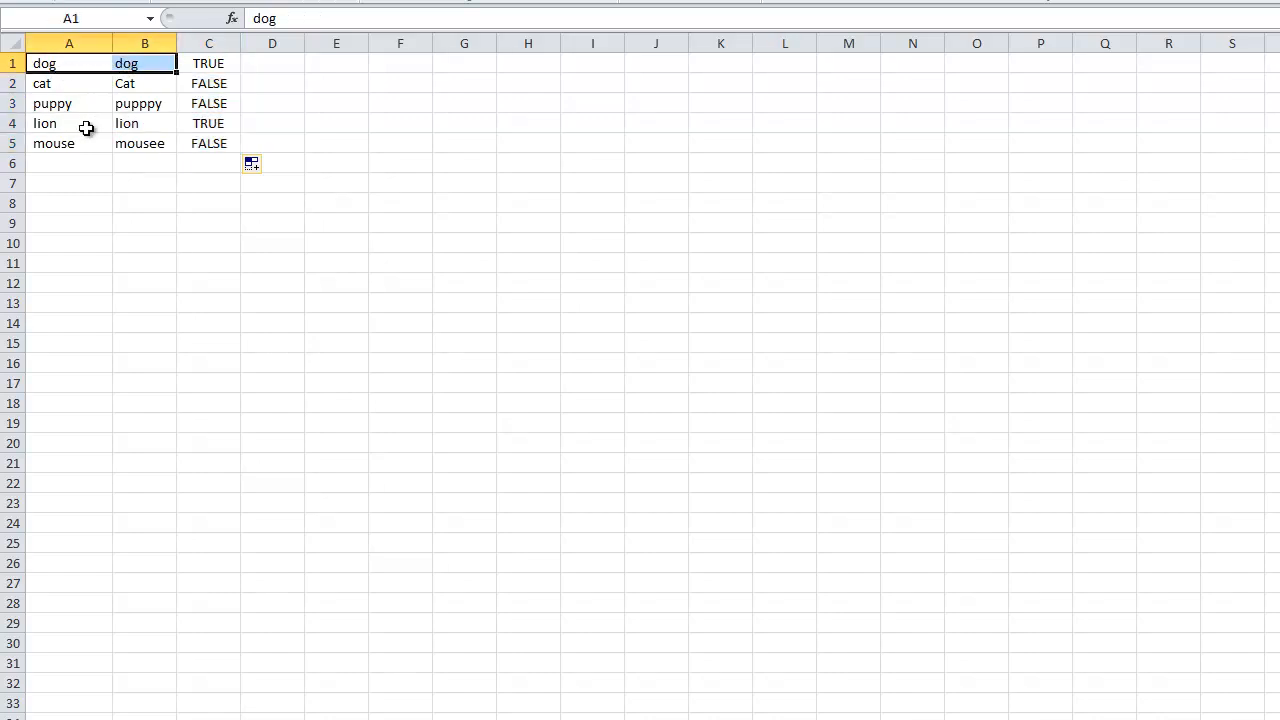
{"action": "left_click", "coordinate": [45, 88]}
{"action": "left_click", "coordinate": [140, 86]}
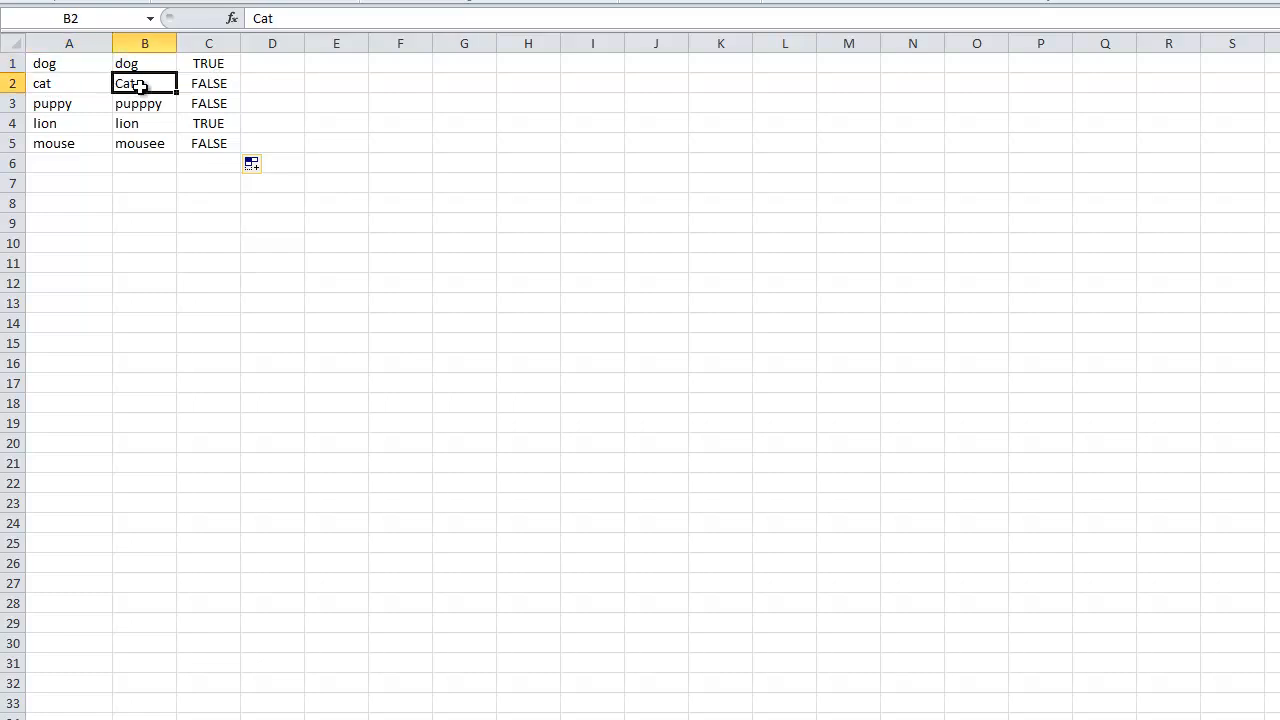
{"action": "left_click", "coordinate": [216, 84]}
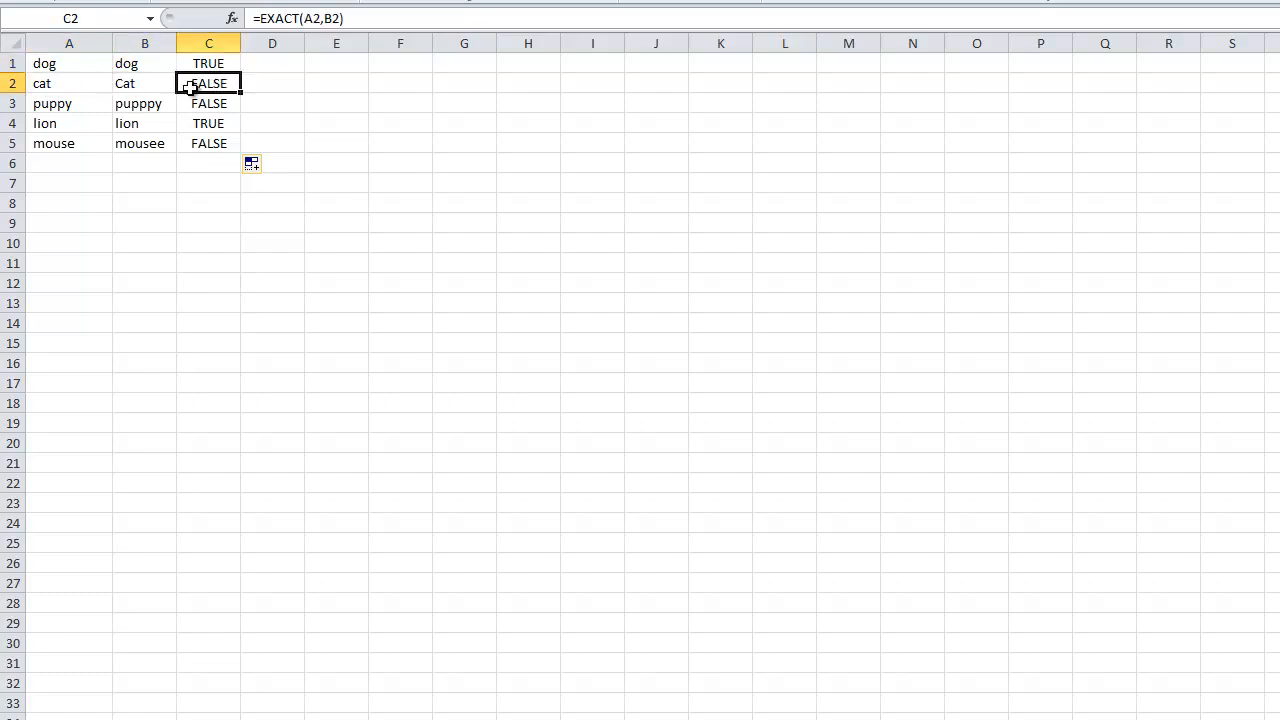
{"action": "left_click", "coordinate": [145, 103]}
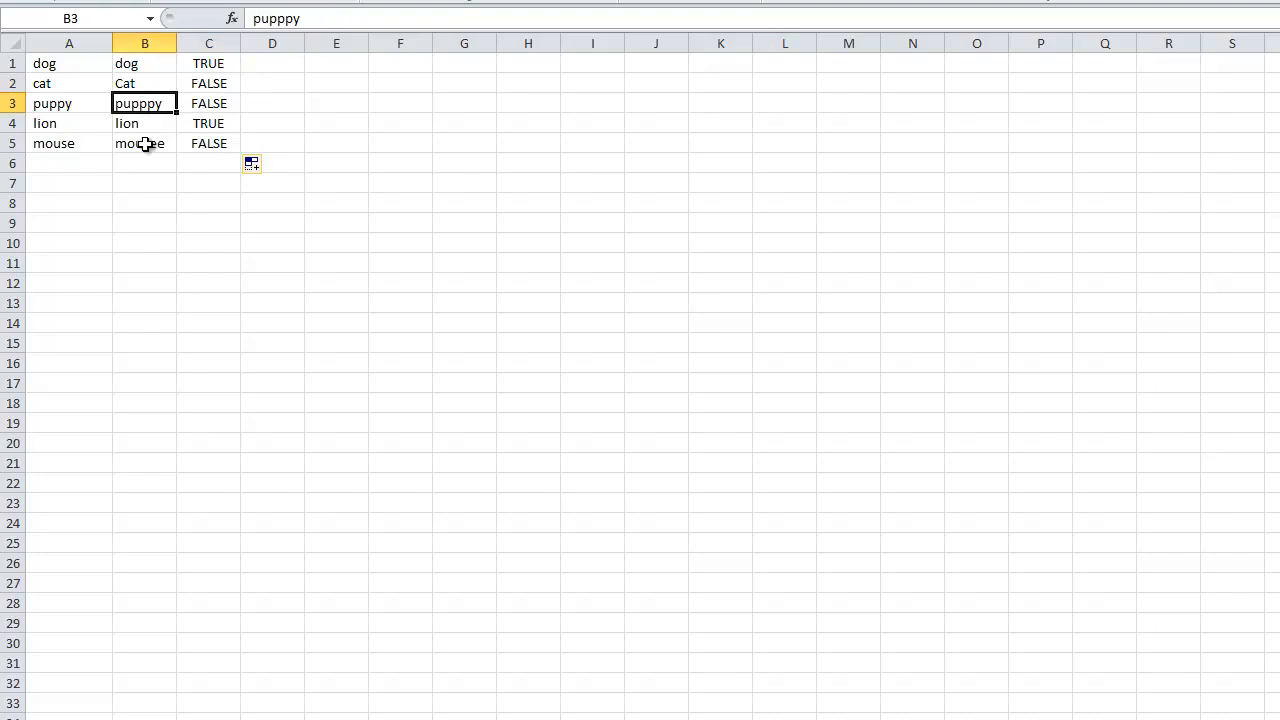
{"action": "left_click", "coordinate": [158, 144]}
{"action": "double_click", "coordinate": [165, 146]}
{"action": "left_click", "coordinate": [198, 144]}
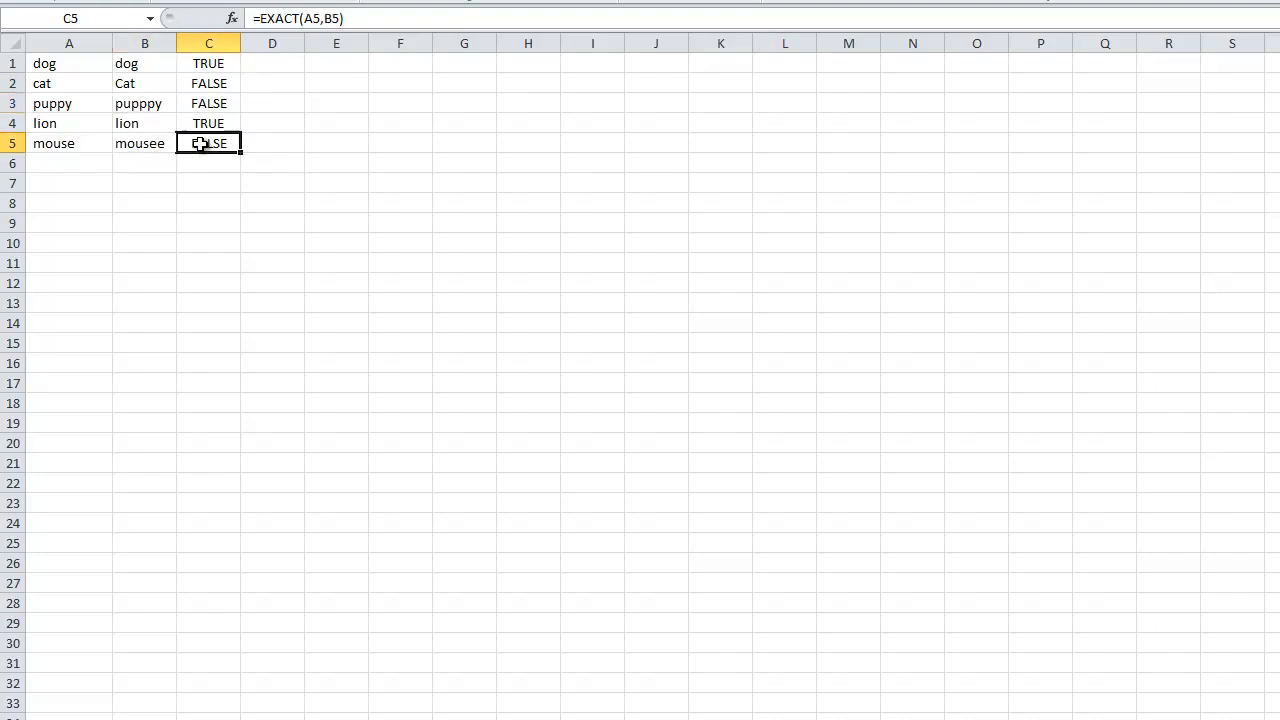
Sort the rows of A1:C5 by the column C results in ascending order and review the grouped rows.
{"action": "left_click_drag", "start_coordinate": [214, 142], "coordinate": [45, 84]}
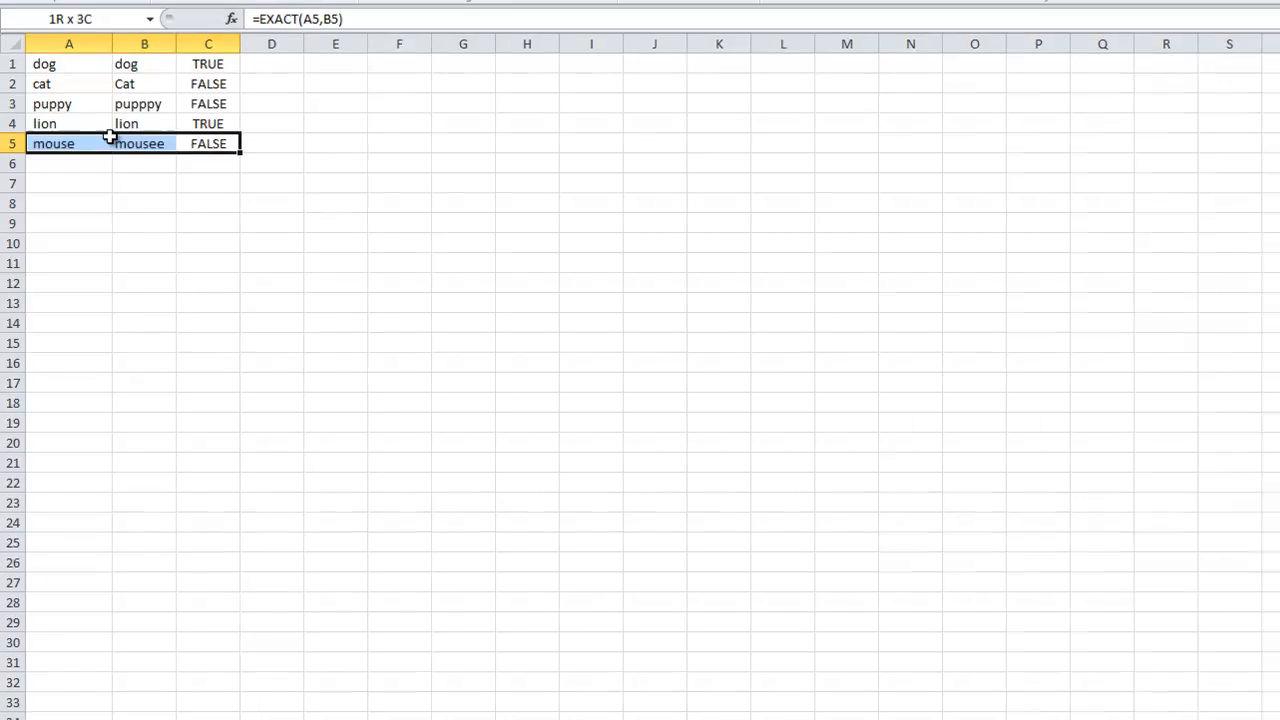
{"action": "left_click_drag", "start_coordinate": [140, 142], "coordinate": [20, 122]}
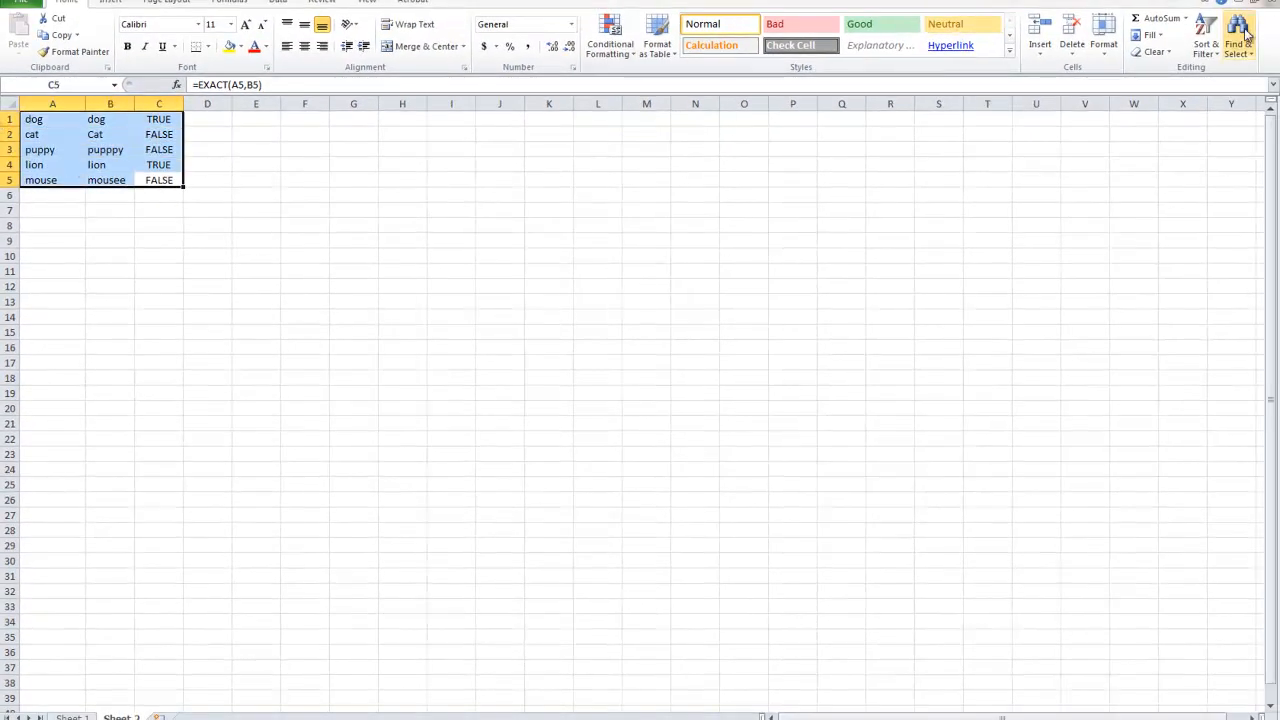
{"action": "left_click", "coordinate": [1206, 40]}
{"action": "left_click", "coordinate": [1200, 103]}
{"action": "left_click", "coordinate": [223, 308]}
{"action": "left_click", "coordinate": [224, 310]}
{"action": "left_click", "coordinate": [224, 310]}
{"action": "left_click", "coordinate": [226, 341]}
{"action": "left_click", "coordinate": [489, 418]}
{"action": "left_click_drag", "start_coordinate": [159, 149], "coordinate": [45, 119]}
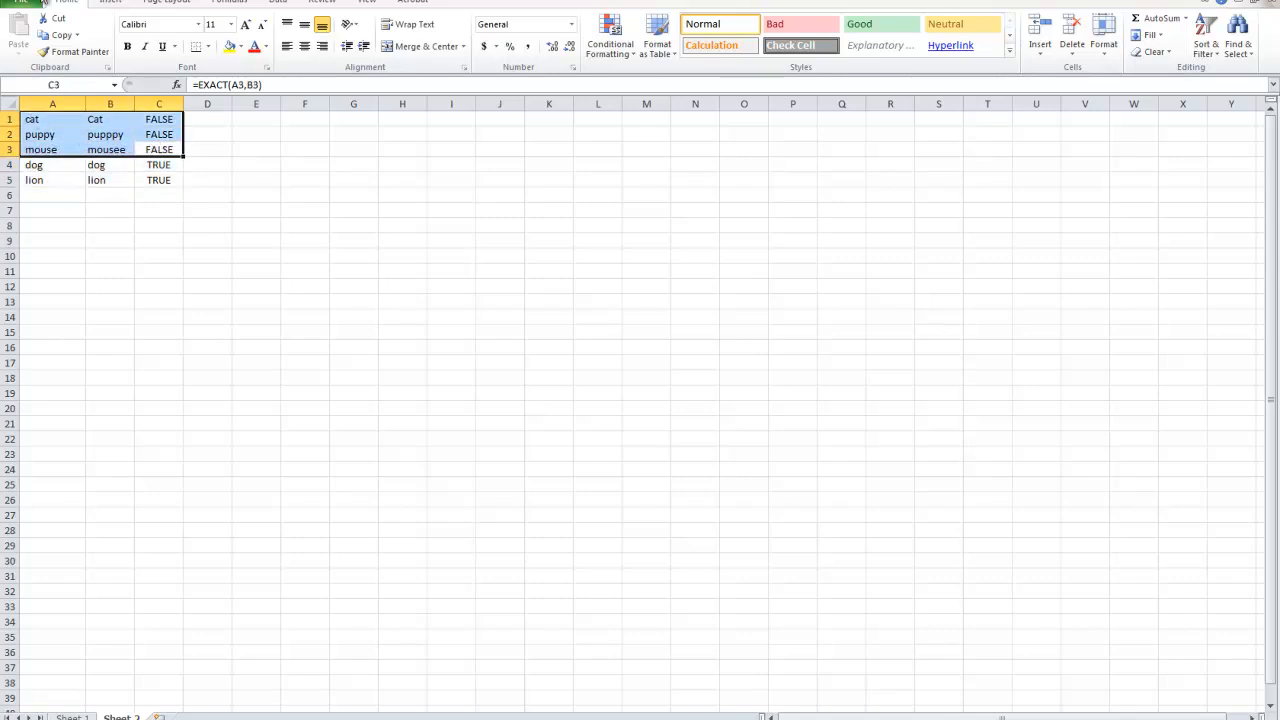
{"action": "left_click", "coordinate": [116, 243]}
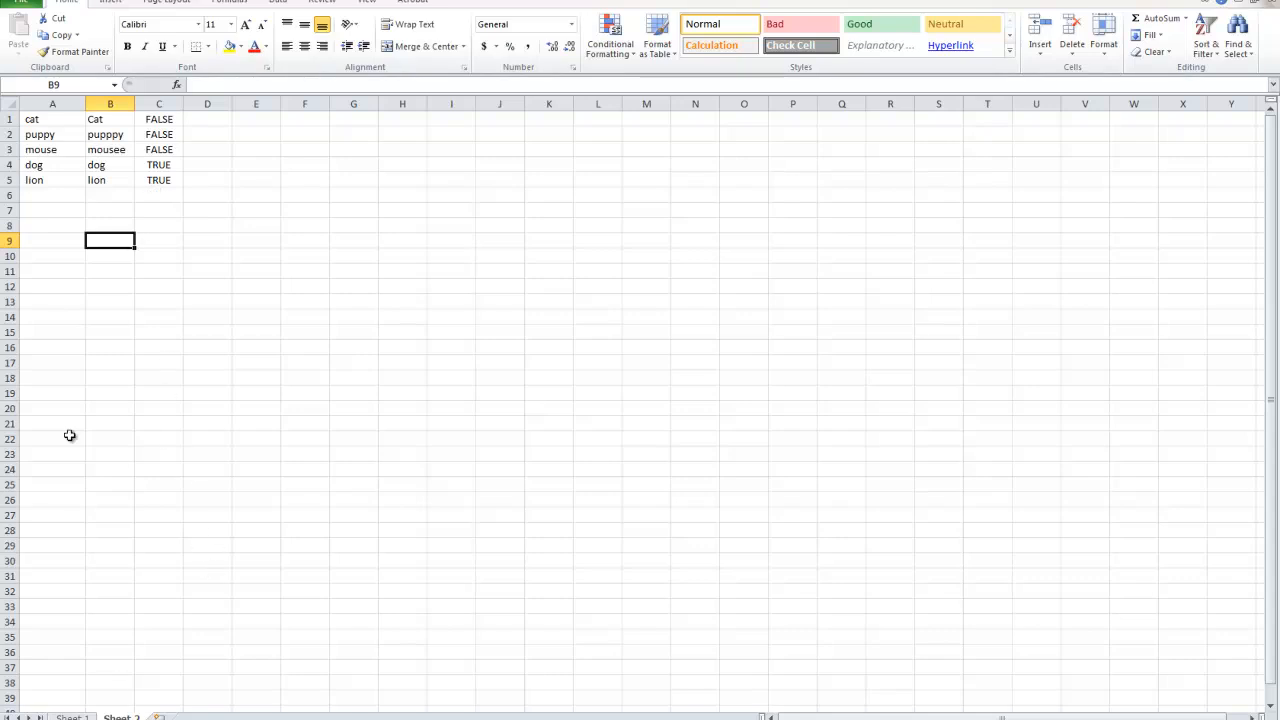
{"action": "left_click_drag", "start_coordinate": [163, 179], "coordinate": [12, 98]}
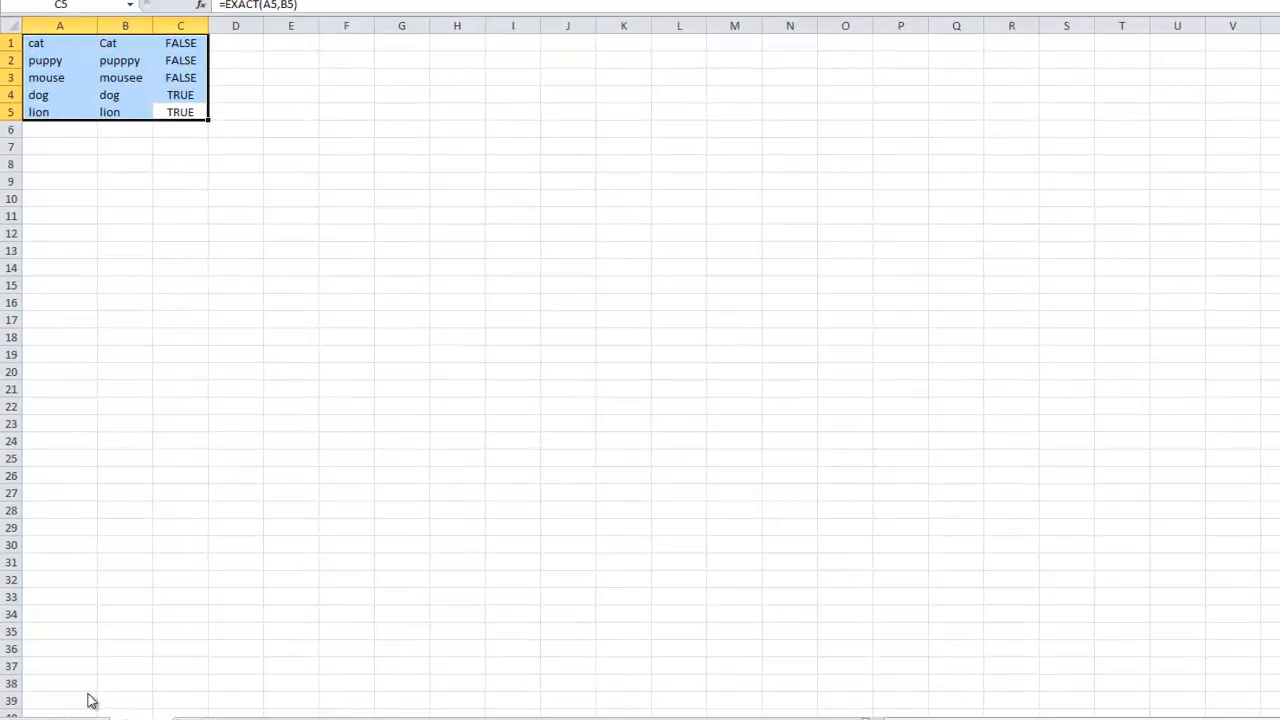
Make the "10. Exact comparison" heading in row 23 of Sheet 1 bold.
{"action": "left_click", "coordinate": [71, 717]}
{"action": "left_click_drag", "start_coordinate": [65, 567], "coordinate": [300, 577]}
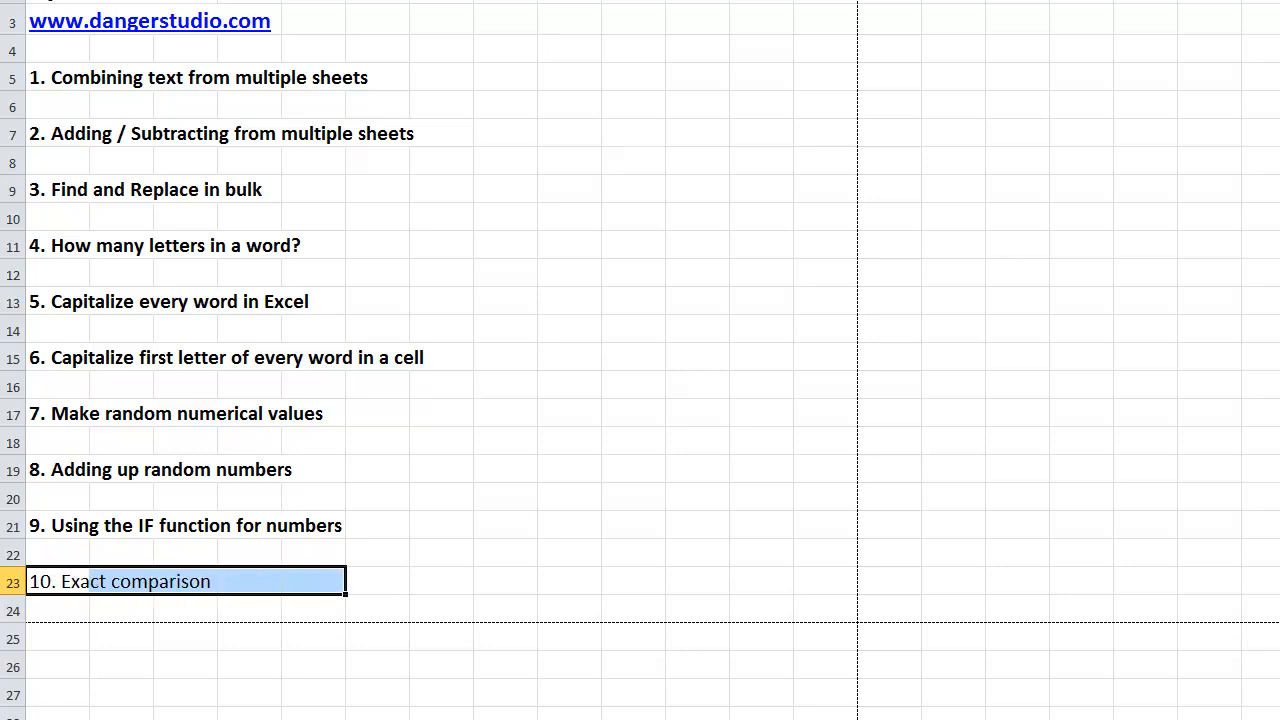
{"action": "key", "text": "ctrl+b"}
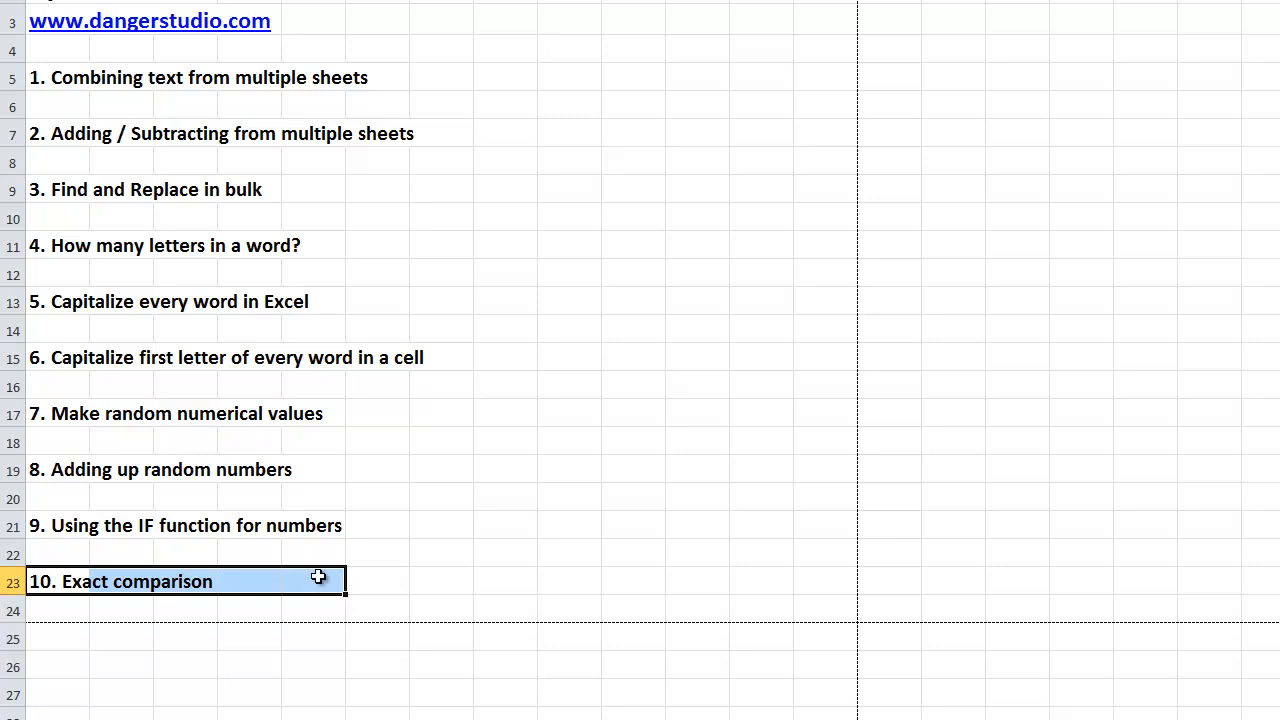
Review the list of ten Excel topics on Sheet 1, including the two capitalization topics in rows 13 and 15.
{"action": "left_click_drag", "start_coordinate": [371, 580], "coordinate": [5, 78]}
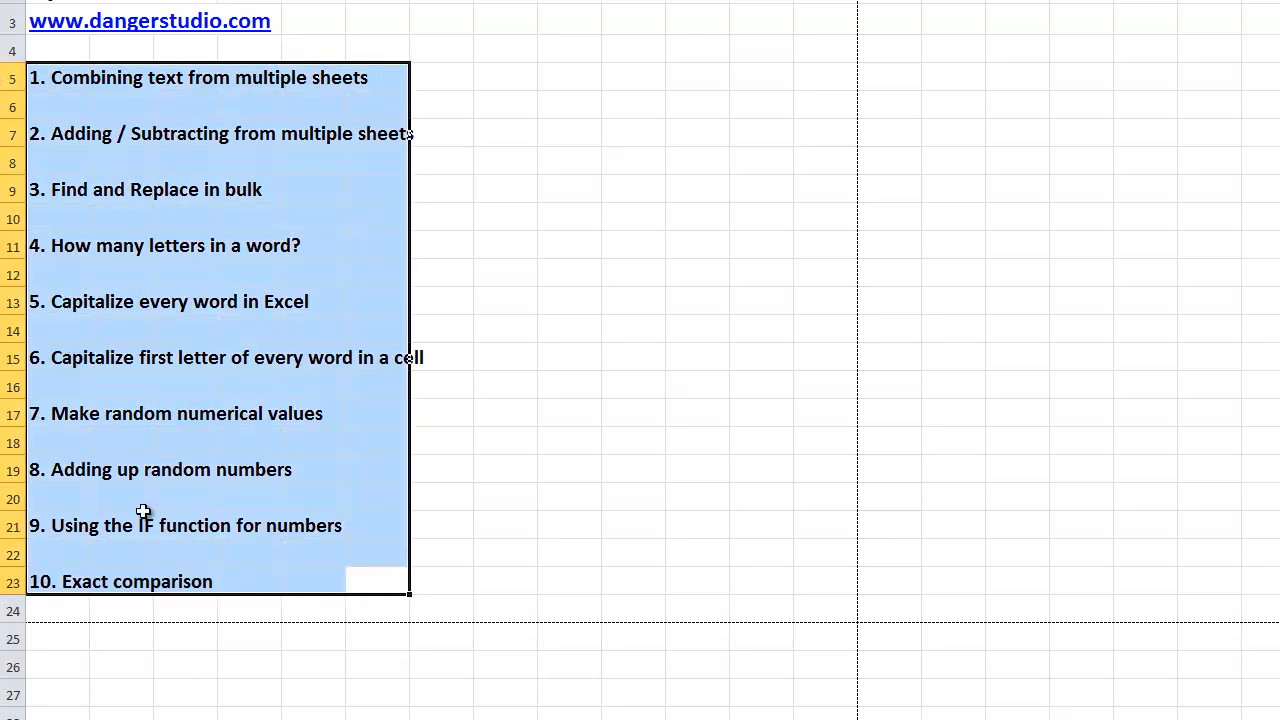
{"action": "left_click_drag", "start_coordinate": [440, 590], "coordinate": [4, 64]}
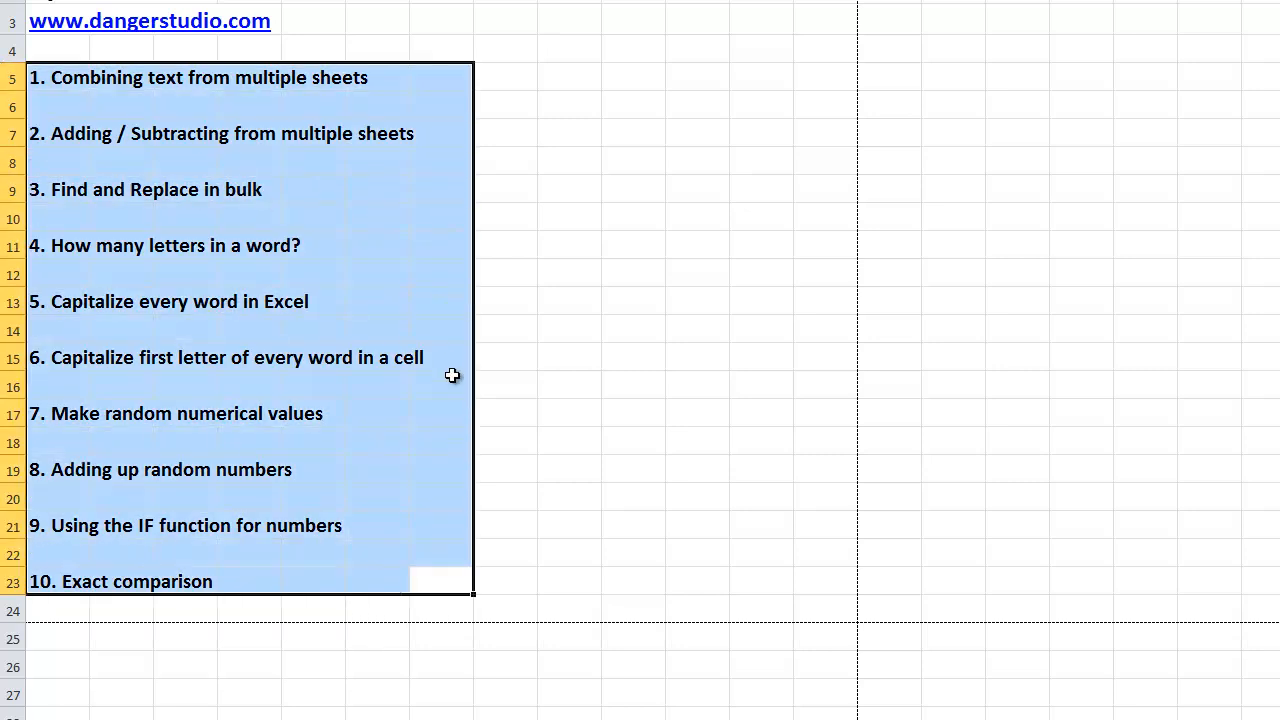
{"action": "left_click_drag", "start_coordinate": [469, 578], "coordinate": [284, 112]}
{"action": "left_click_drag", "start_coordinate": [57, 82], "coordinate": [466, 589]}
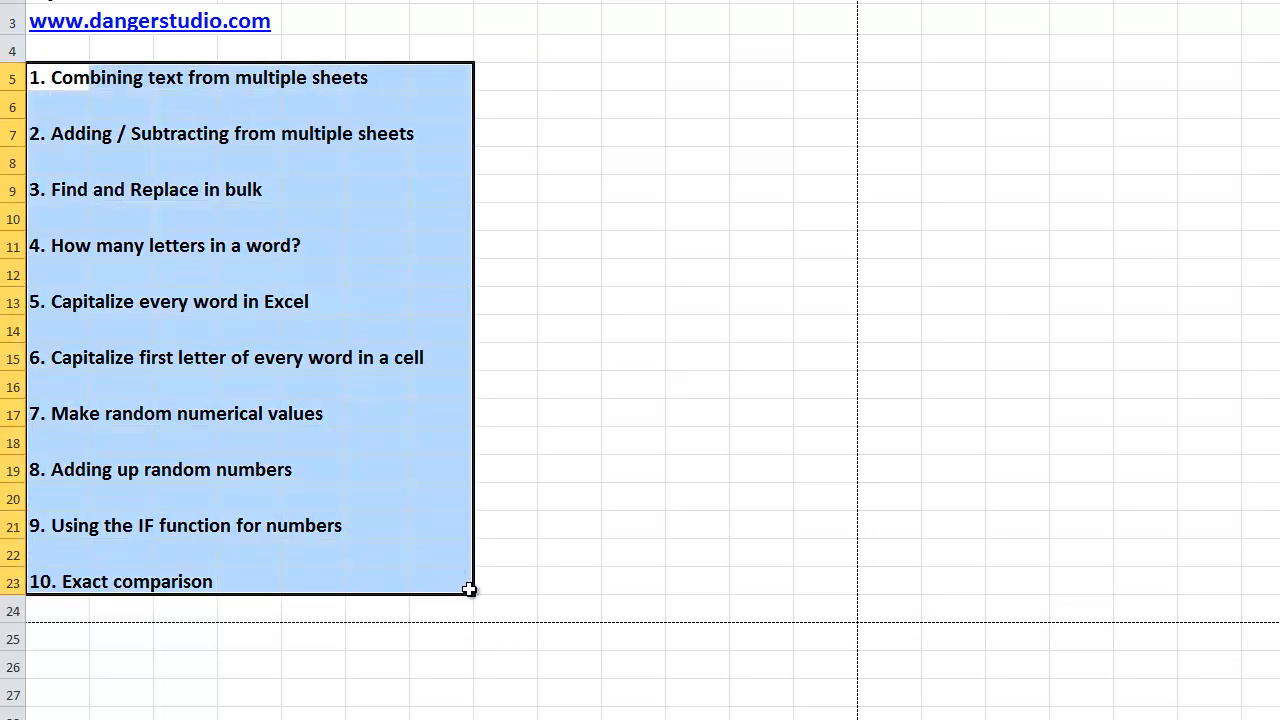
{"action": "left_click", "coordinate": [79, 392]}
{"action": "left_click_drag", "start_coordinate": [35, 360], "coordinate": [440, 297]}
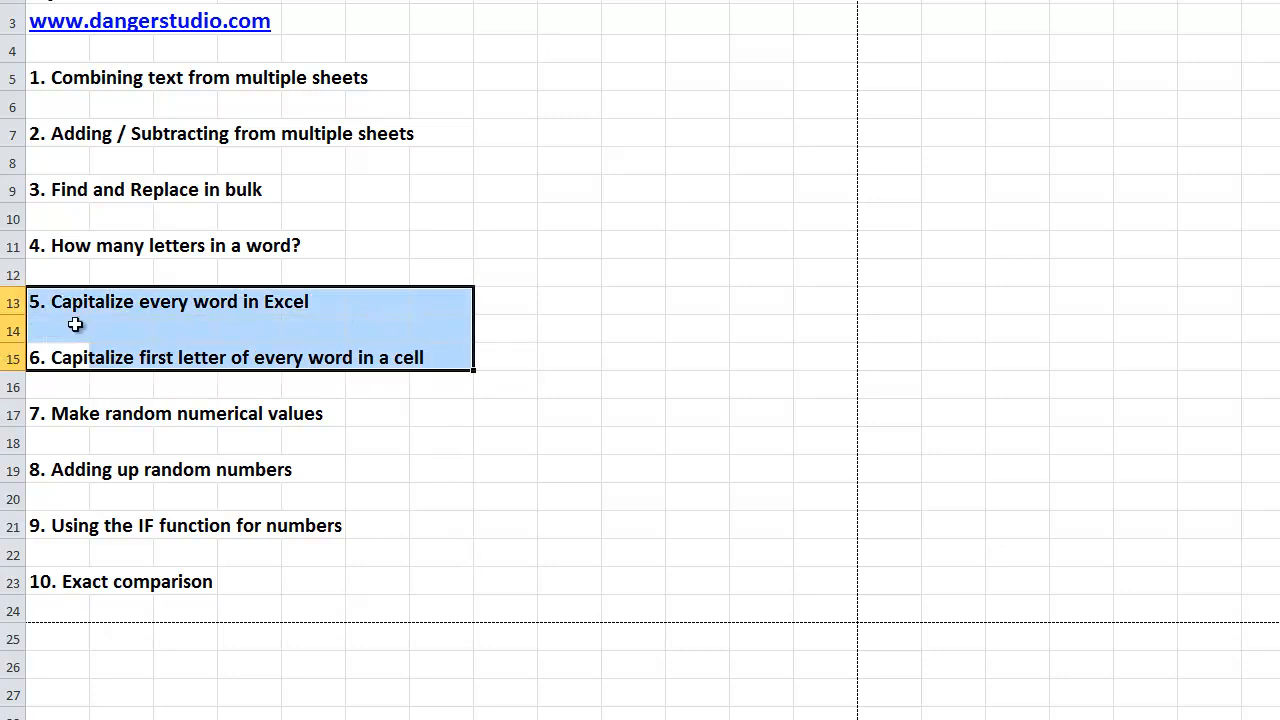
{"action": "left_click_drag", "start_coordinate": [35, 300], "coordinate": [429, 360]}
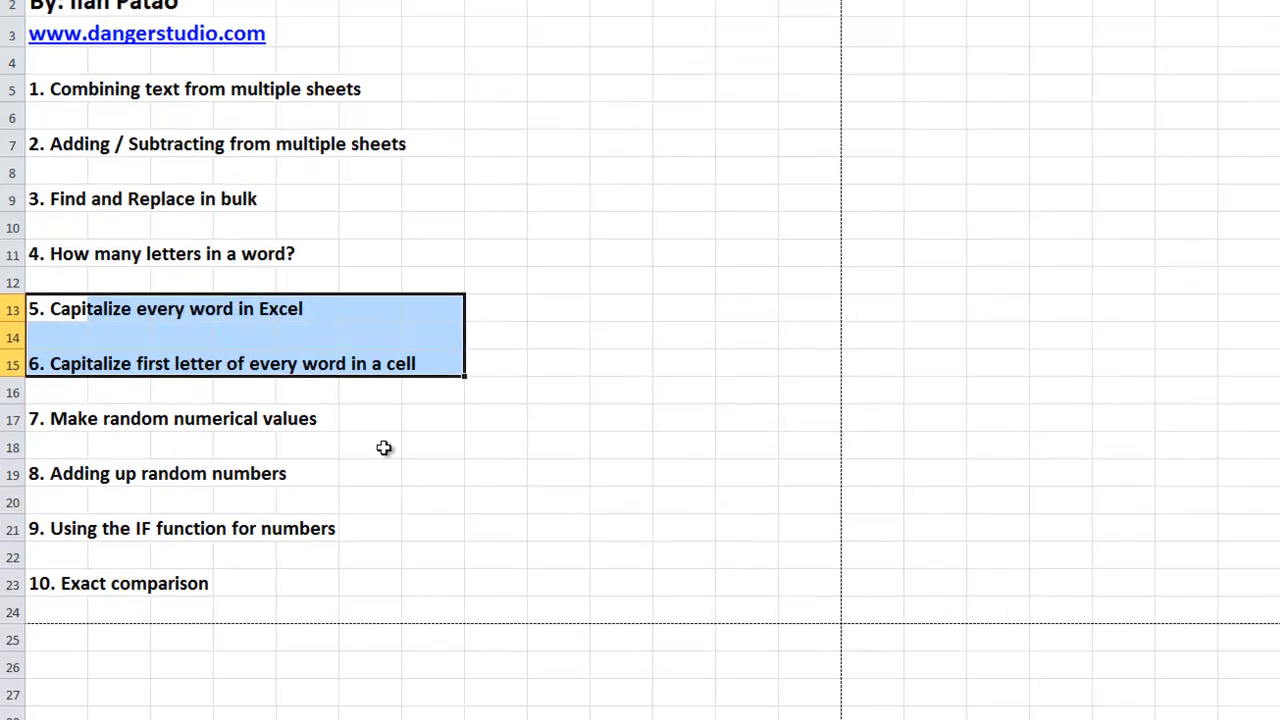
{"action": "left_click", "coordinate": [384, 447]}
{"action": "left_click_drag", "start_coordinate": [395, 586], "coordinate": [6, 151]}
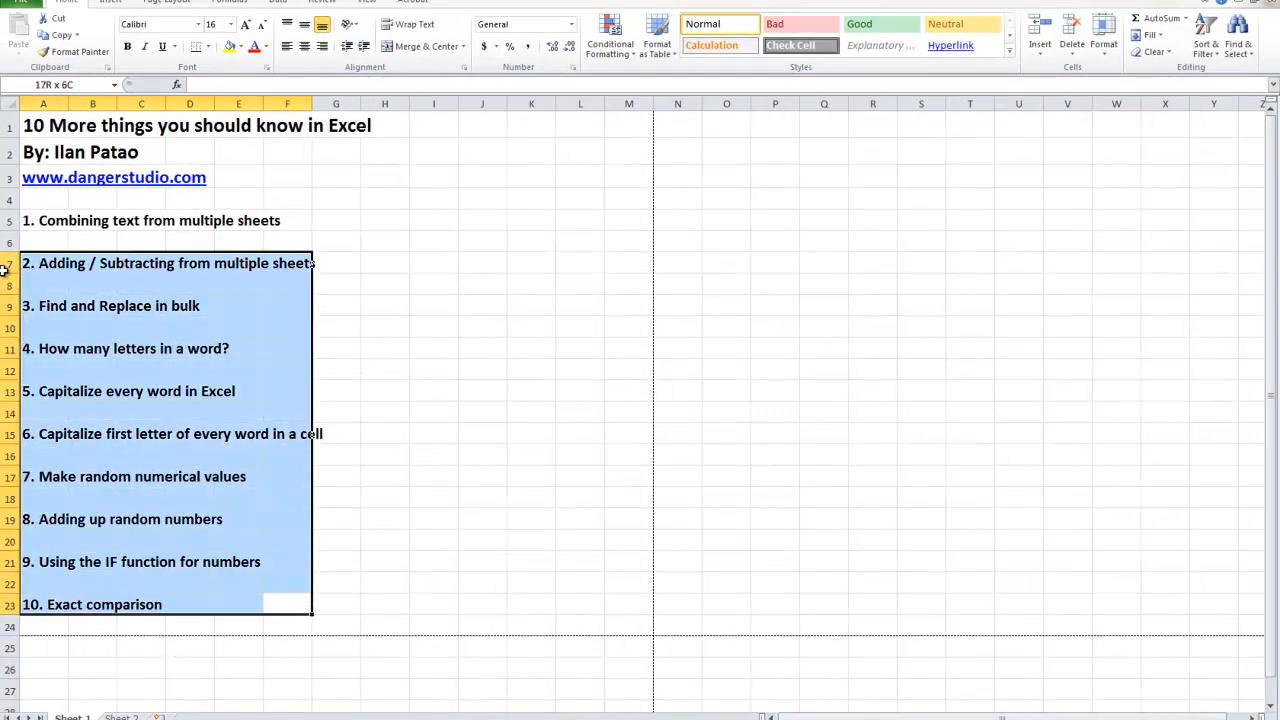
{"action": "left_click_drag", "start_coordinate": [5, 263], "coordinate": [4, 72]}
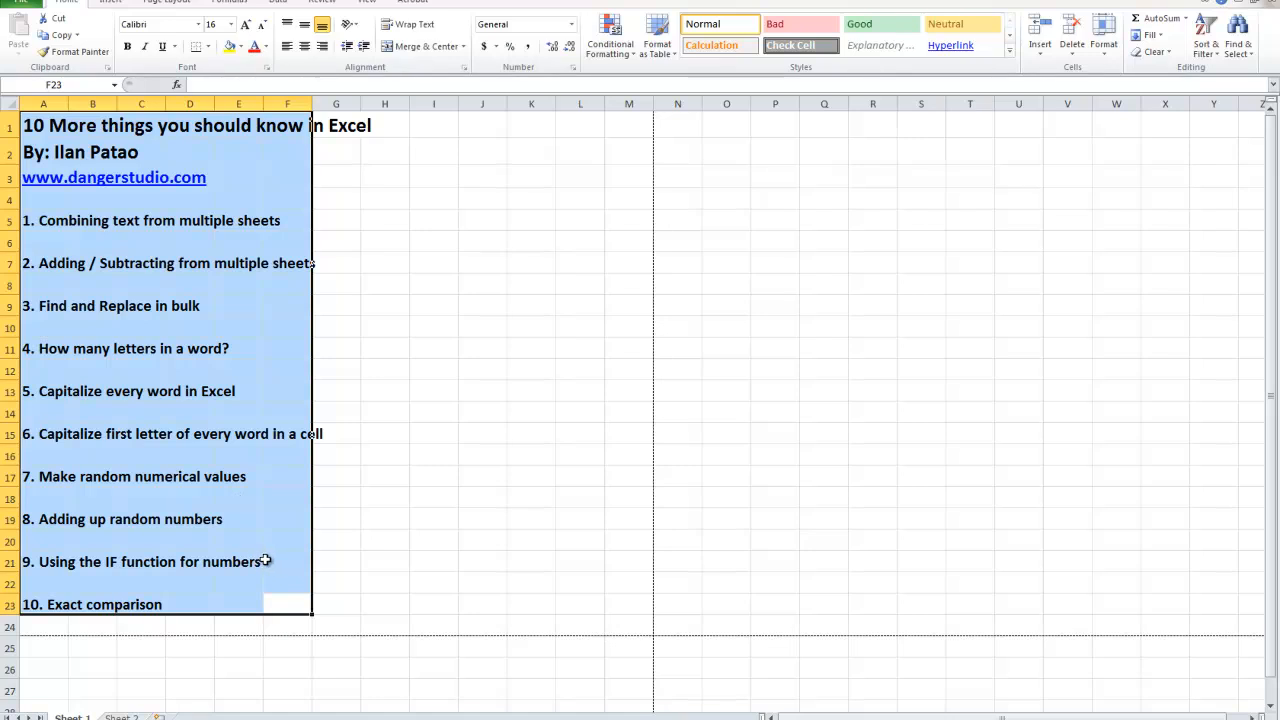
{"action": "left_click", "coordinate": [296, 606]}
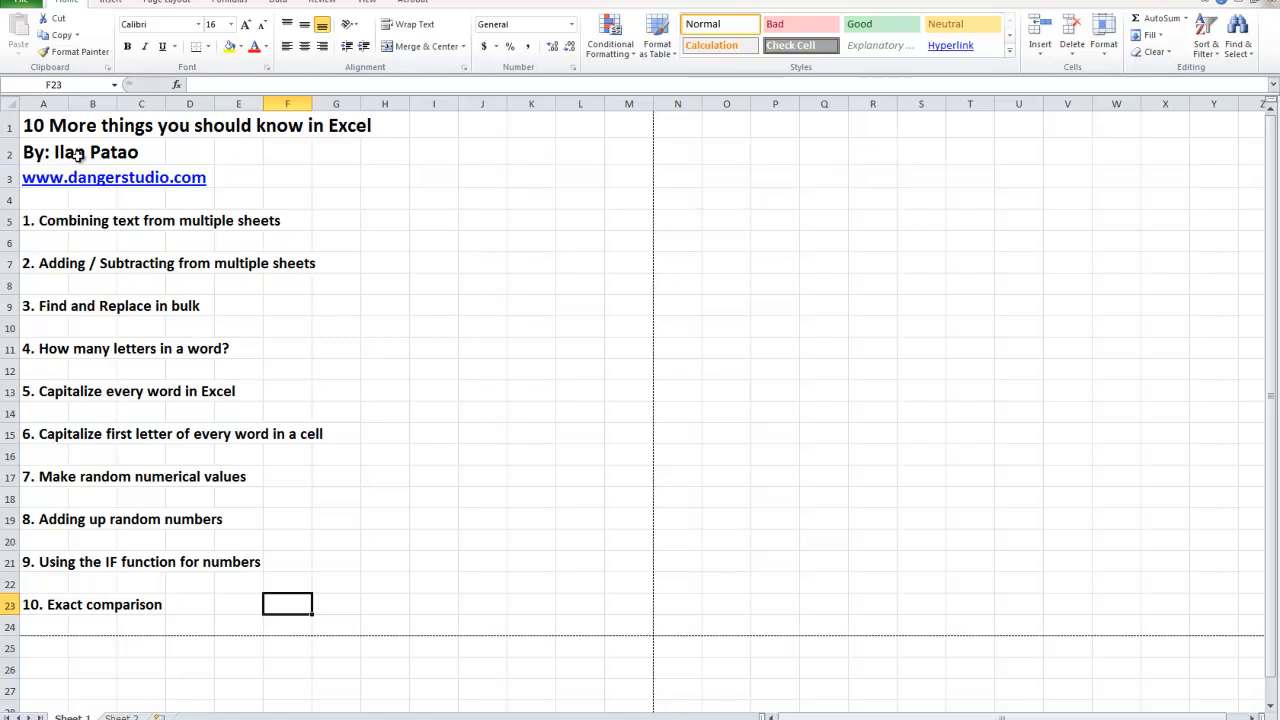
{"action": "left_click", "coordinate": [221, 603]}
{"action": "left_click_drag", "start_coordinate": [296, 605], "coordinate": [340, 608]}
{"action": "left_click", "coordinate": [296, 607]}
{"action": "left_click_drag", "start_coordinate": [336, 605], "coordinate": [40, 125]}
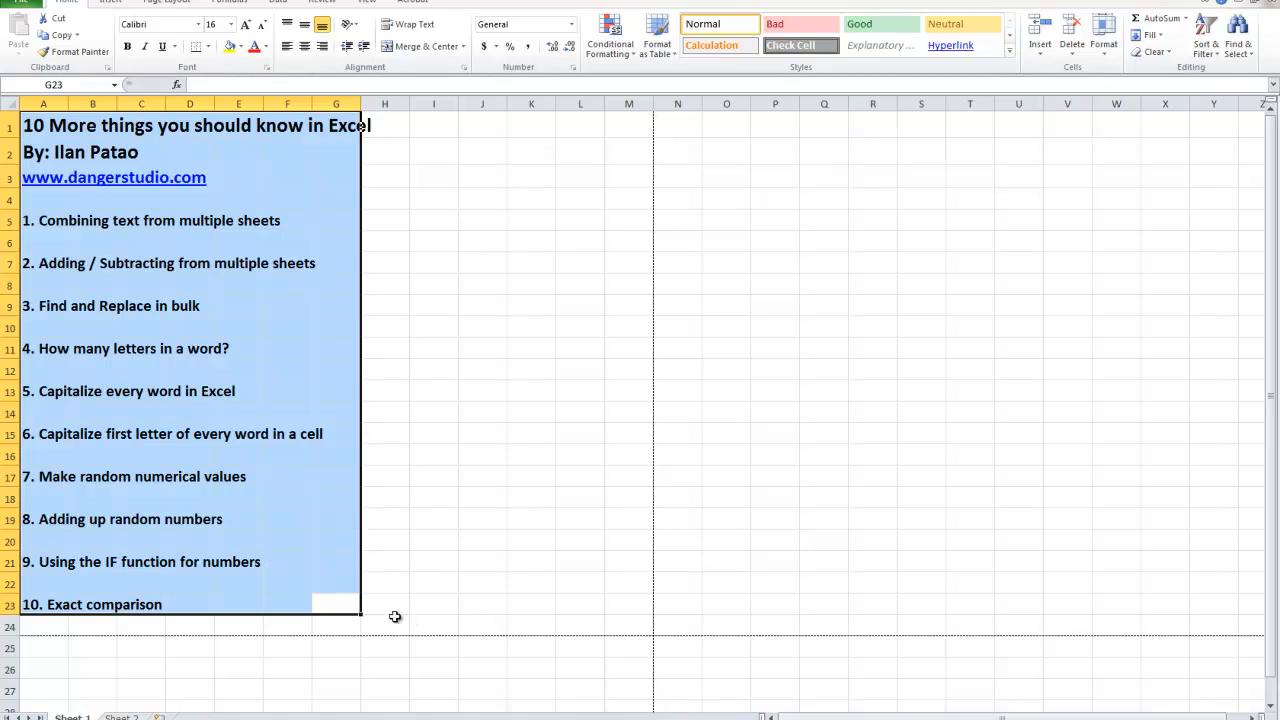
{"action": "left_click_drag", "start_coordinate": [377, 603], "coordinate": [443, 562]}
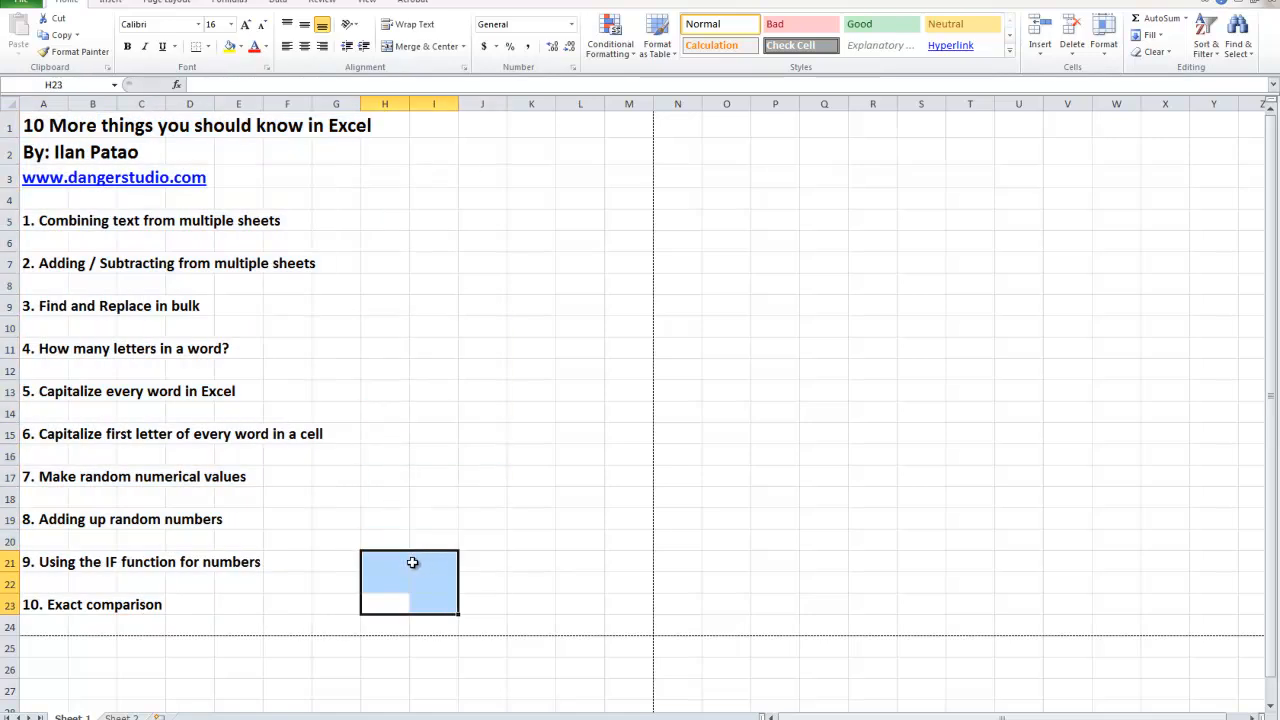
{"action": "left_click", "coordinate": [330, 604]}
{"action": "left_click_drag", "start_coordinate": [366, 603], "coordinate": [3, 153]}
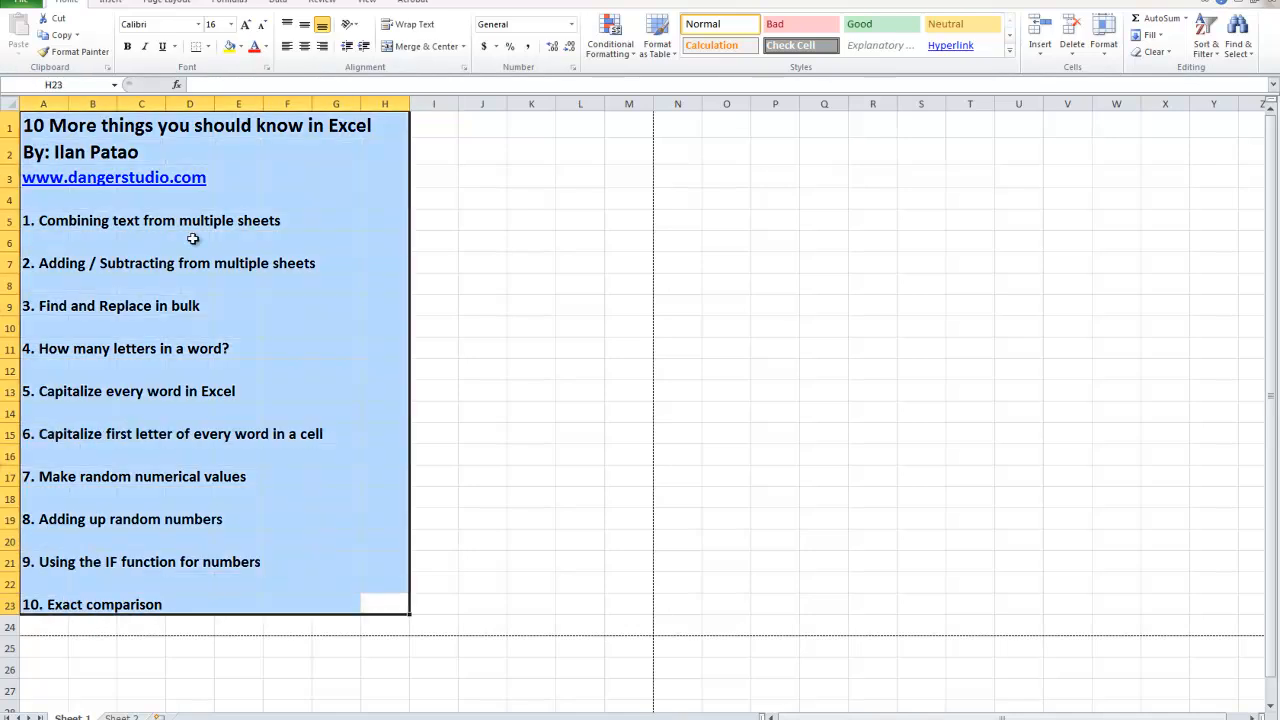
{"action": "left_click", "coordinate": [427, 561]}
{"action": "left_click_drag", "start_coordinate": [435, 599], "coordinate": [300, 438]}
{"action": "left_click", "coordinate": [432, 612]}
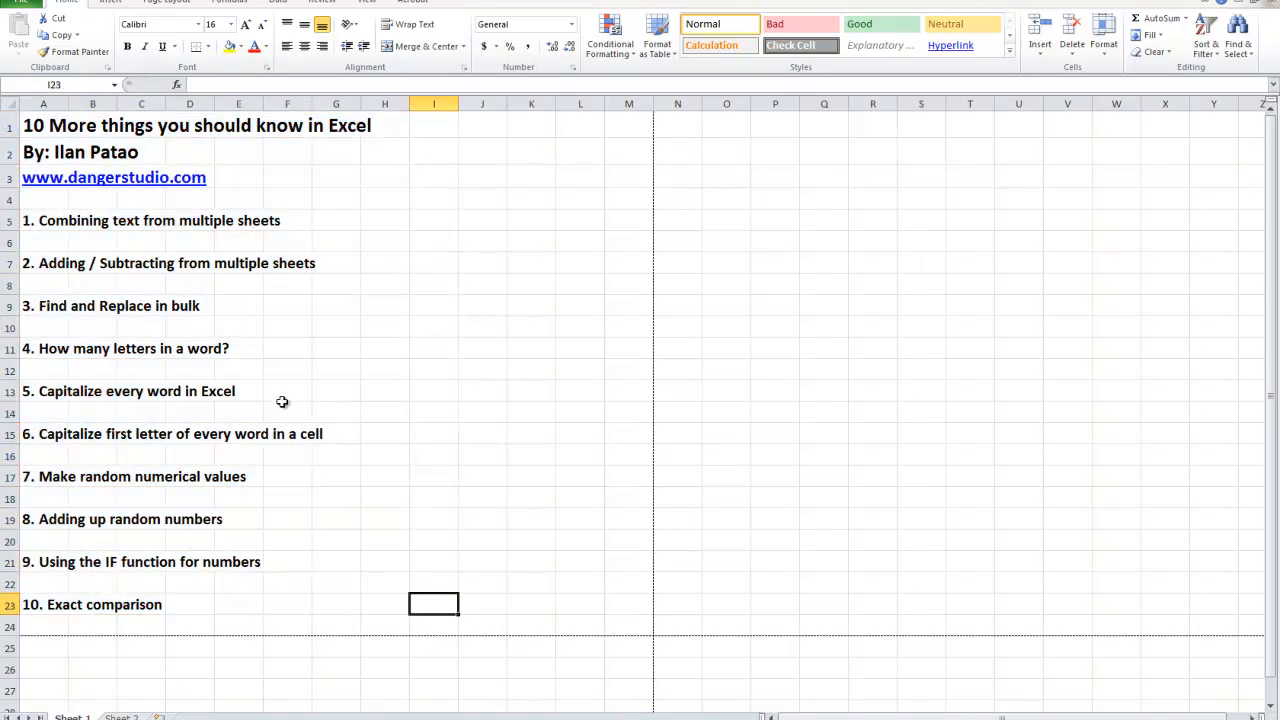